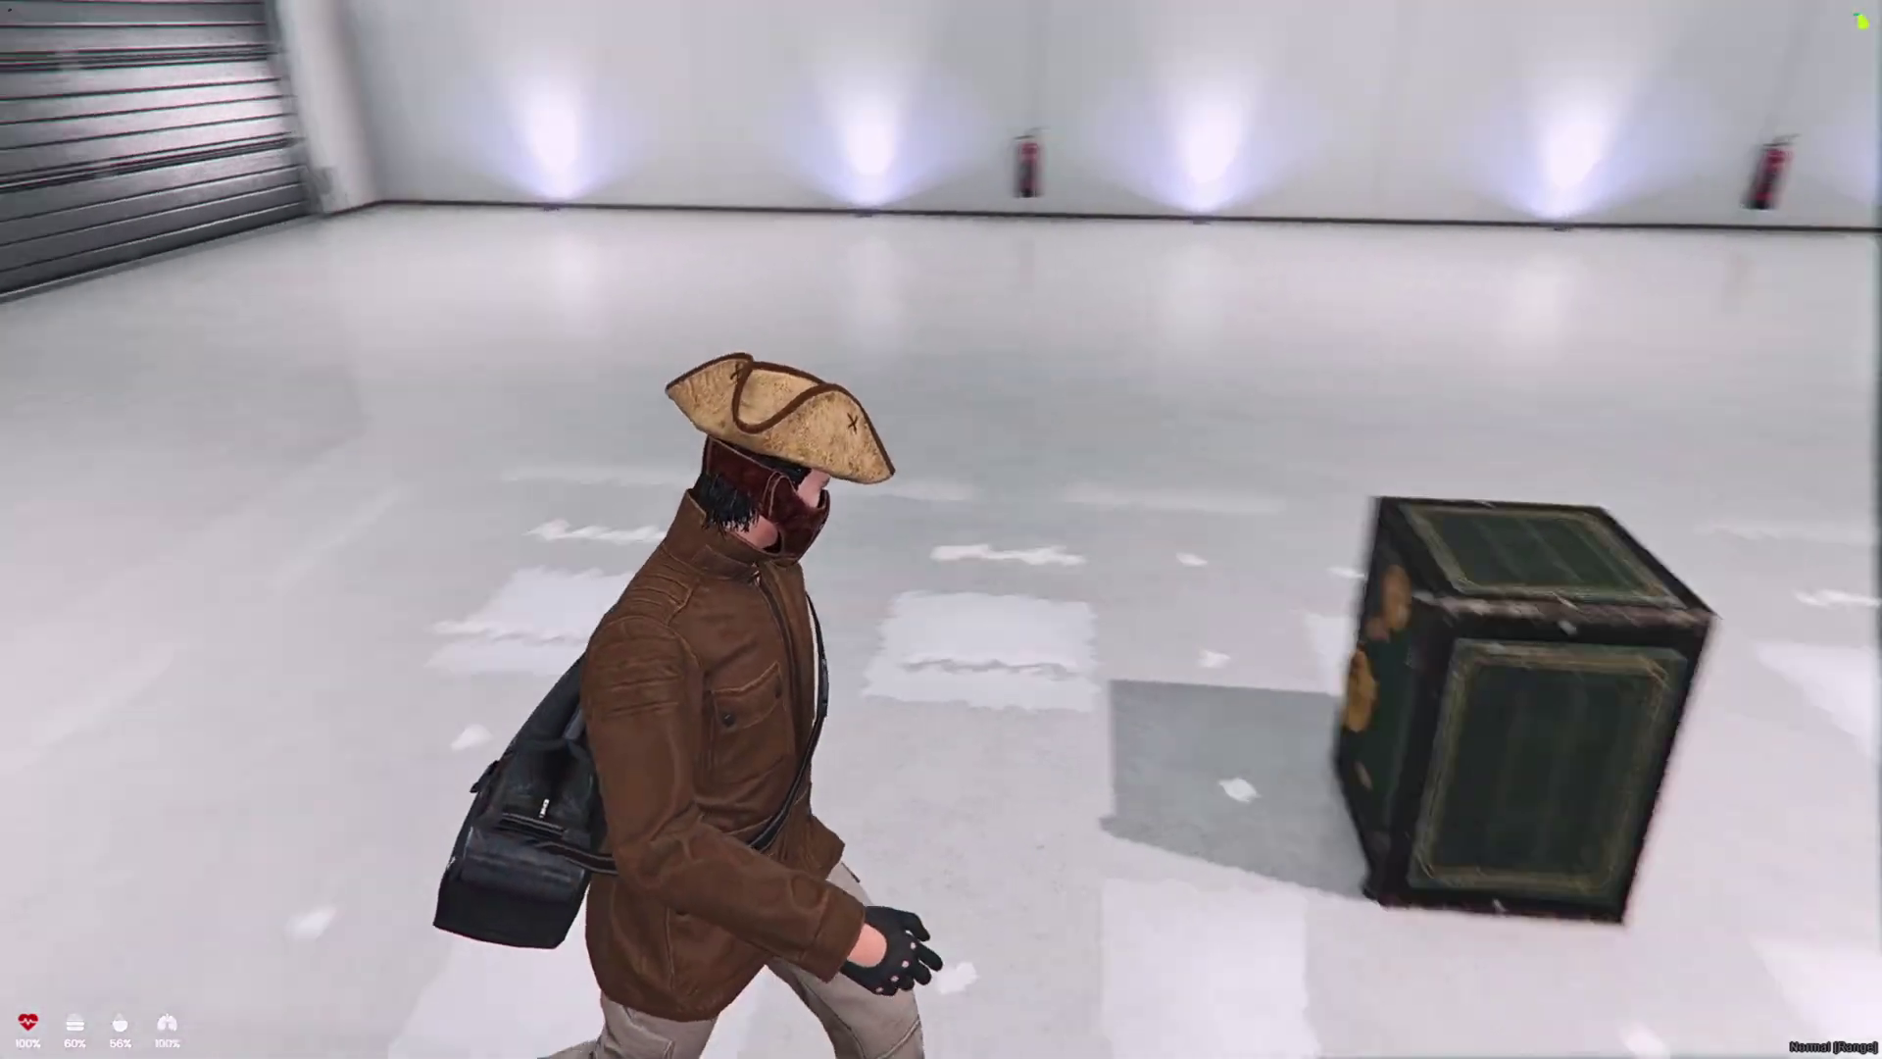
{"action": "key", "text": "s"}
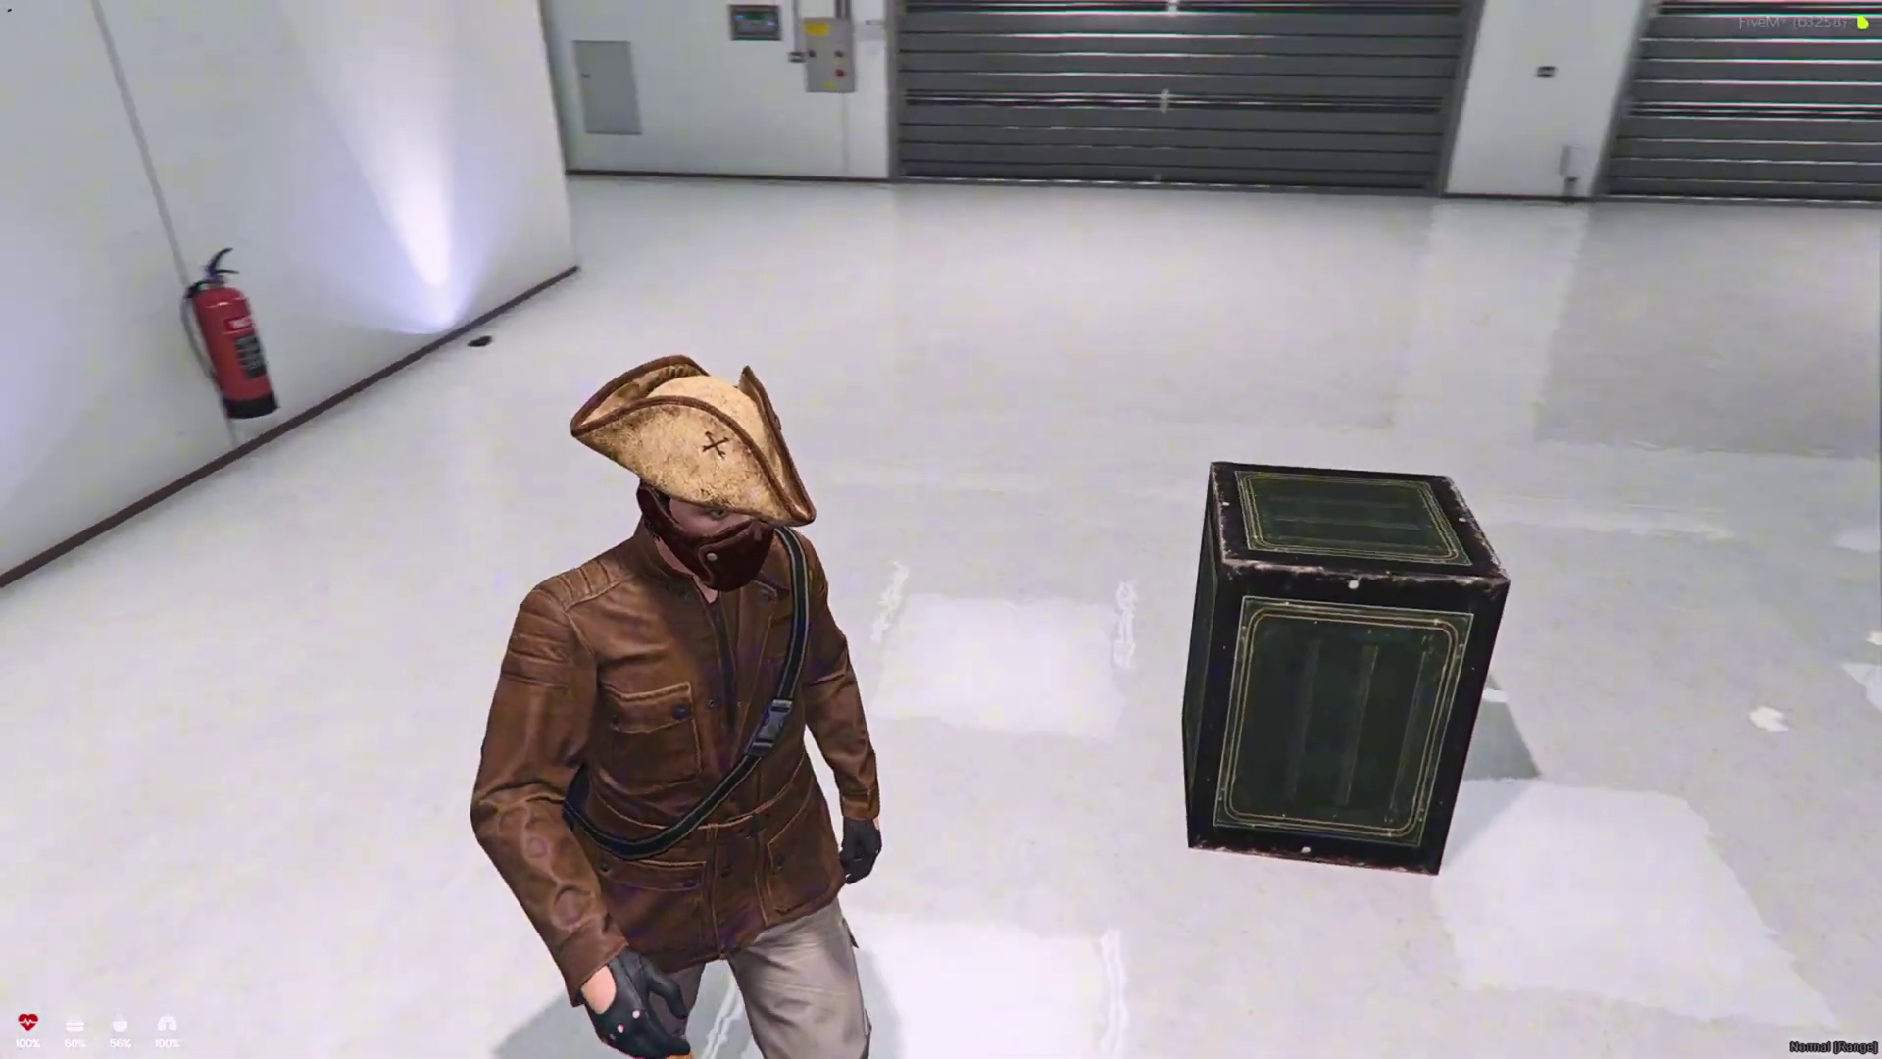
{"action": "key", "text": "Tab"}
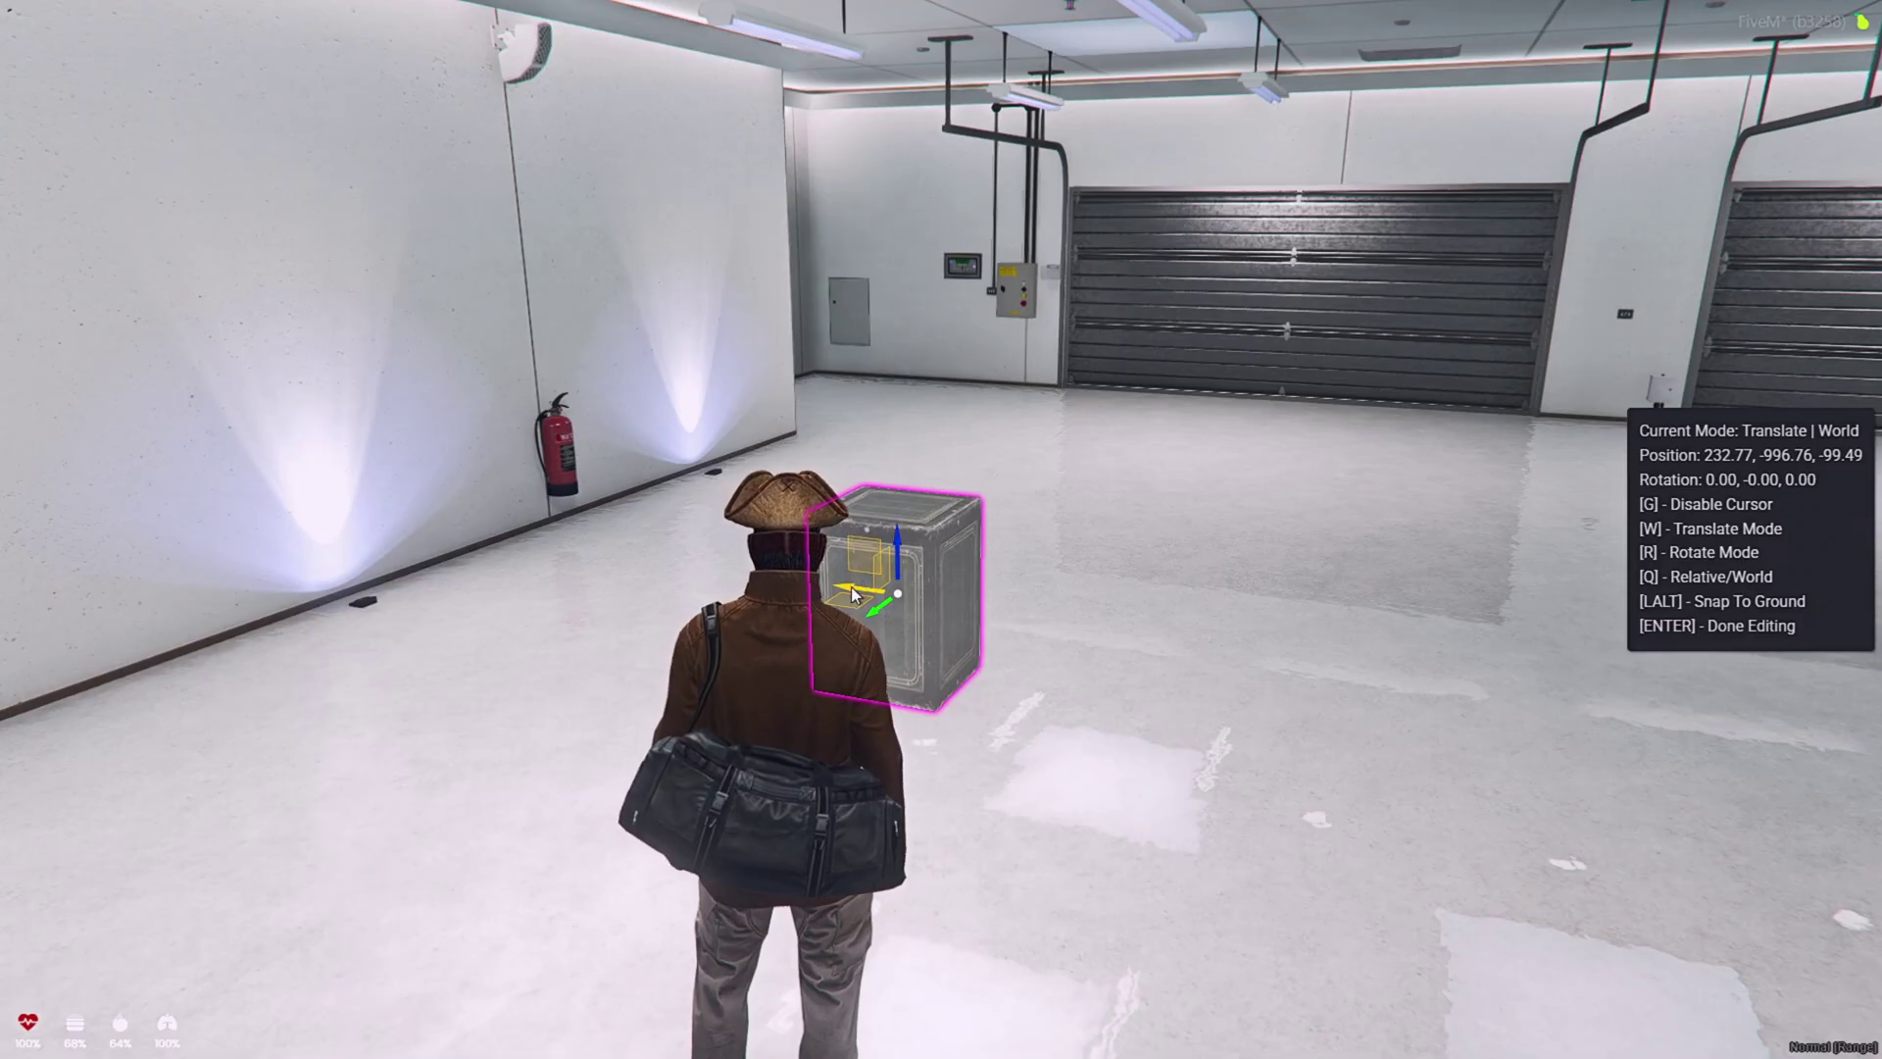
{"action": "left_click_drag", "start_coordinate": [862, 596], "coordinate": [1390, 722]}
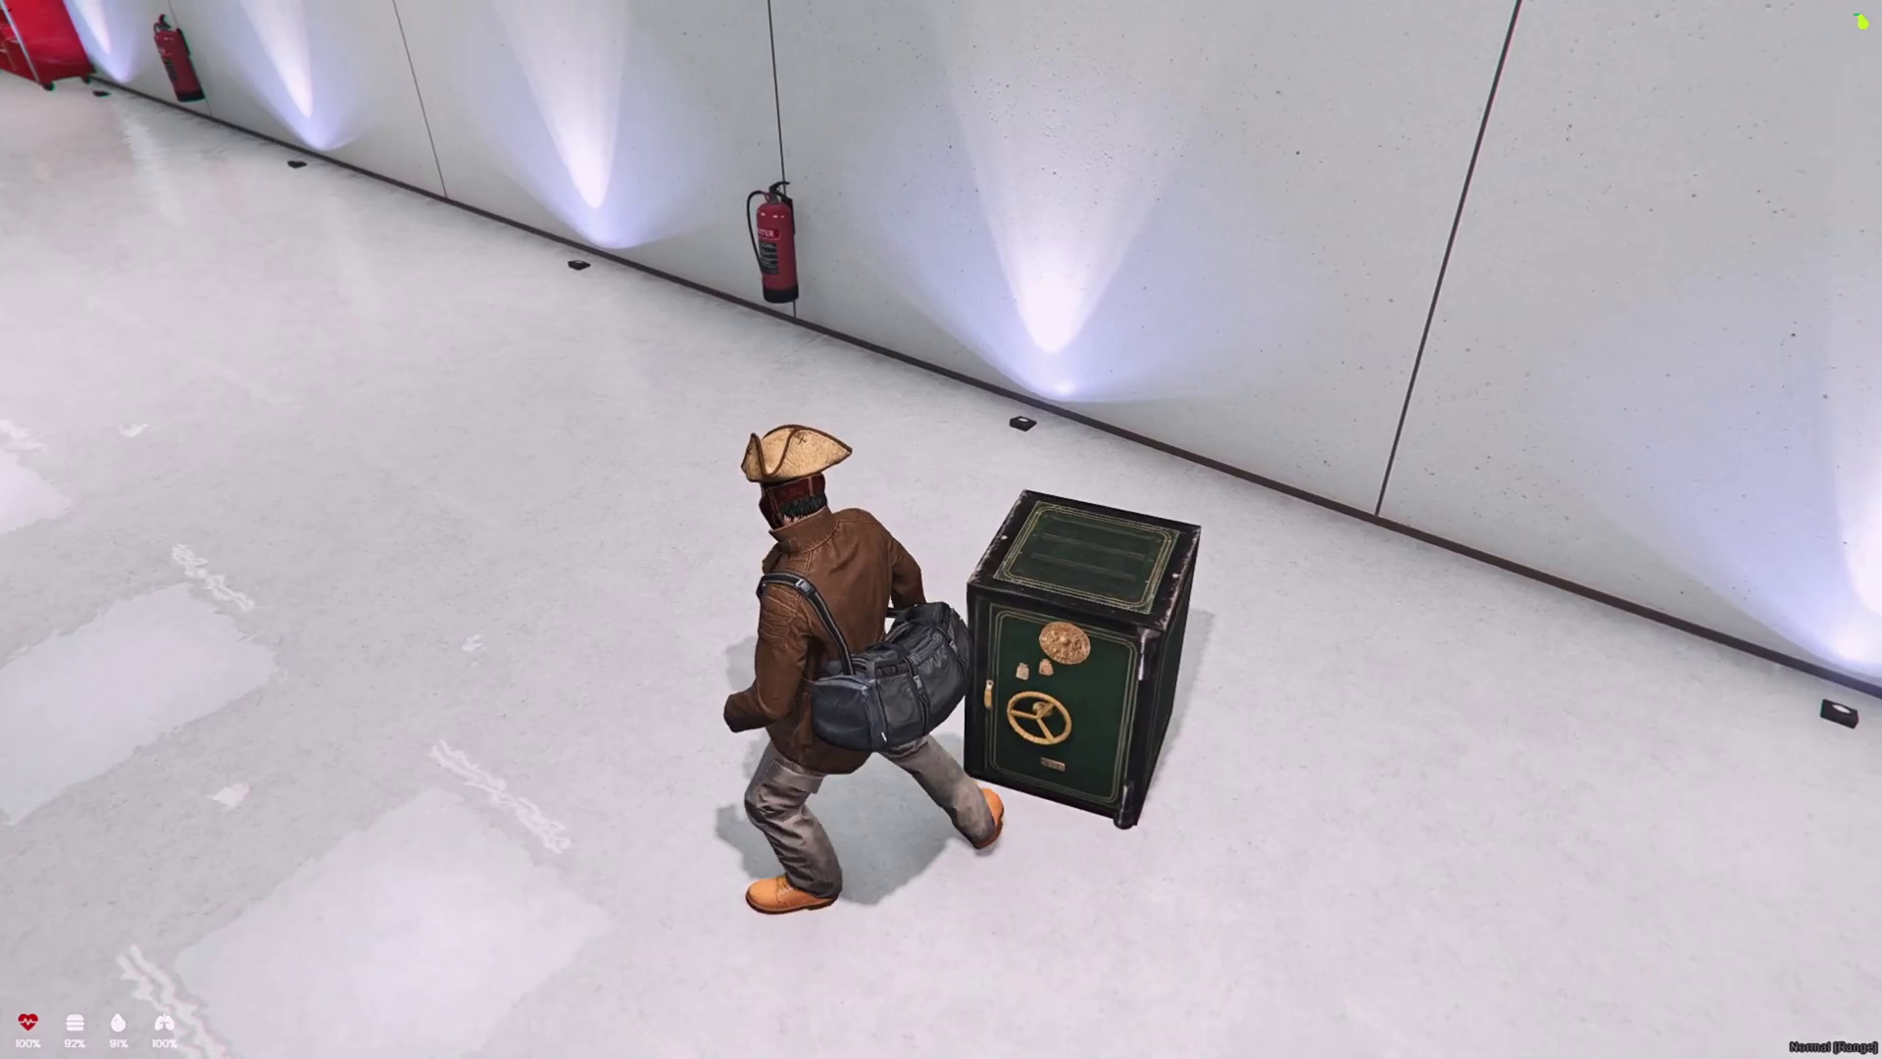
{"action": "key", "text": "s"}
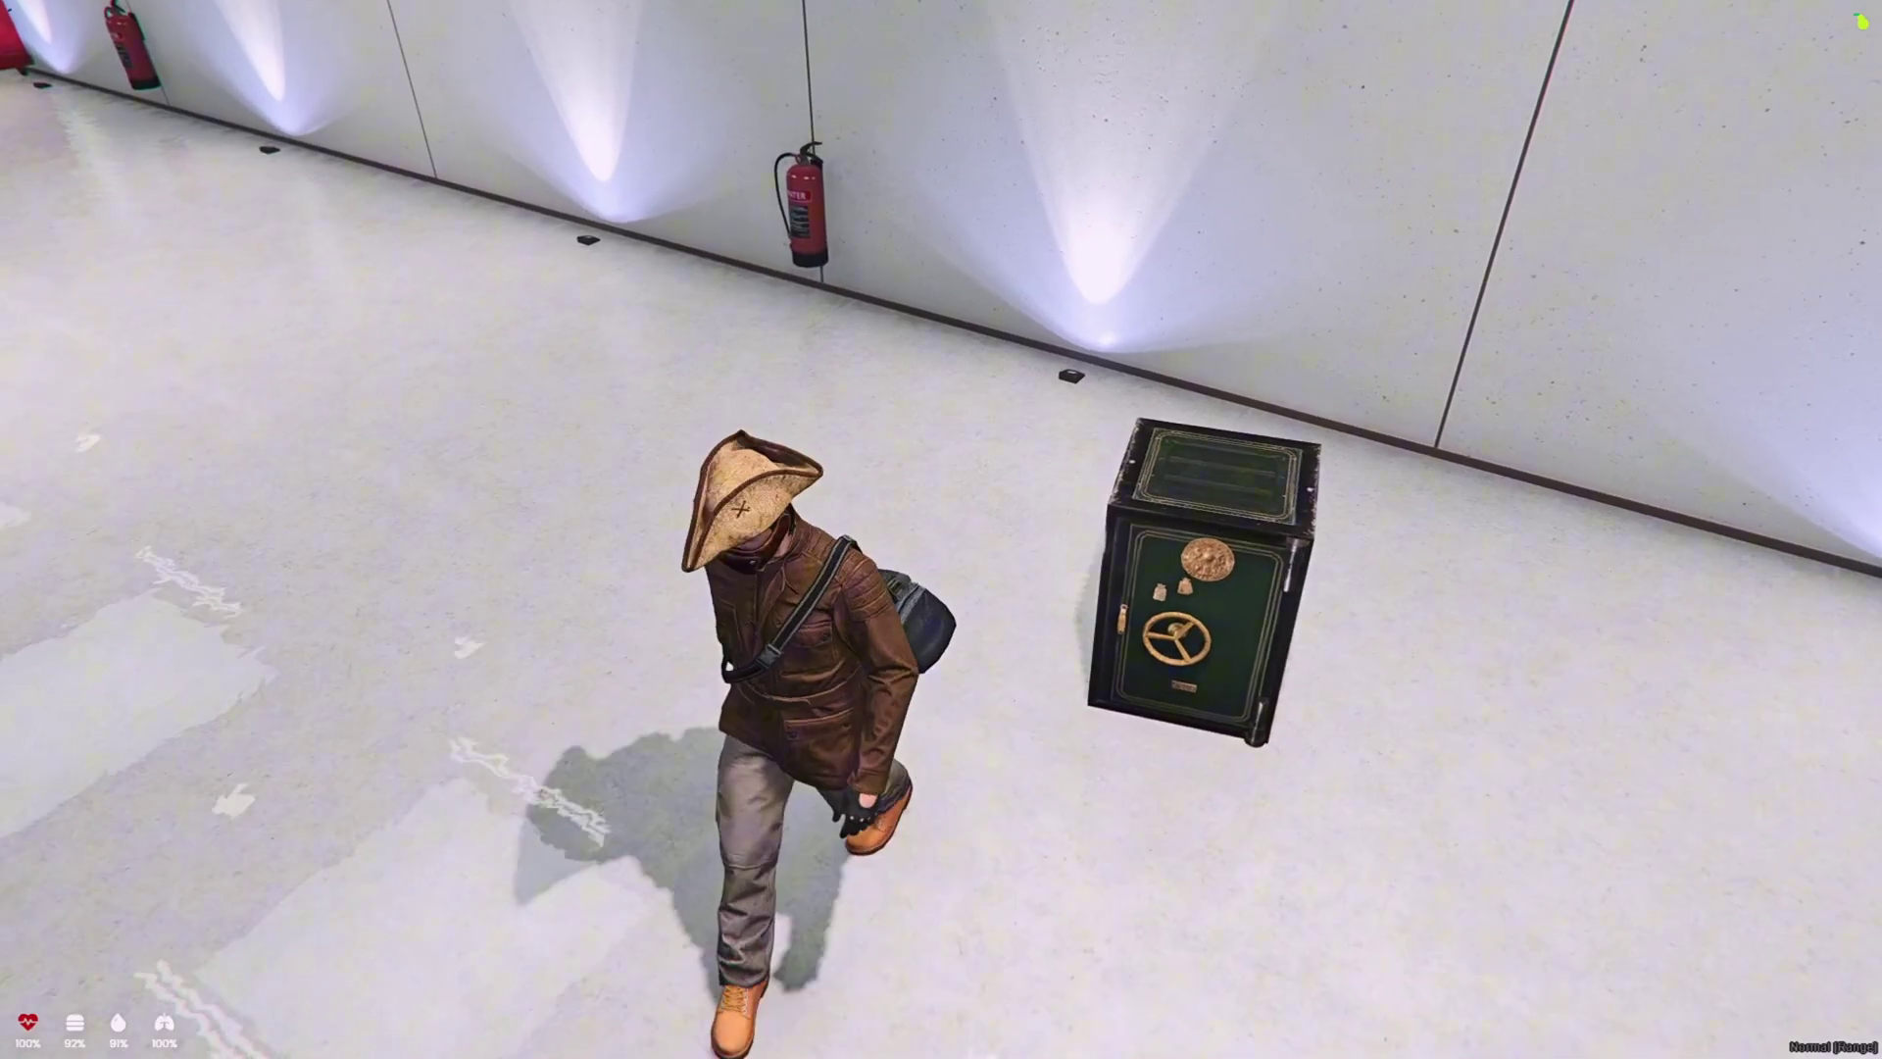
{"action": "key", "text": "d"}
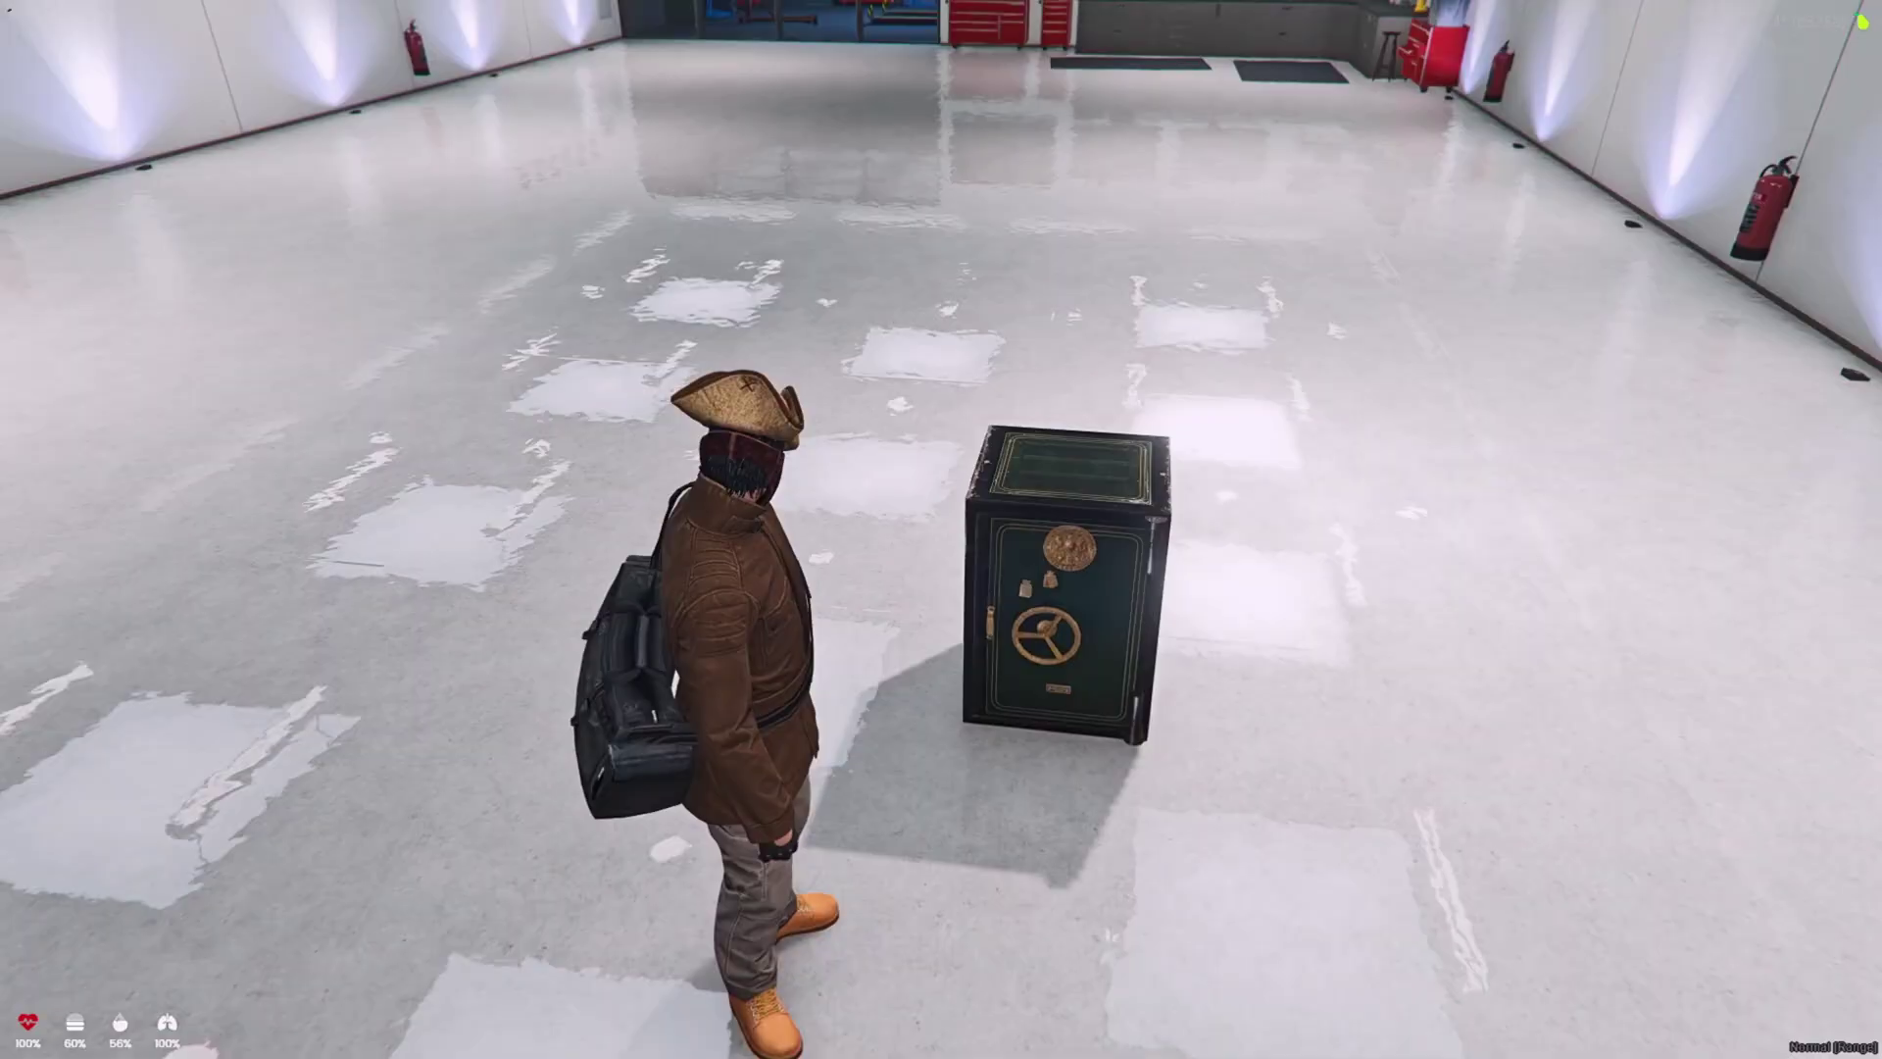
Step: Pack up the placed small green safe and check the inventory
{"action": "key", "text": "alt"}
{"action": "left_click", "coordinate": [941, 529]}
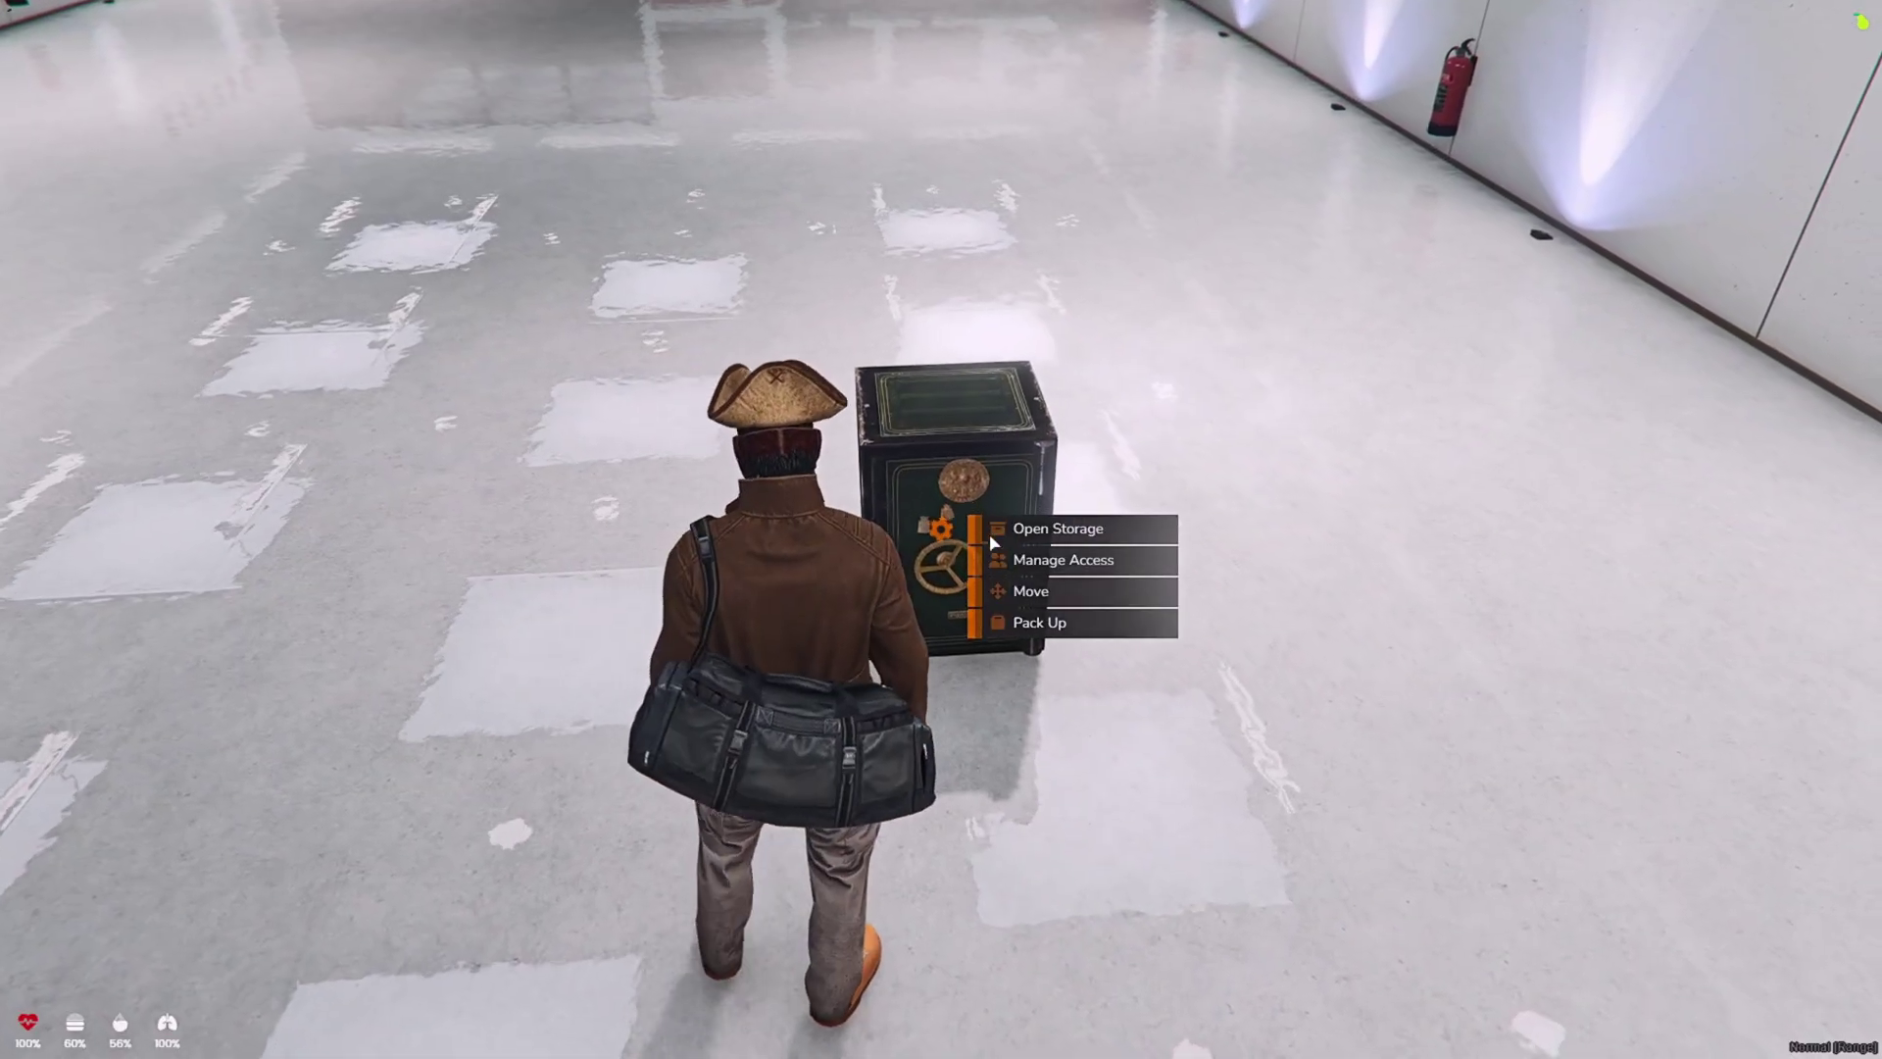
{"action": "left_click", "coordinate": [1042, 631]}
{"action": "key", "text": "Tab"}
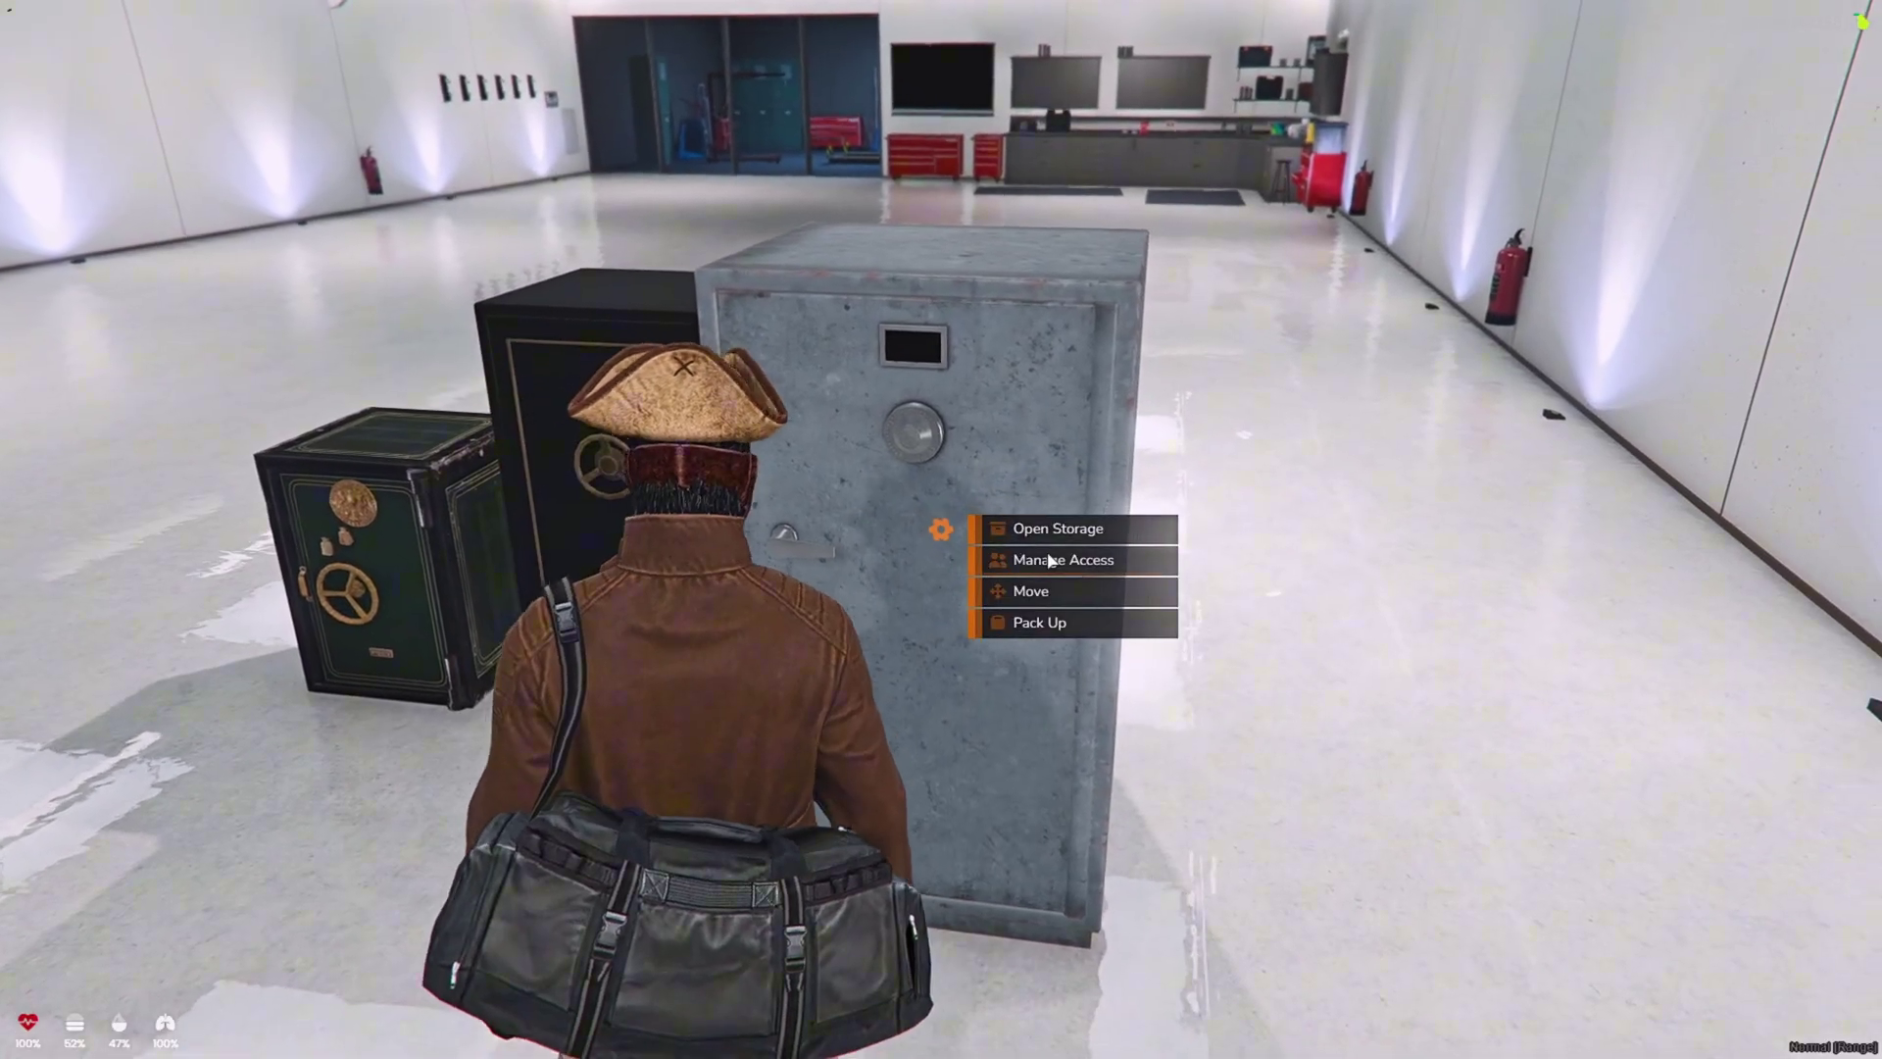
Step: Grant player ID 2 access to the large grey safe's storage and revoke that access again
{"action": "left_click", "coordinate": [1047, 561]}
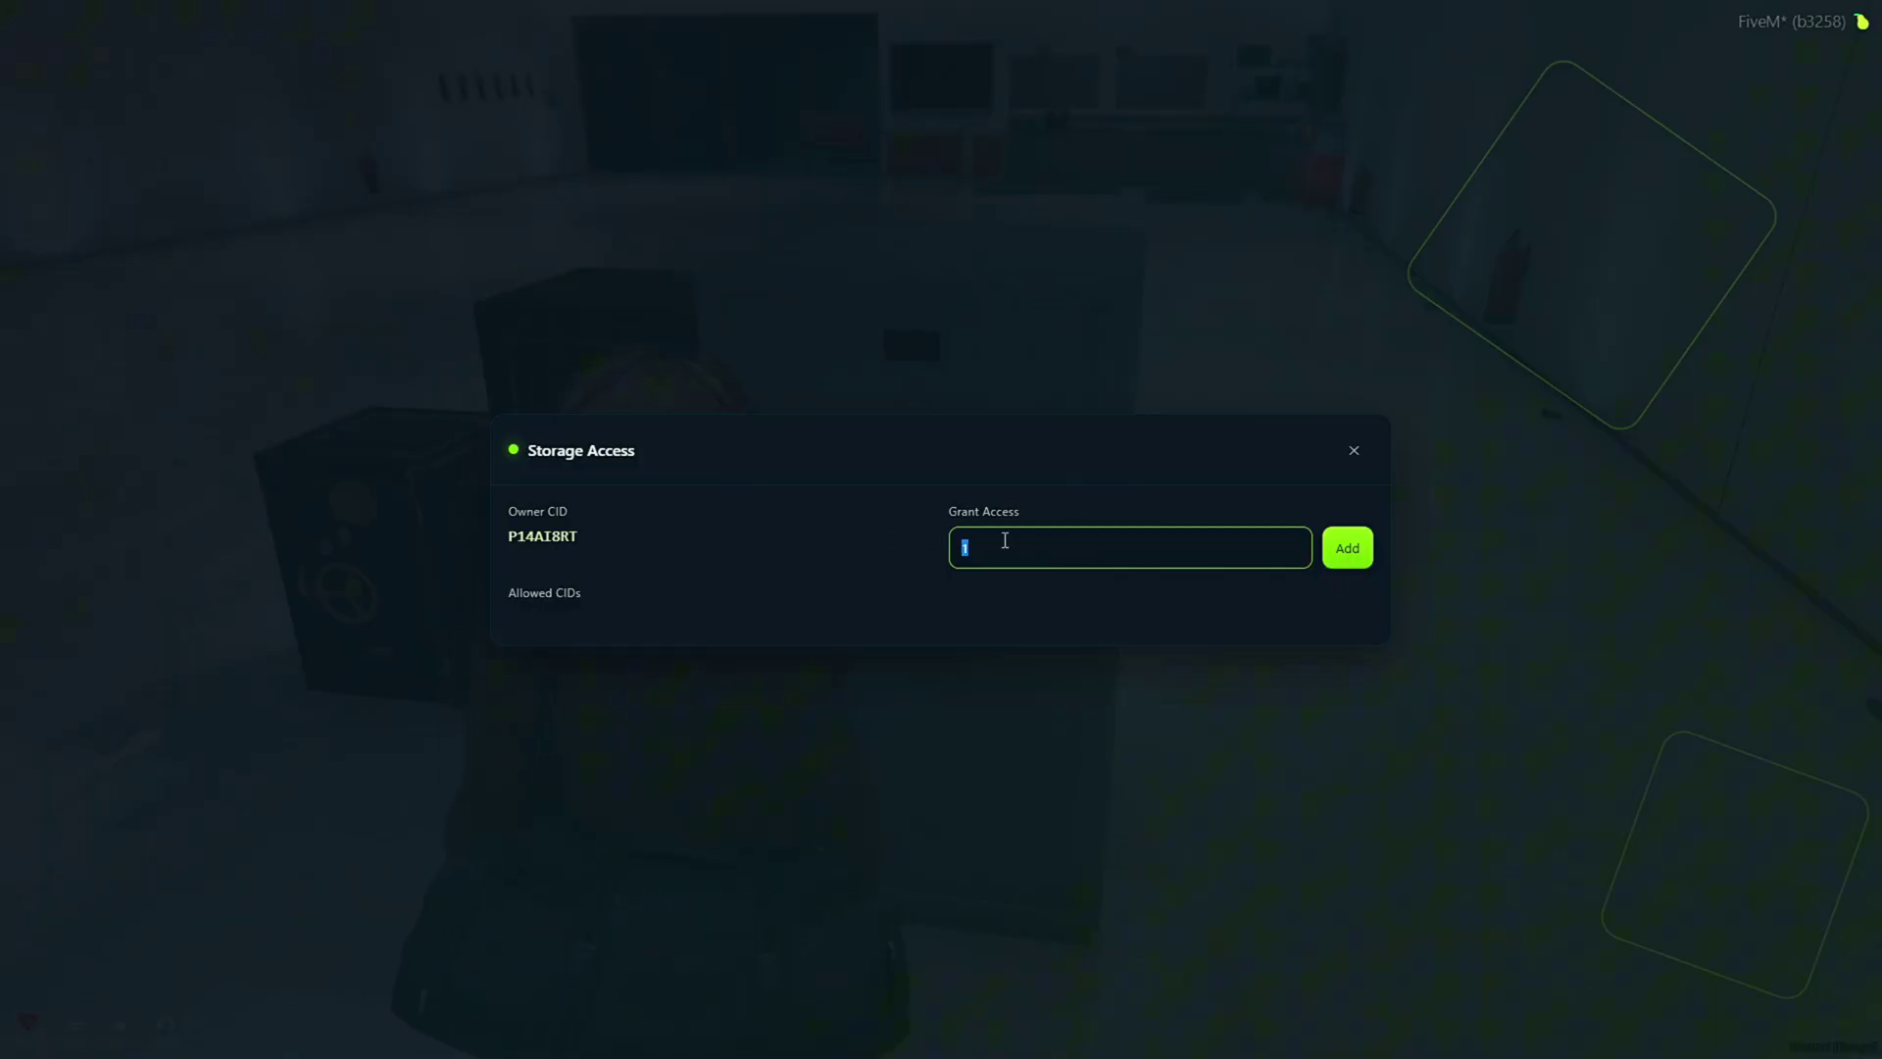
{"action": "type", "text": "2"}
{"action": "left_click", "coordinate": [1357, 559]}
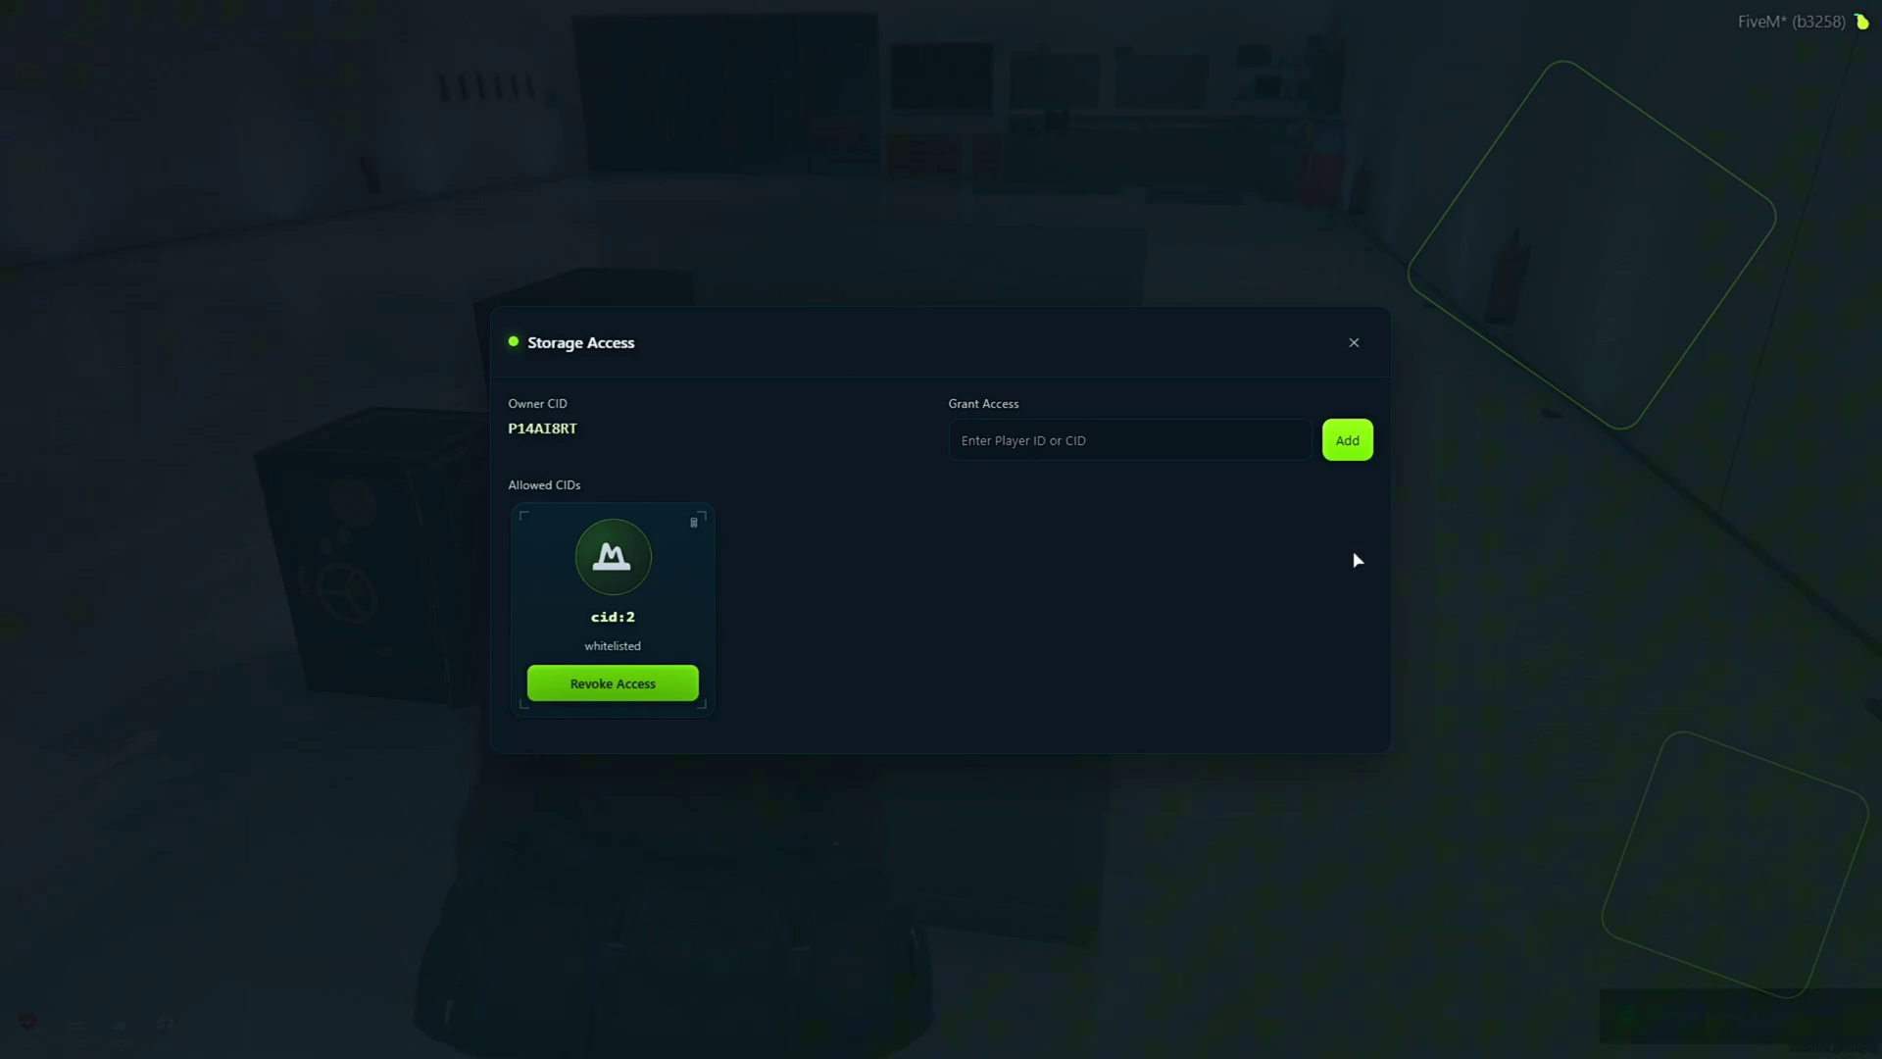
{"action": "left_click", "coordinate": [624, 694]}
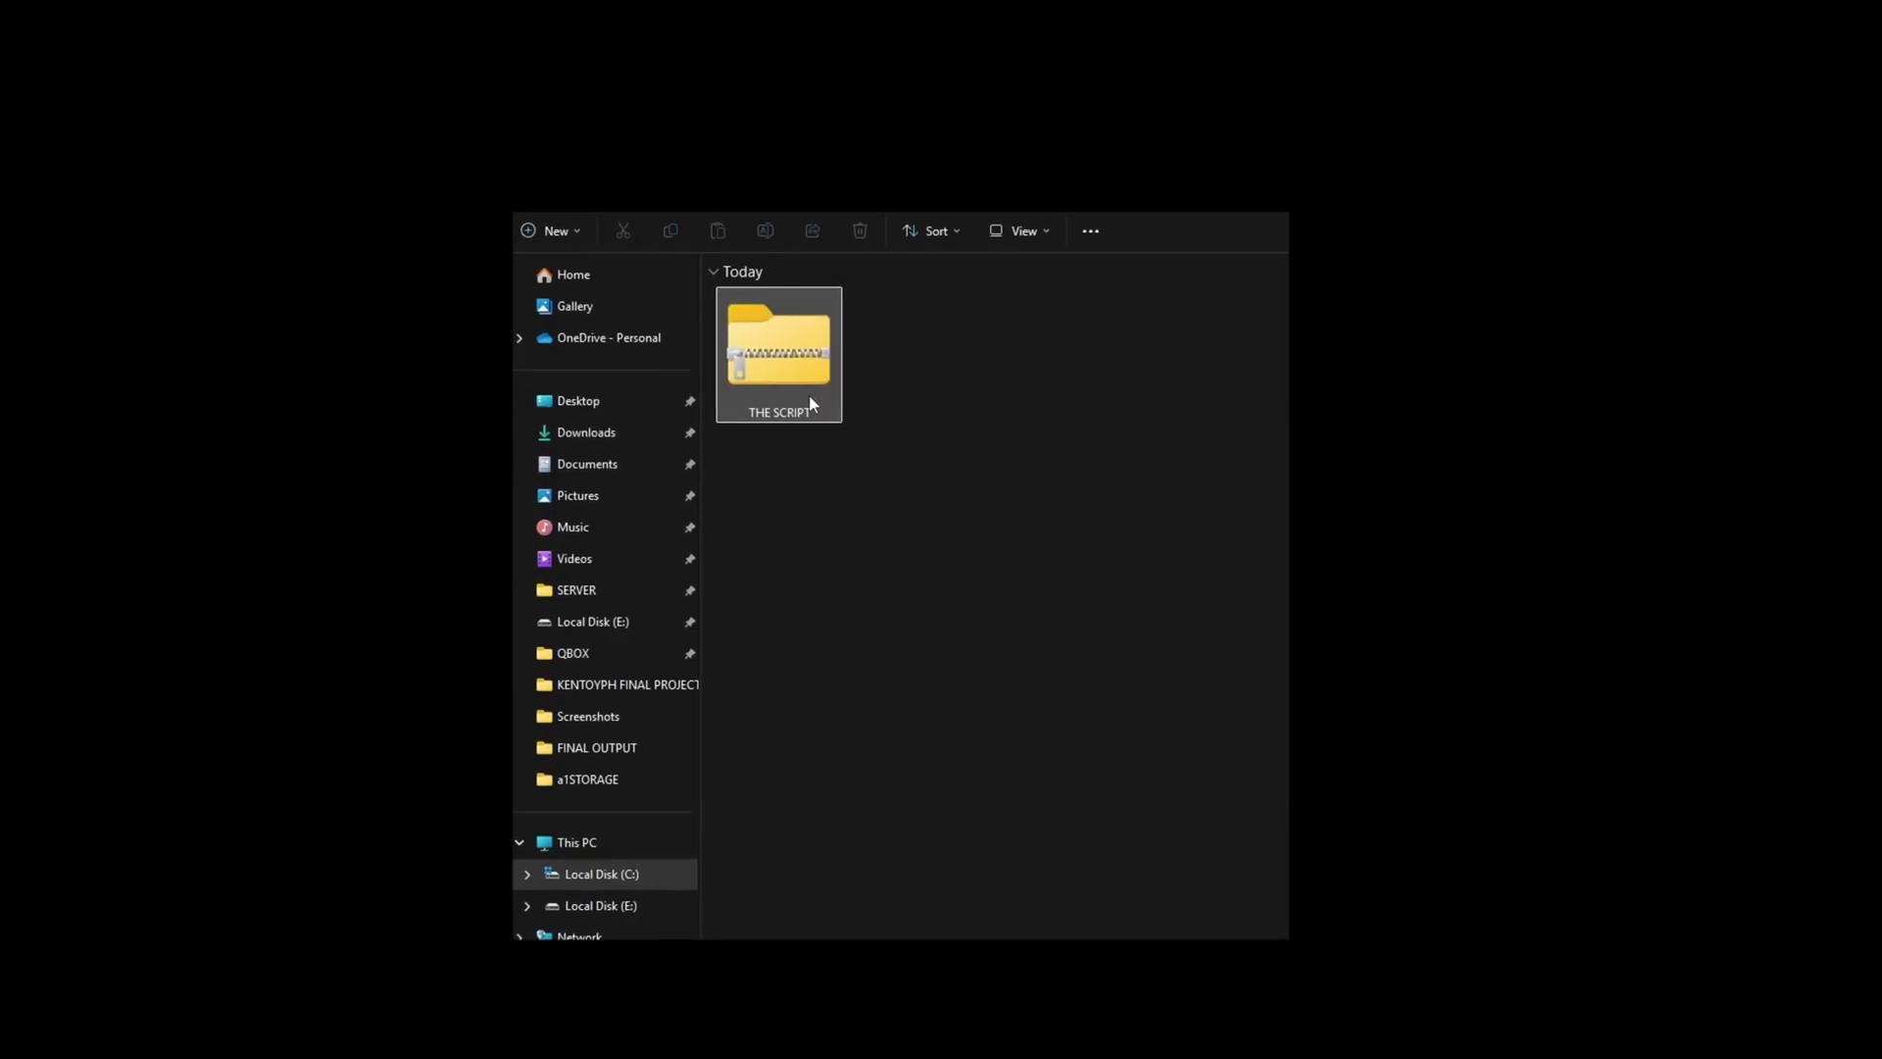
Step: Extract the THE SCRIPT archive in Downloads into its own folder using WinRAR
{"action": "right_click", "coordinate": [790, 377]}
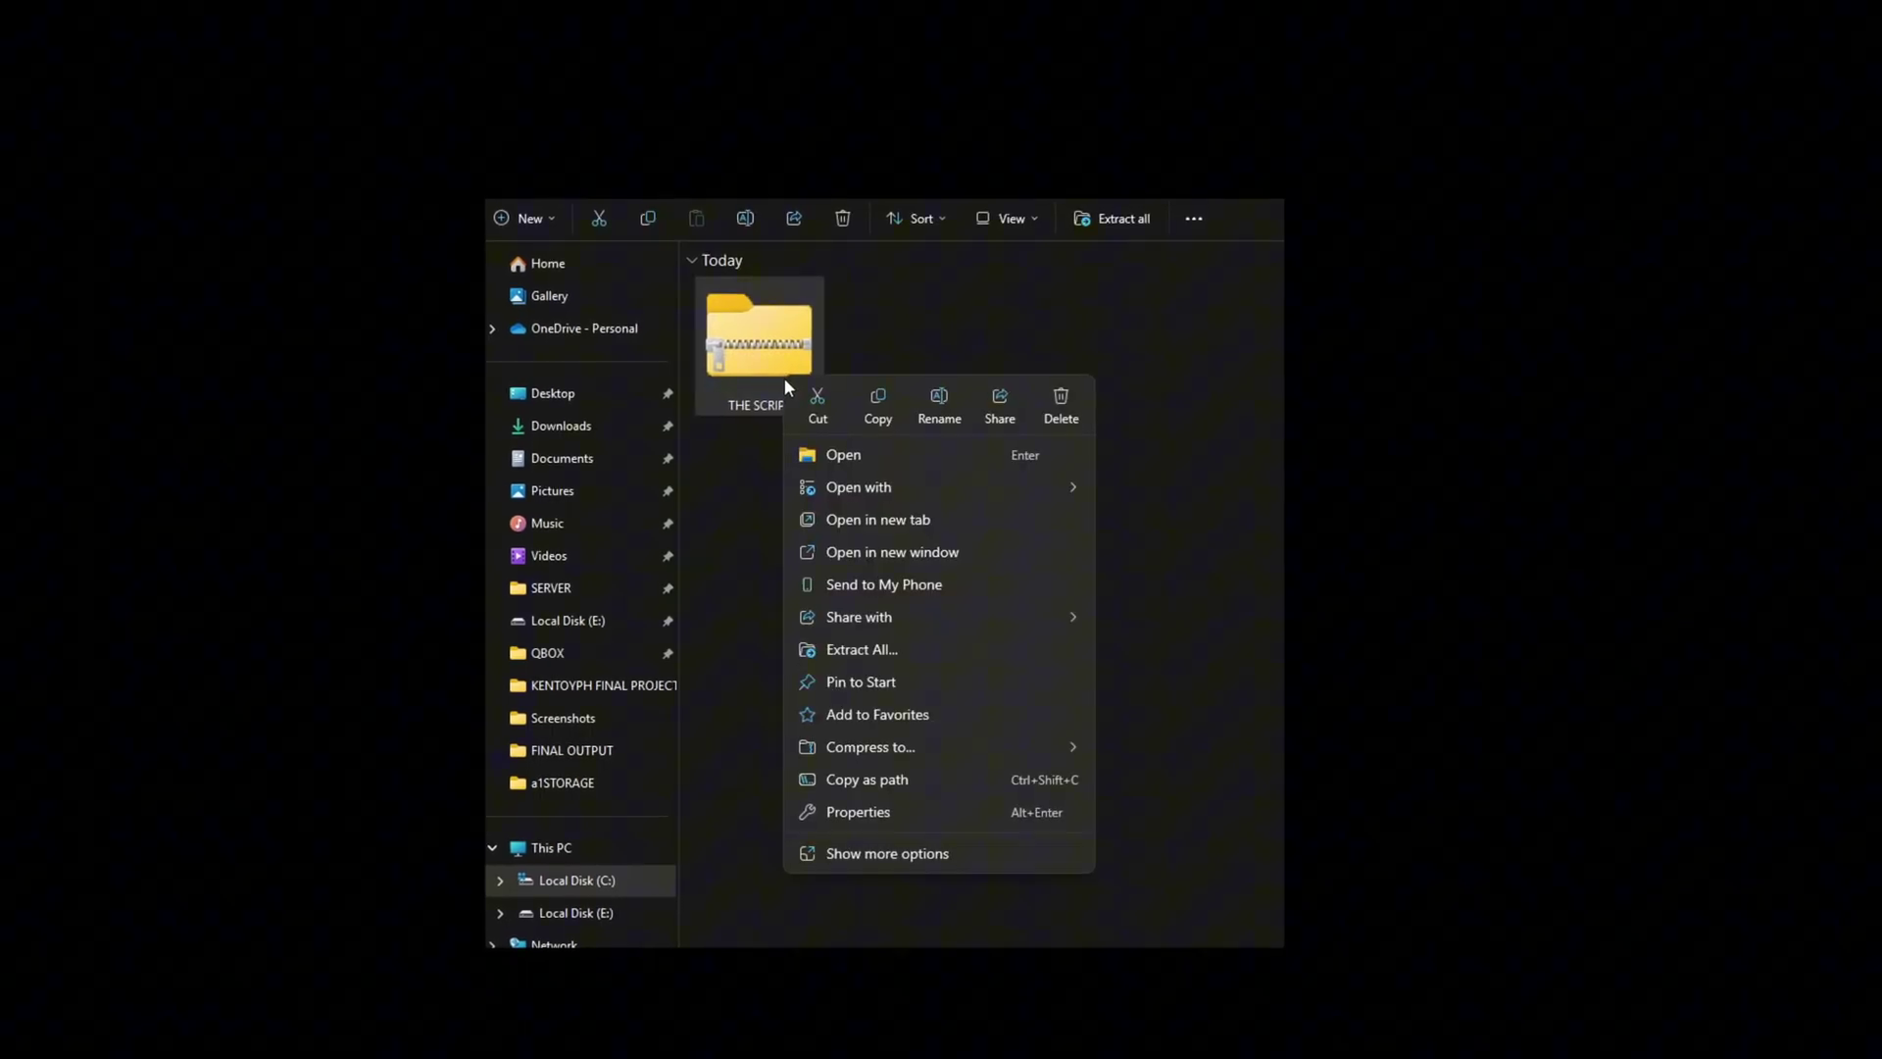
{"action": "left_click", "coordinate": [845, 854]}
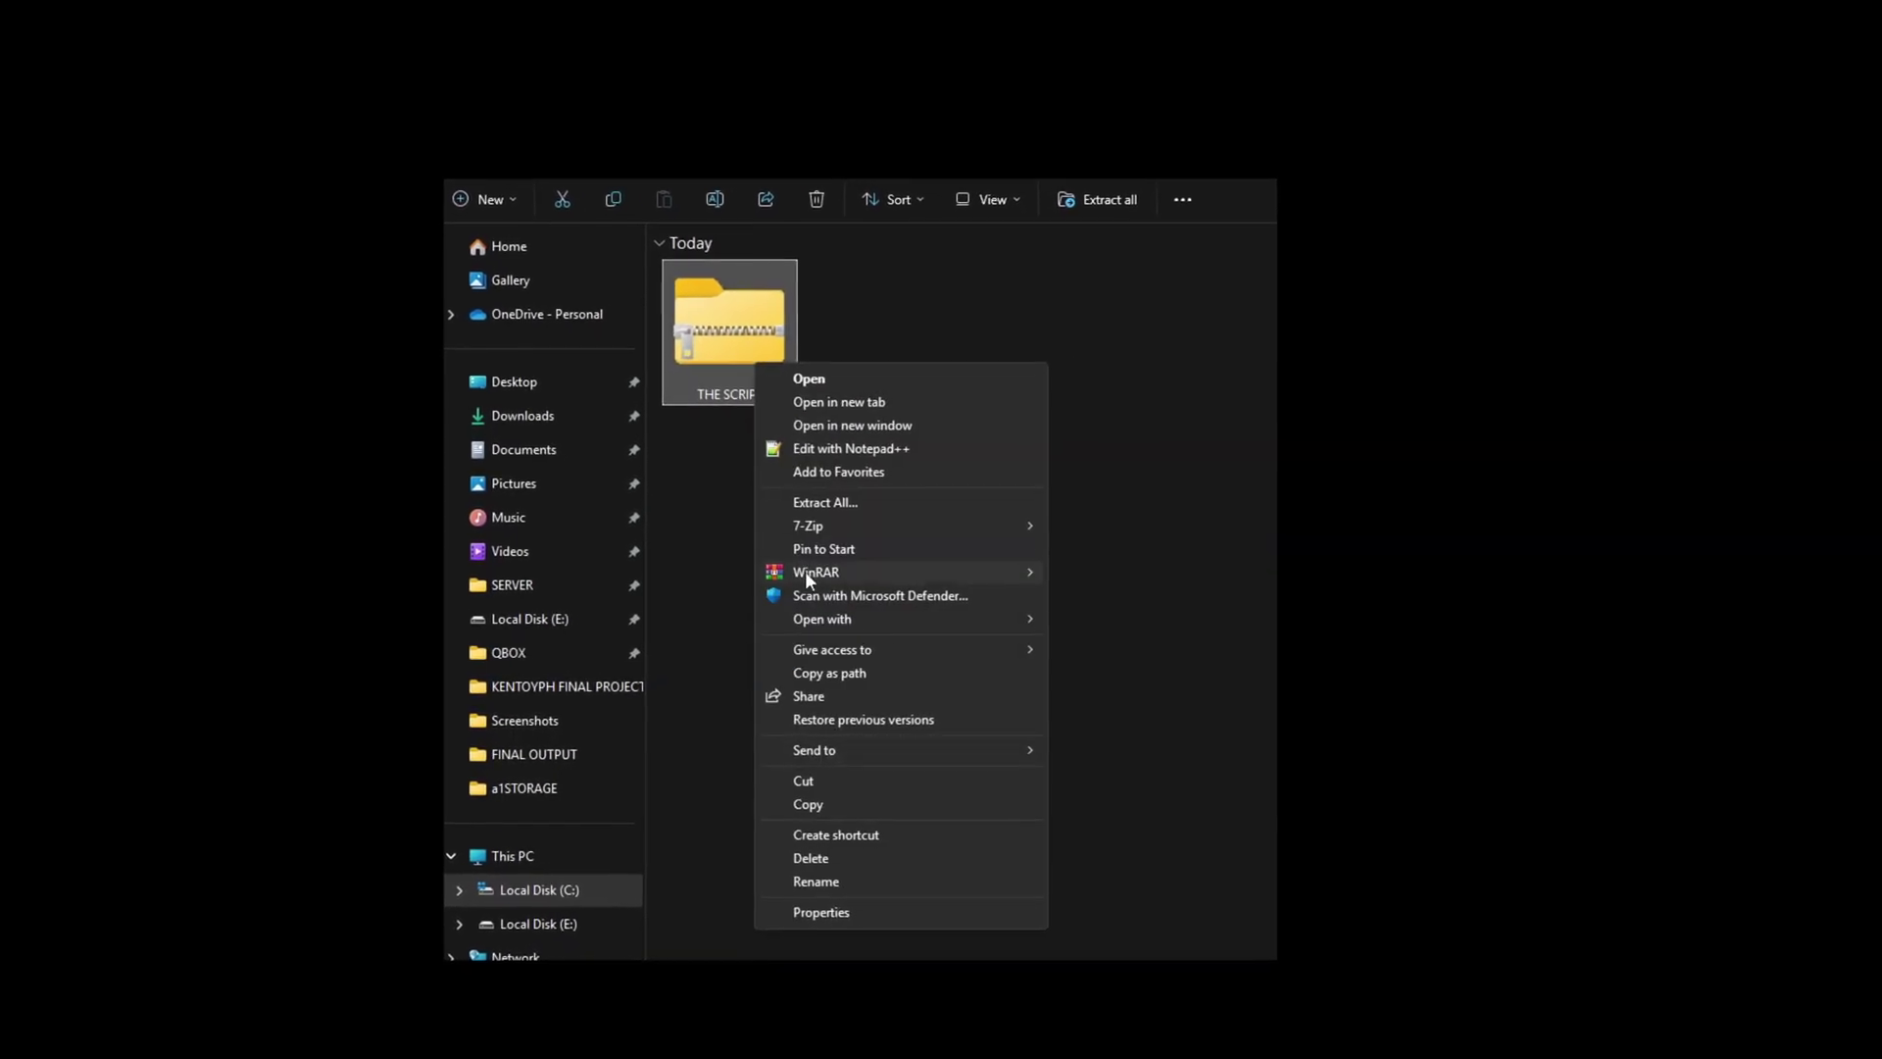
{"action": "mouse_move", "coordinate": [873, 577]}
{"action": "left_click", "coordinate": [1149, 650]}
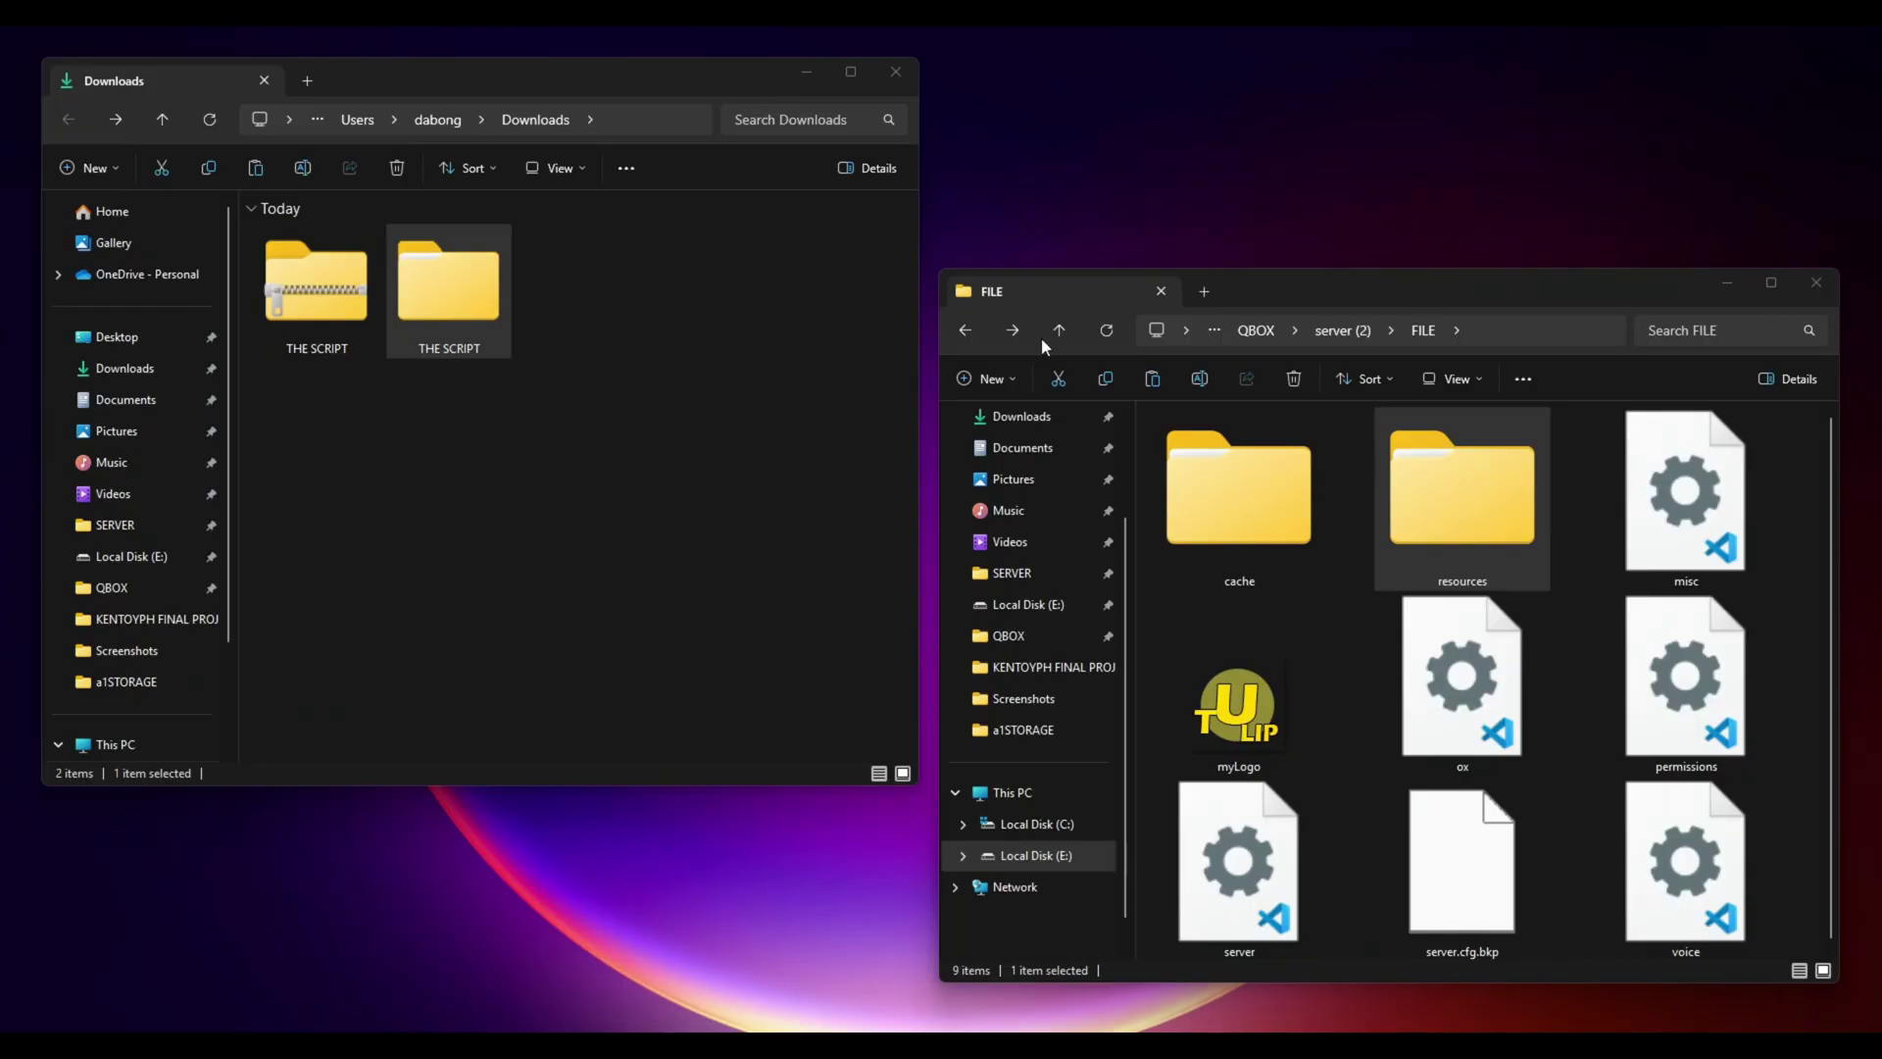
Step: Copy the inner THE SCRIPT folder from the extracted download into the server's resources/[standalone] folder
{"action": "double_click", "coordinate": [1510, 541]}
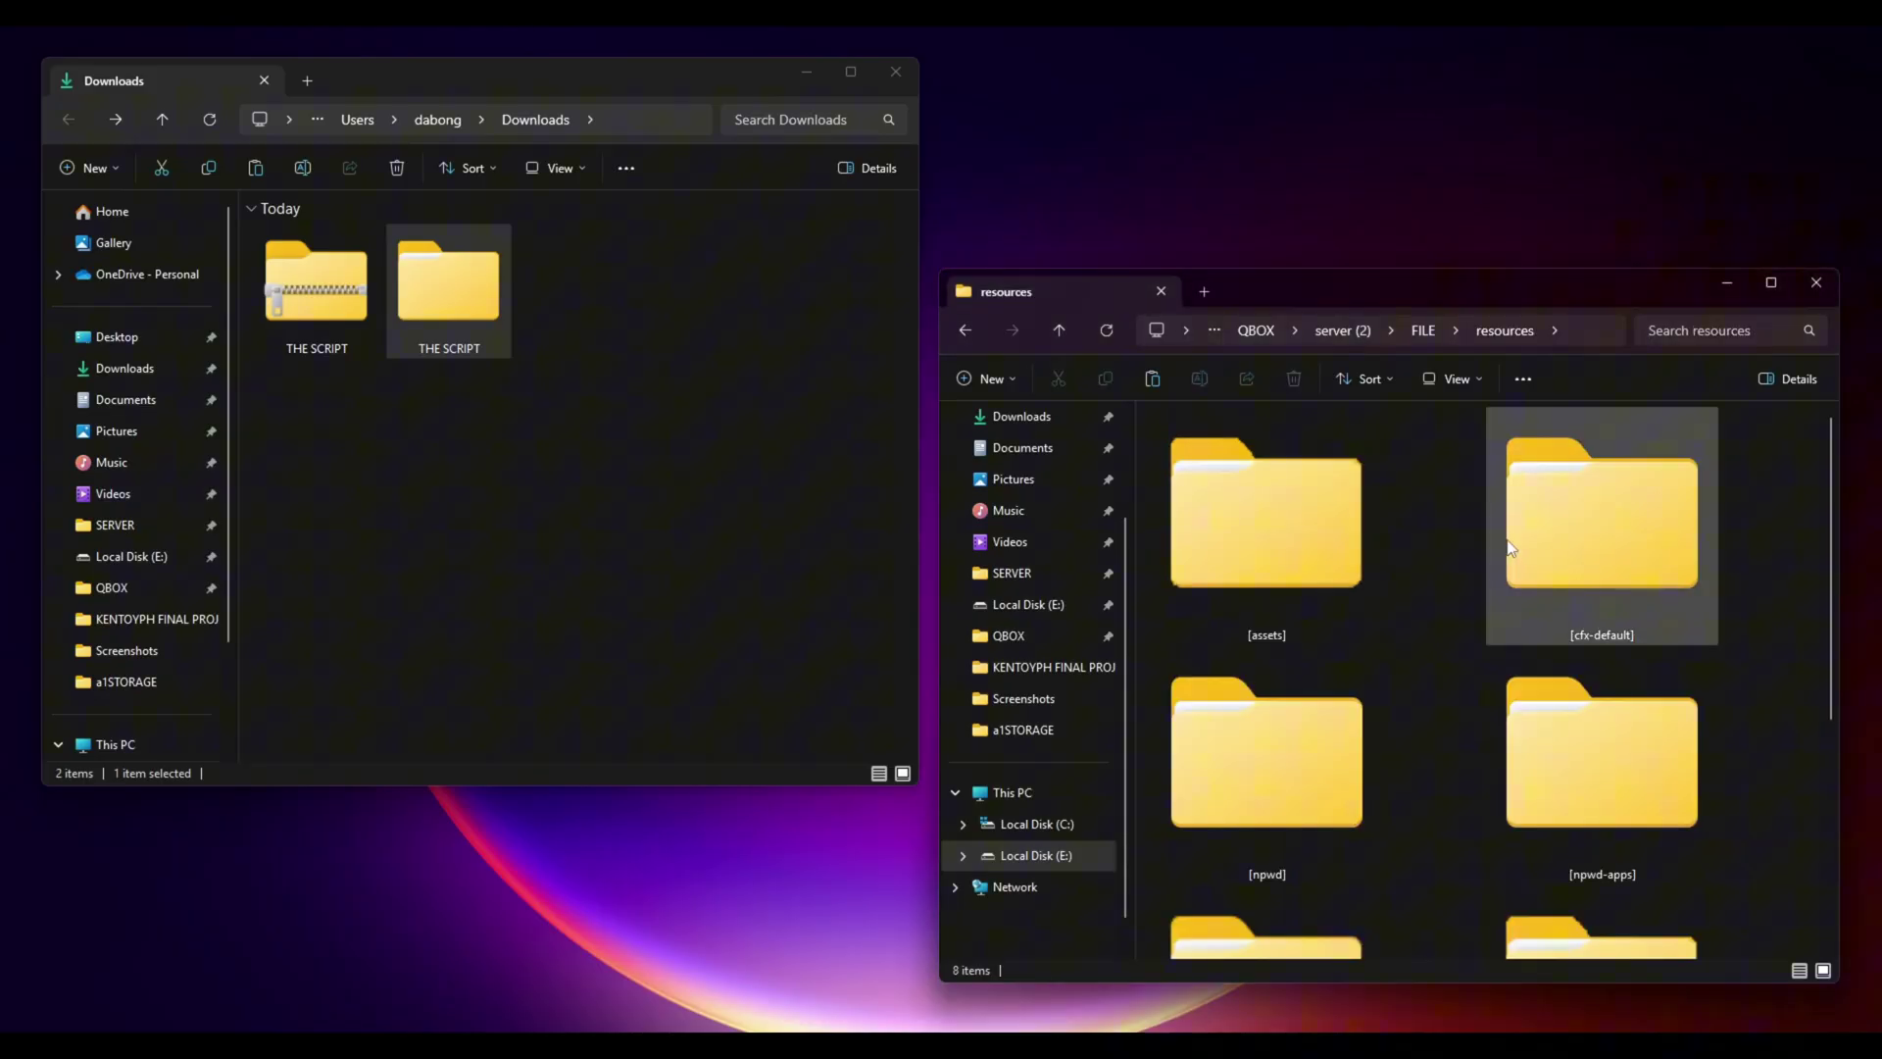
{"action": "scroll", "coordinate": [1510, 547], "scroll_direction": "down", "scroll_amount": 2}
{"action": "double_click", "coordinate": [1259, 811]}
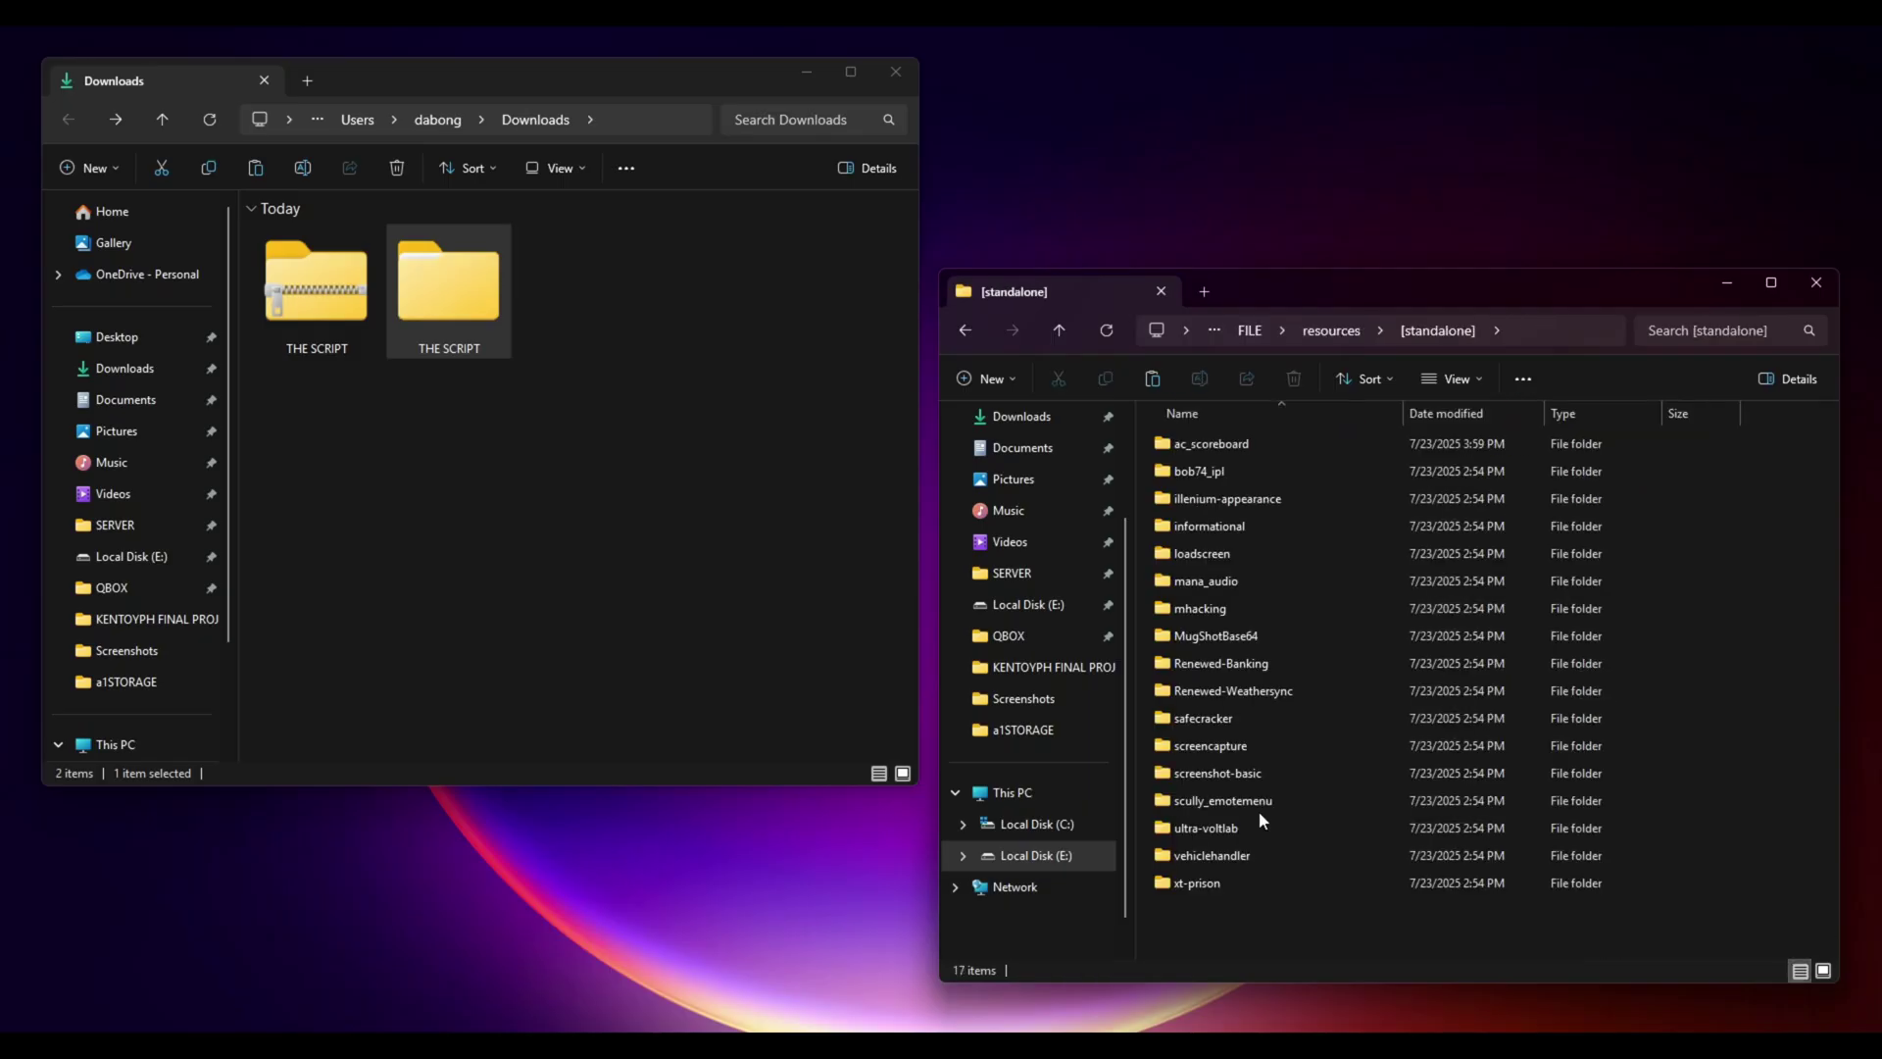
{"action": "double_click", "coordinate": [461, 274]}
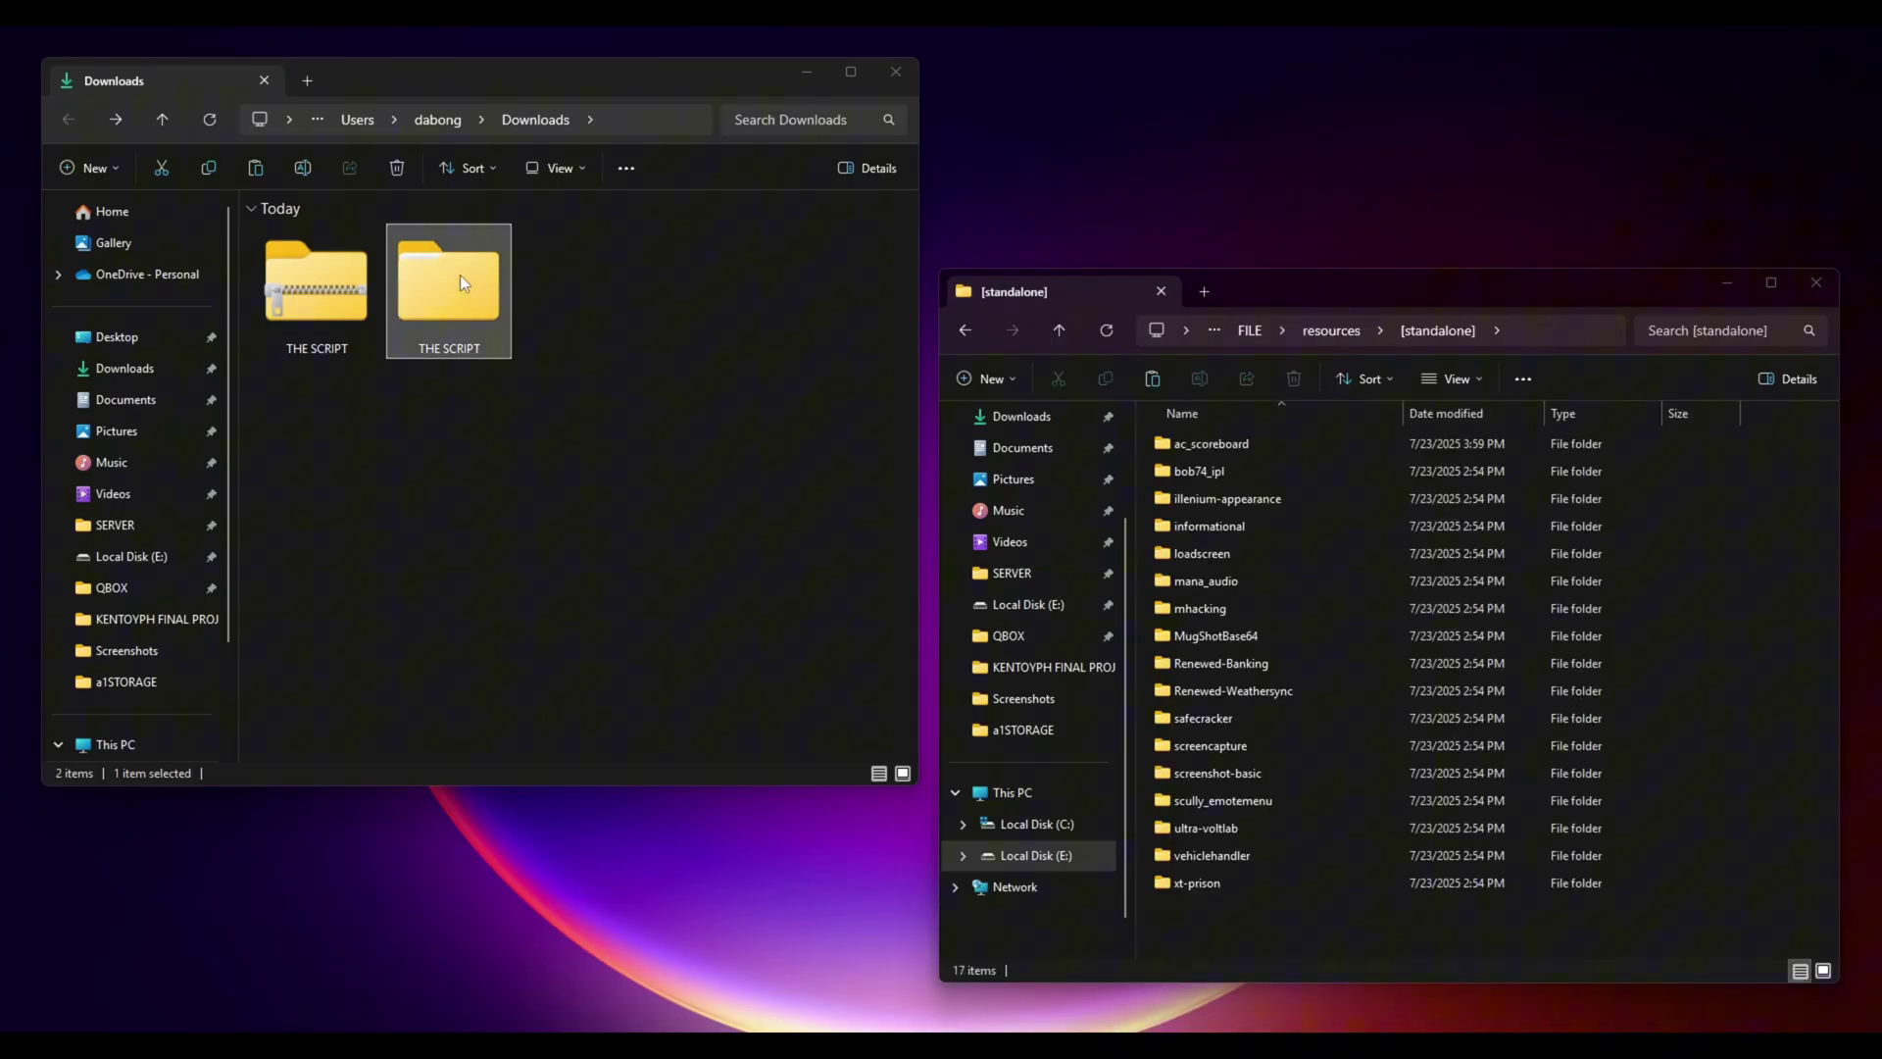
{"action": "left_click_drag", "start_coordinate": [370, 256], "coordinate": [1272, 933]}
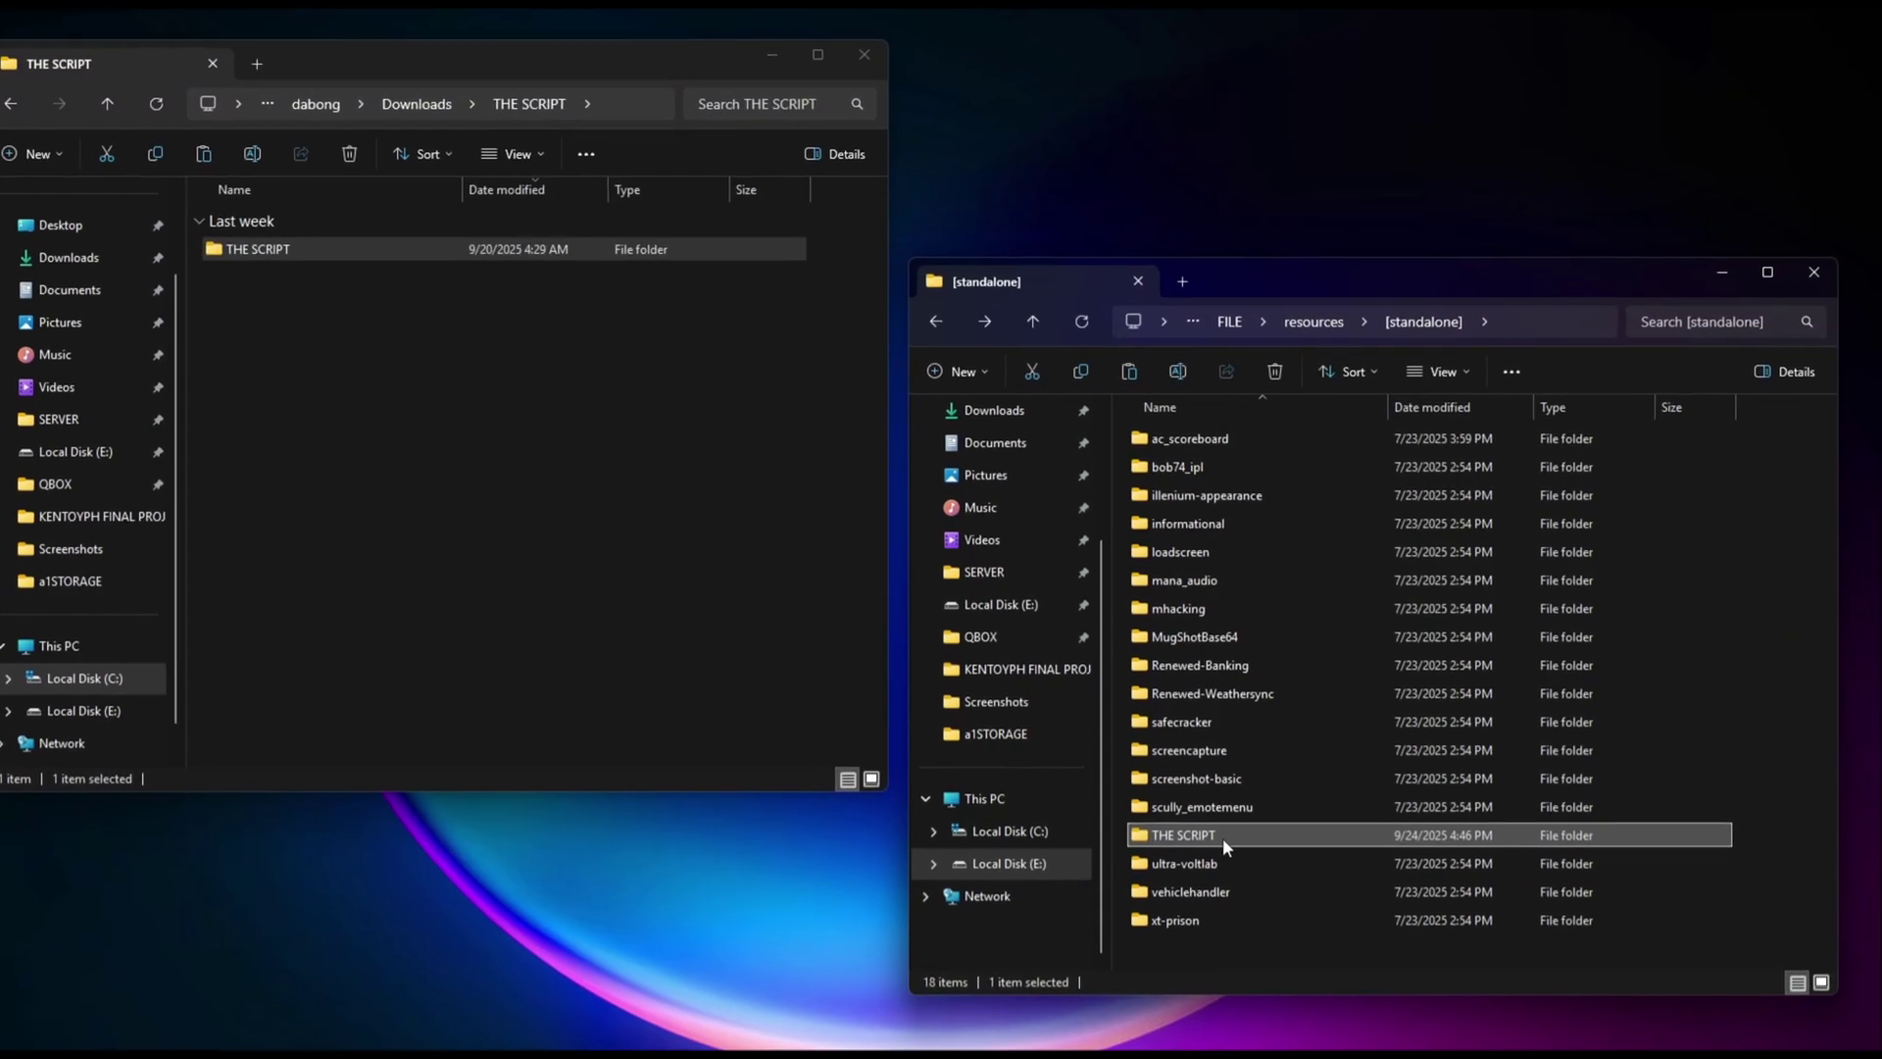
Step: Open the sql file from the copied THE SCRIPT folder, and switch to HeidiSQL to connect with the Unnamed session
{"action": "double_click", "coordinate": [1208, 833]}
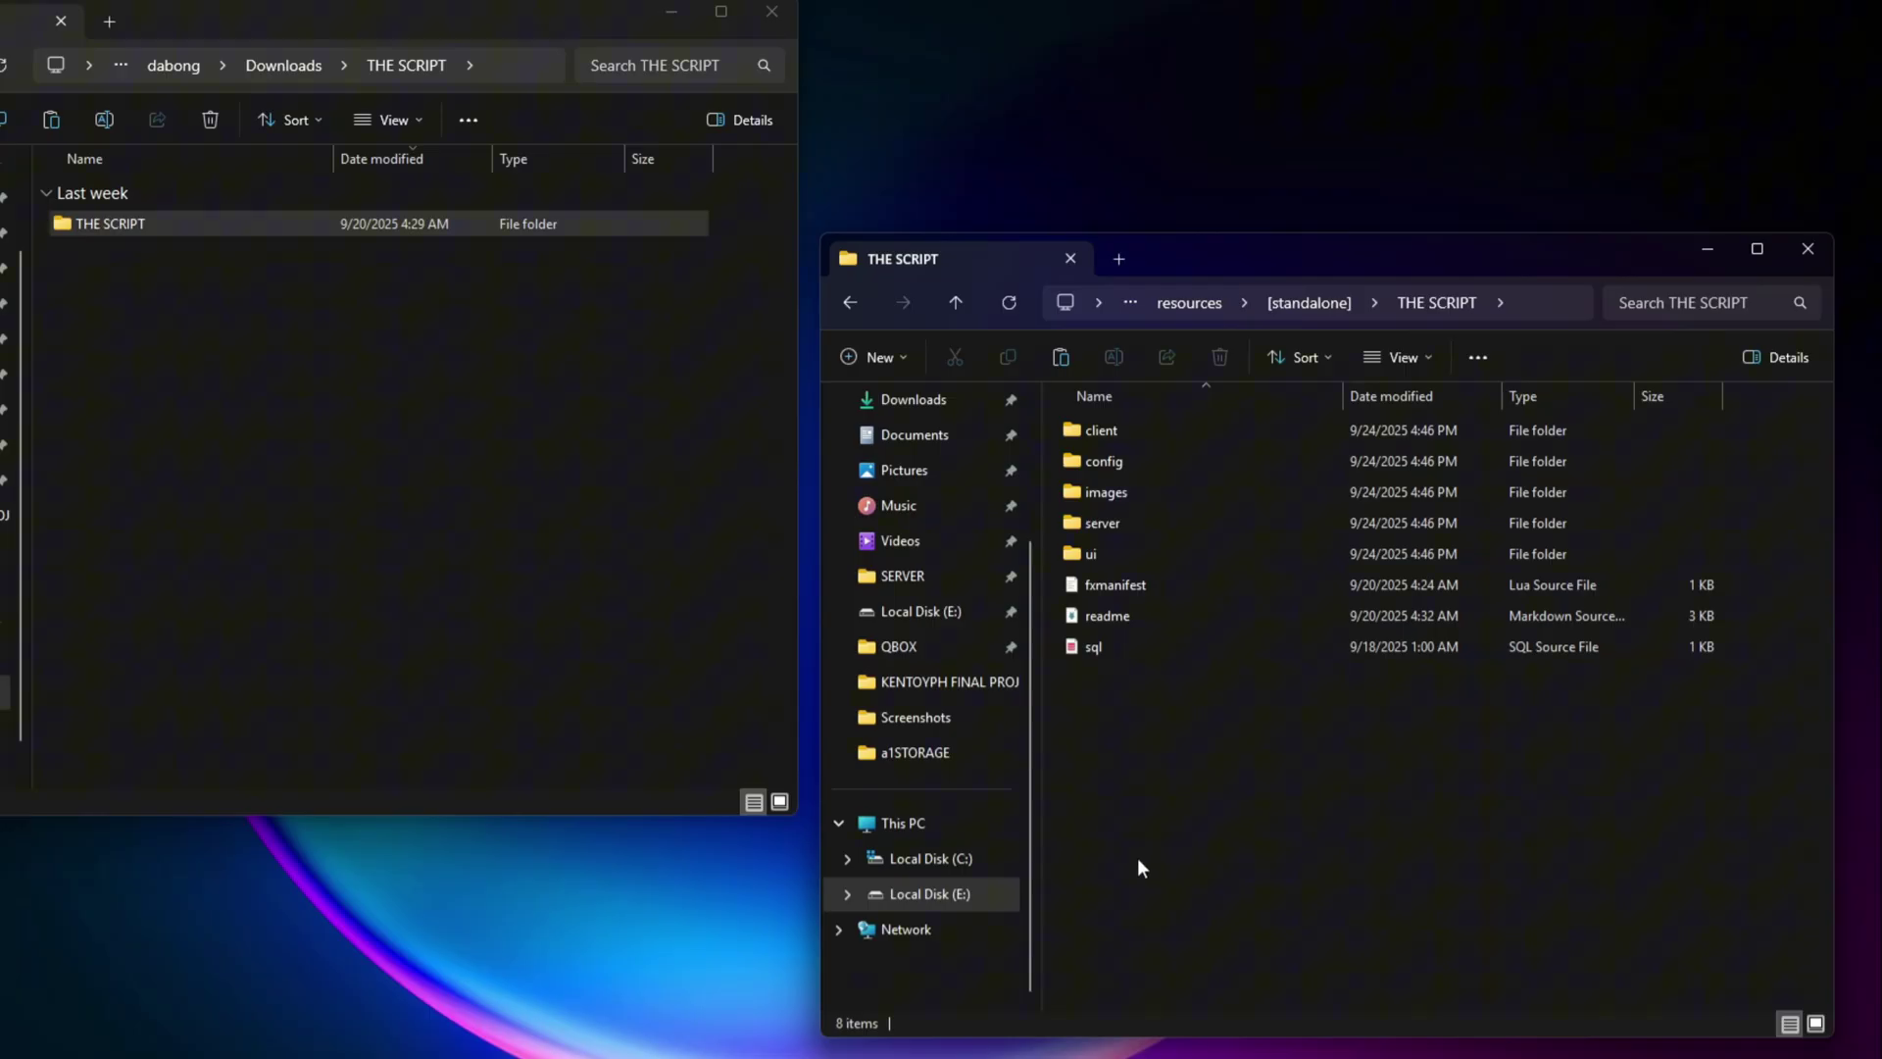
{"action": "double_click", "coordinate": [1120, 653]}
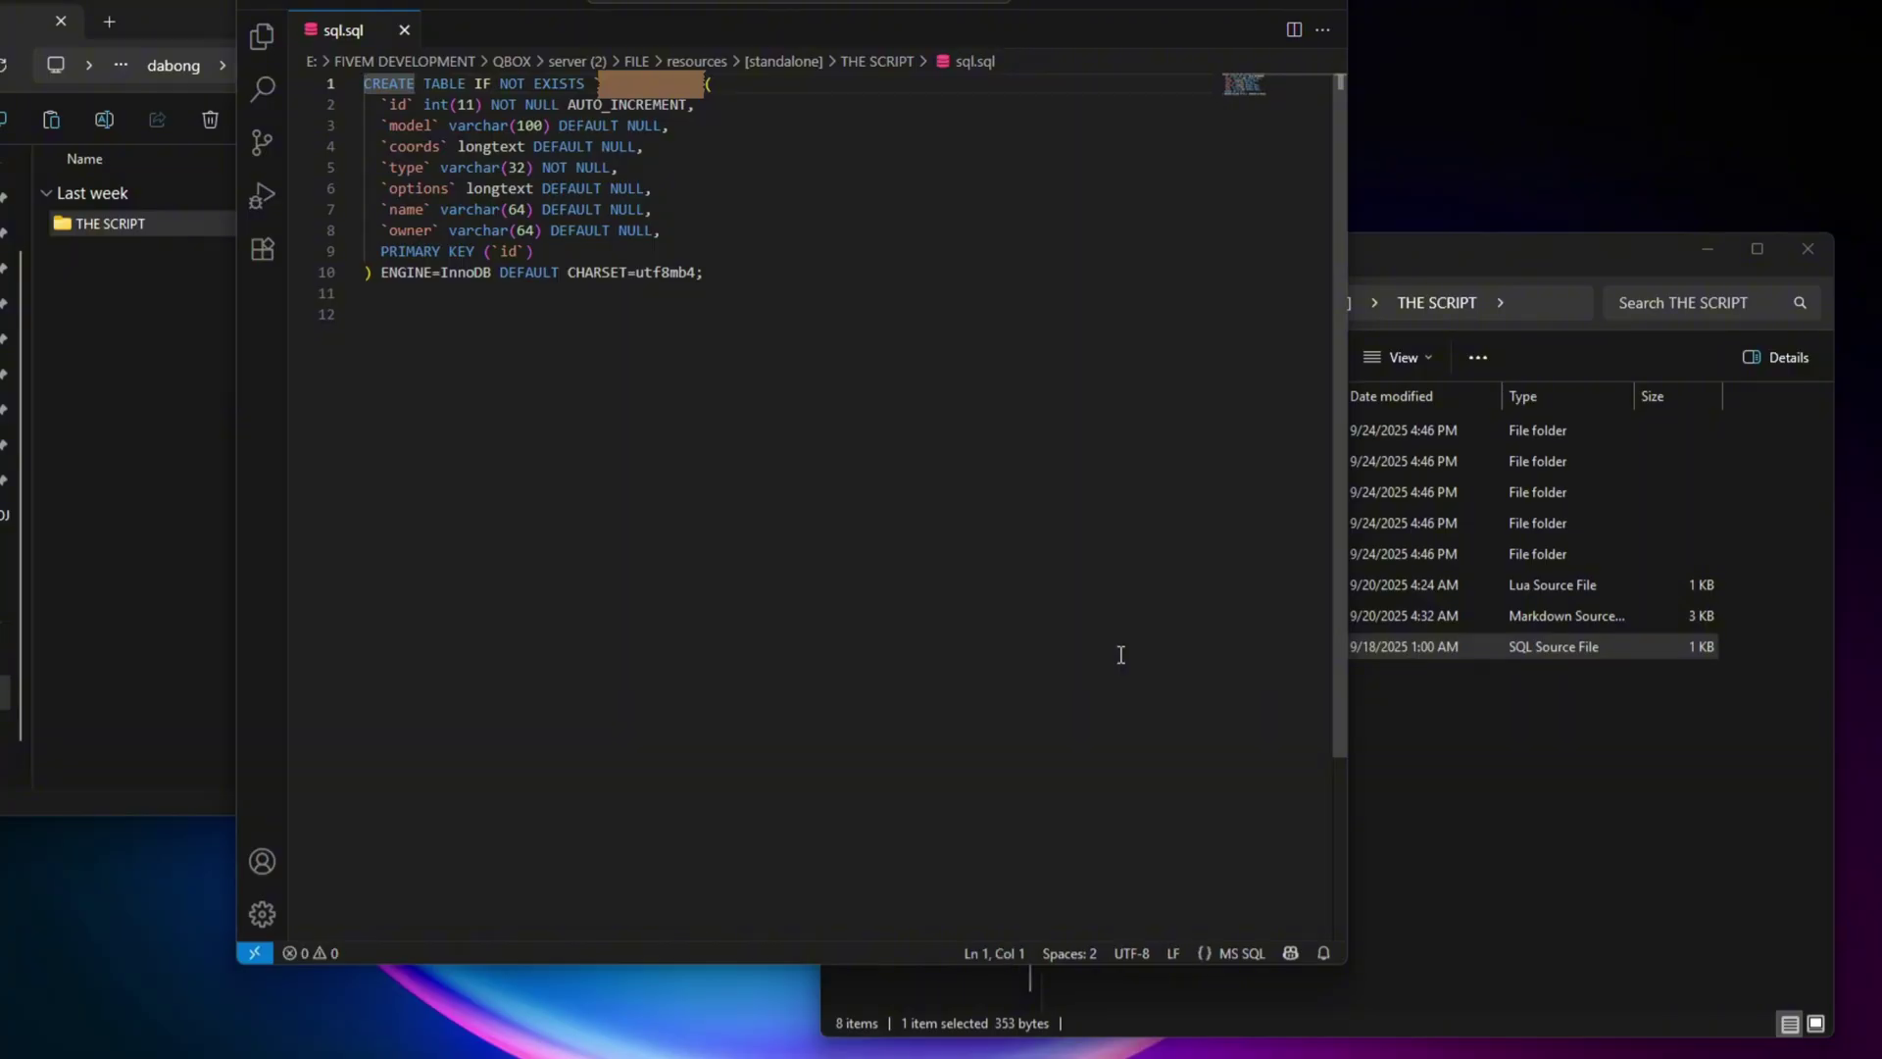
{"action": "key", "text": "super"}
{"action": "type", "text": "he"}
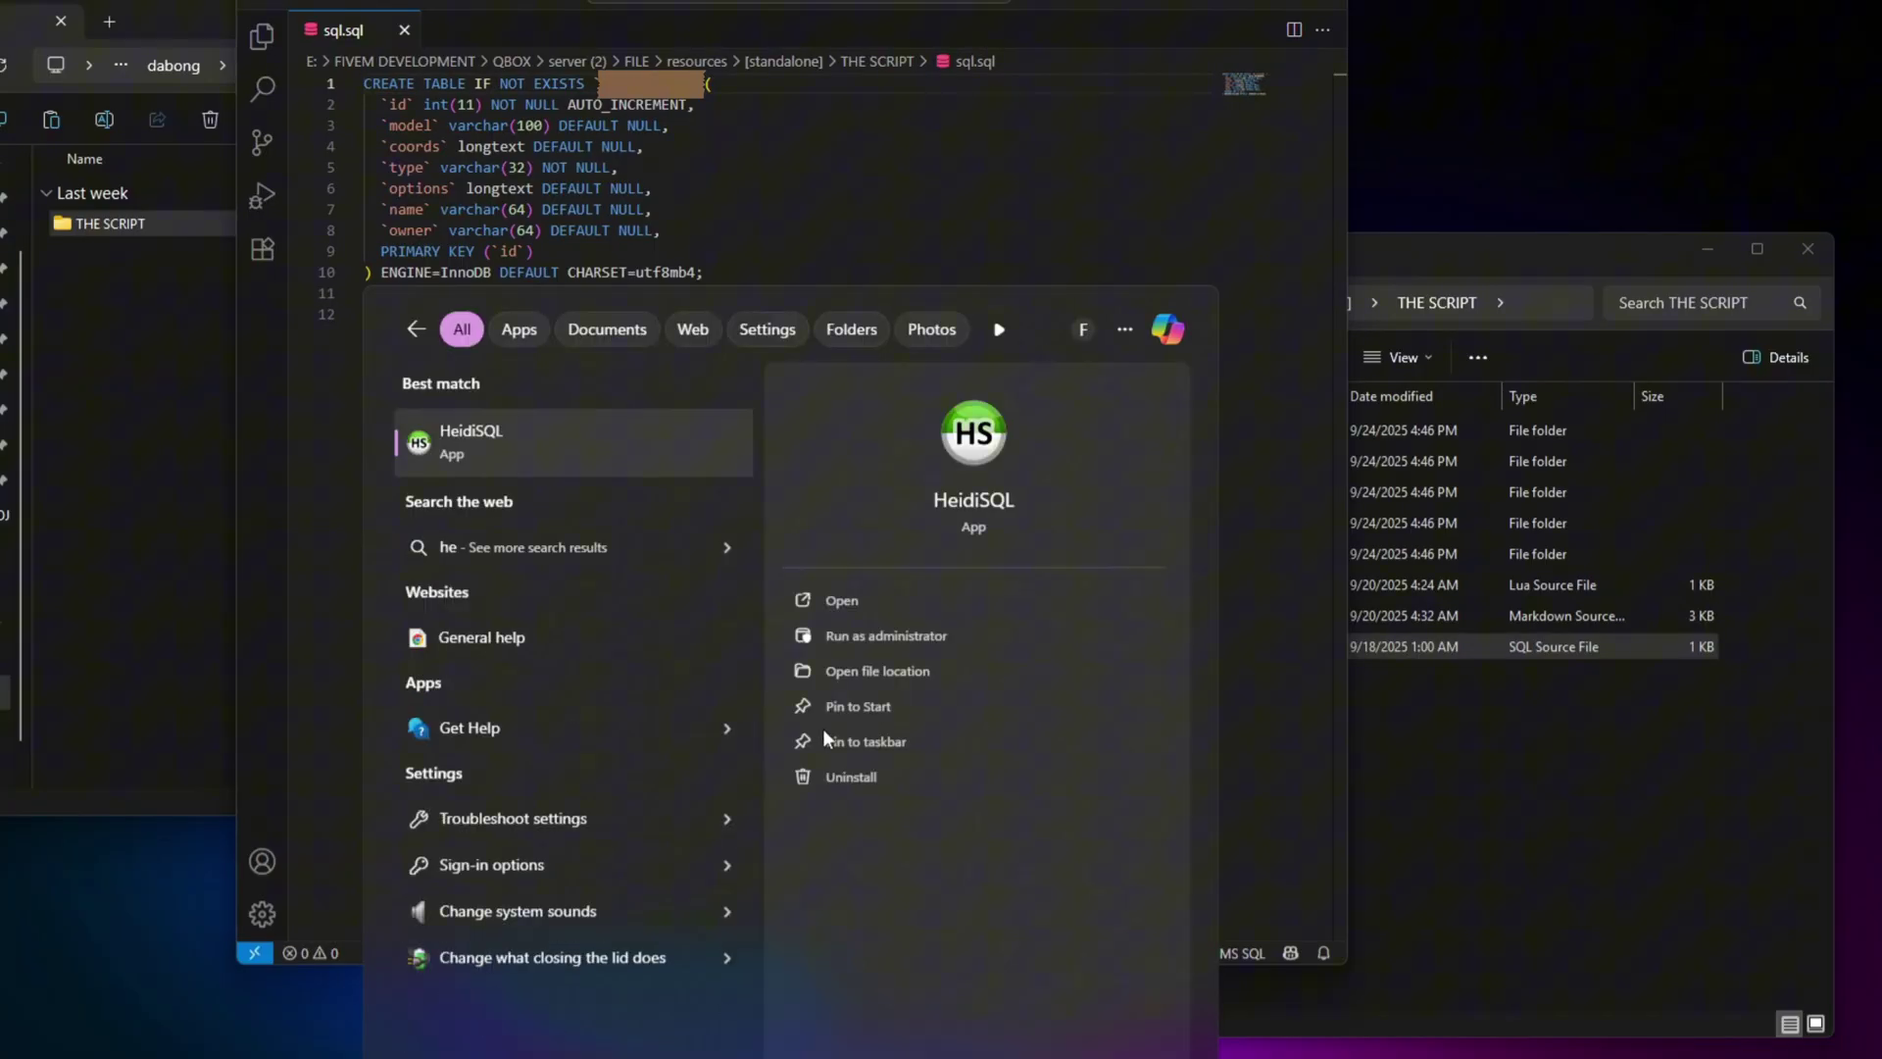
{"action": "left_click", "coordinate": [592, 438]}
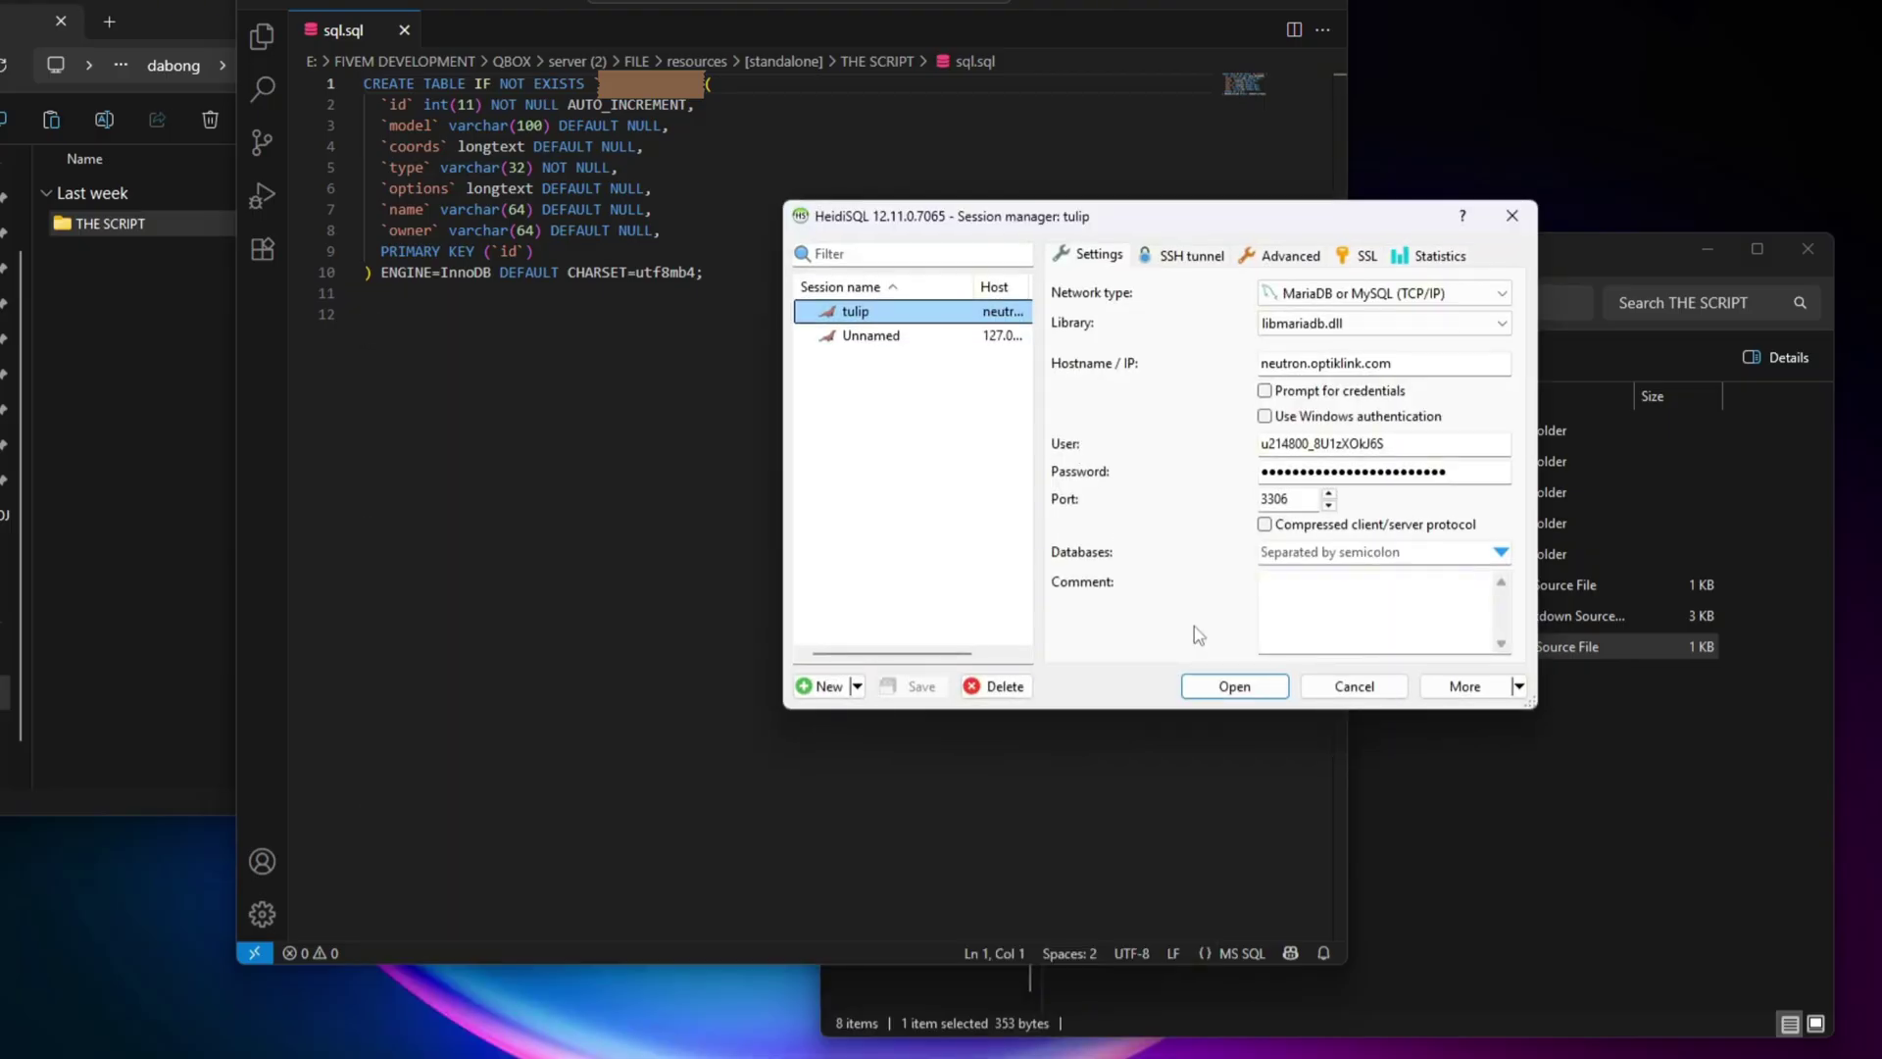
{"action": "left_click", "coordinate": [869, 330]}
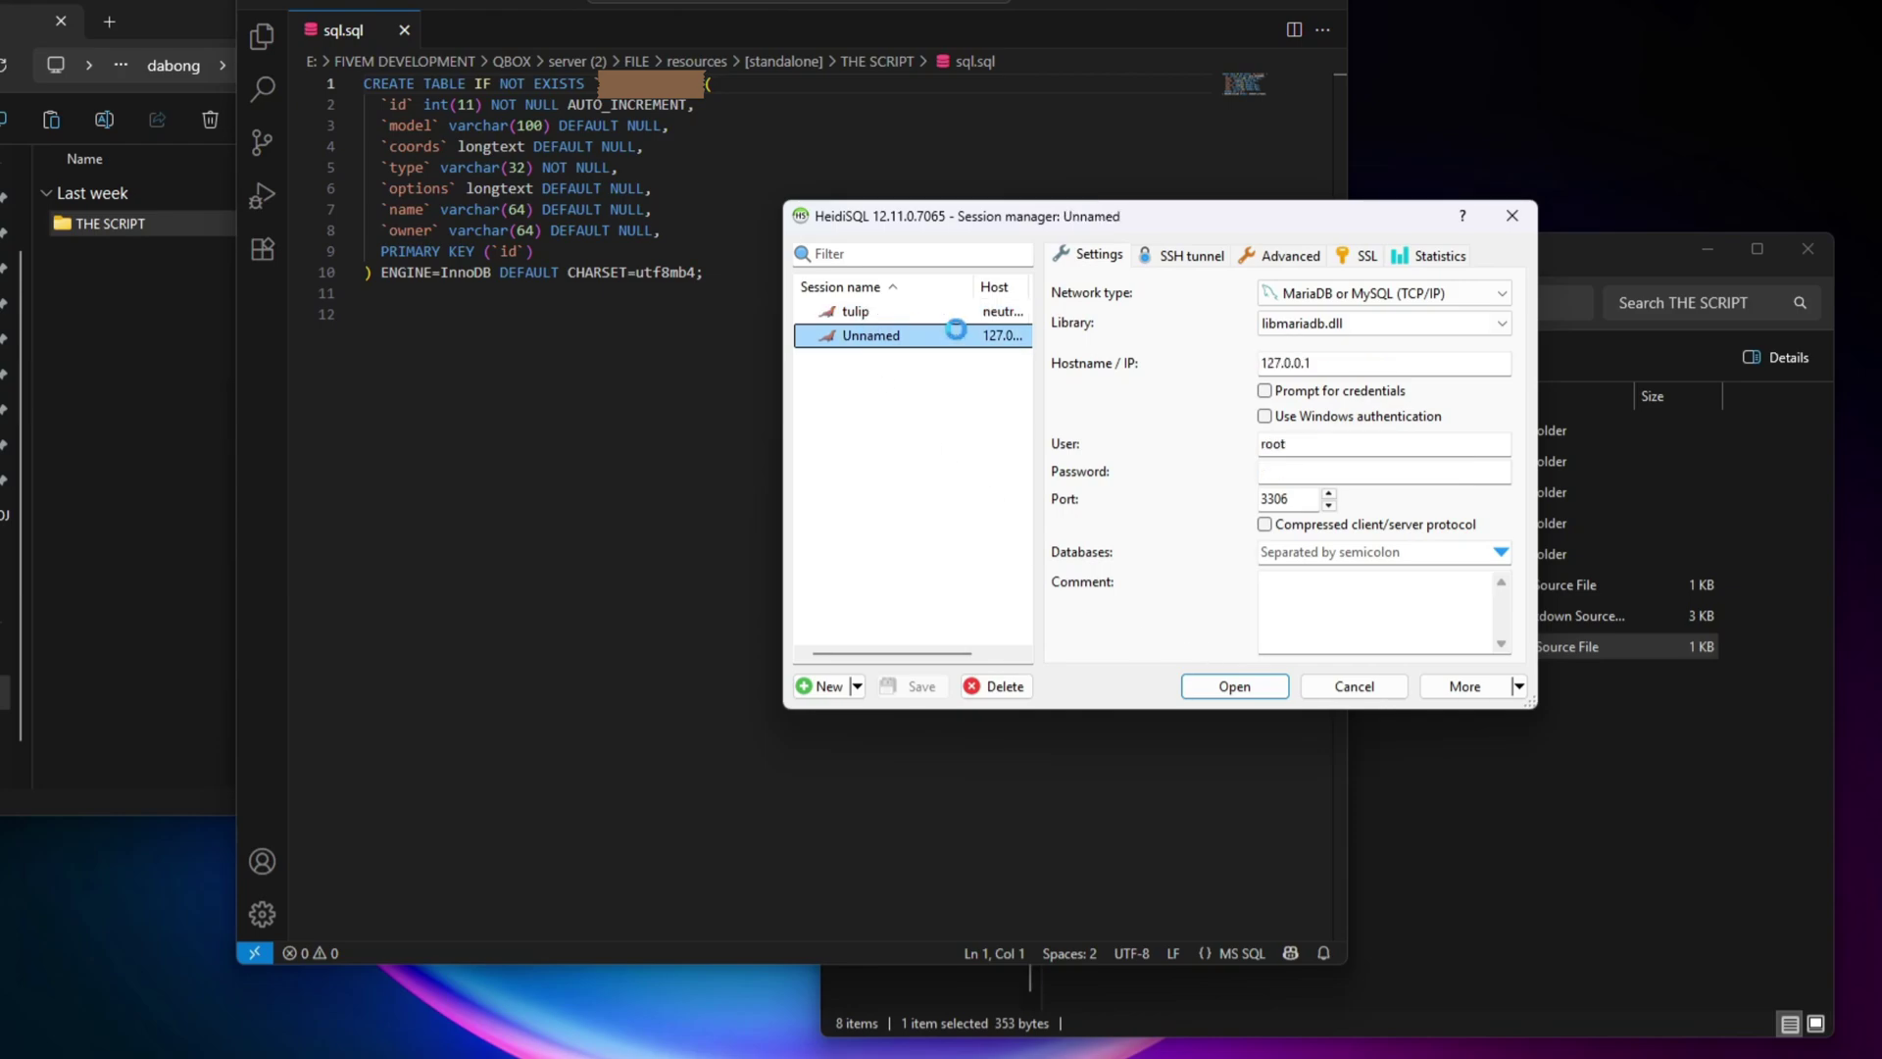
{"action": "double_click", "coordinate": [959, 336]}
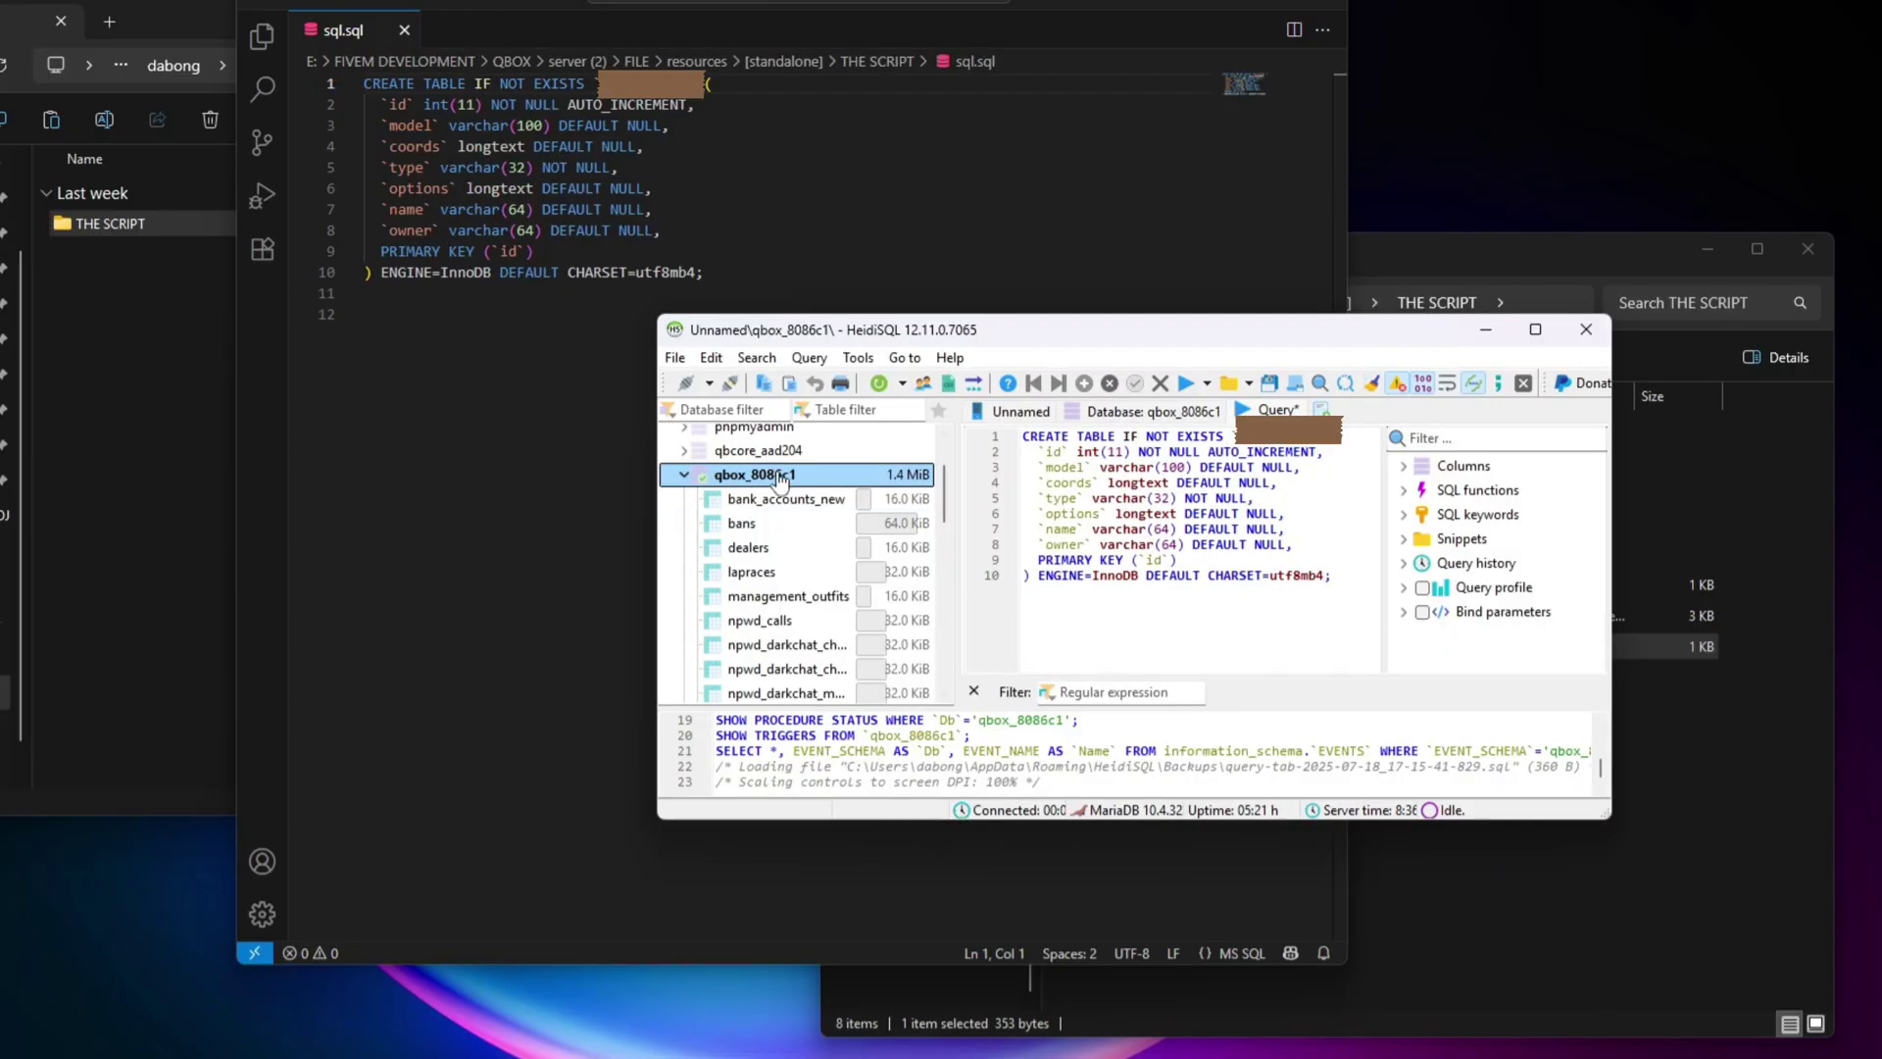
Step: Delete the old CREATE TABLE statement from the query editor for the qbox_8086c1 database
{"action": "left_click", "coordinate": [1213, 607]}
{"action": "left_click", "coordinate": [1216, 412]}
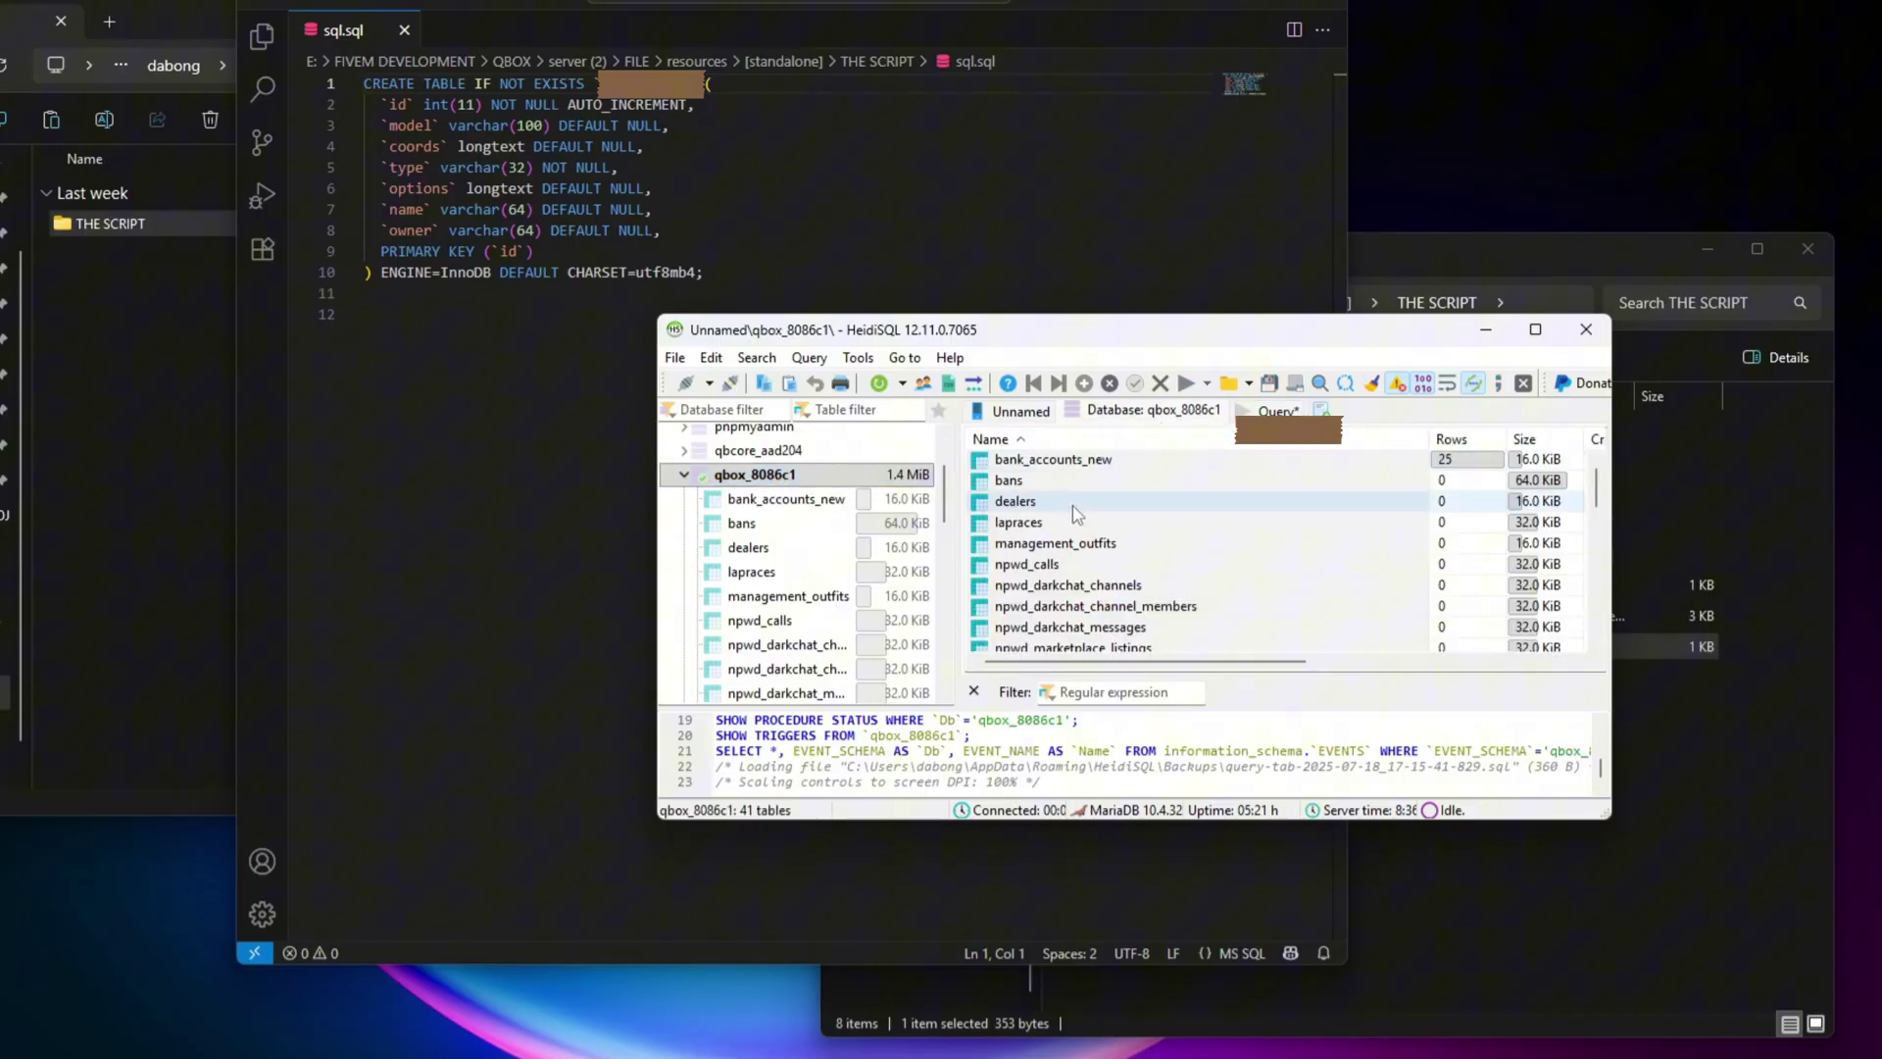
{"action": "left_click", "coordinate": [1274, 410]}
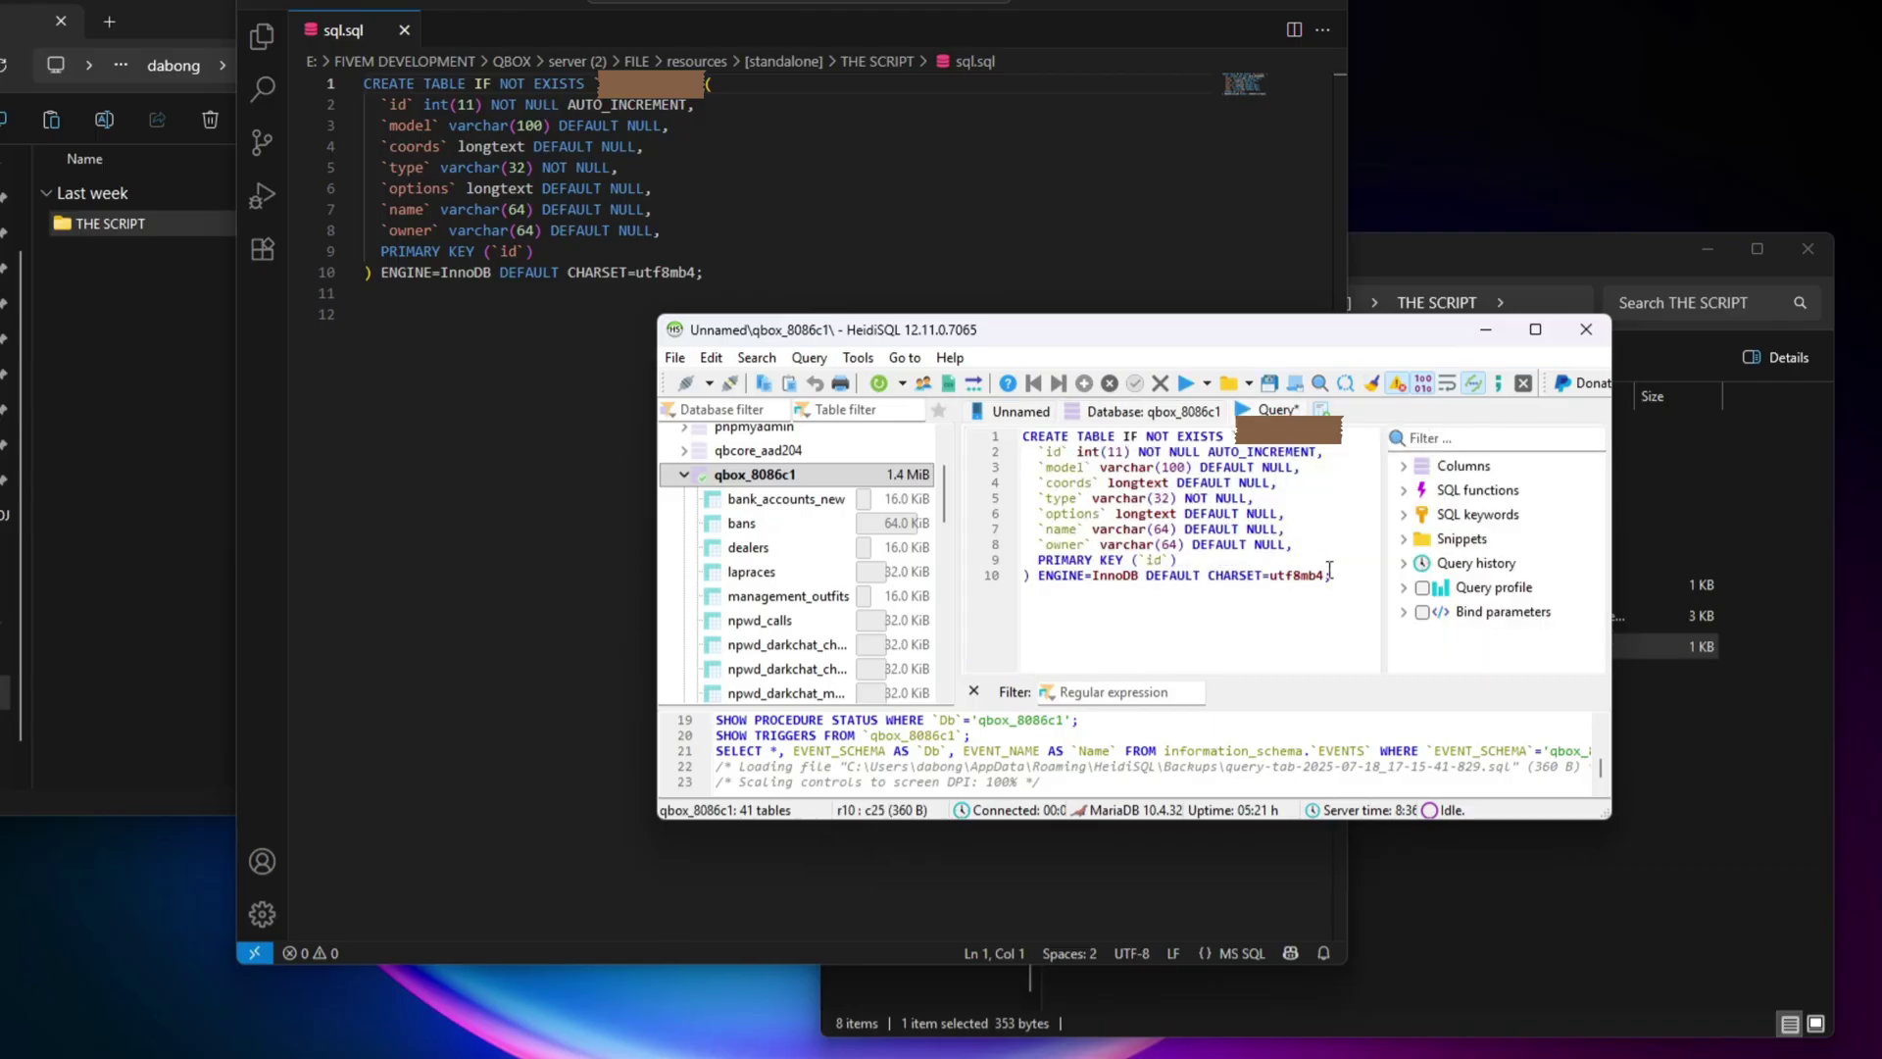
{"action": "left_click_drag", "start_coordinate": [1336, 573], "coordinate": [1007, 443]}
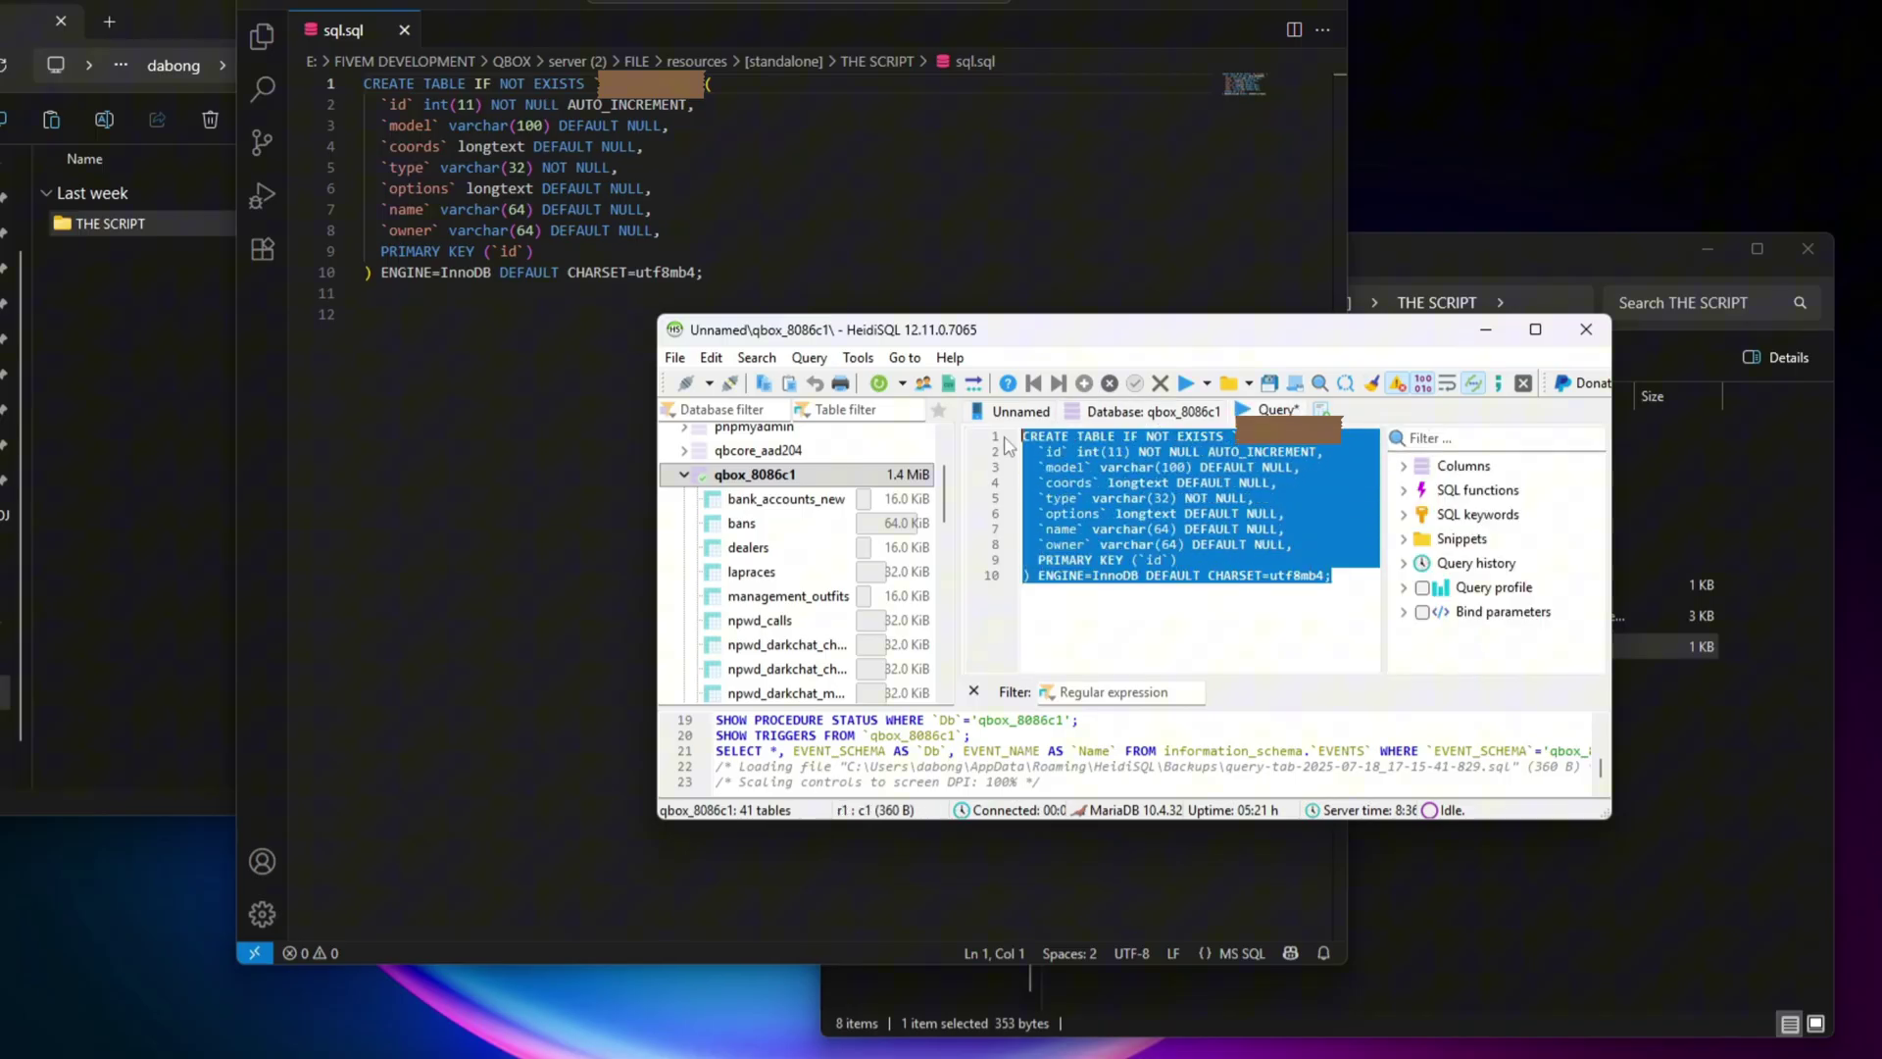
{"action": "key", "text": "Delete"}
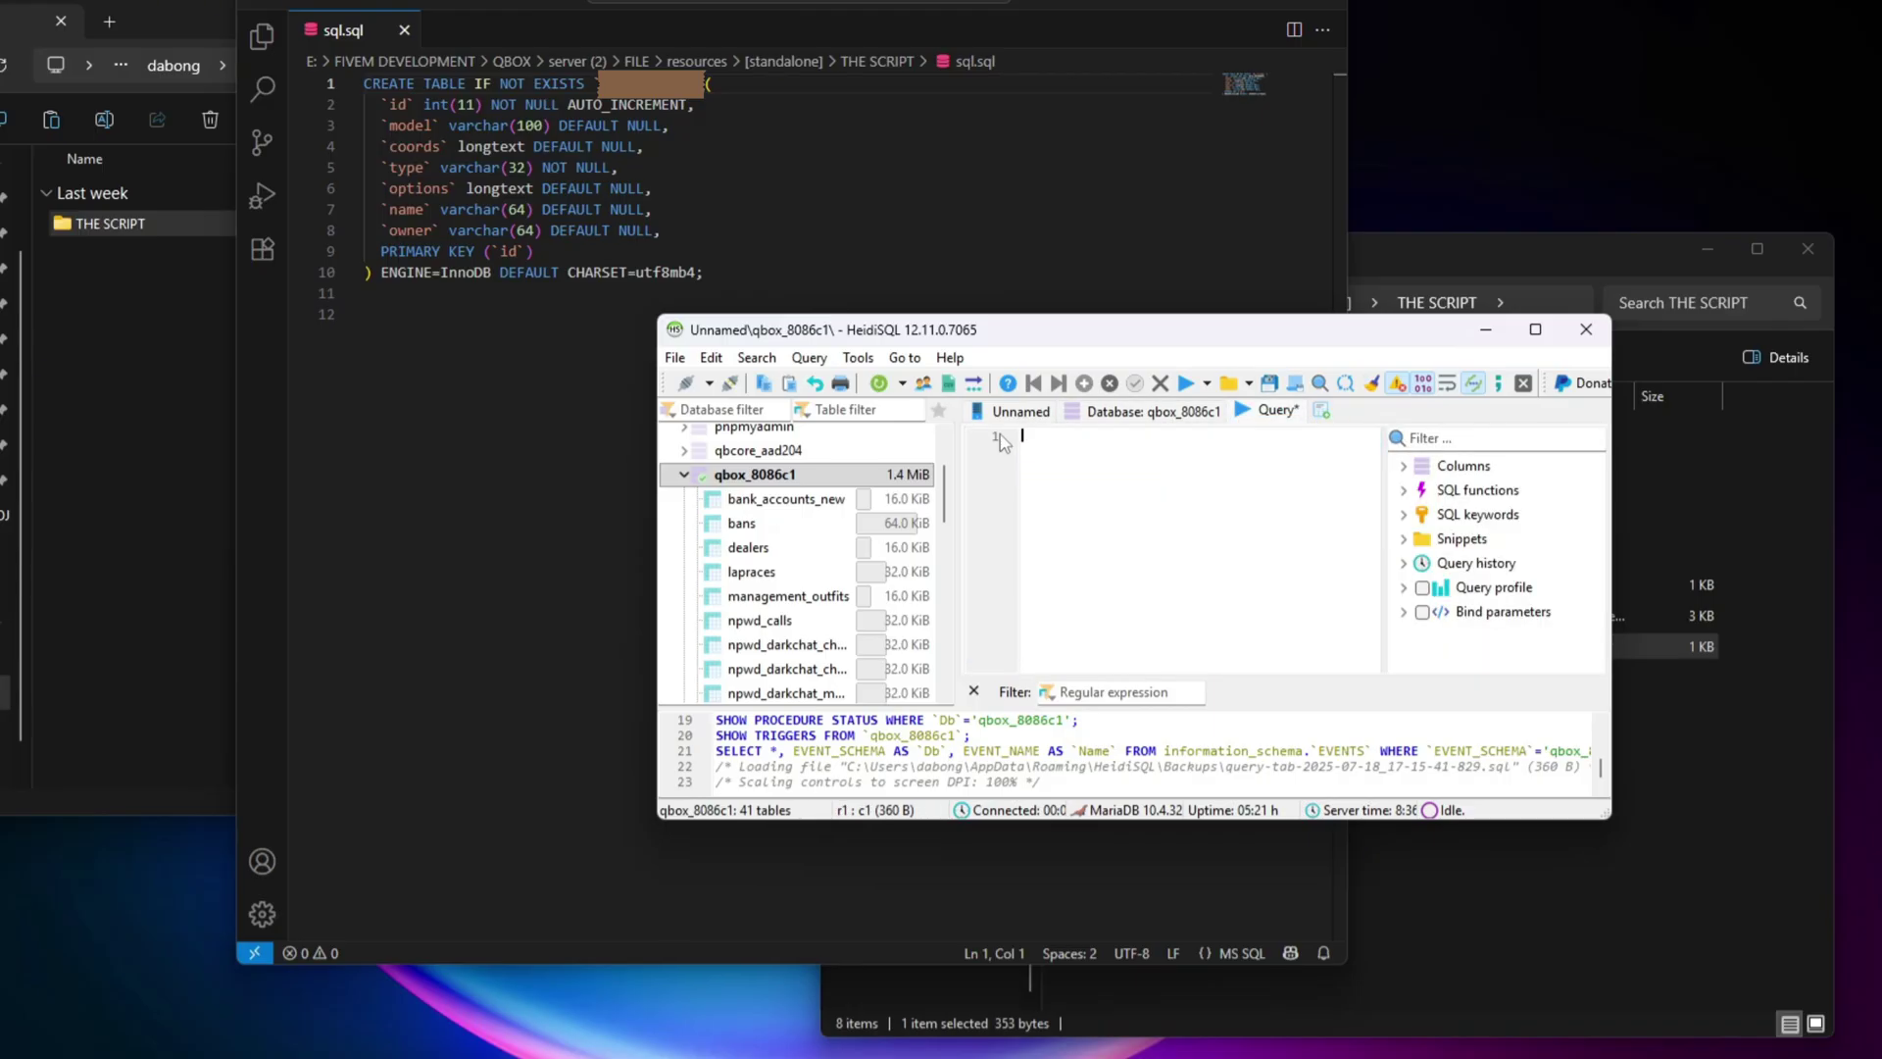
Step: Copy the whole CREATE TABLE statement from sql.sql into the empty HeidiSQL query and run it on qbox_8086c1
{"action": "left_click_drag", "start_coordinate": [718, 274], "coordinate": [395, 59]}
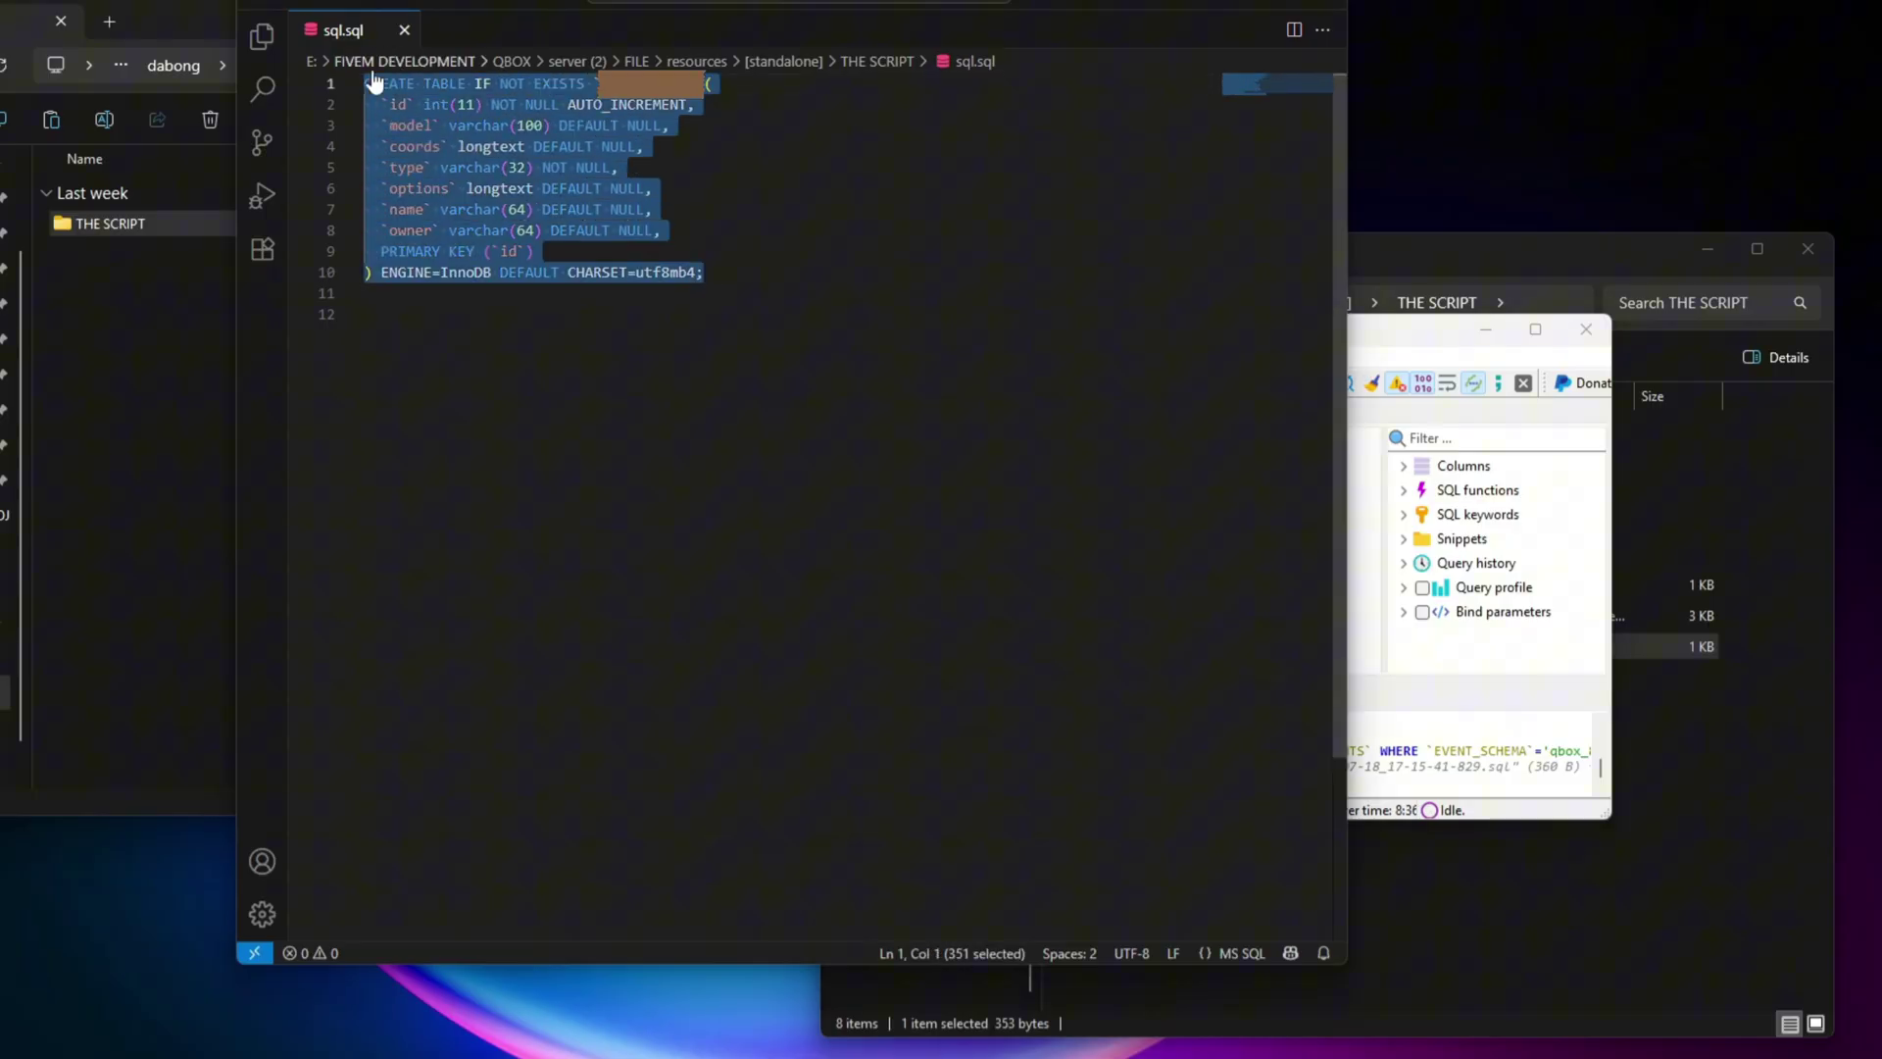
{"action": "right_click", "coordinate": [416, 86]}
{"action": "left_click", "coordinate": [492, 366]}
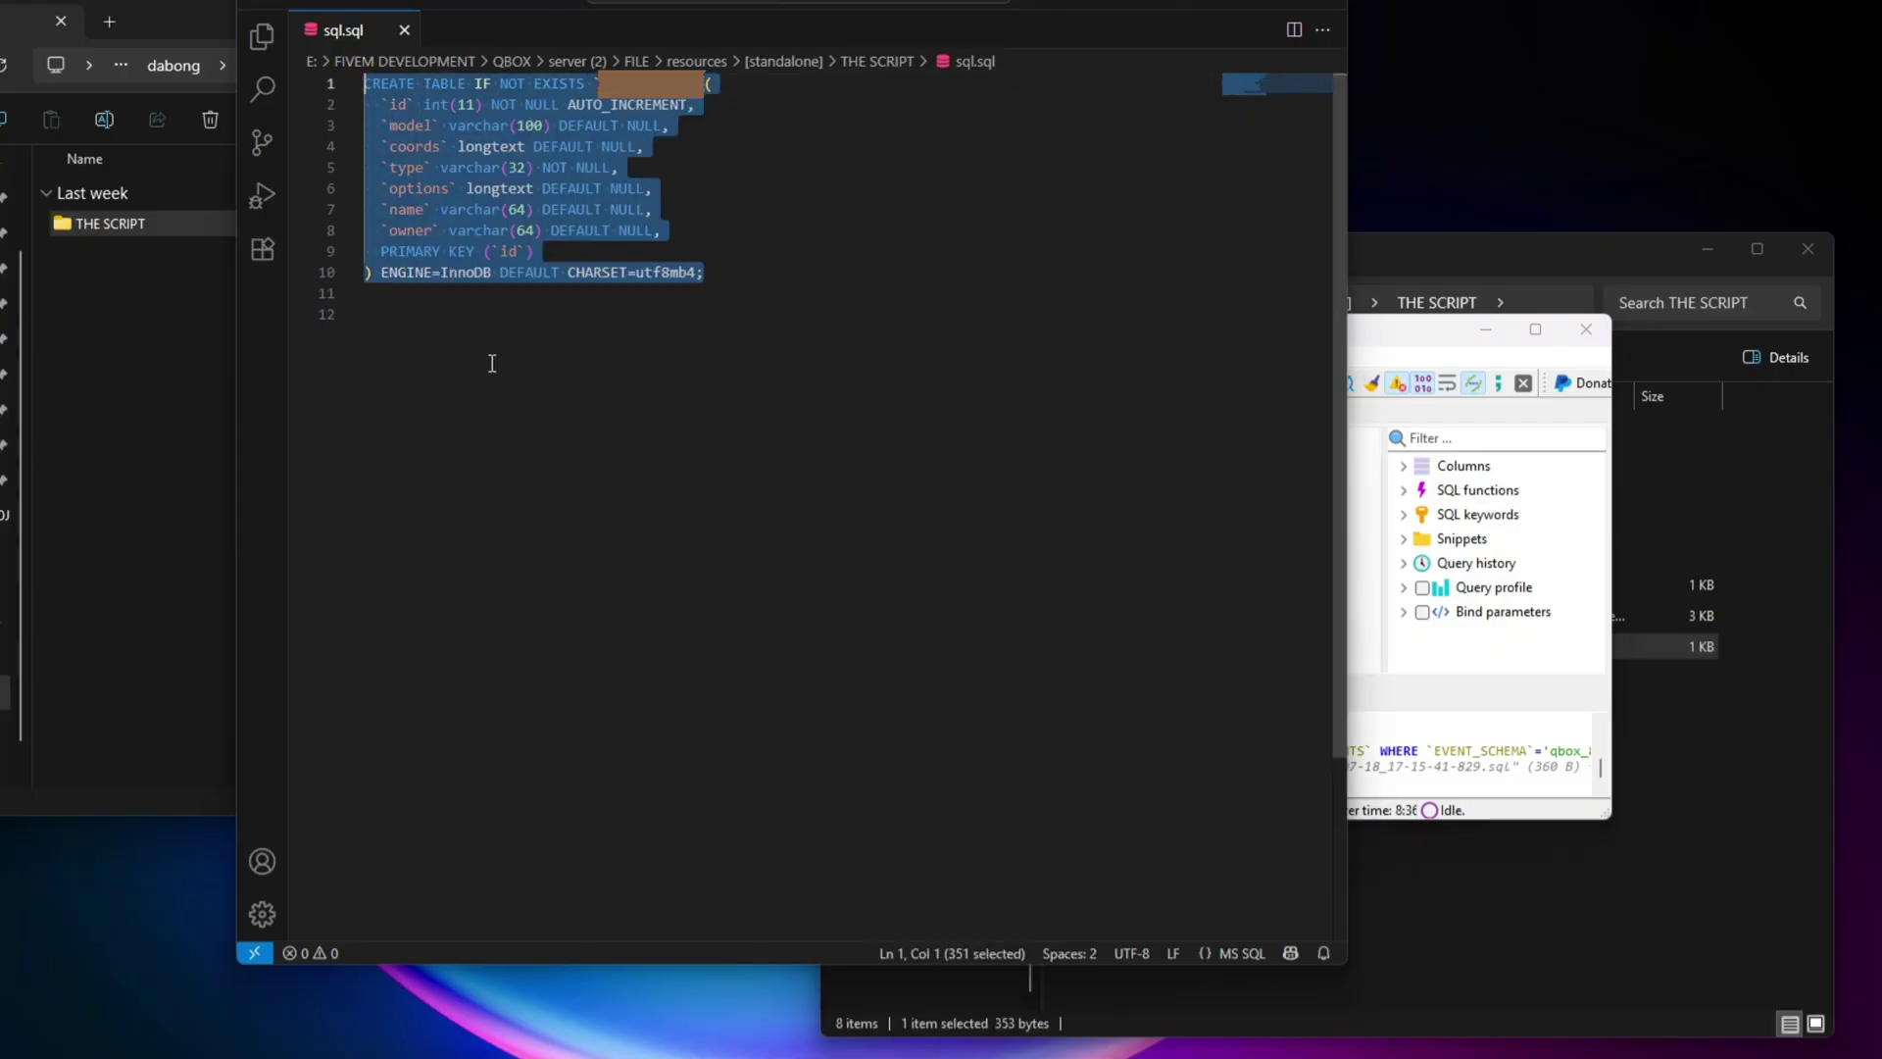
{"action": "left_click", "coordinate": [1394, 336]}
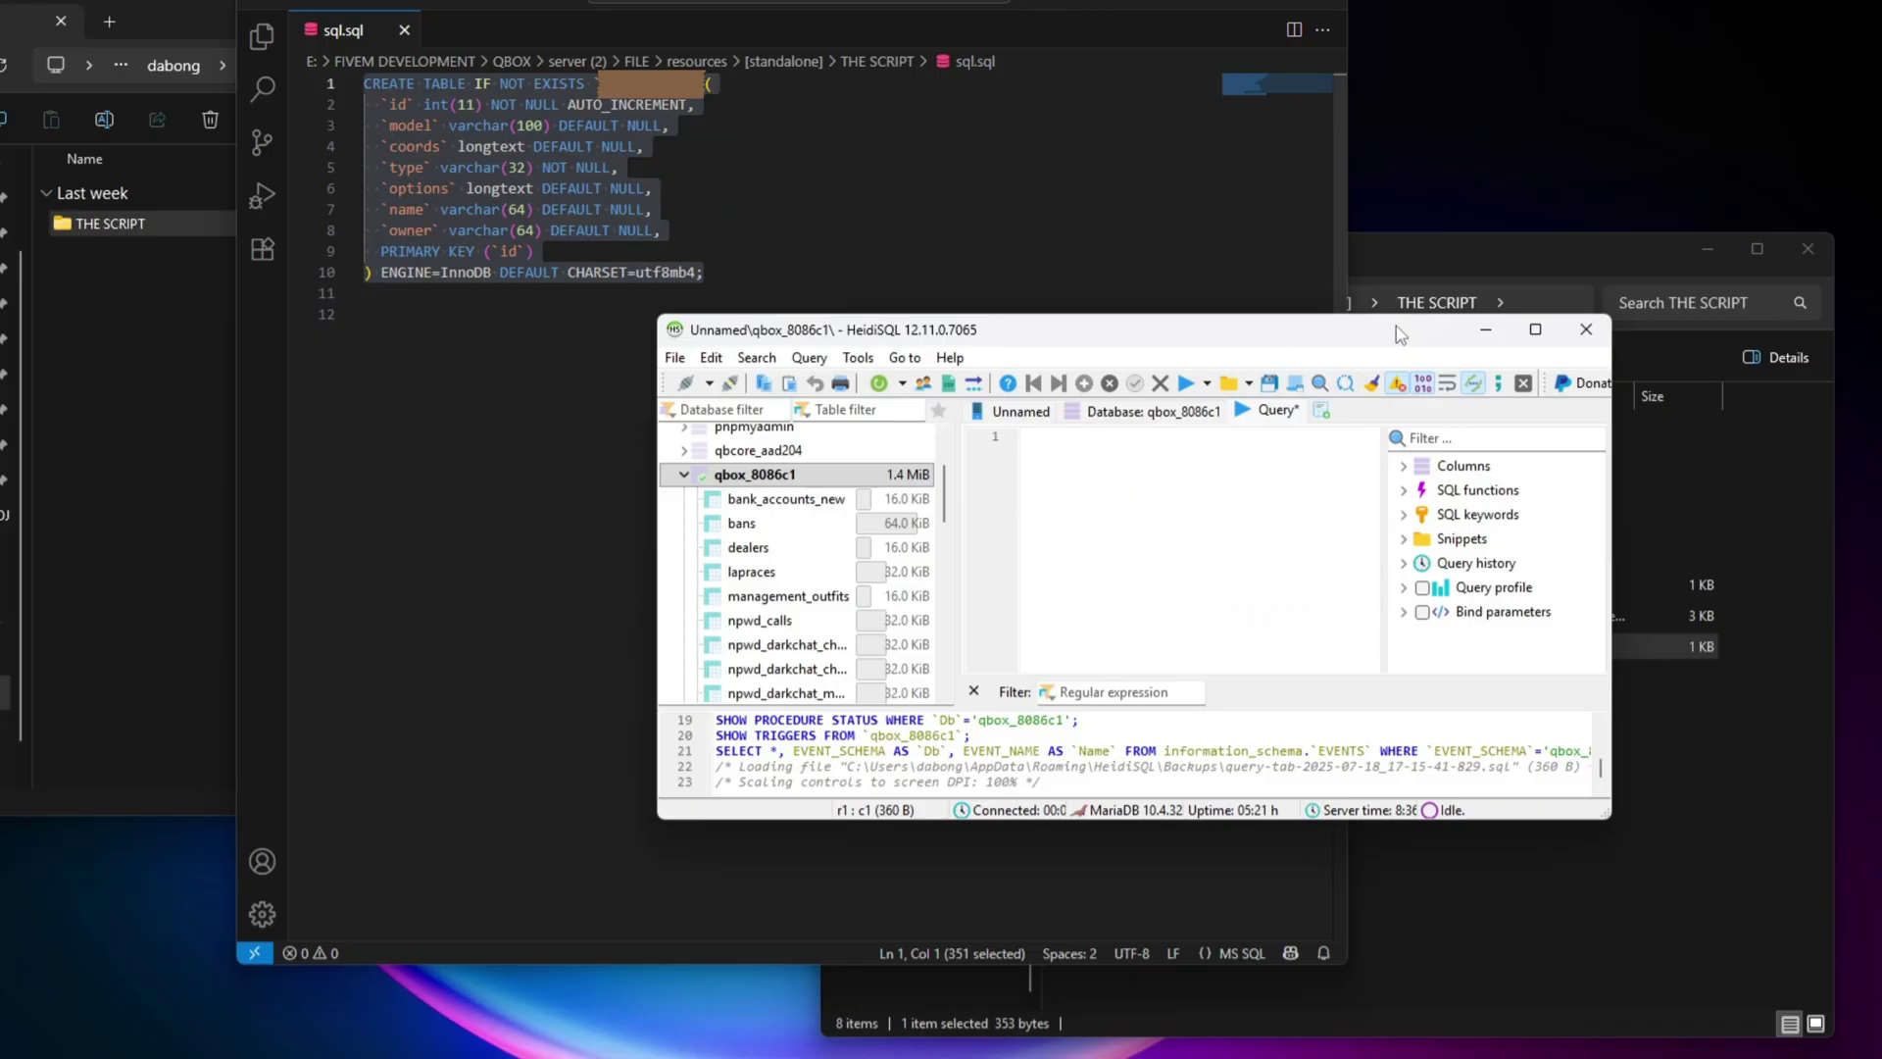
{"action": "right_click", "coordinate": [1069, 452]}
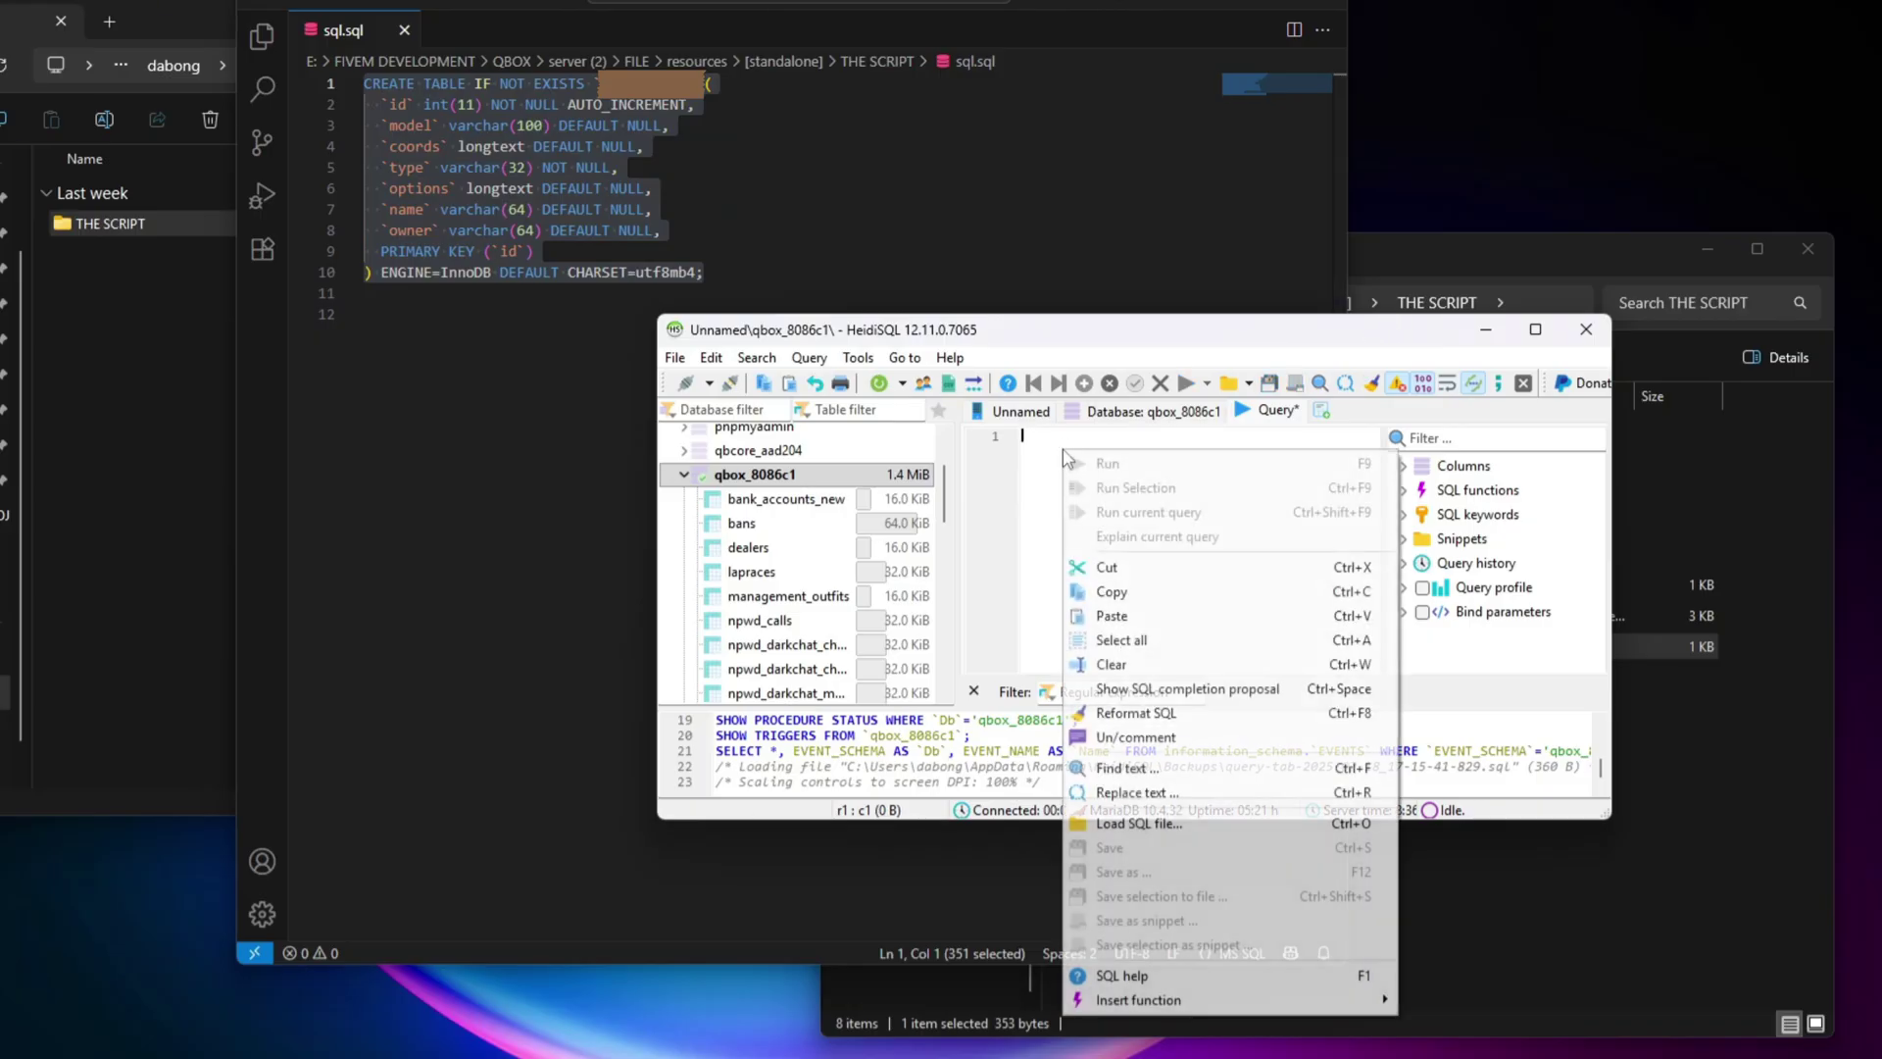
{"action": "left_click", "coordinate": [1119, 618]}
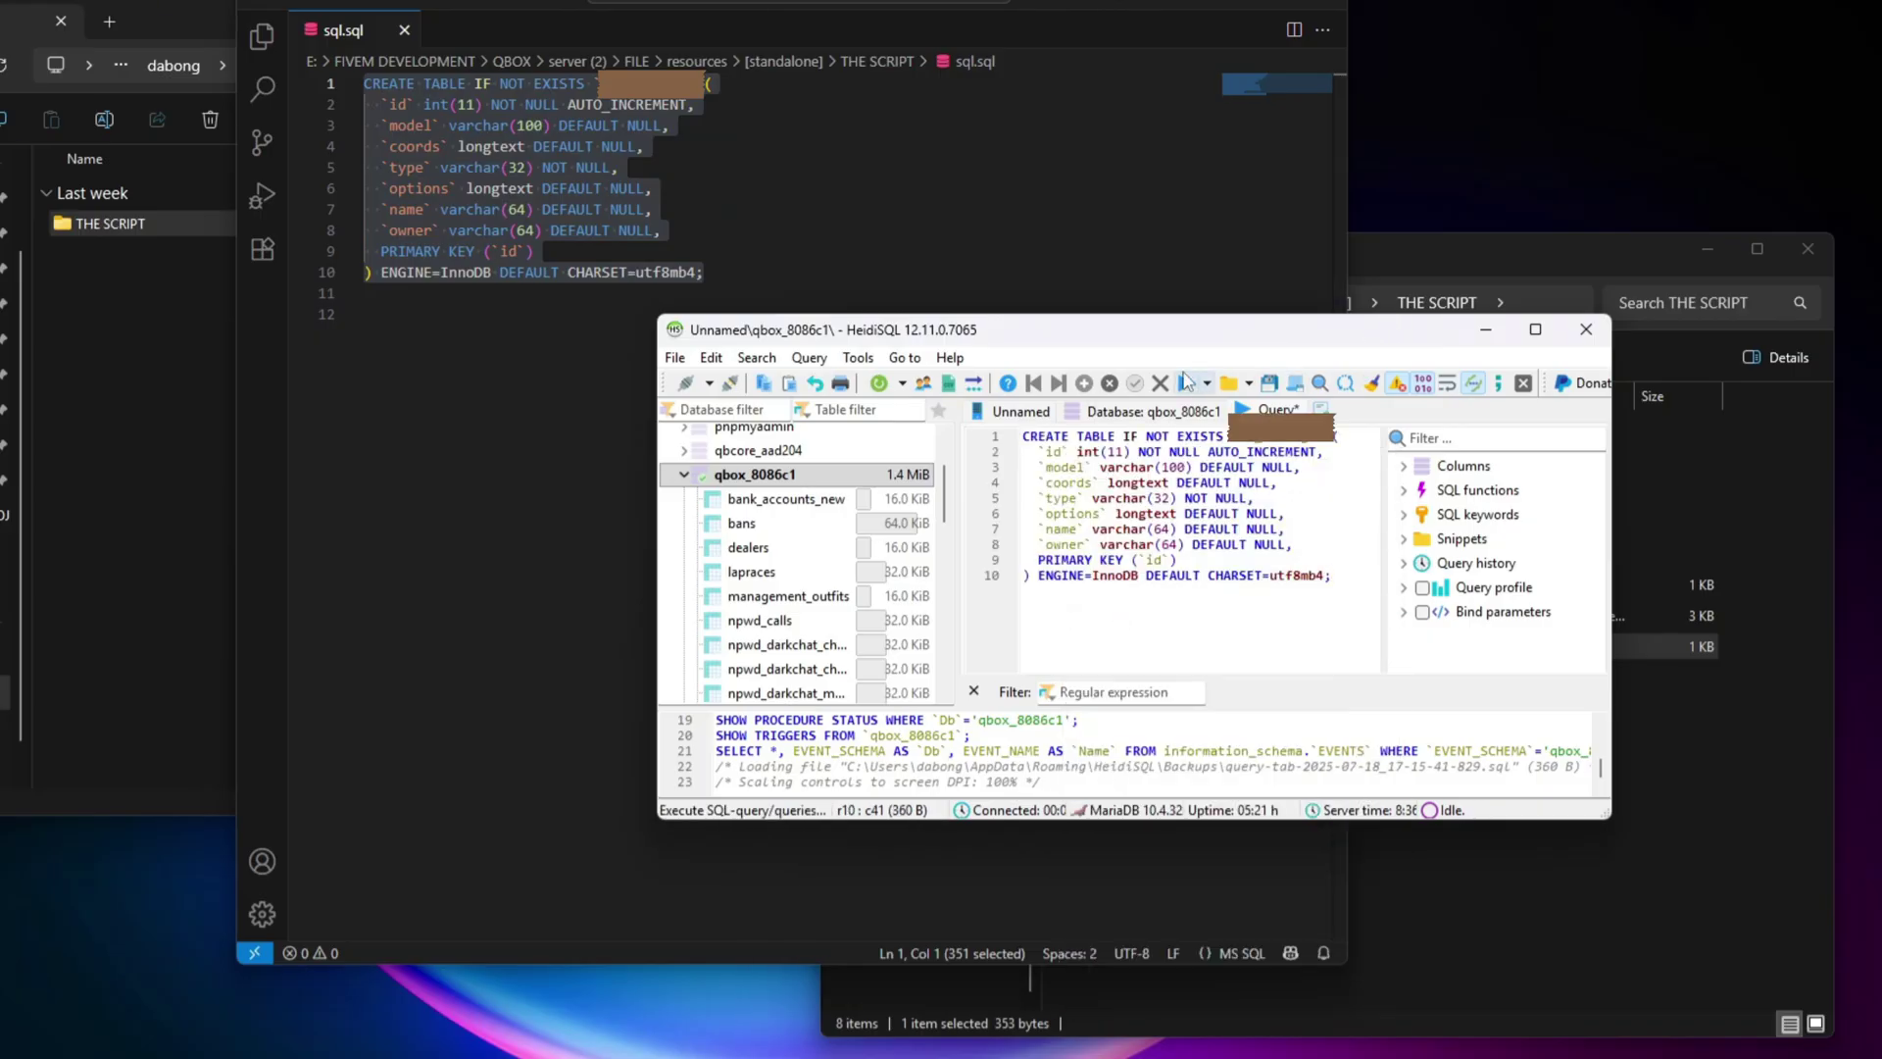
{"action": "left_click", "coordinate": [1186, 382]}
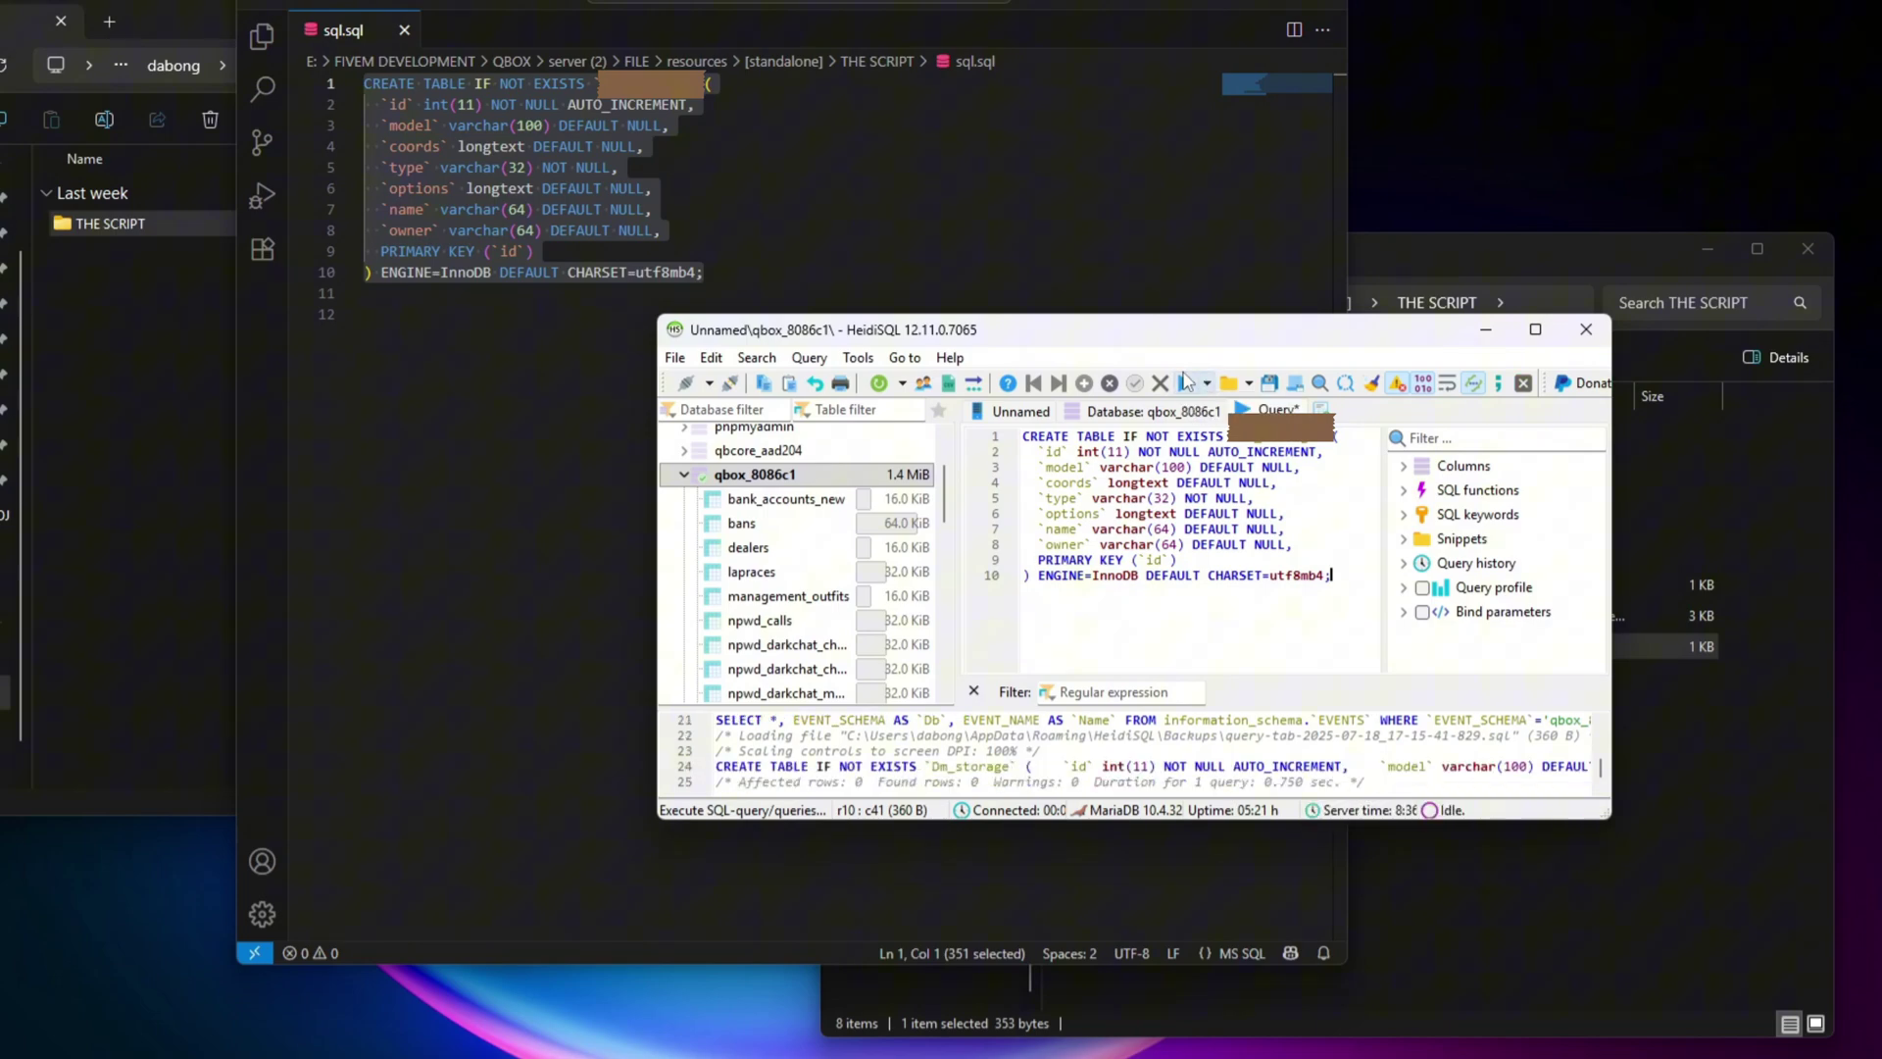
Step: Close HeidiSQL without saving the query, and open the readme file in the THE SCRIPT folder
{"action": "left_click", "coordinate": [1586, 331]}
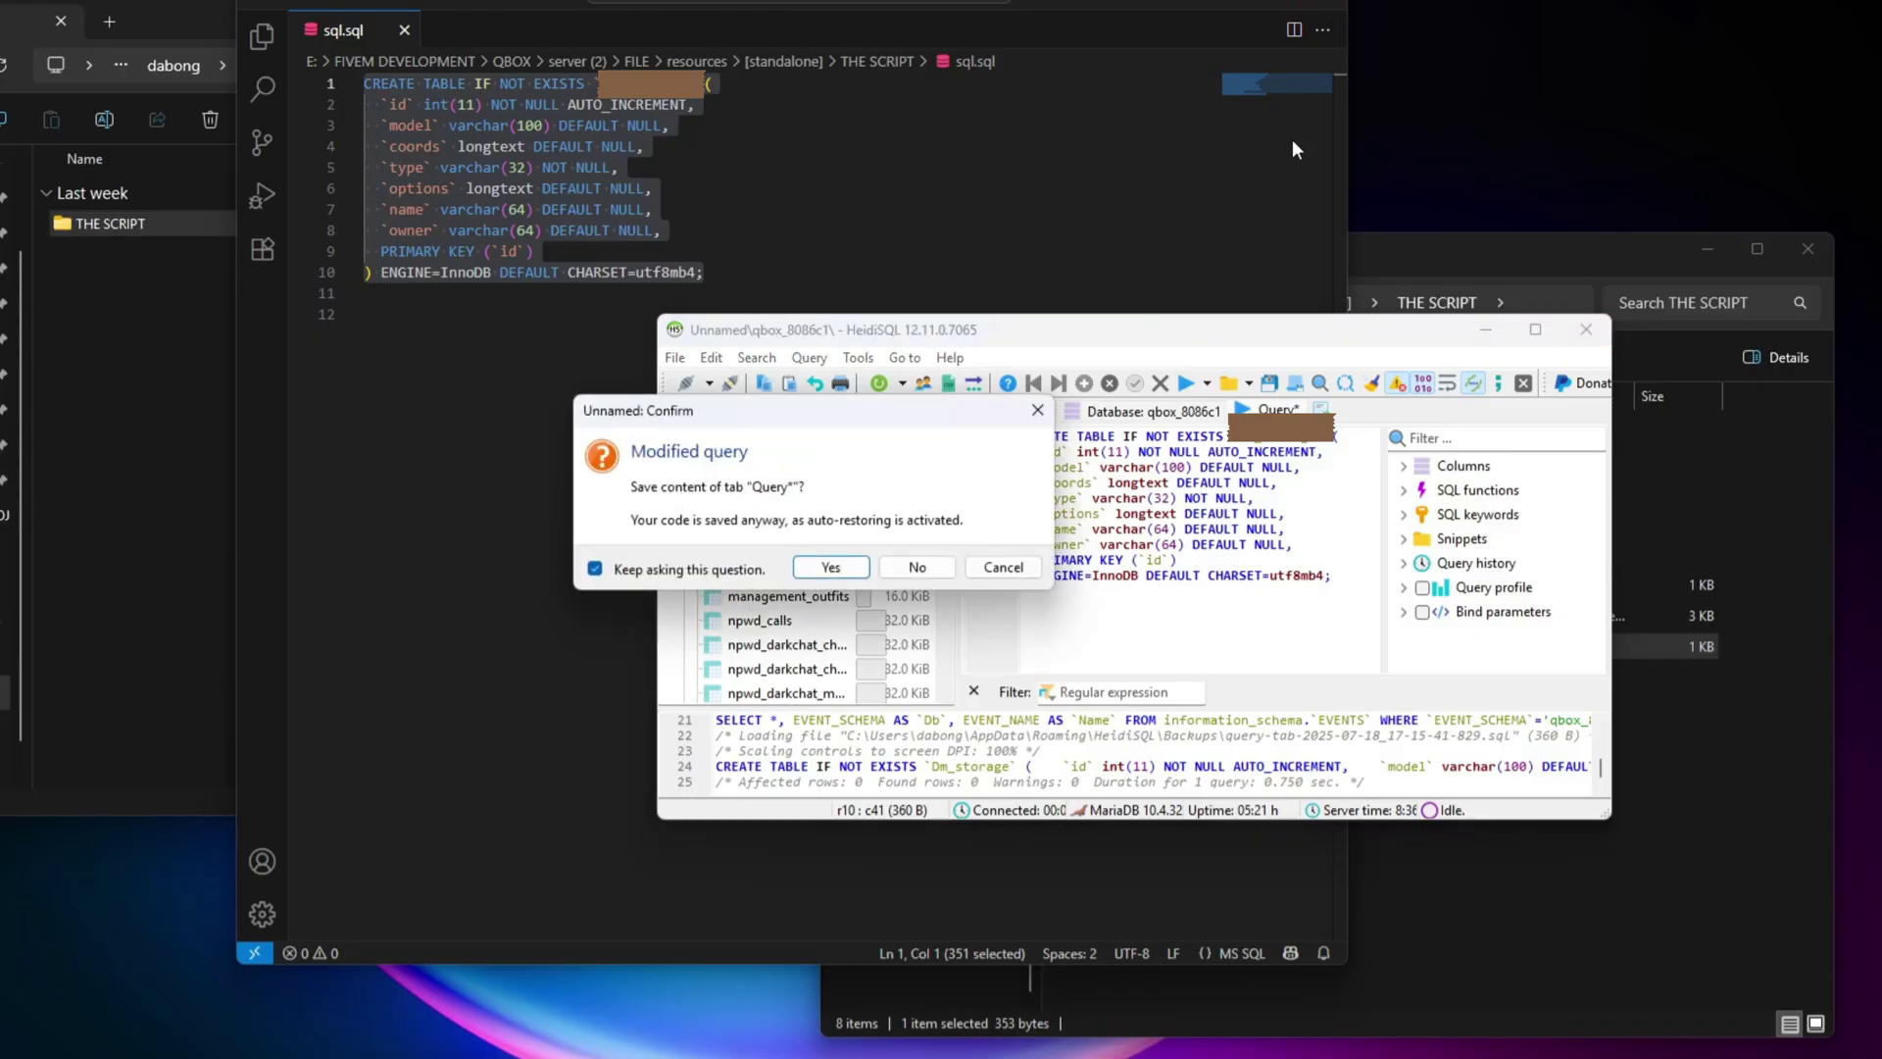
{"action": "left_click", "coordinate": [916, 568]}
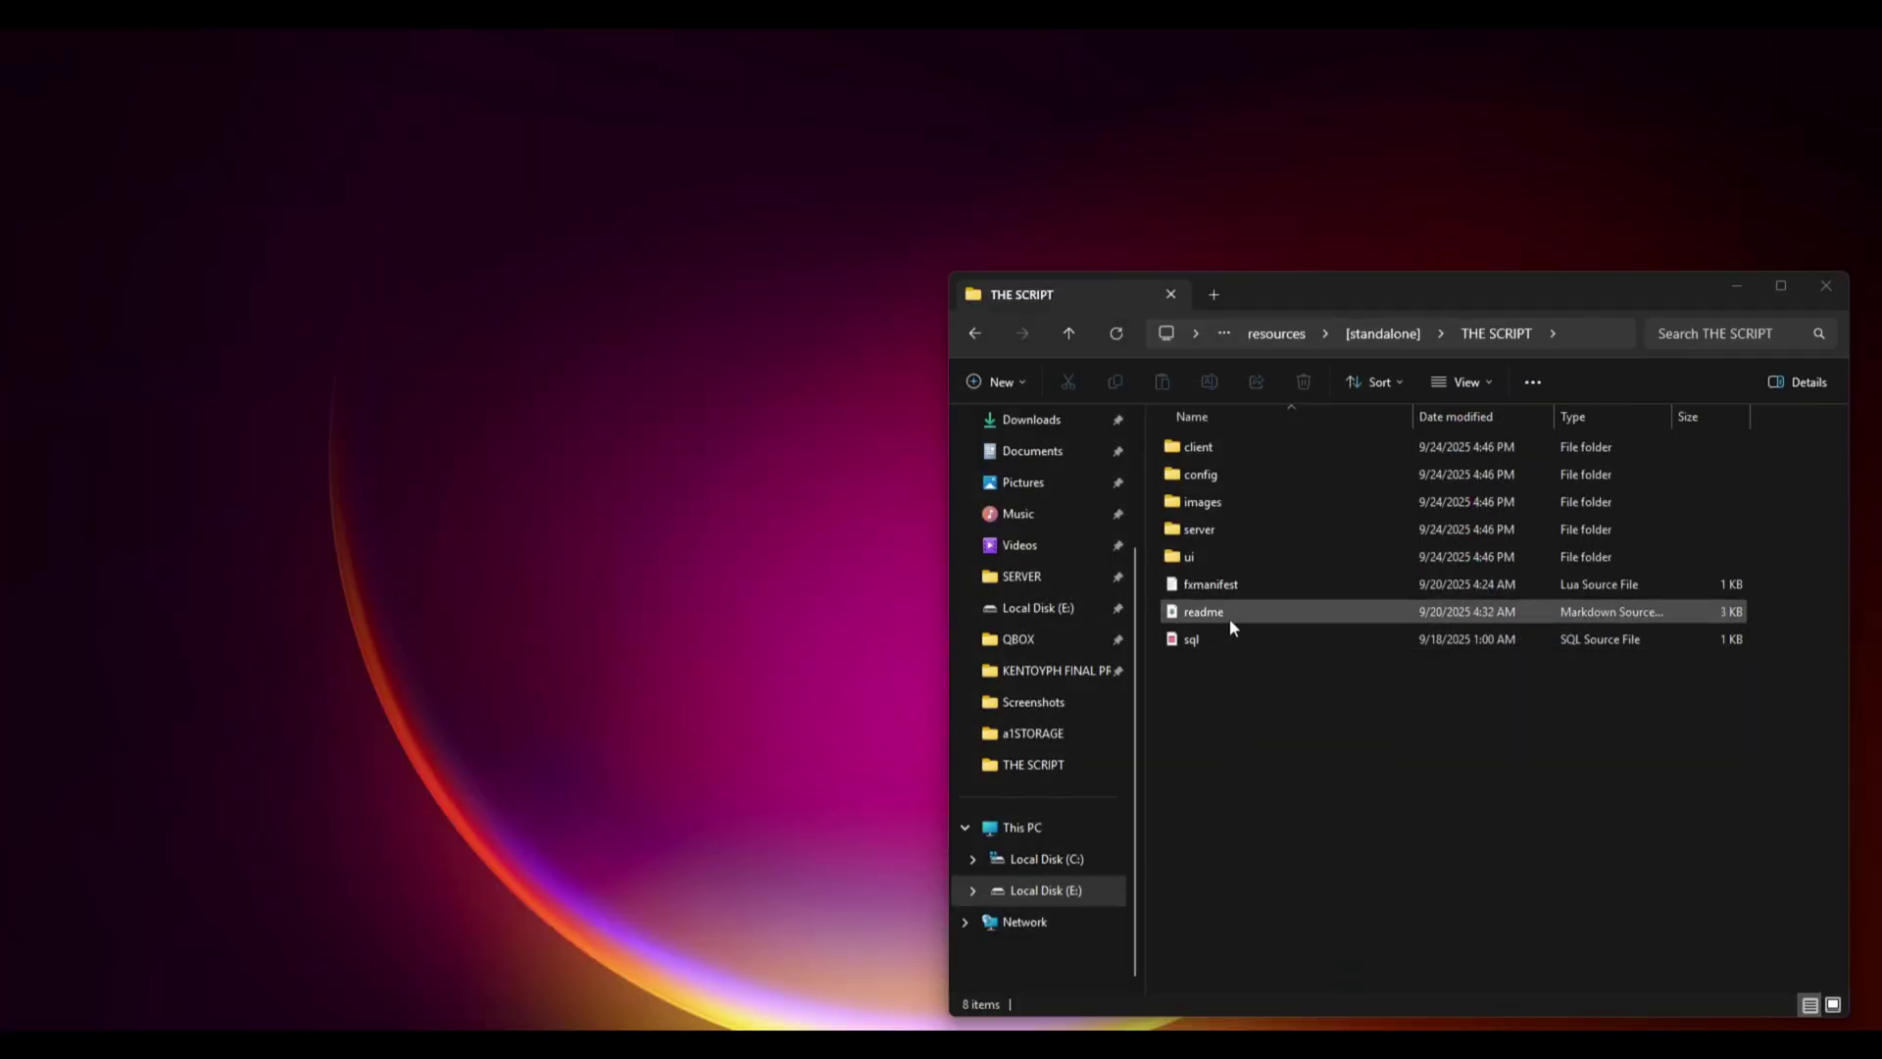
{"action": "double_click", "coordinate": [1229, 617]}
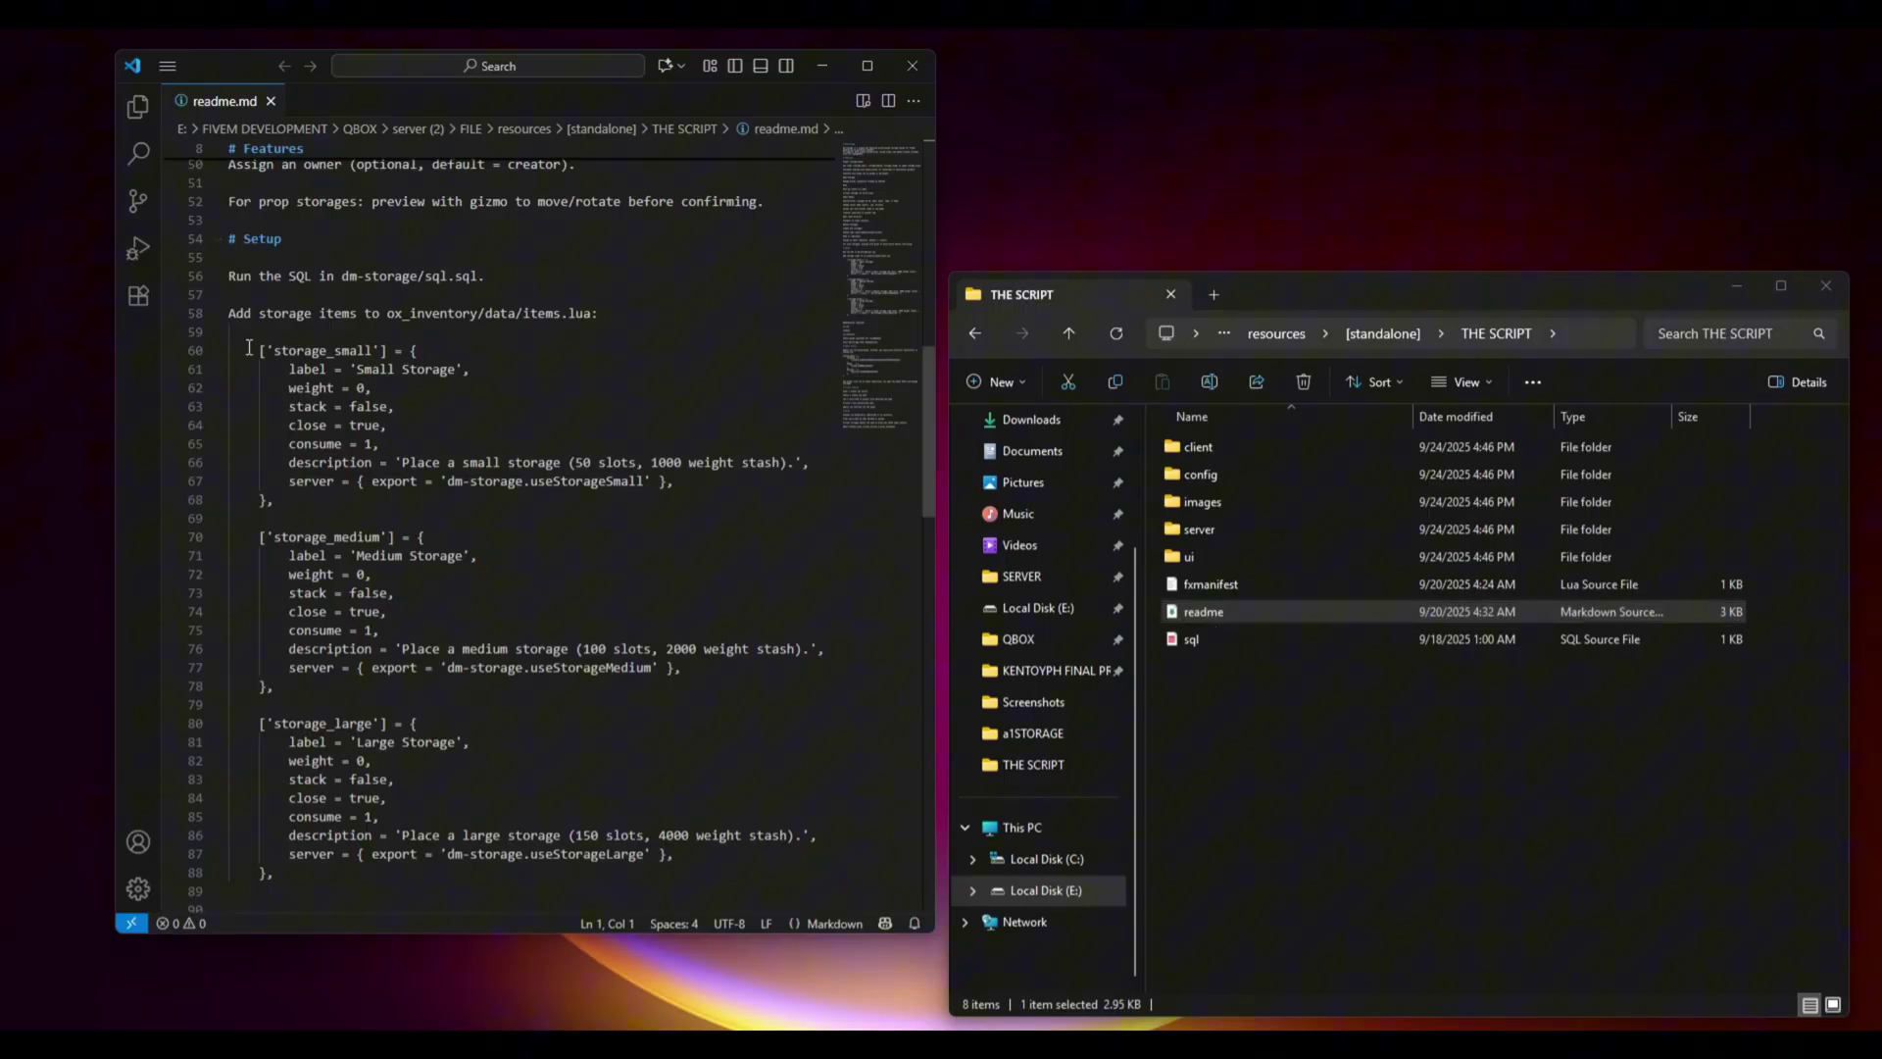
Step: Copy the storage_small, storage_medium and storage_large item definitions from the Setup section of readme.md
{"action": "left_click_drag", "start_coordinate": [252, 350], "coordinate": [312, 865]}
{"action": "right_click", "coordinate": [328, 588]}
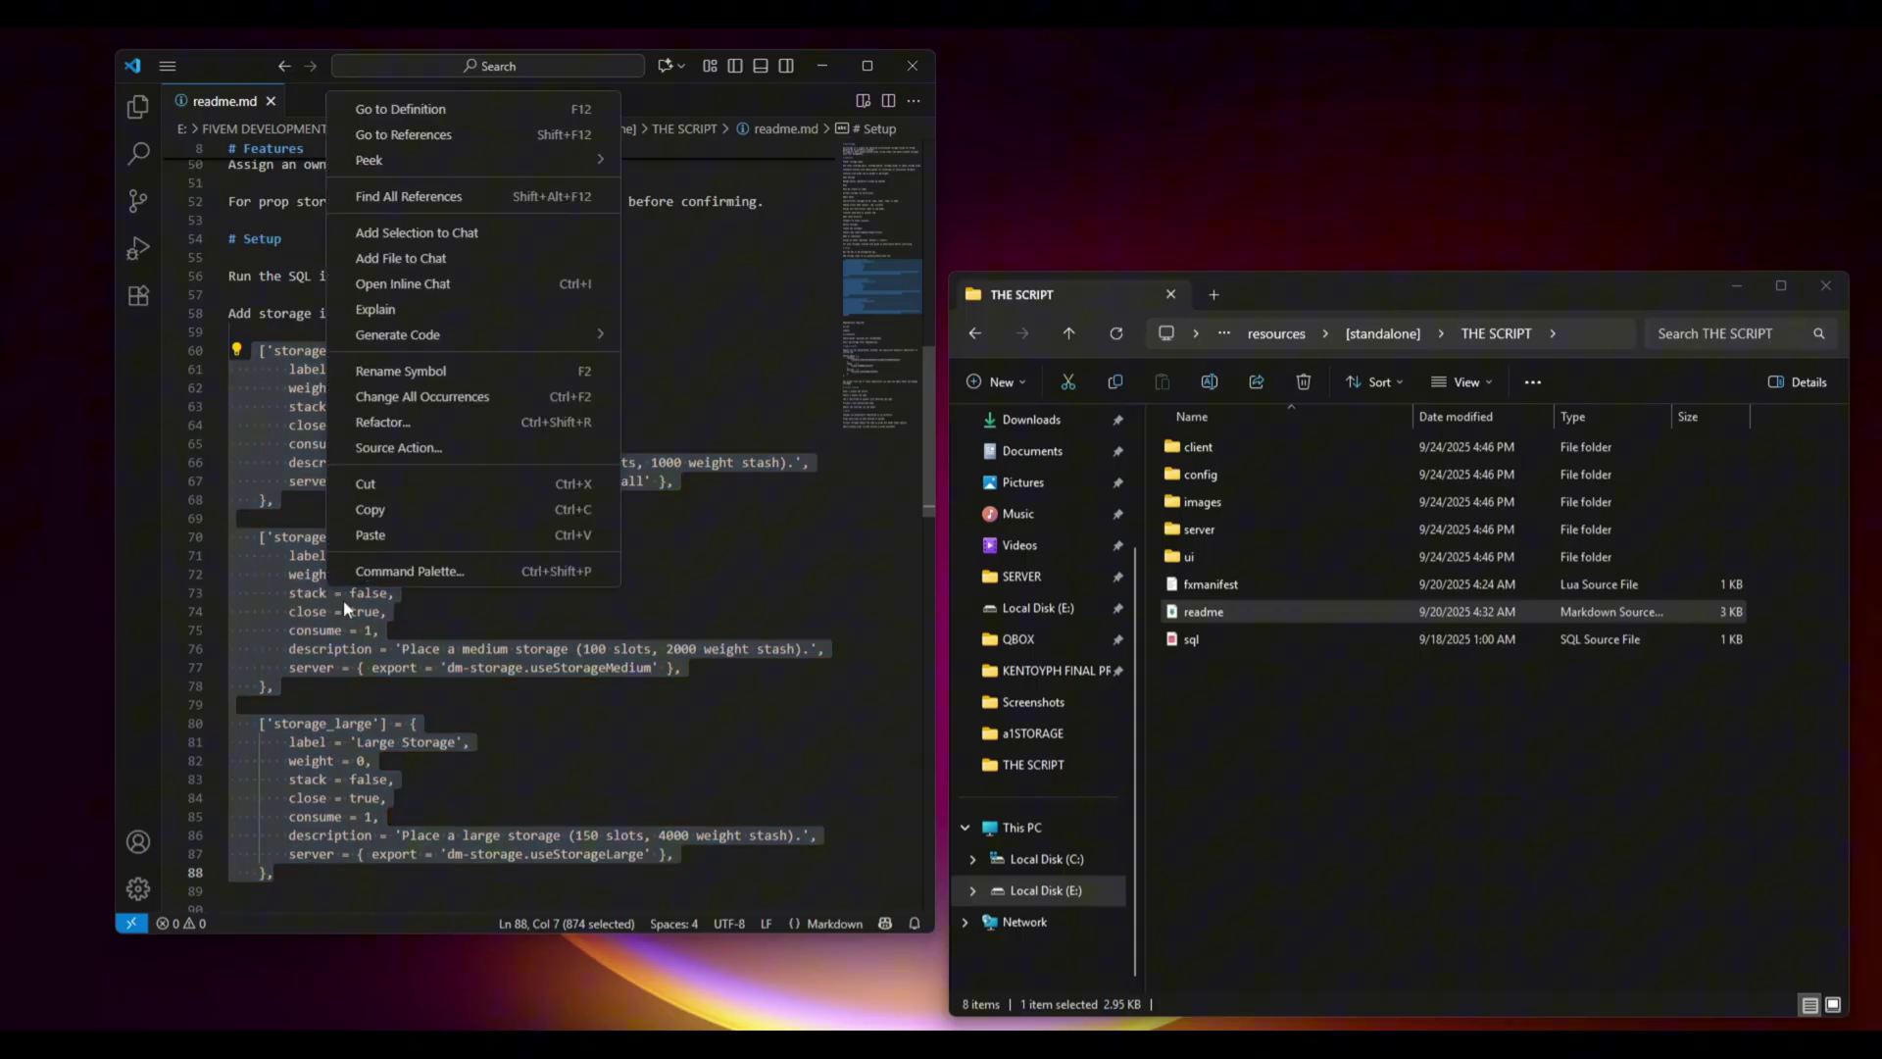
{"action": "left_click", "coordinate": [376, 507]}
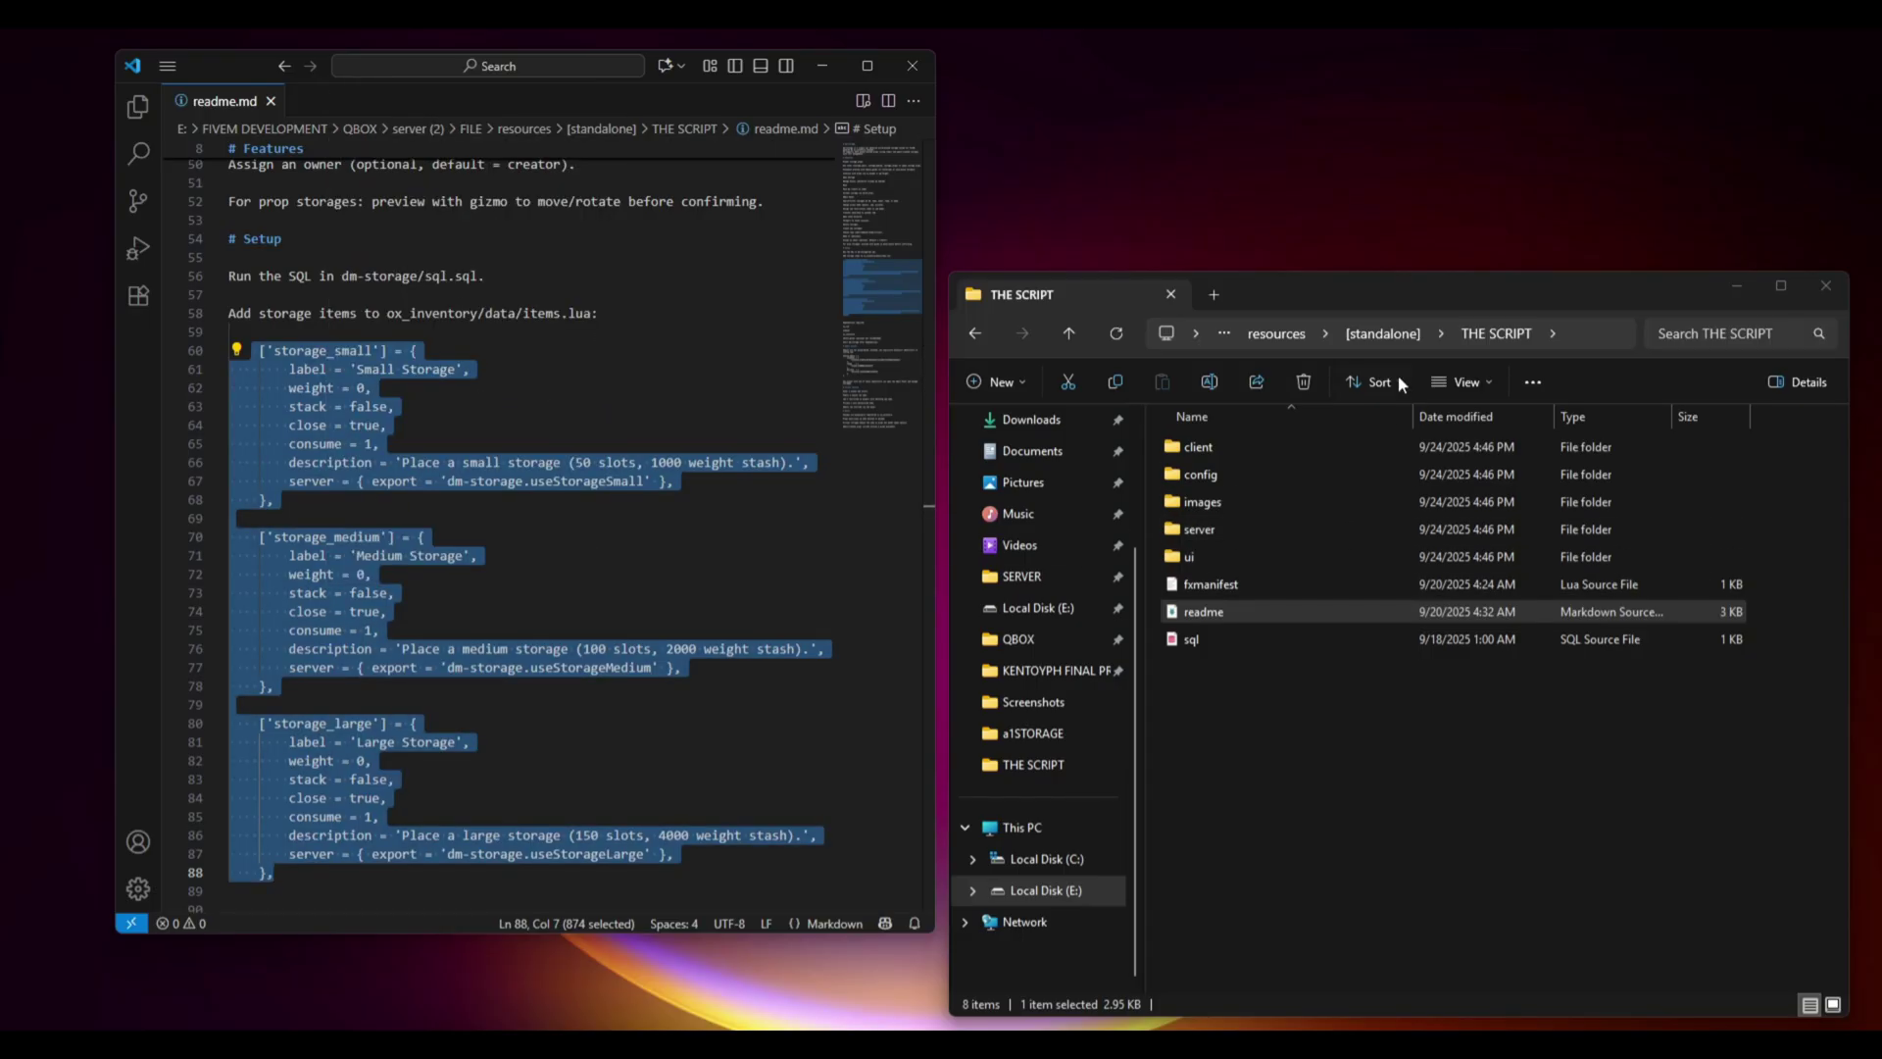
Step: Open the items file in the resources/[ox]/ox_inventory/data folder
{"action": "left_click", "coordinate": [1276, 334]}
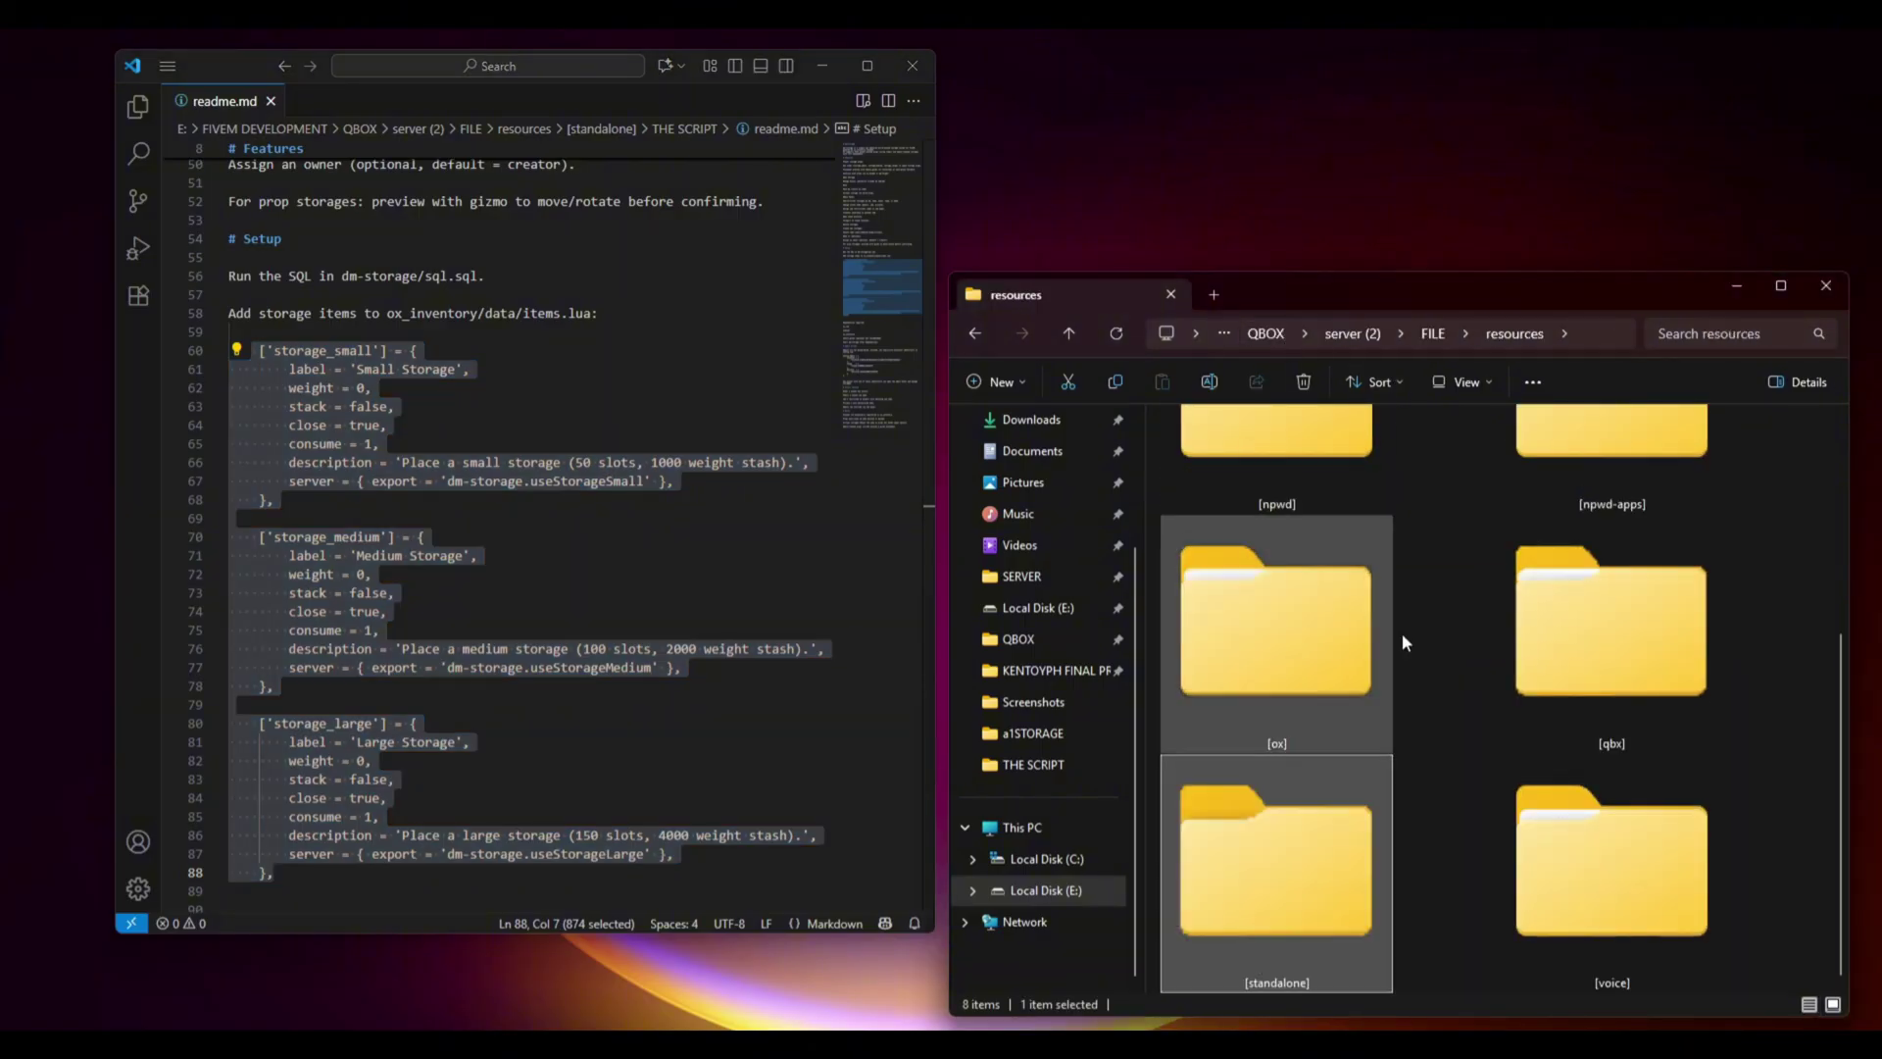
{"action": "double_click", "coordinate": [1317, 698]}
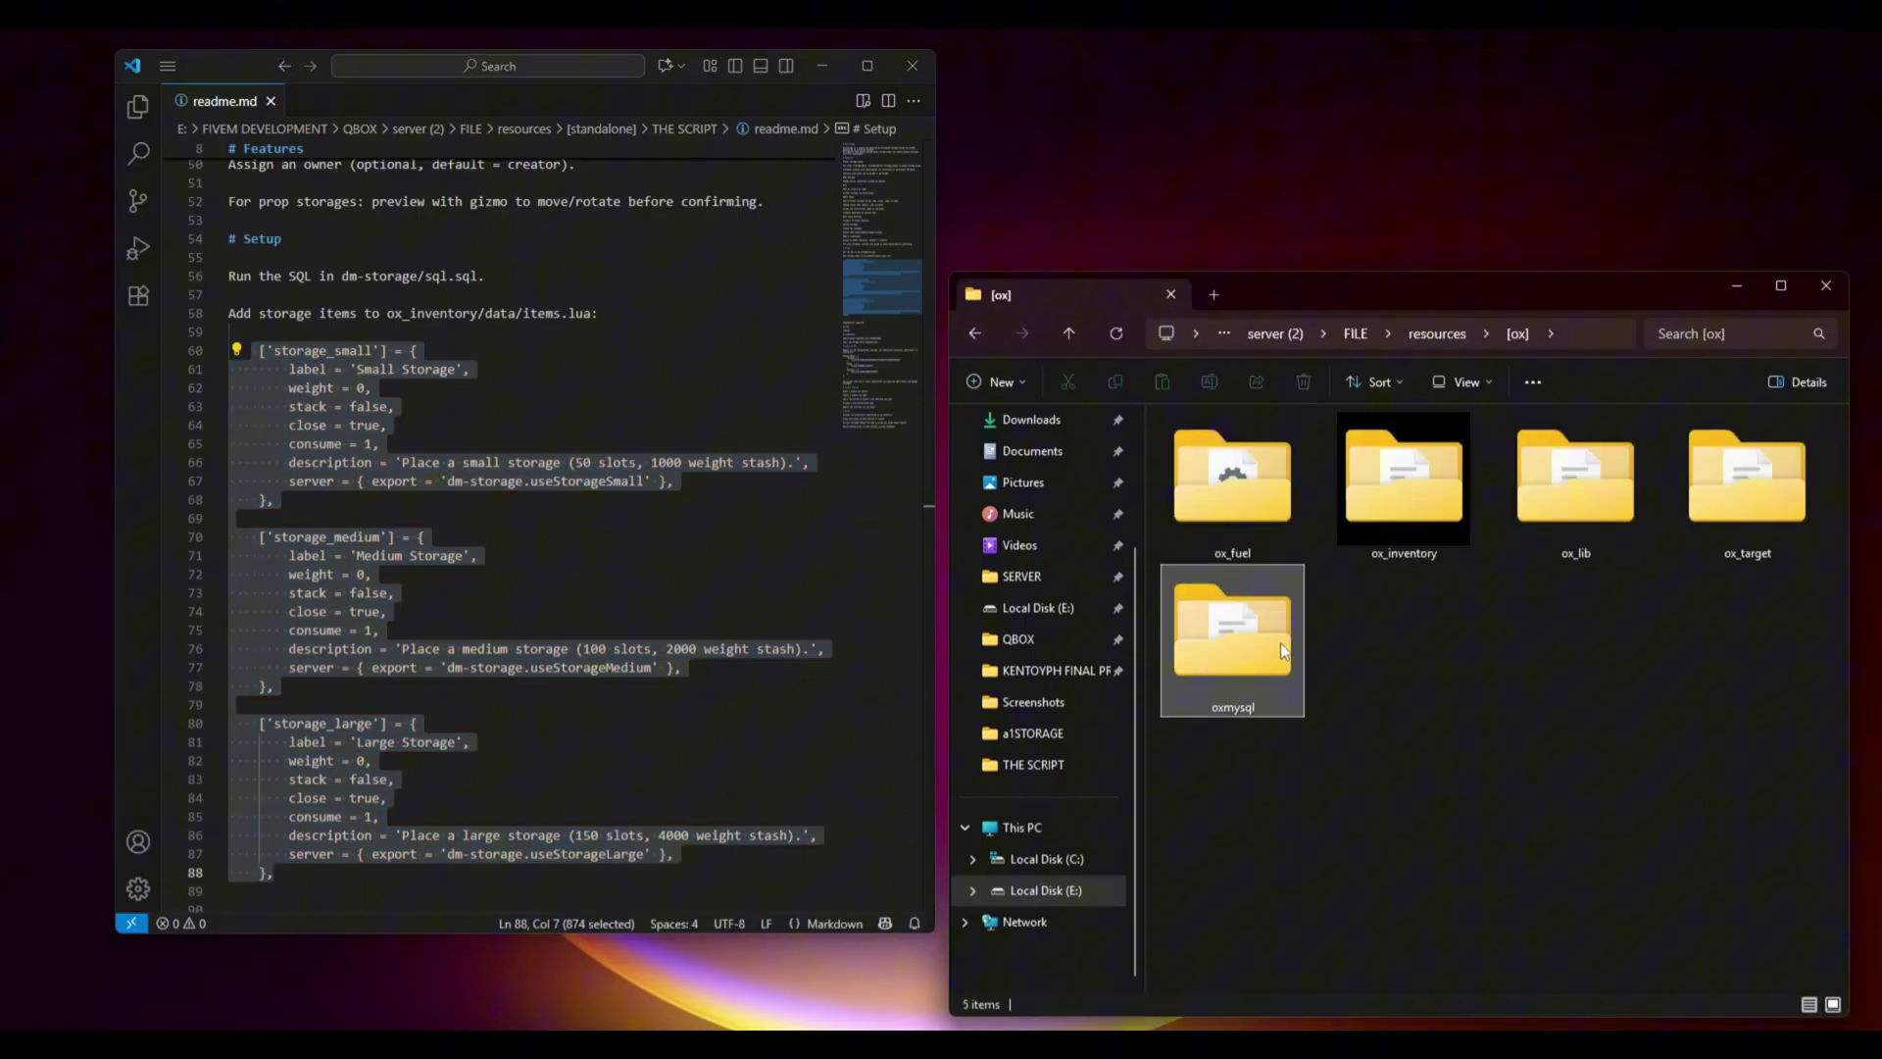
{"action": "double_click", "coordinate": [1451, 490]}
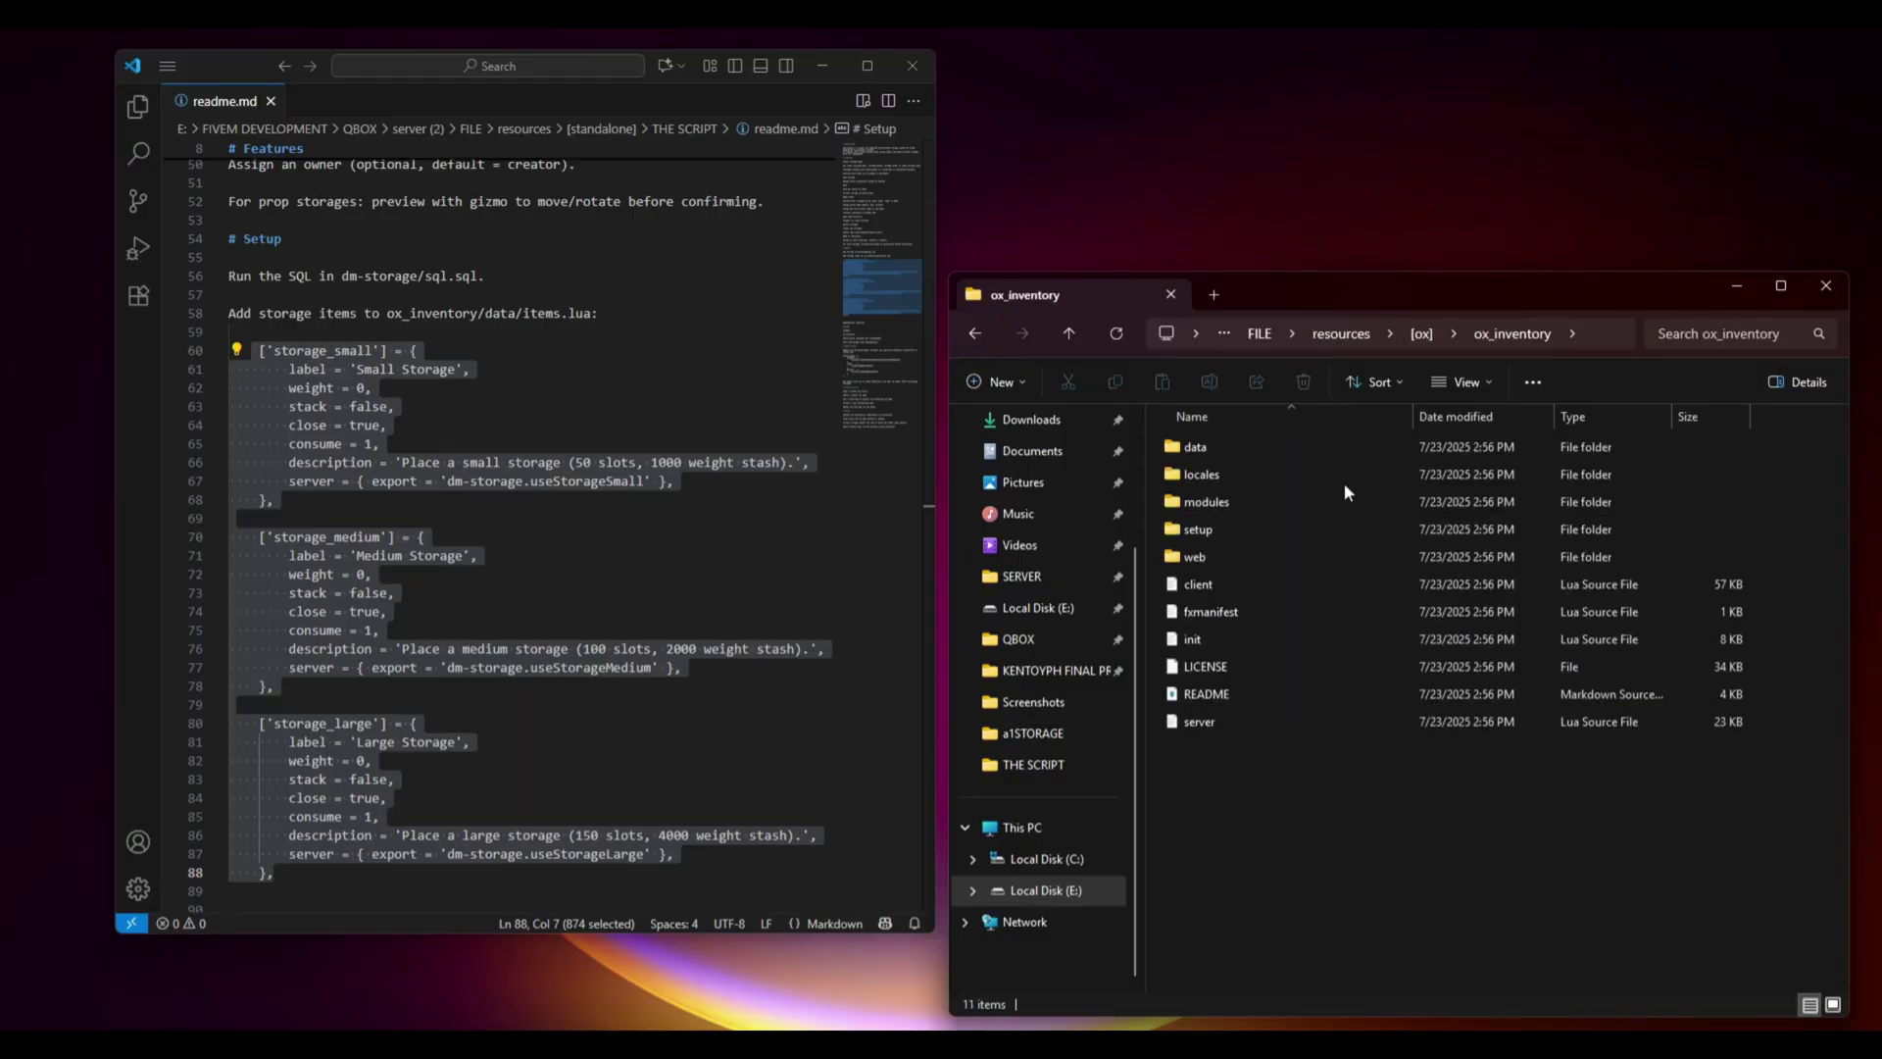
{"action": "double_click", "coordinate": [1194, 449]}
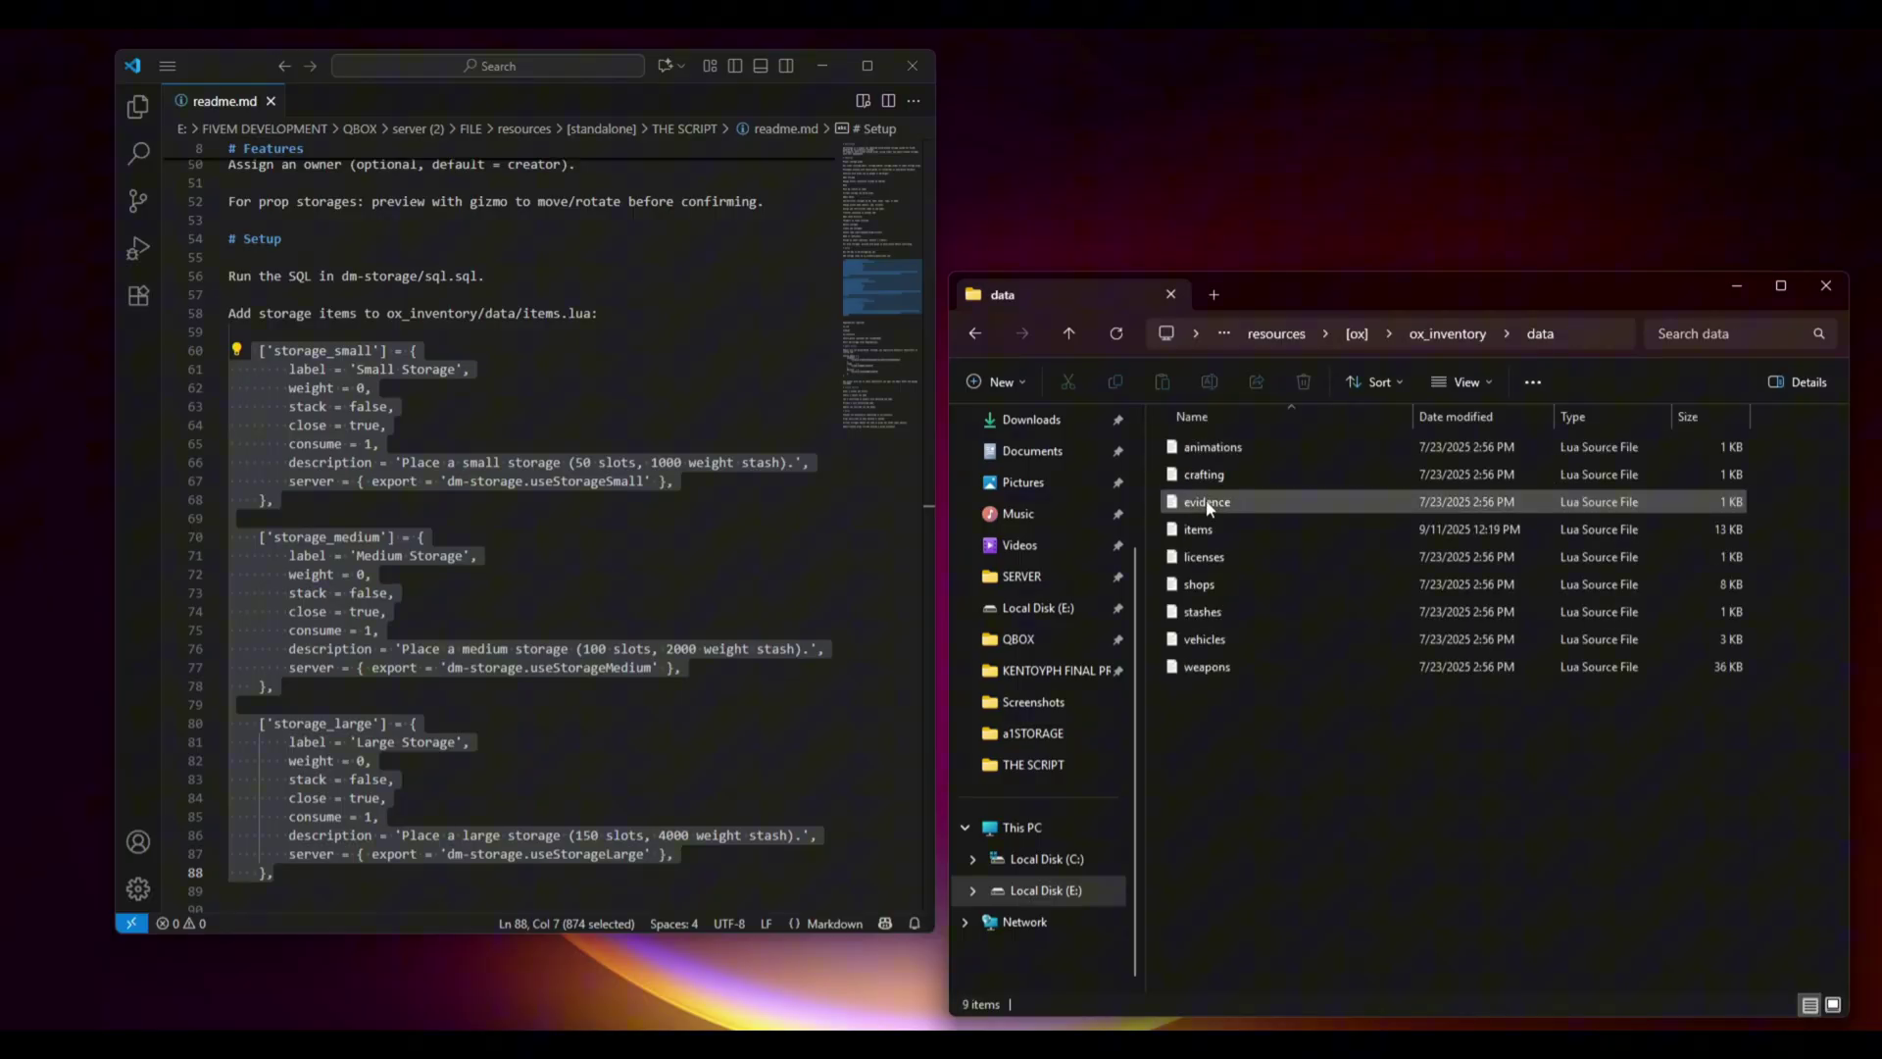
{"action": "double_click", "coordinate": [1198, 529]}
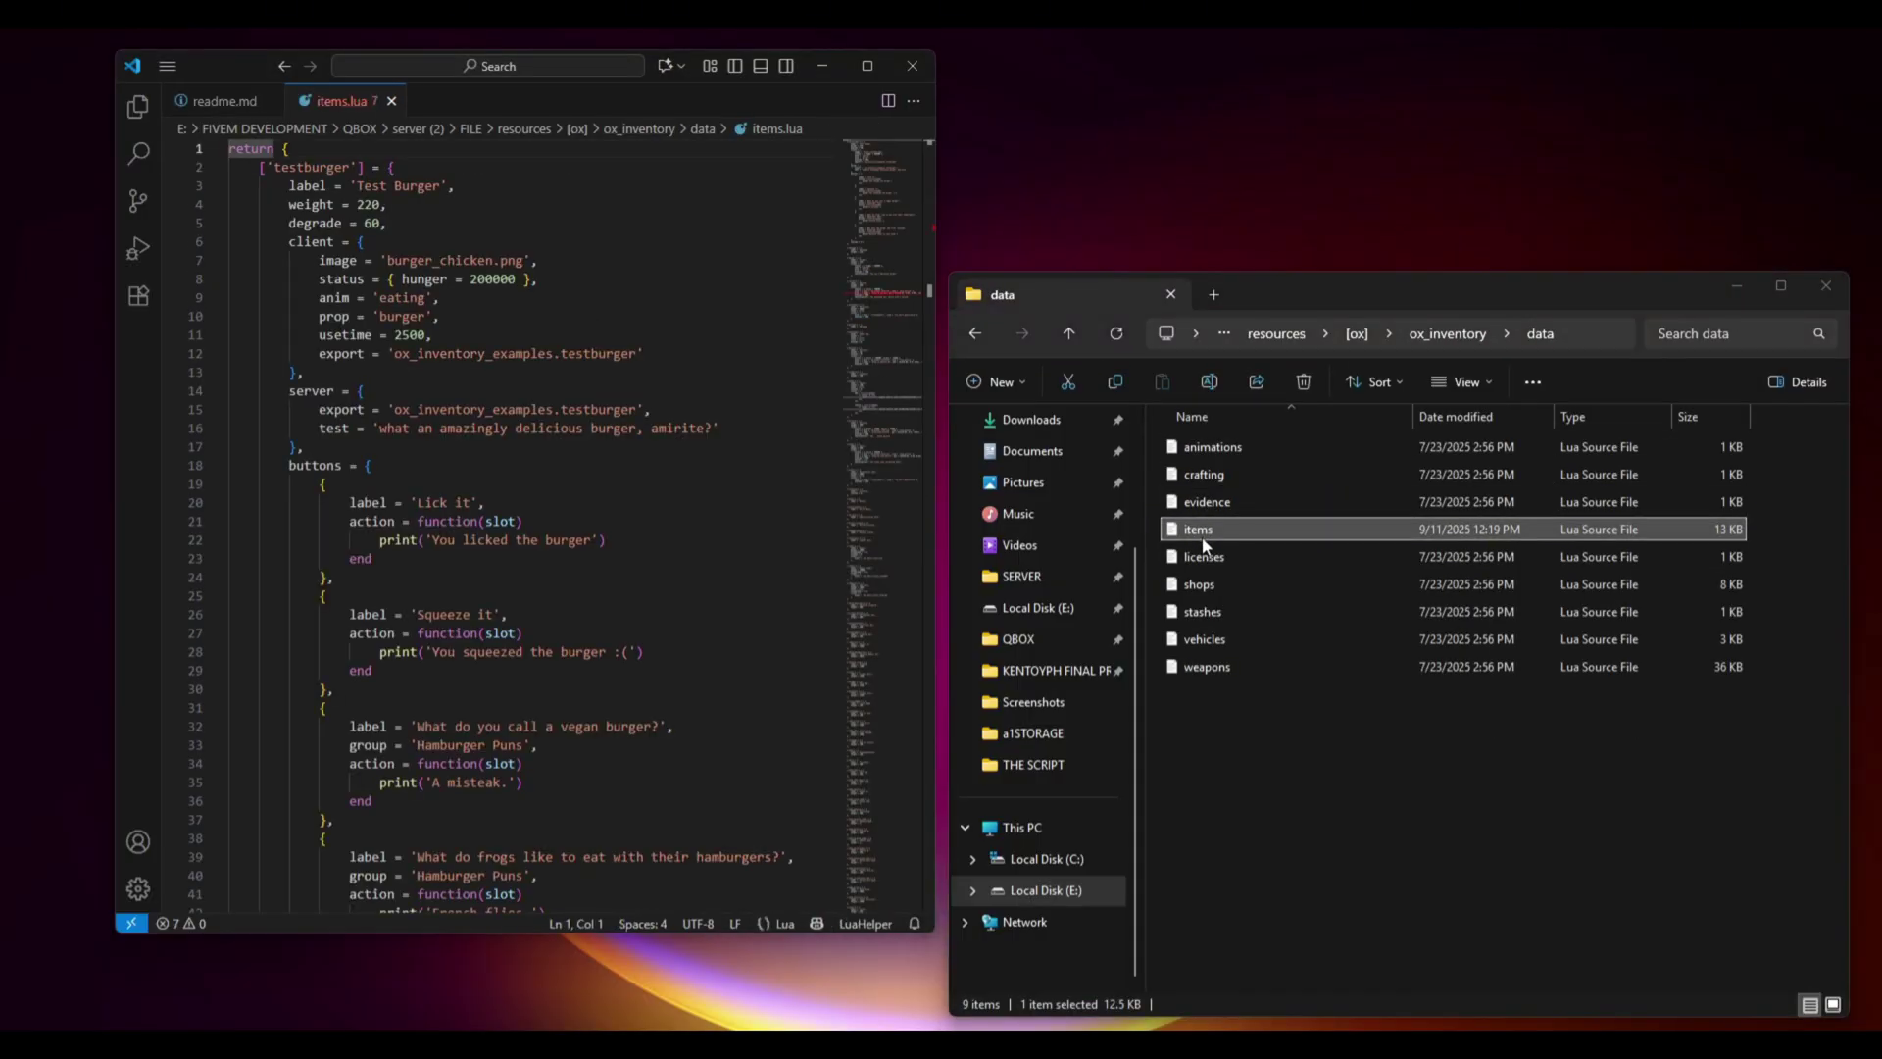
Step: Paste the three storage items after the contract entry, before the closing brace of items.lua, and close the saved file
{"action": "left_click_drag", "start_coordinate": [931, 174], "coordinate": [919, 849]}
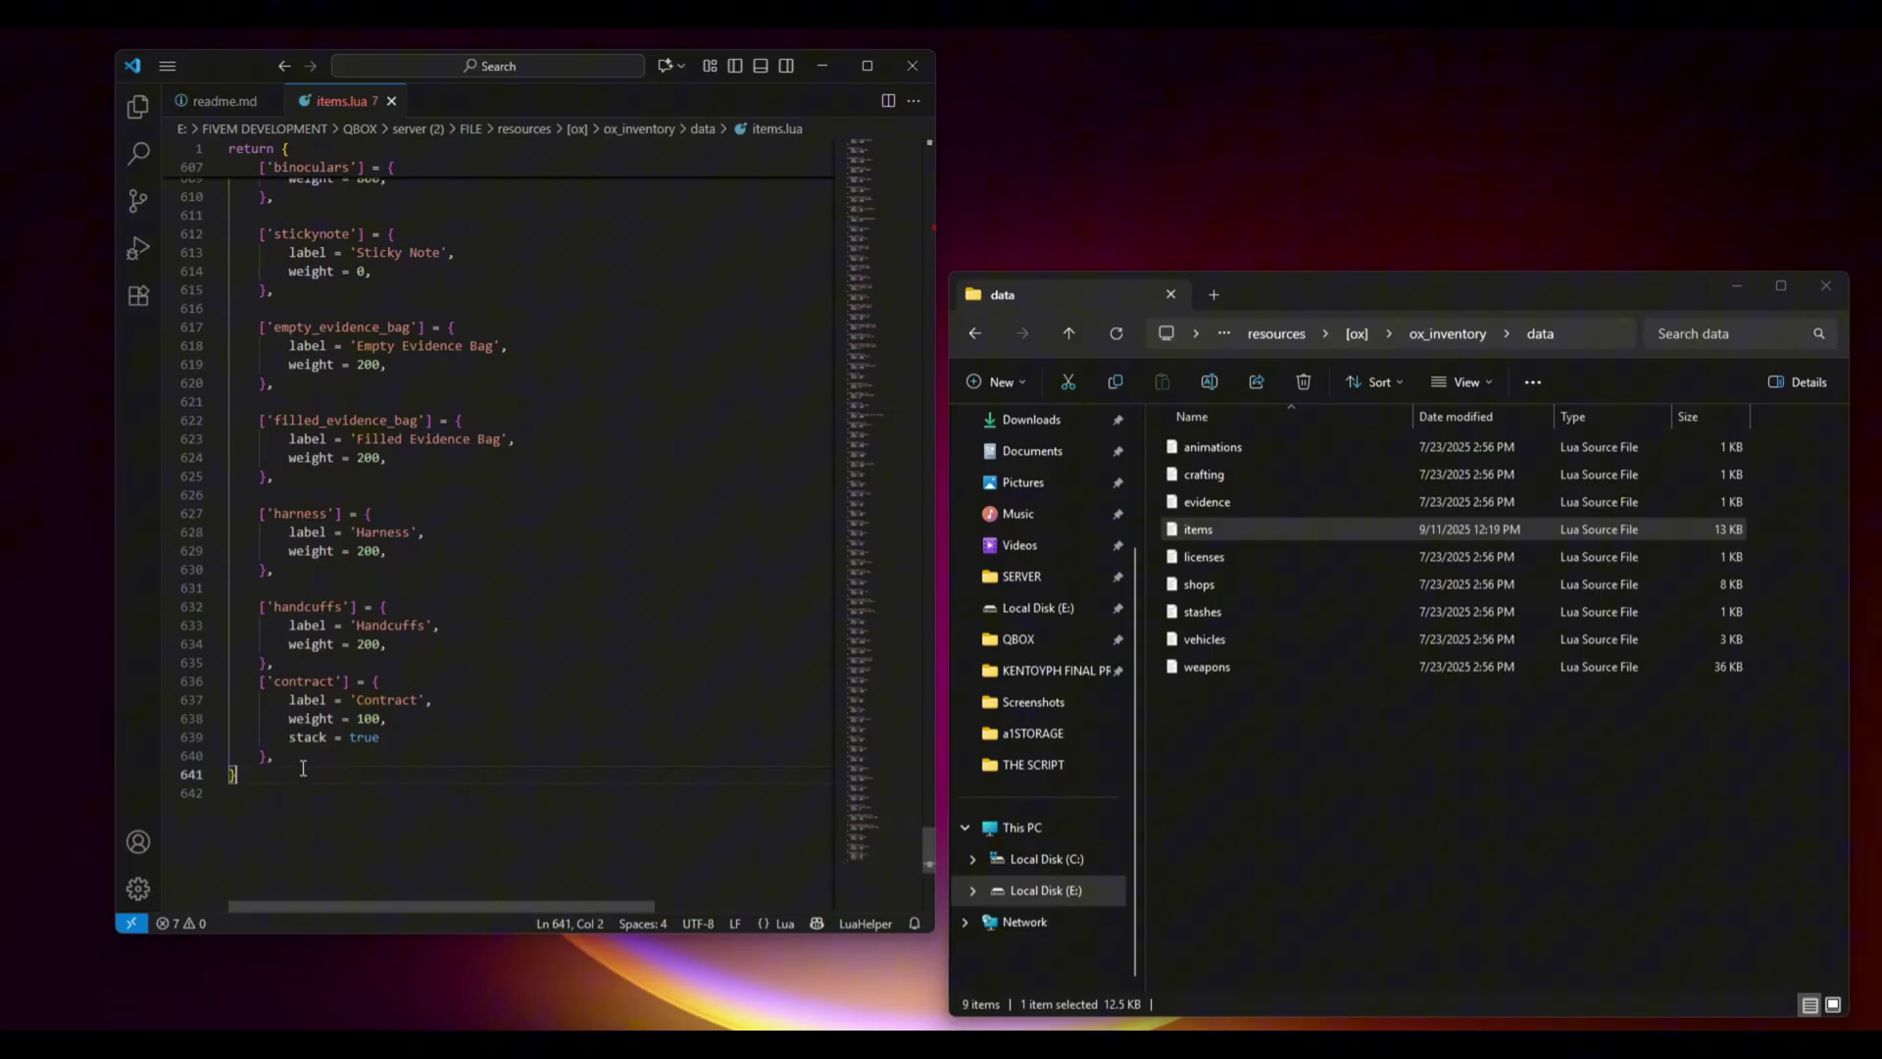
{"action": "key", "text": "Return"}
{"action": "type", "text": "['storage_small'] = {         label = 'Small Storage',         weight = 0,         stack = false,         close = true,         consume = 1,         description = 'Place a small storage (50 slots, 1000 weight stash).',         server = { export = 'dm-storage.useStorageSmall' },     },      ['storage_medium'] = {         label = 'Medium Storage',         weight = 0,         stack = false,         close = true,         consume = 1,         description = 'Place a medium storage (100 slots, 2000 weight stash).',         server = { export = 'dm-storage.useStorageMedium' },     },      ['storage_large'] = {         label = 'Large Storage',         weight = 0,         stack = false,         close = true,         consume = 1,         description = 'Place a large storage (150 slots, 4000 weight stash).',         server = { export = 'dm-storage.useStorageLarge' },     },"}
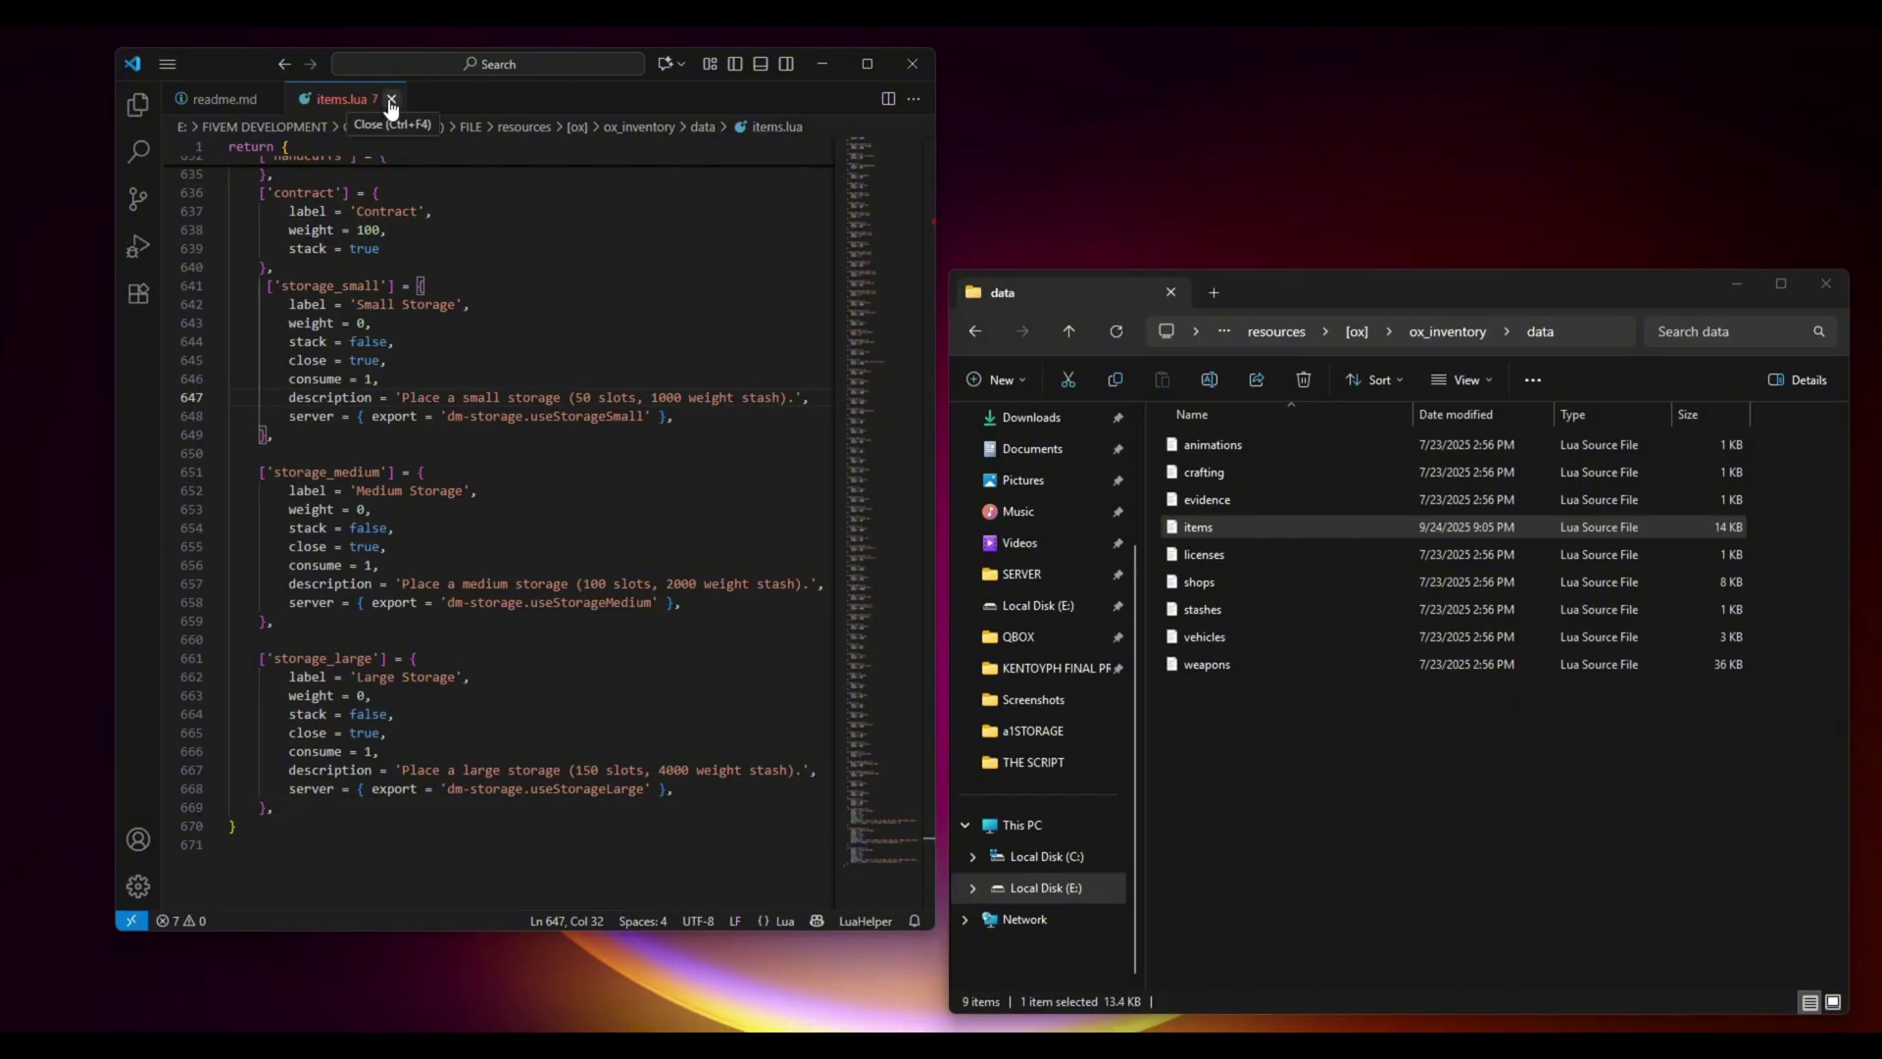
{"action": "left_click", "coordinate": [391, 99]}
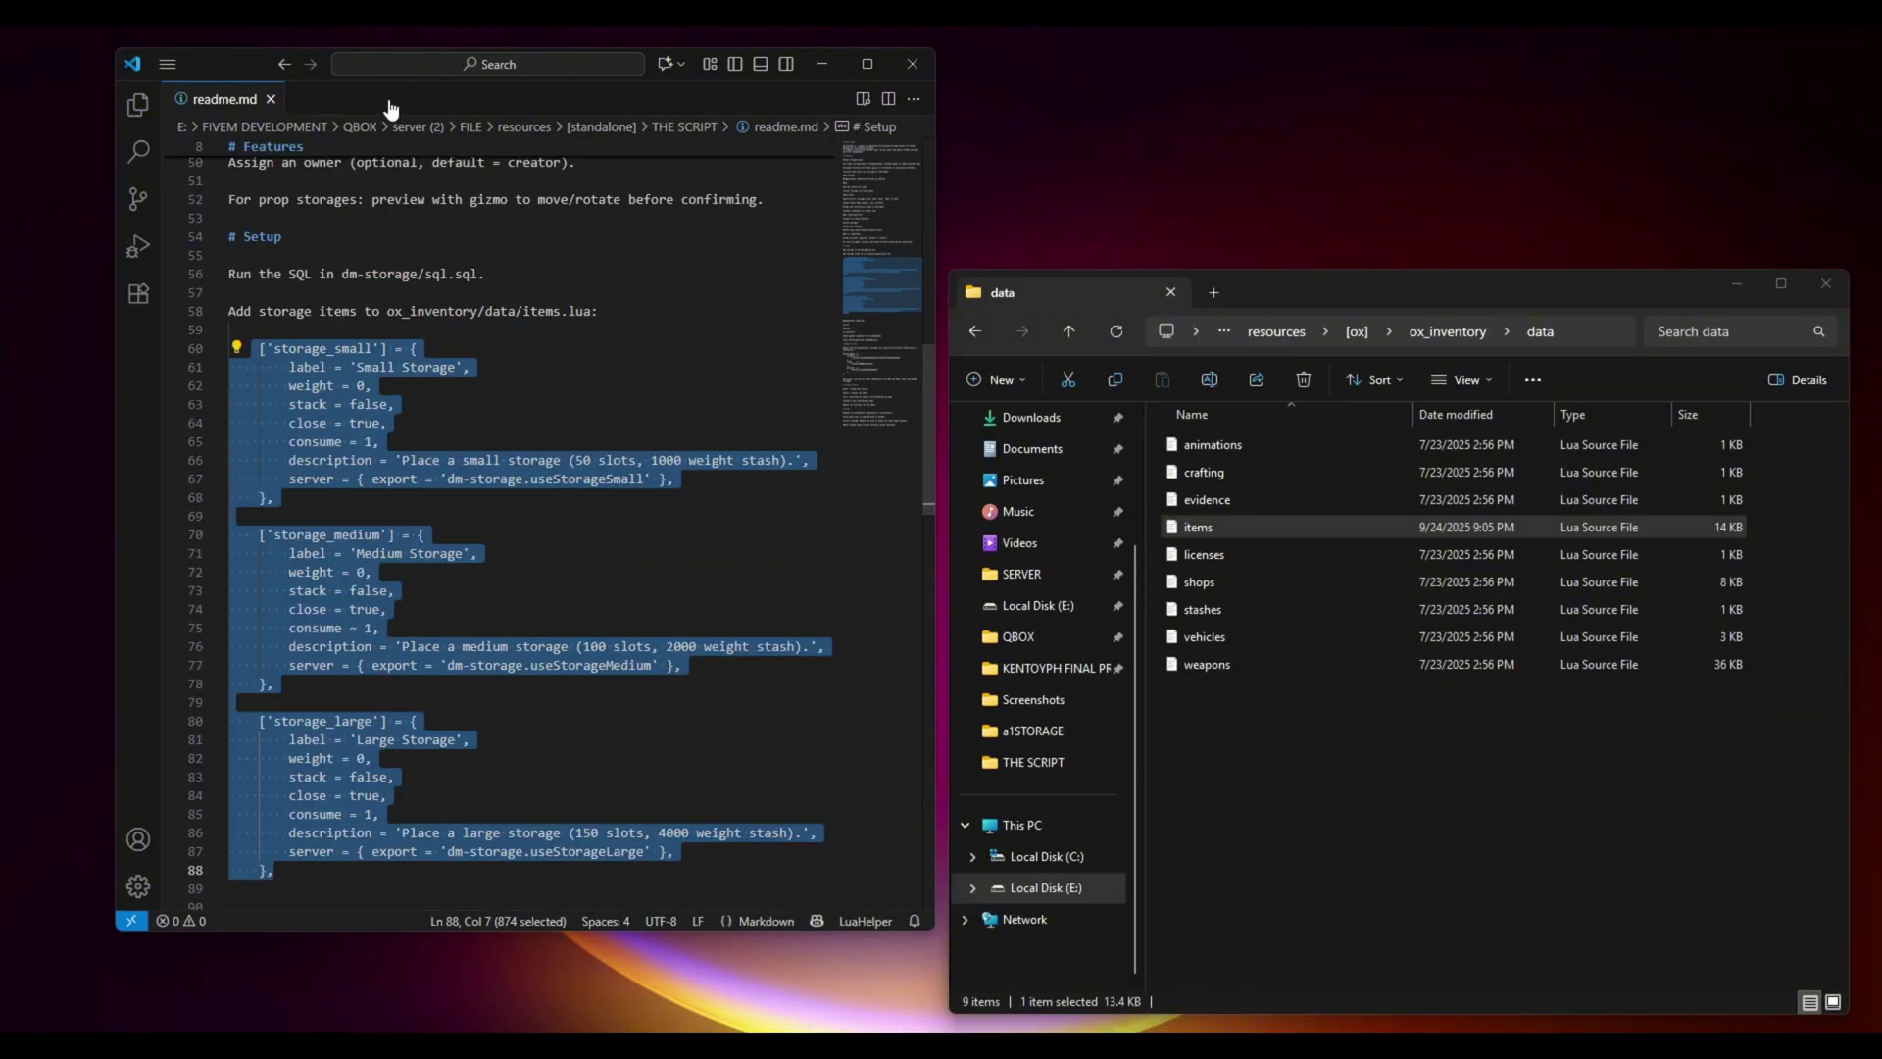
Step: Go back to THE SCRIPT folder, and copy the storage_large, storage_medium and storage_small pictures from its images folder
{"action": "left_click", "coordinate": [1245, 710]}
{"action": "left_click", "coordinate": [976, 334]}
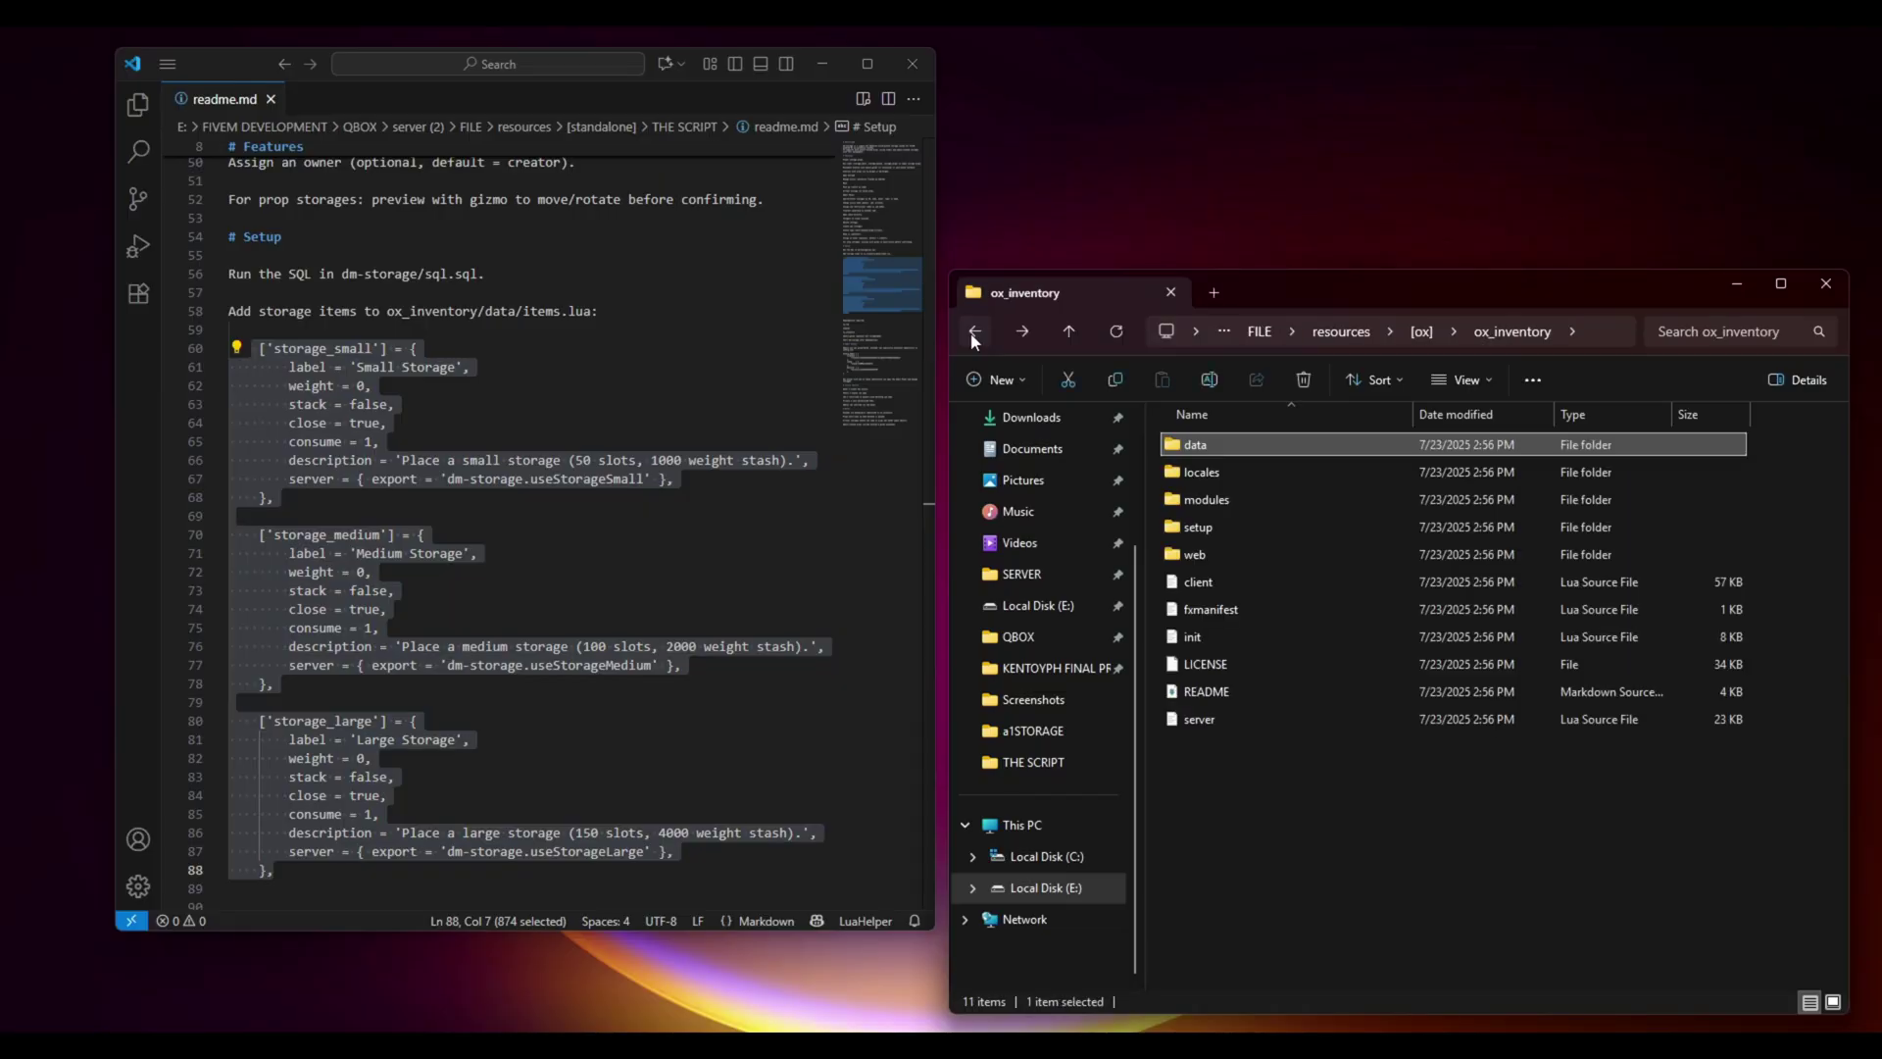
{"action": "left_click", "coordinate": [975, 334]}
{"action": "left_click", "coordinate": [975, 333]}
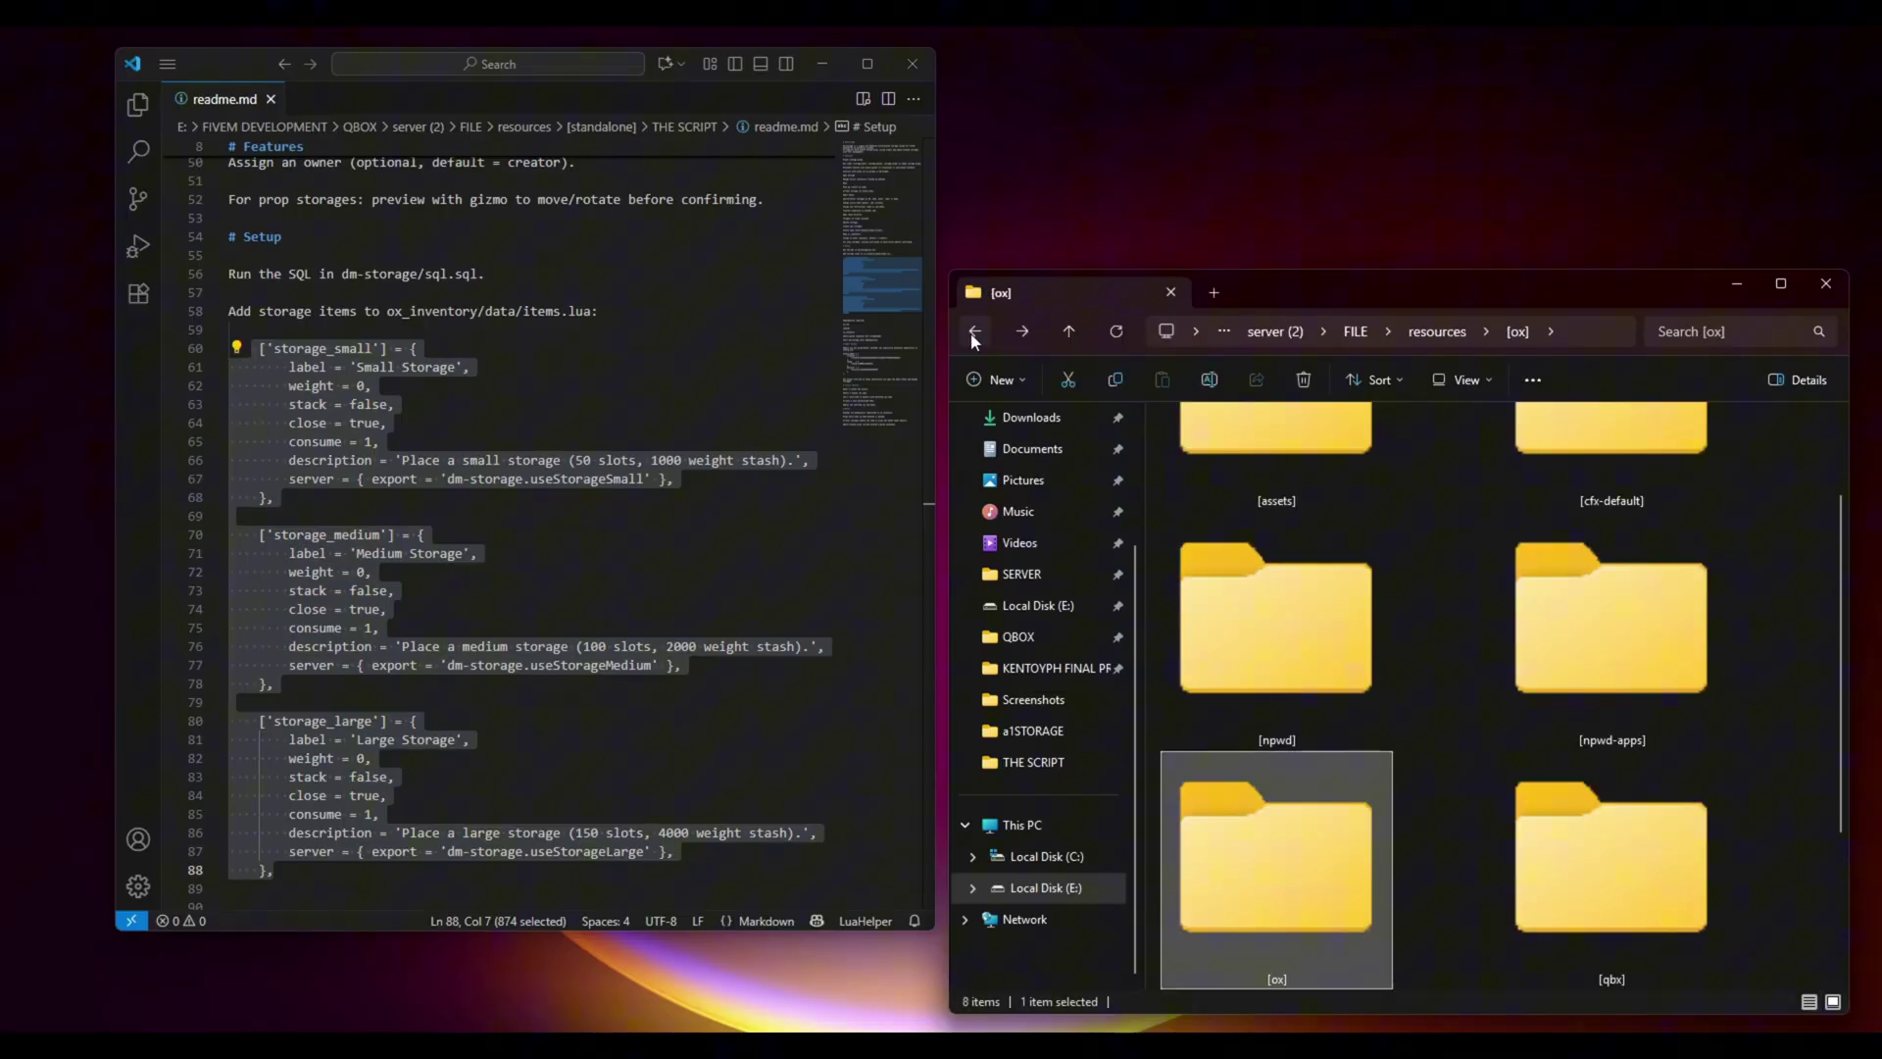
{"action": "left_click", "coordinate": [976, 334]}
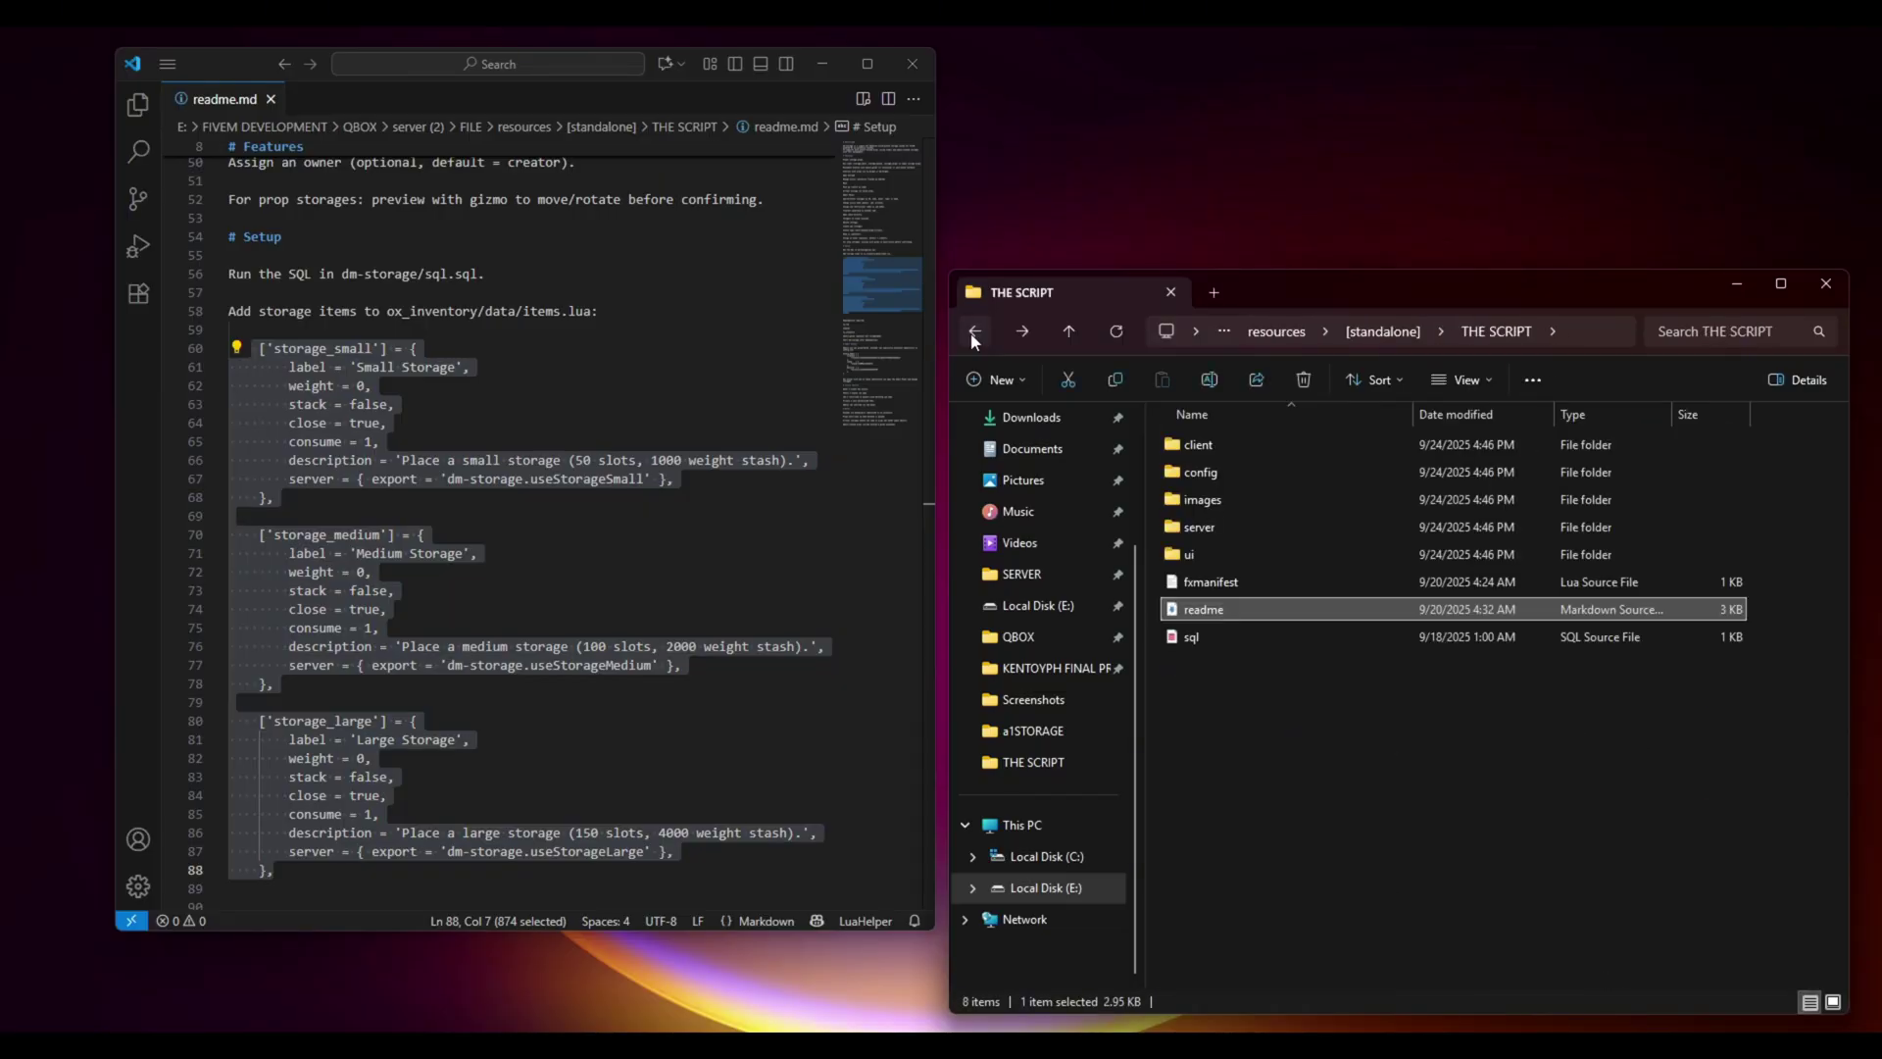
{"action": "left_click", "coordinate": [1314, 705]}
{"action": "double_click", "coordinate": [1232, 497]}
{"action": "left_click_drag", "start_coordinate": [1475, 568], "coordinate": [1191, 466]}
{"action": "right_click", "coordinate": [1220, 464]}
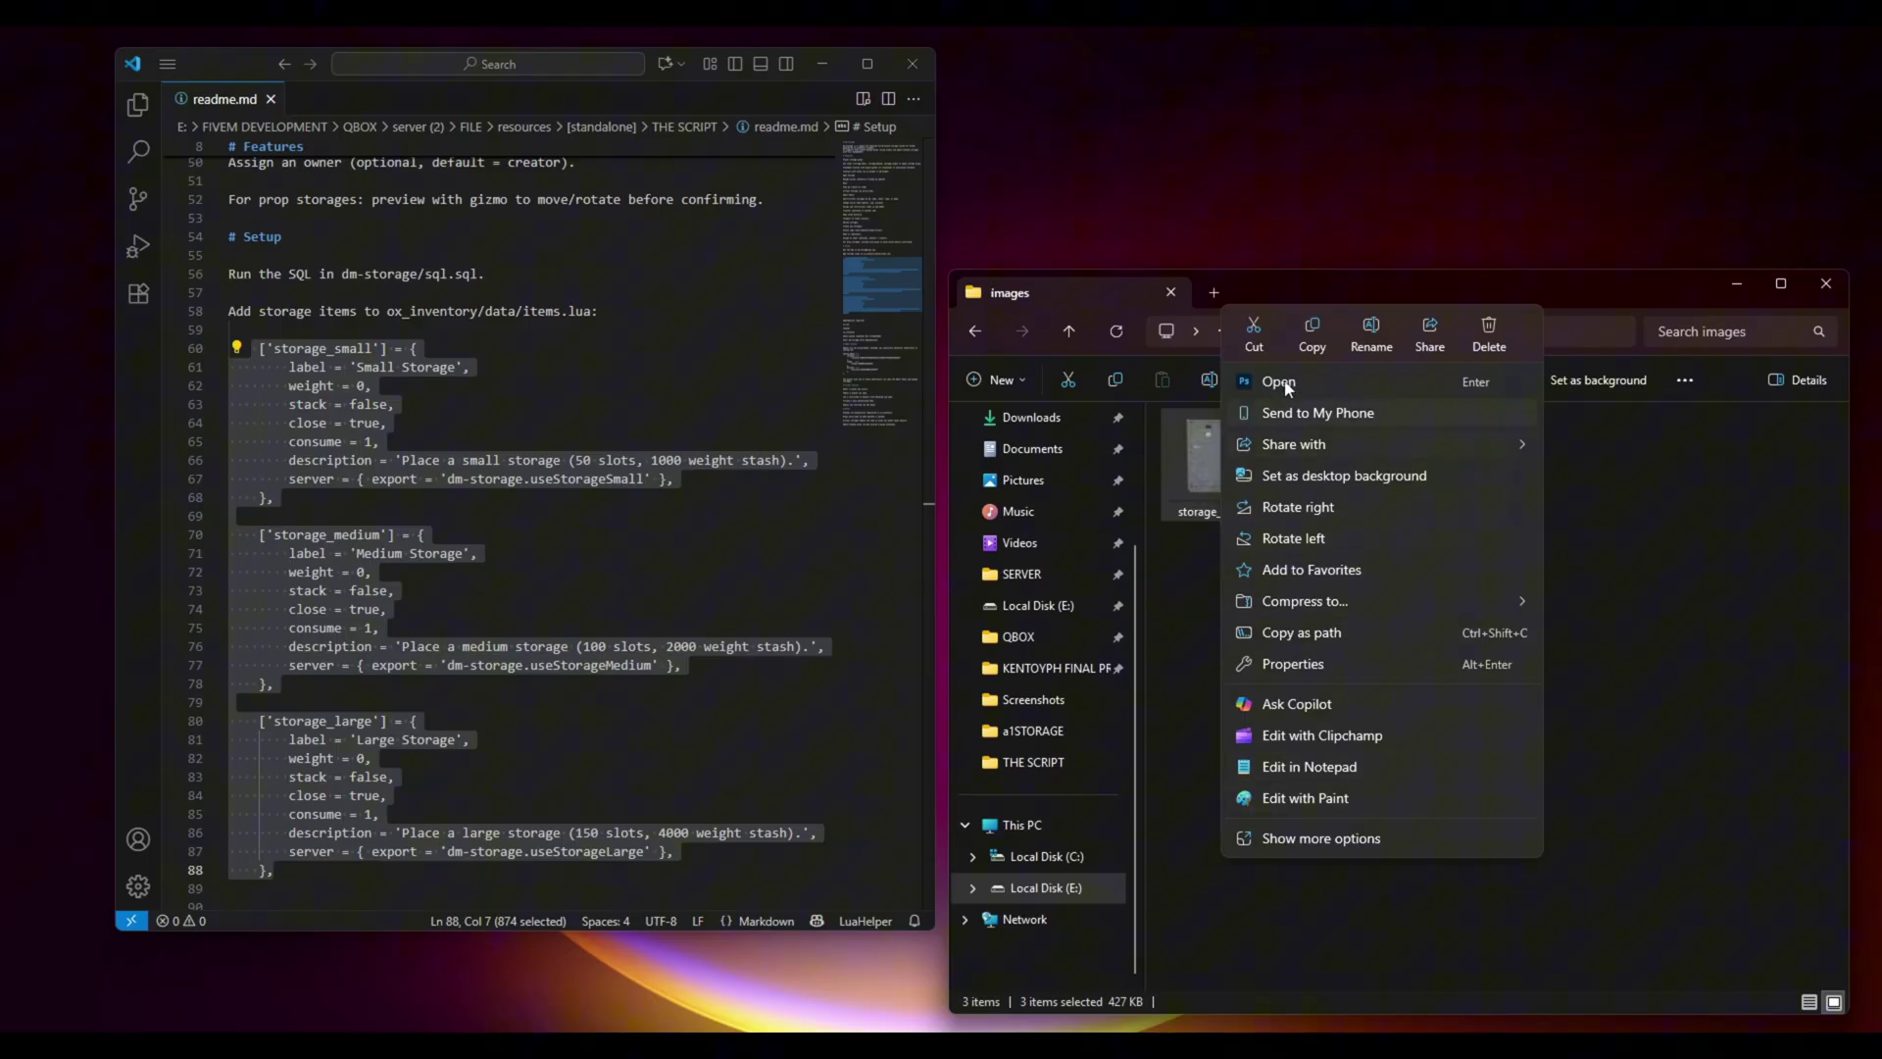
{"action": "left_click", "coordinate": [1310, 335]}
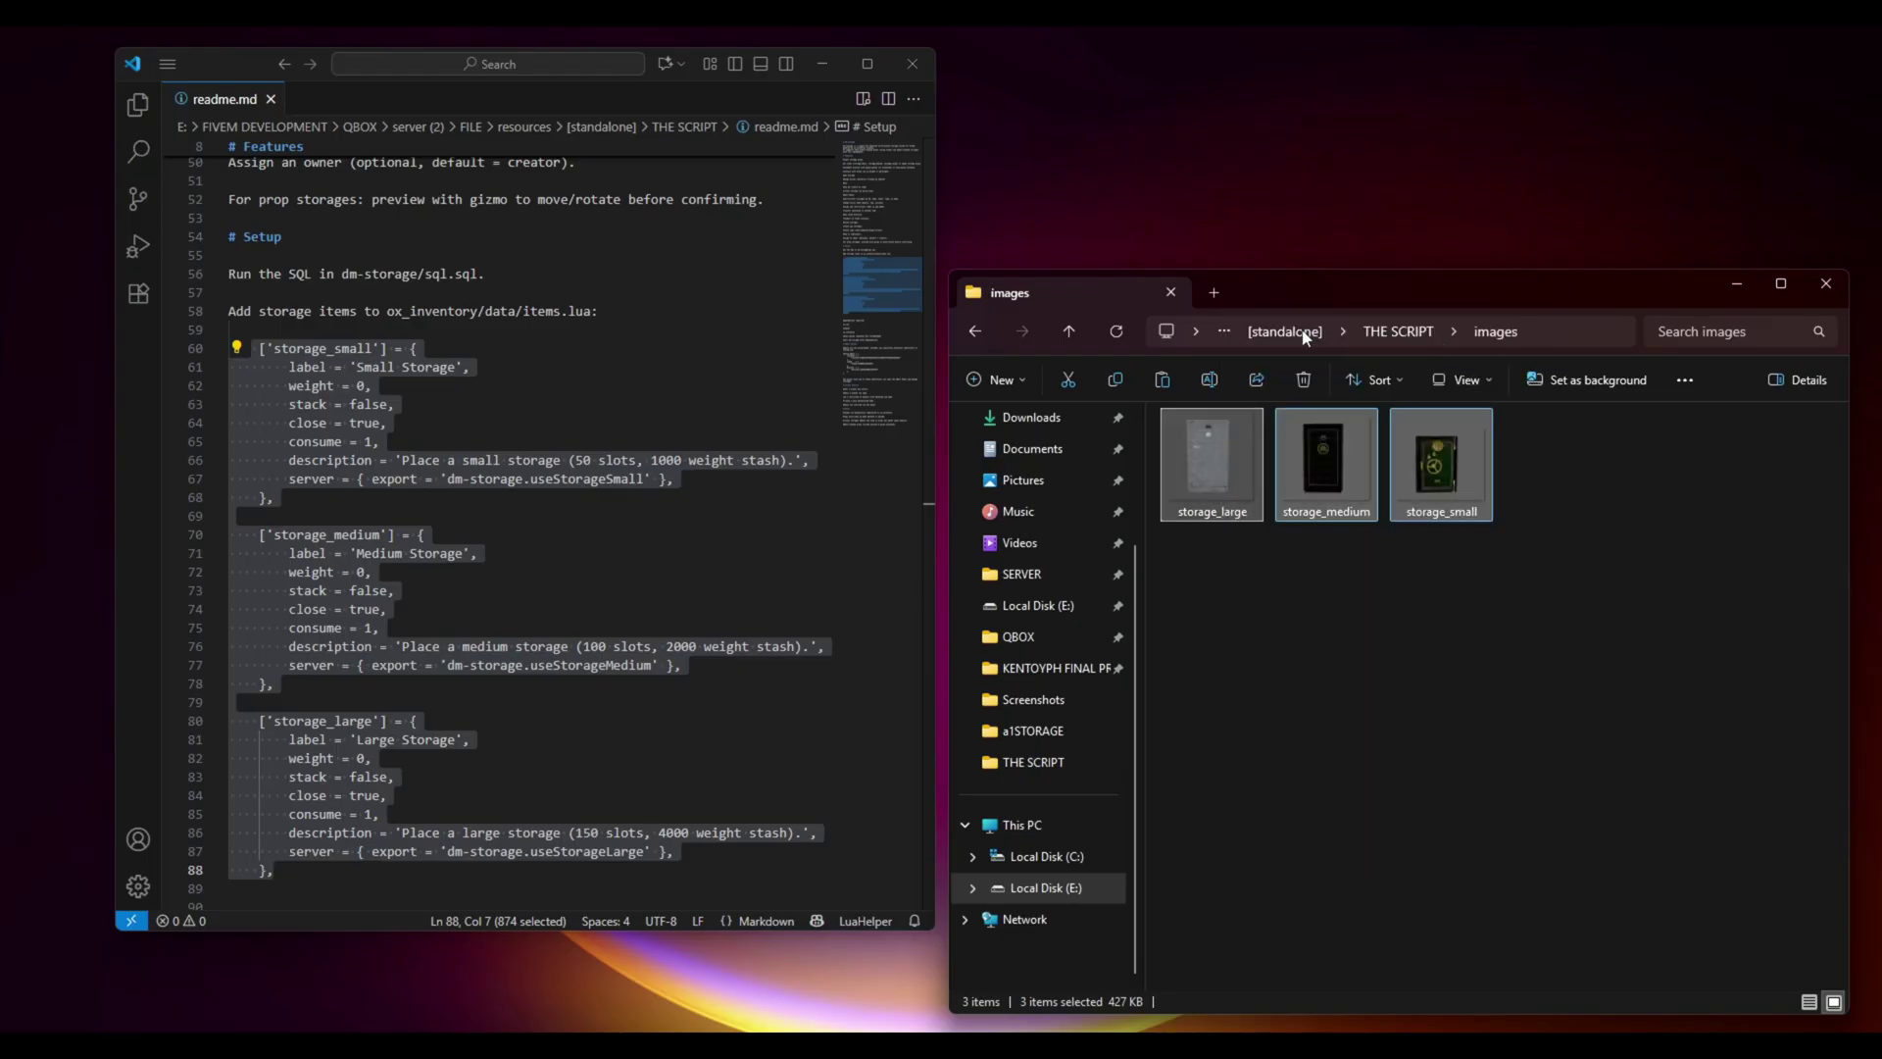
Step: Paste the three copied storage pictures into the resources/[ox]/ox_inventory/web/images folder
{"action": "left_click", "coordinate": [1304, 334]}
{"action": "left_click", "coordinate": [1309, 333]}
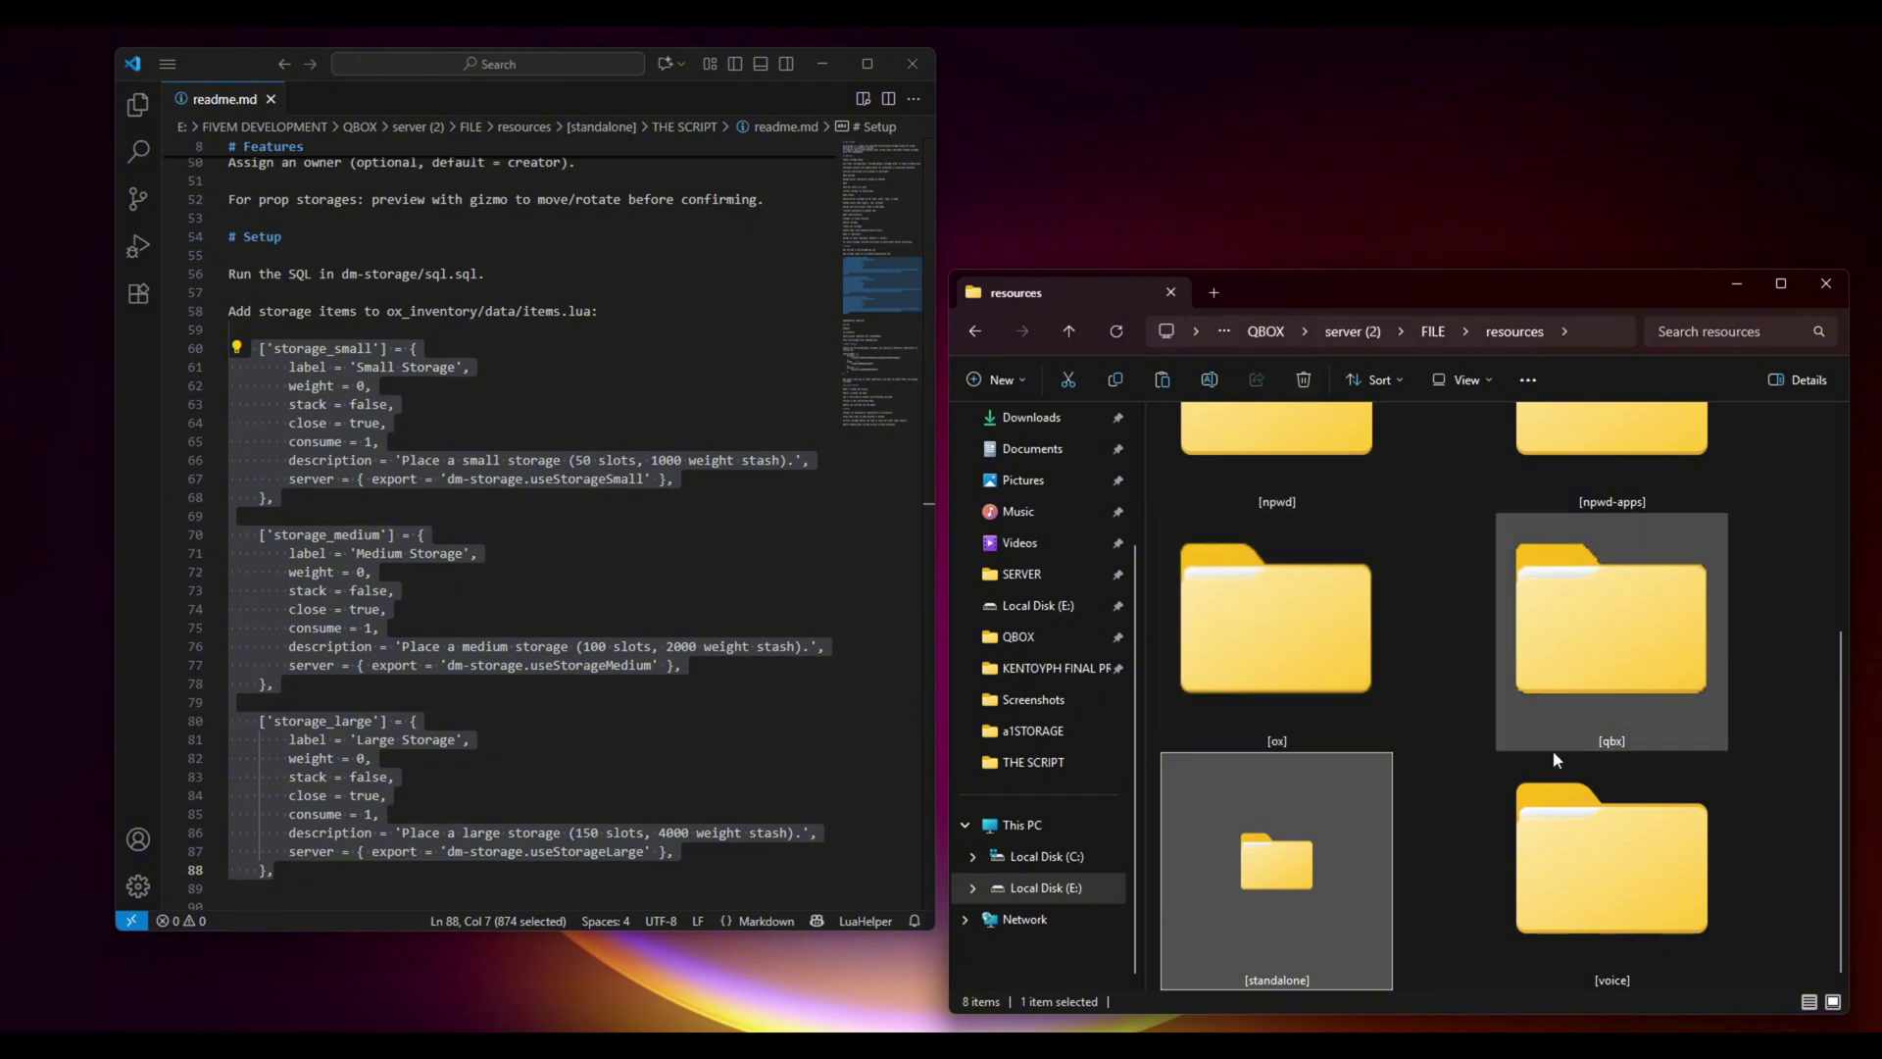
{"action": "scroll", "coordinate": [1553, 755], "scroll_direction": "up", "scroll_amount": 1}
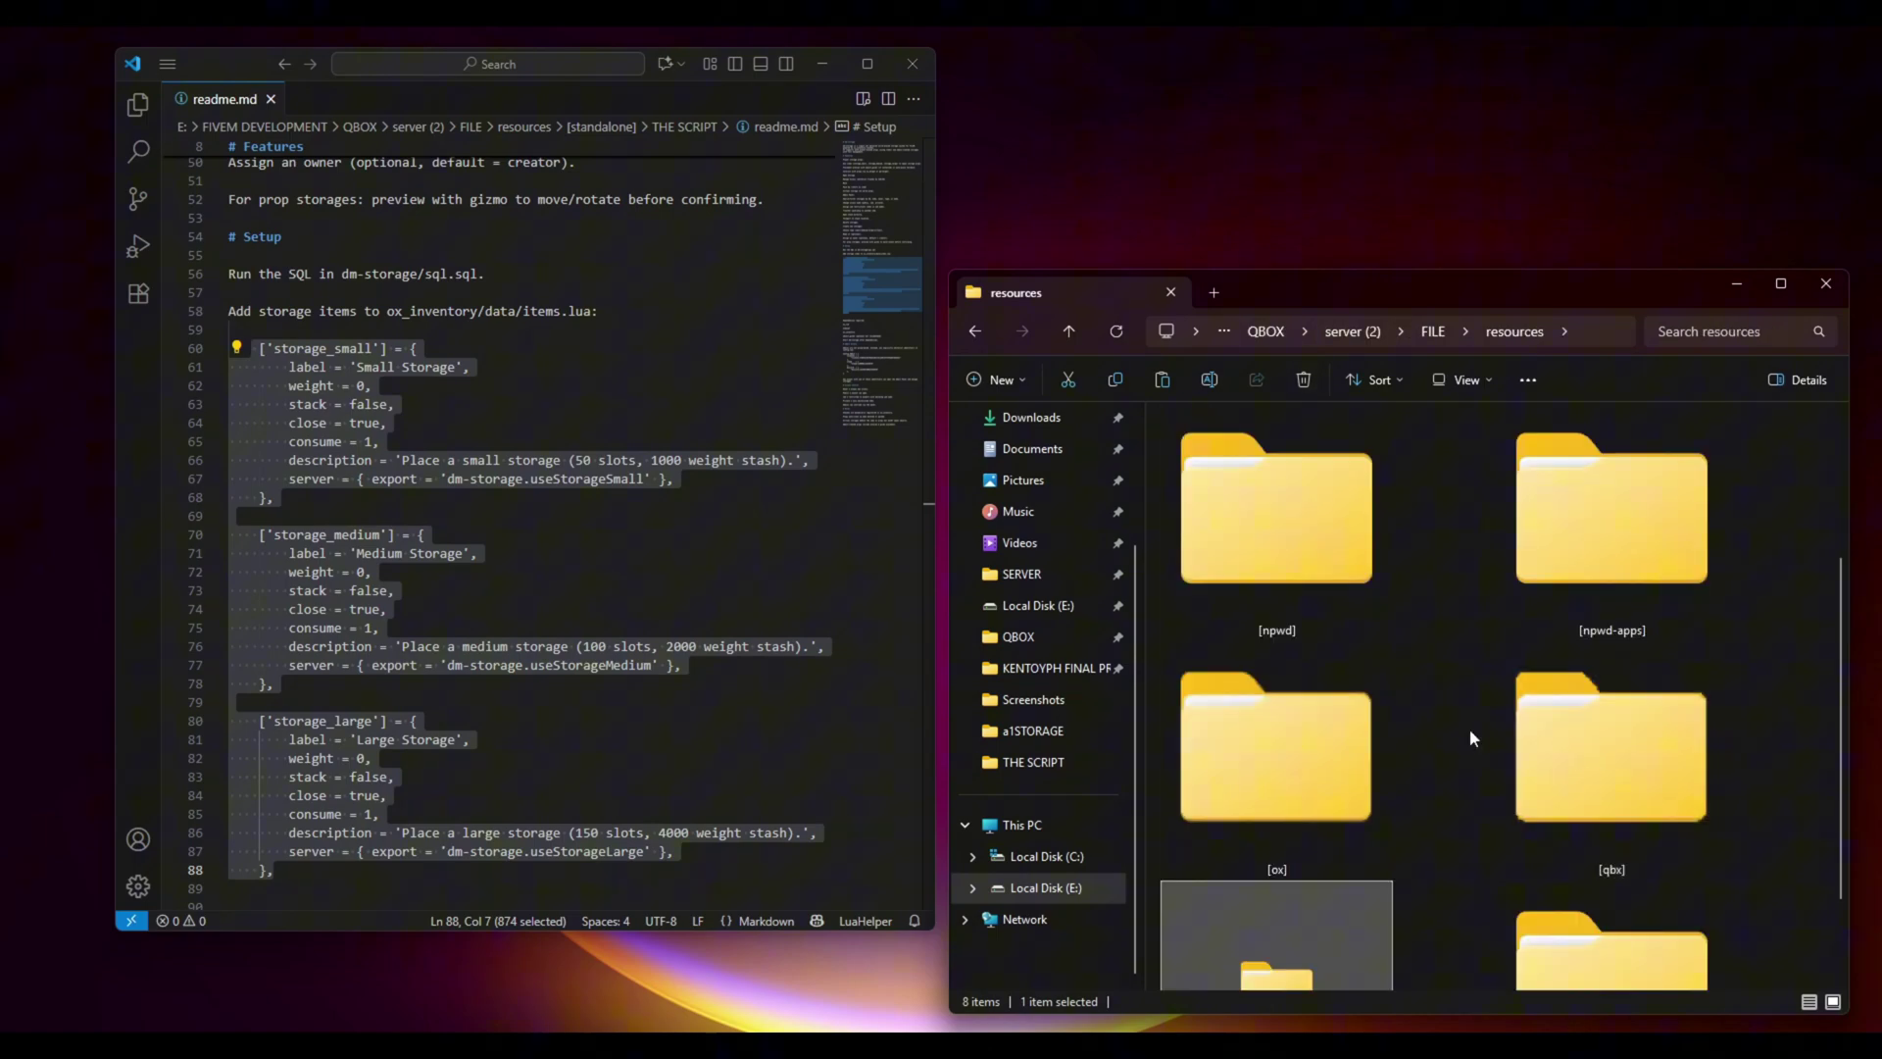
{"action": "double_click", "coordinate": [1313, 737]}
{"action": "double_click", "coordinate": [1373, 474]}
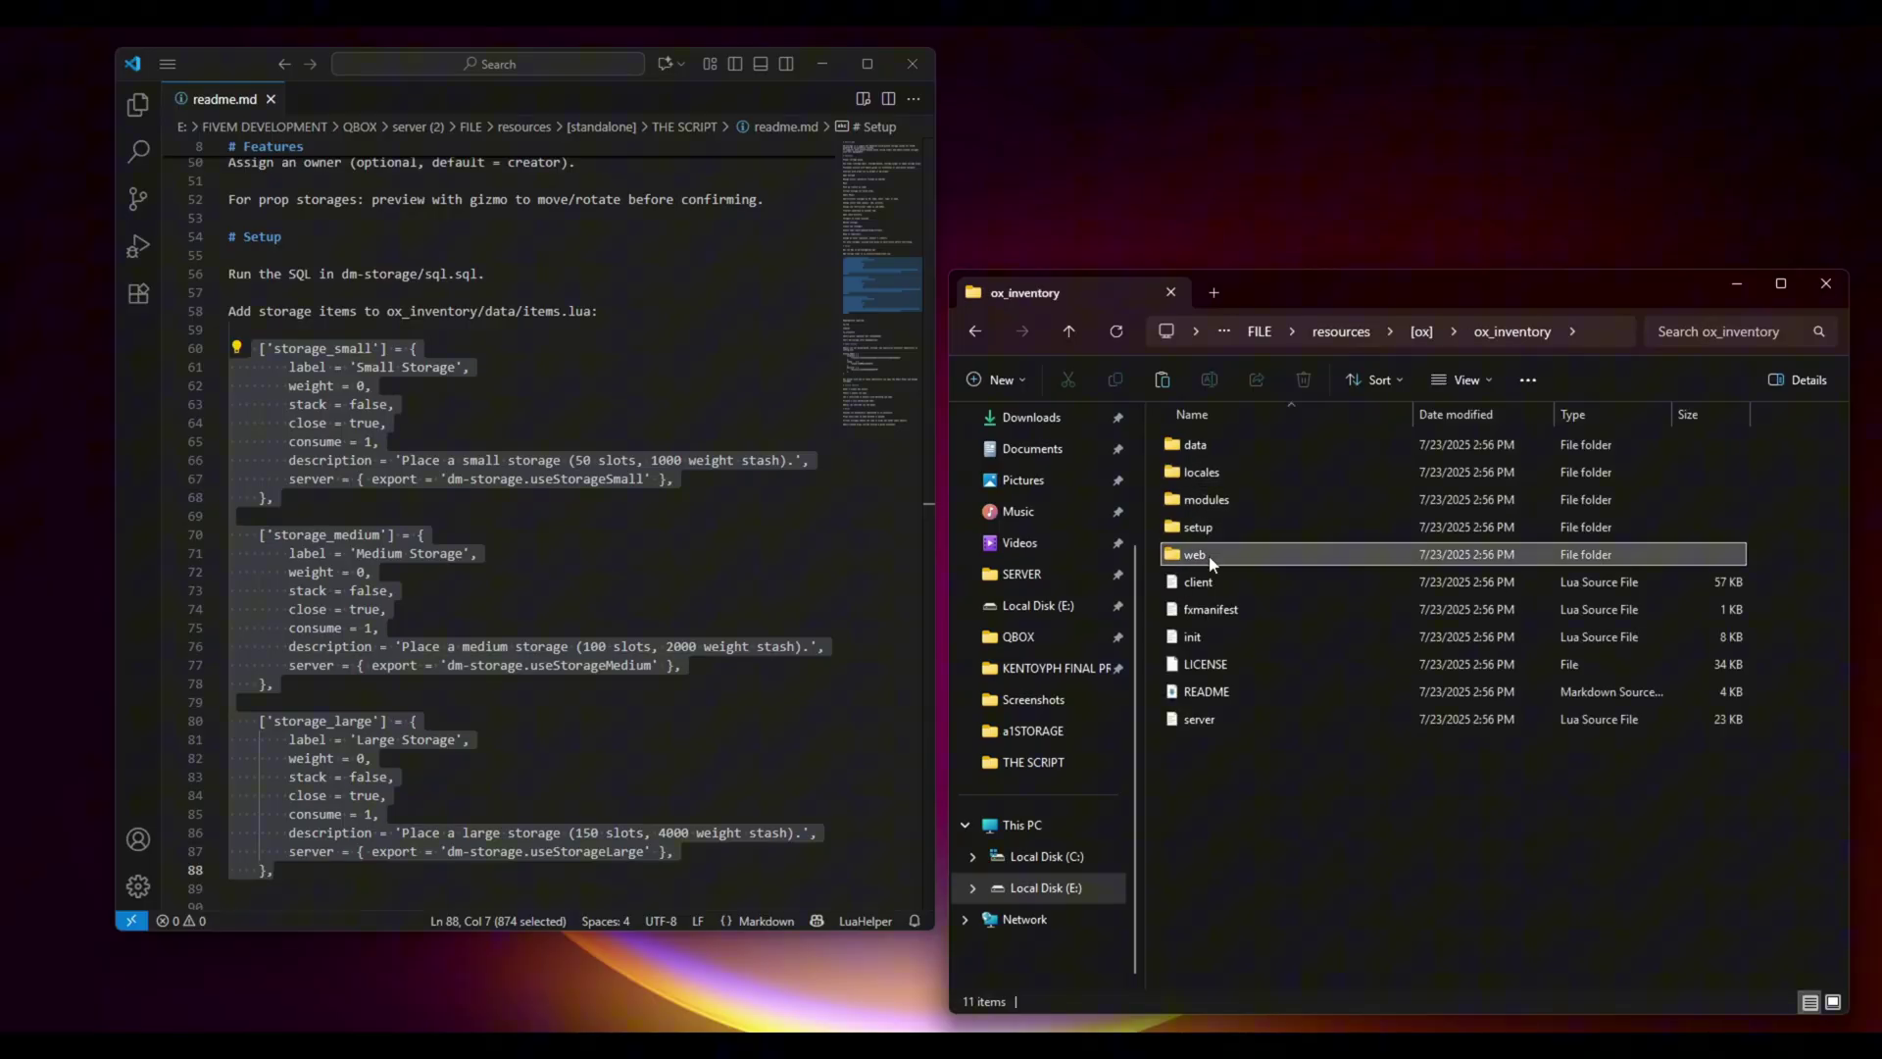
{"action": "double_click", "coordinate": [1213, 553]}
{"action": "double_click", "coordinate": [1222, 472]}
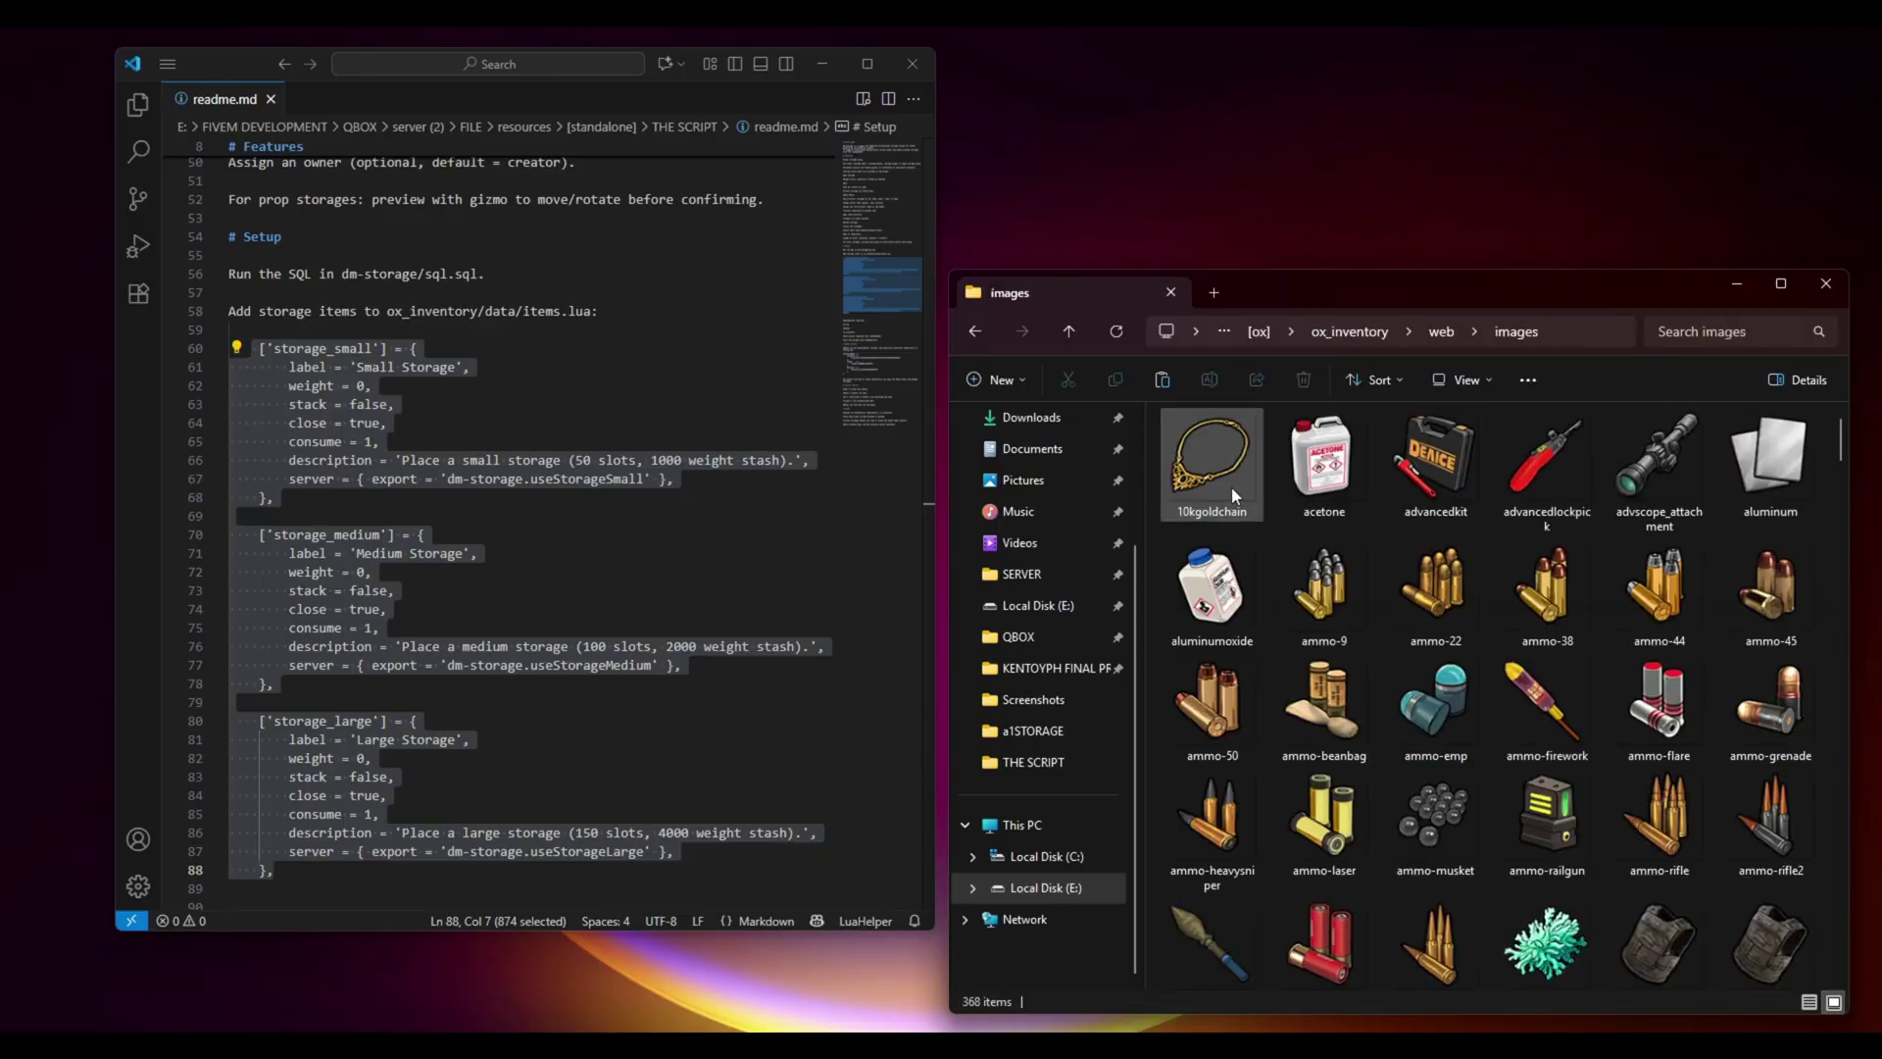
{"action": "right_click", "coordinate": [1380, 525]}
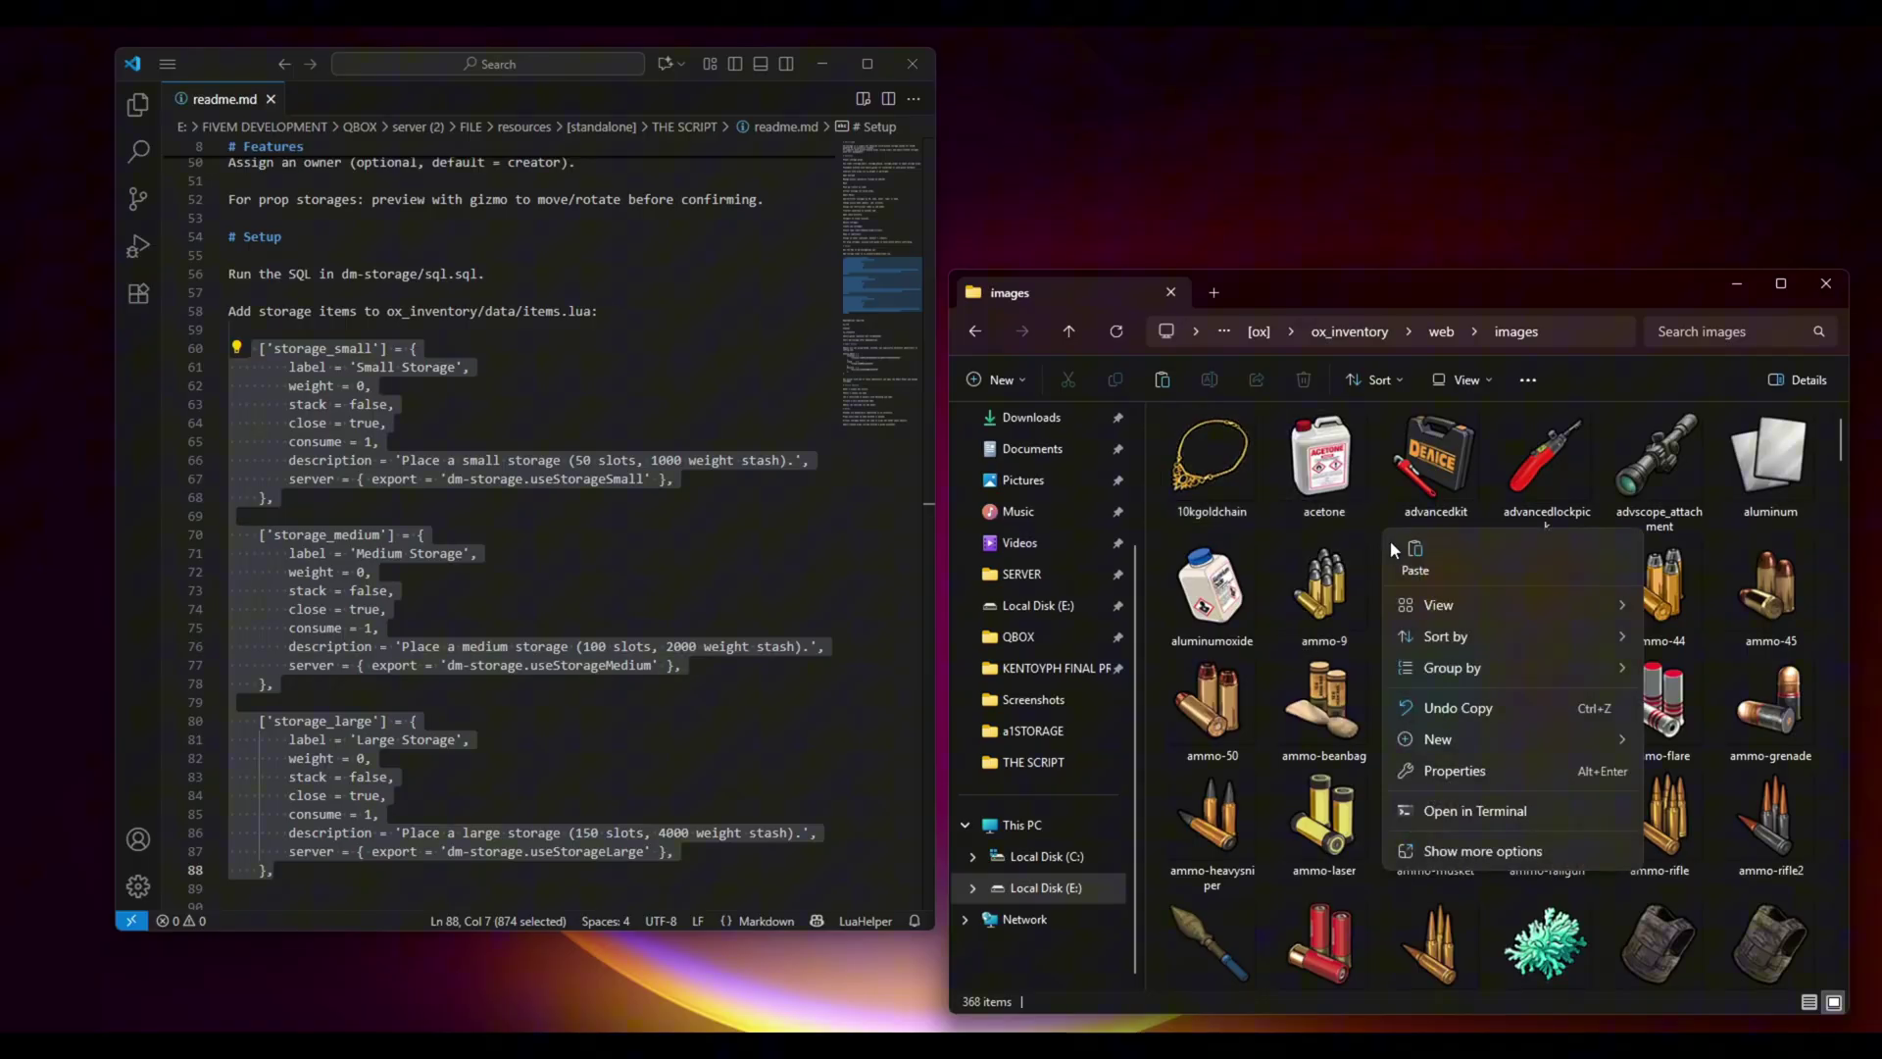
{"action": "left_click", "coordinate": [1420, 566]}
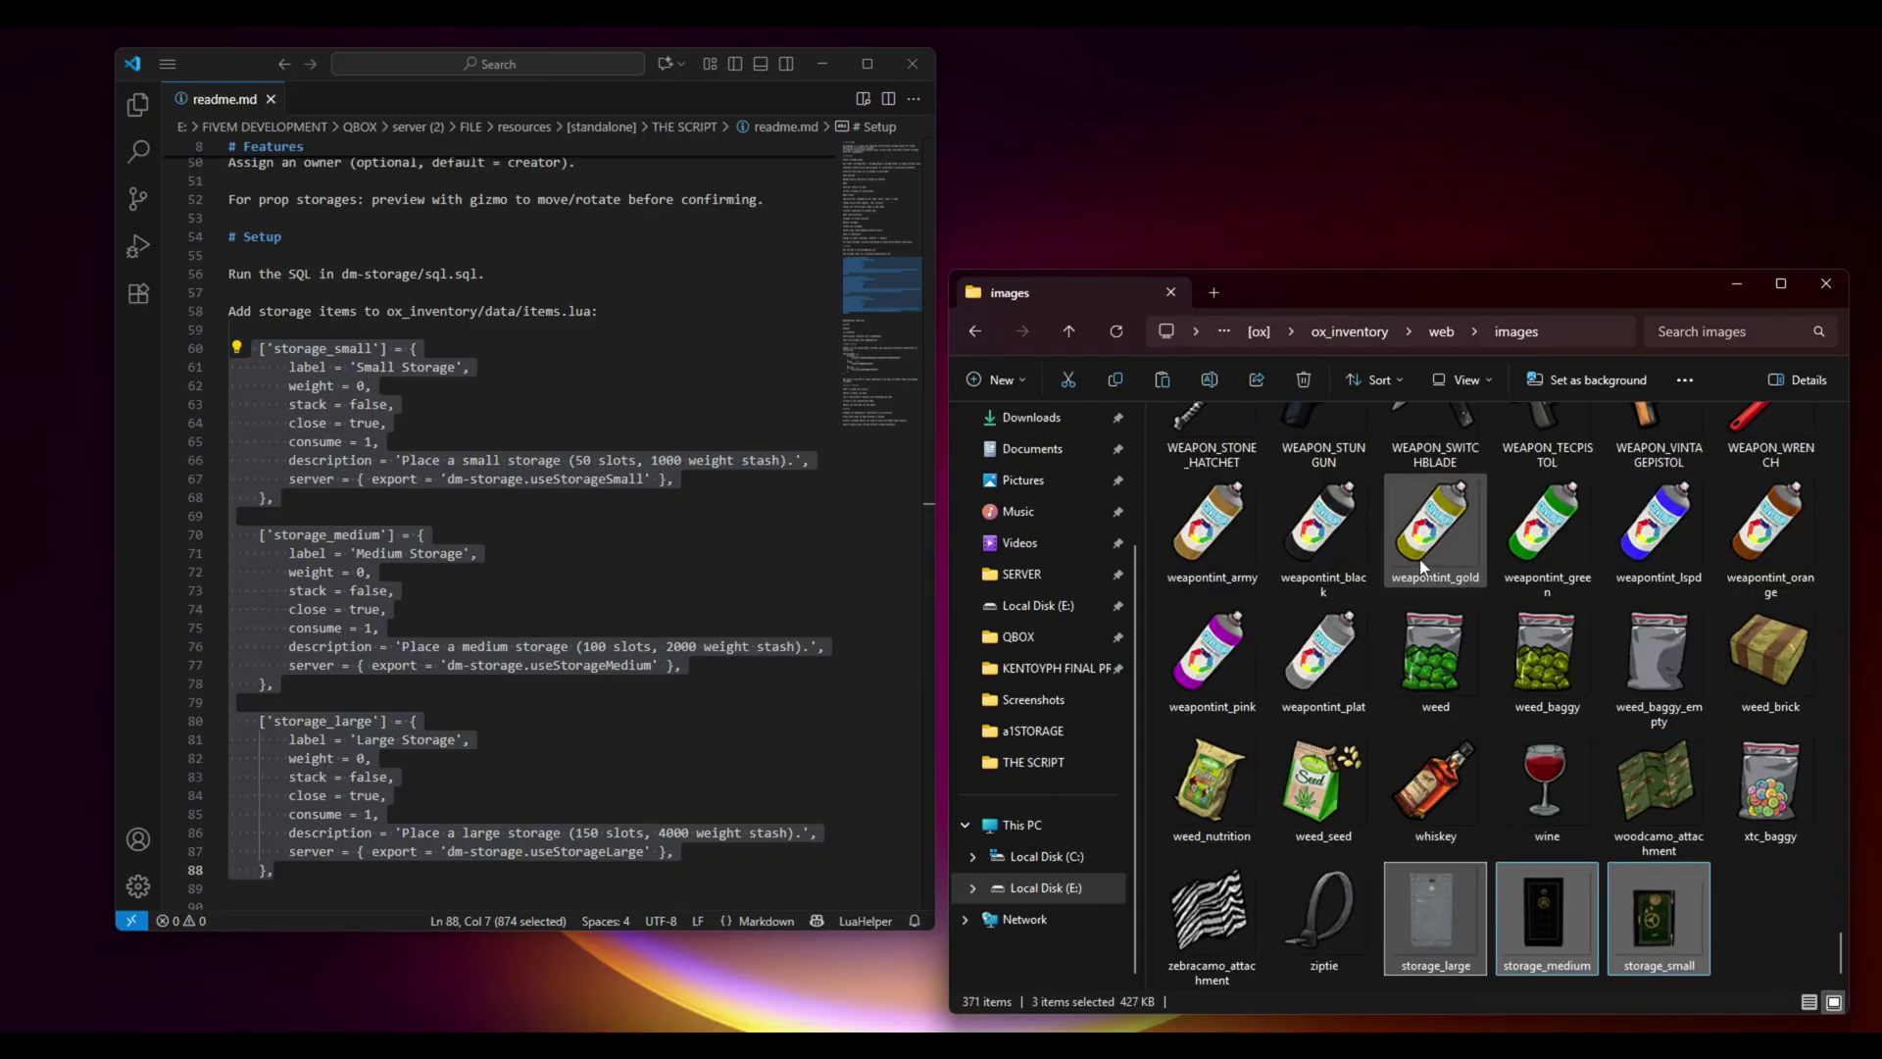
{"action": "left_click", "coordinate": [1737, 916]}
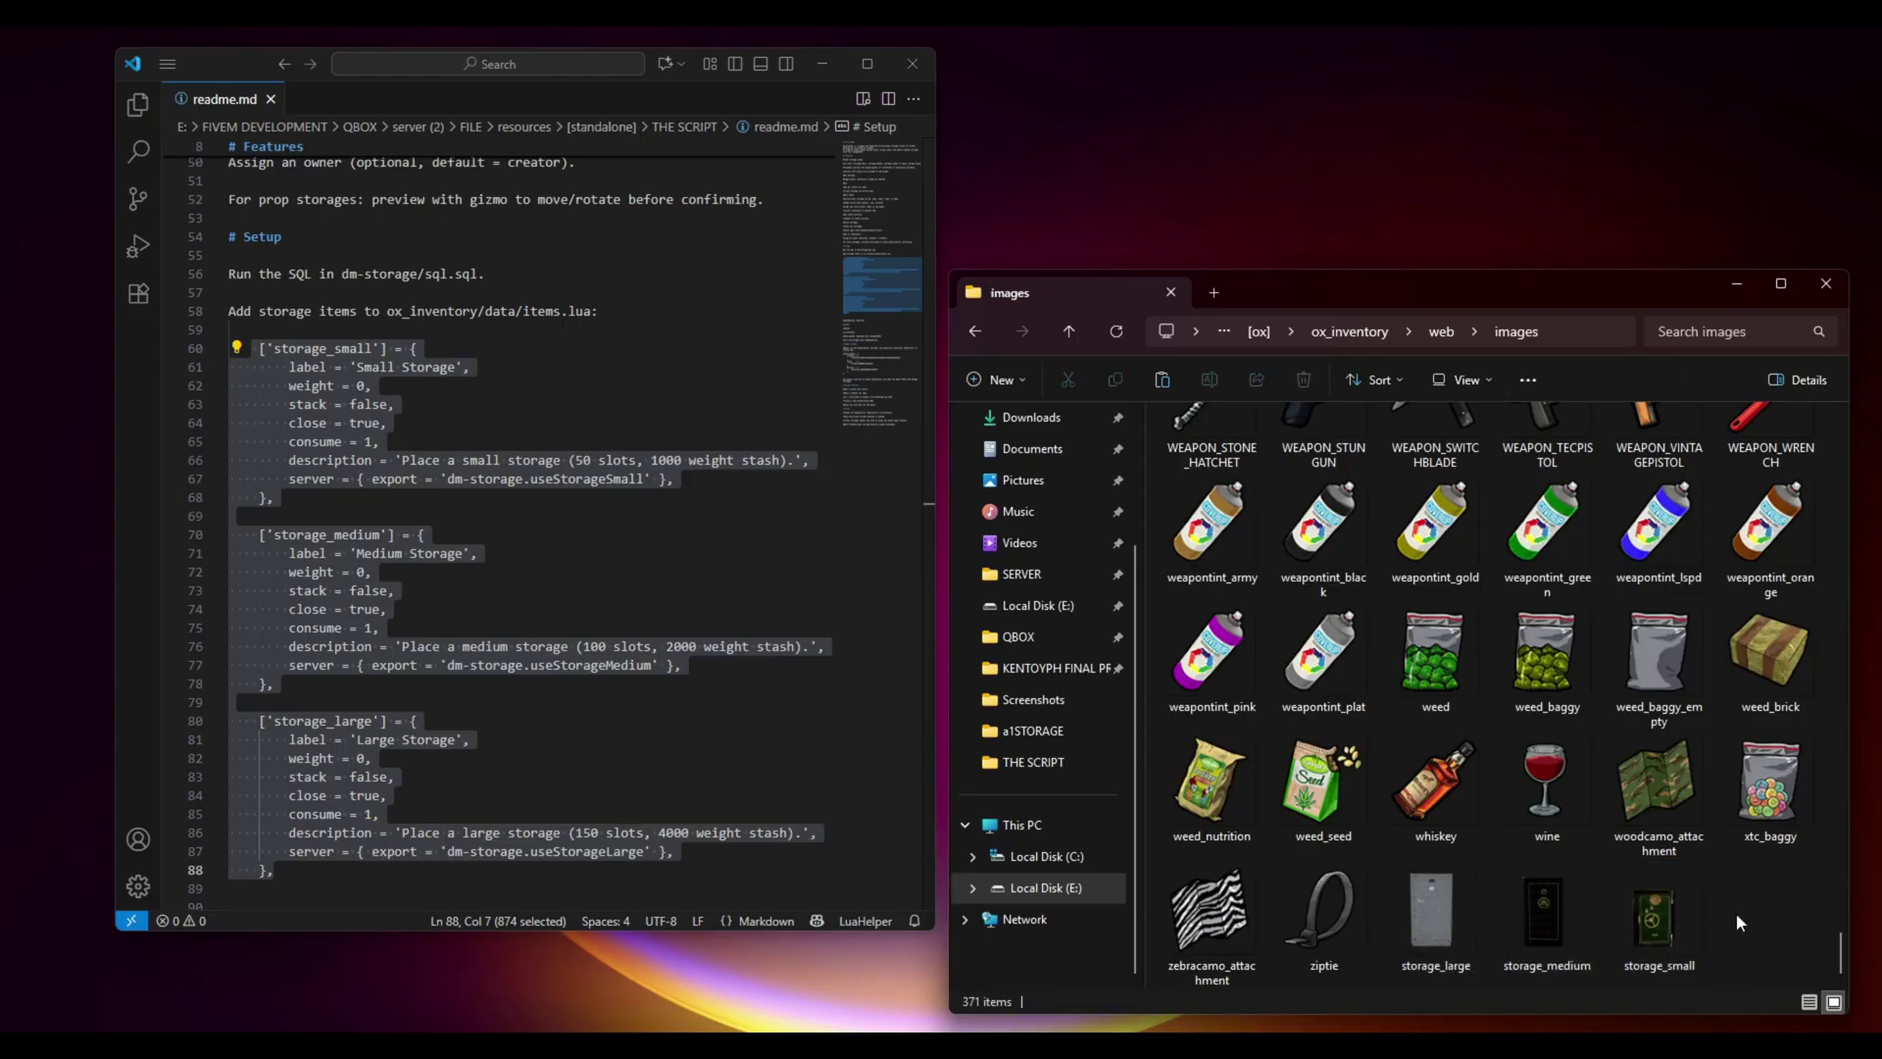
Step: Review the required dependencies in readme.md, including the note on object_gizmo
{"action": "left_click_drag", "start_coordinate": [929, 453], "coordinate": [931, 491]}
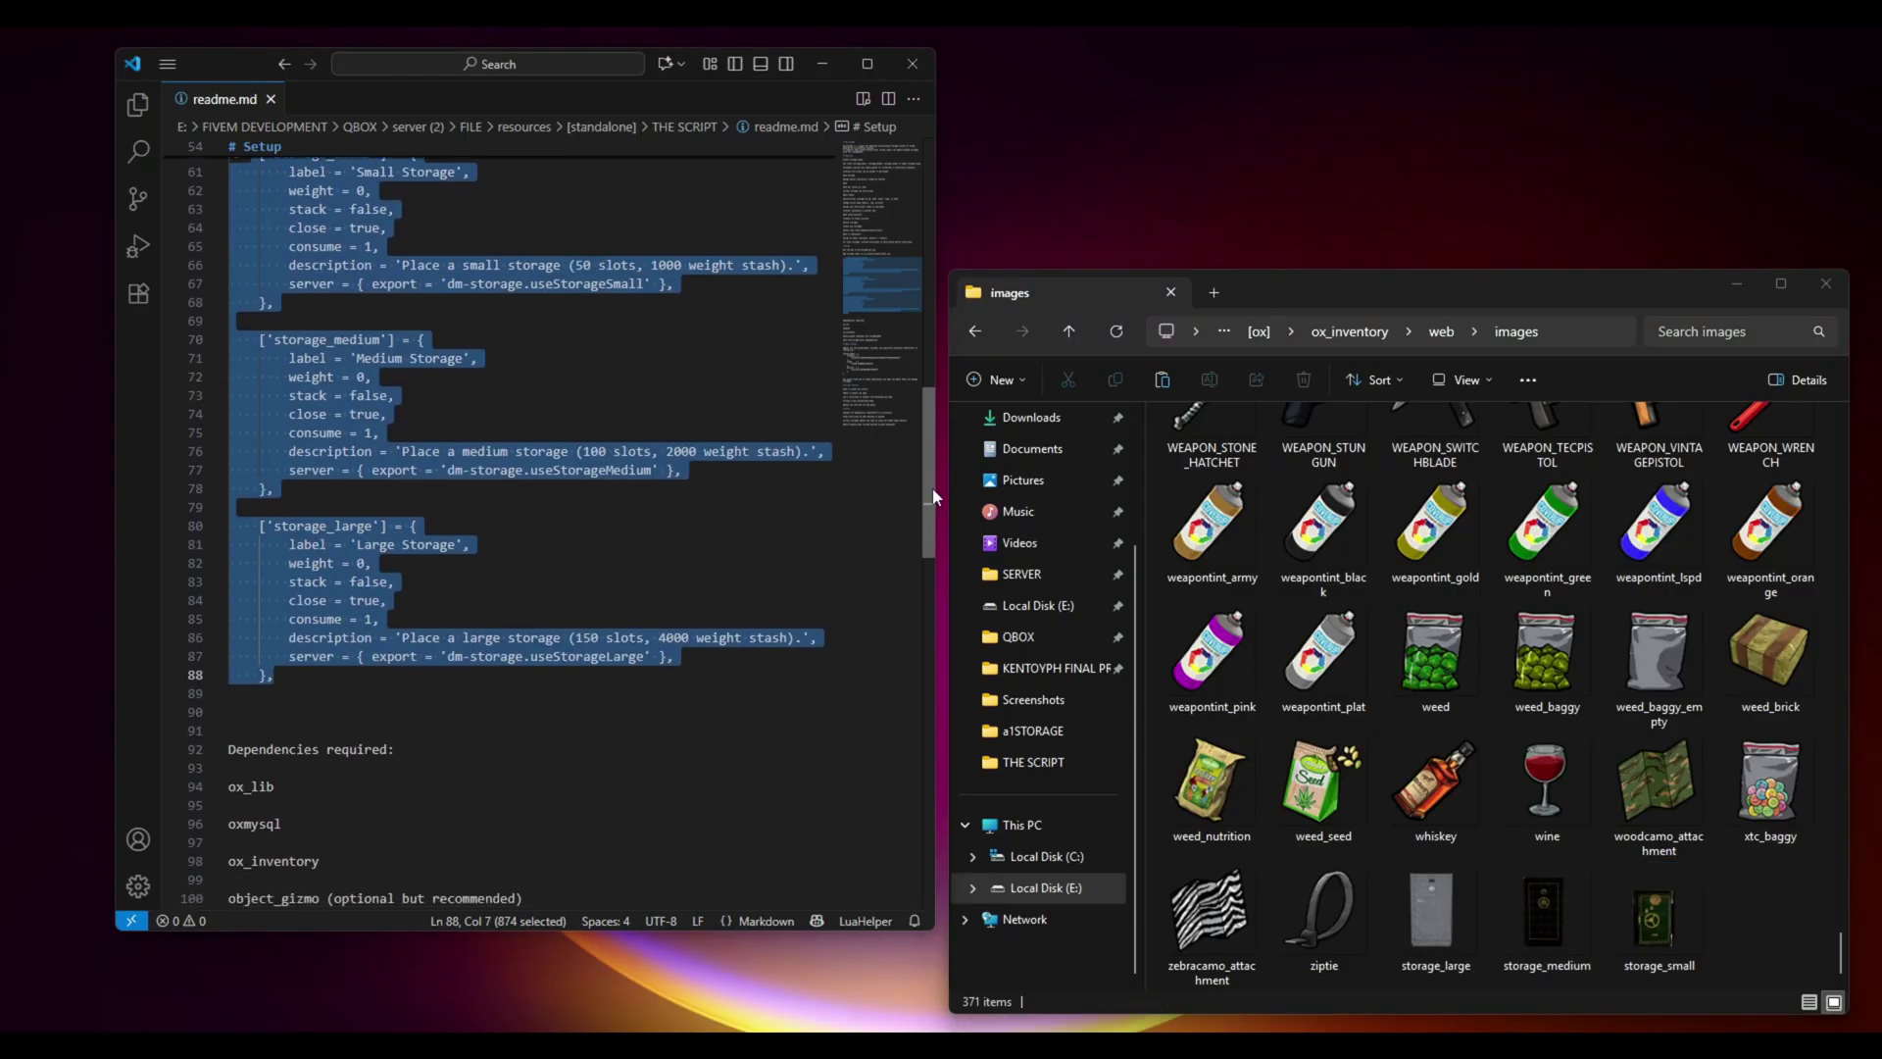
{"action": "left_click_drag", "start_coordinate": [932, 498], "coordinate": [934, 499]}
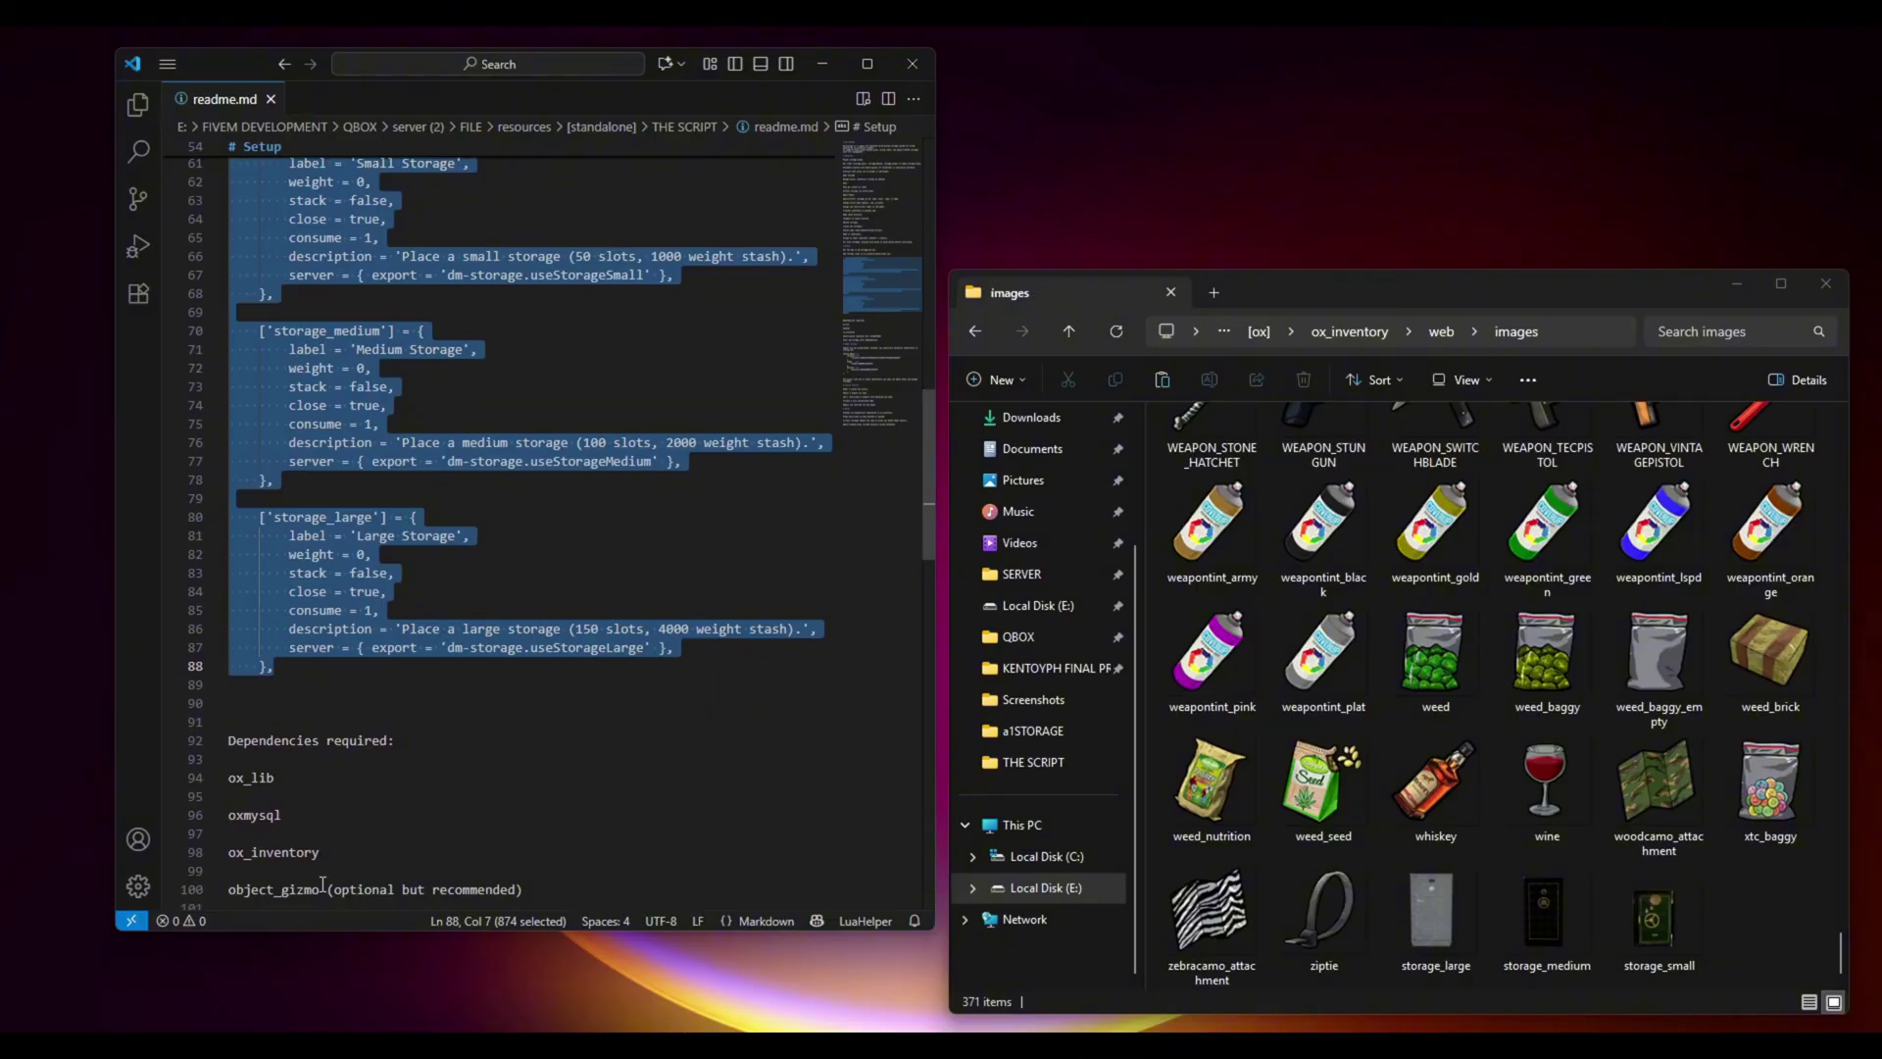
{"action": "double_click", "coordinate": [379, 890]}
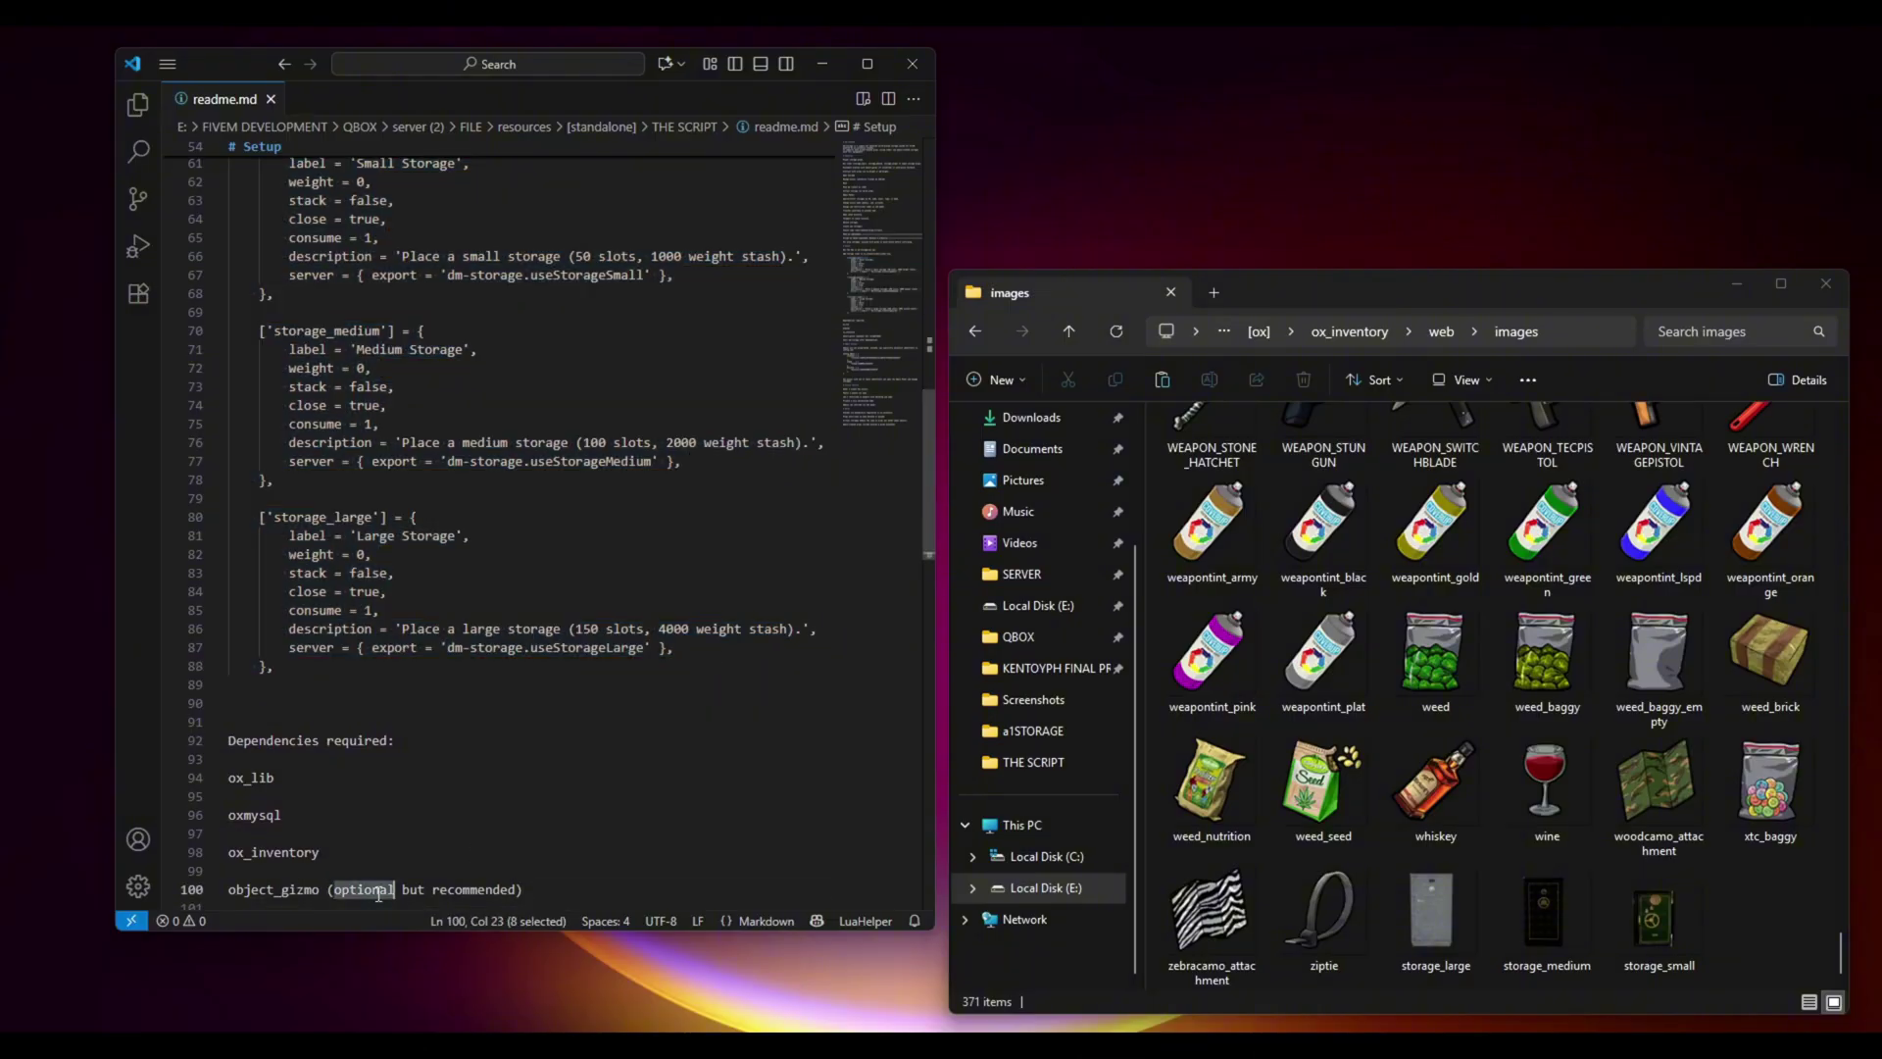
{"action": "double_click", "coordinate": [505, 892]}
{"action": "left_click", "coordinate": [528, 889]}
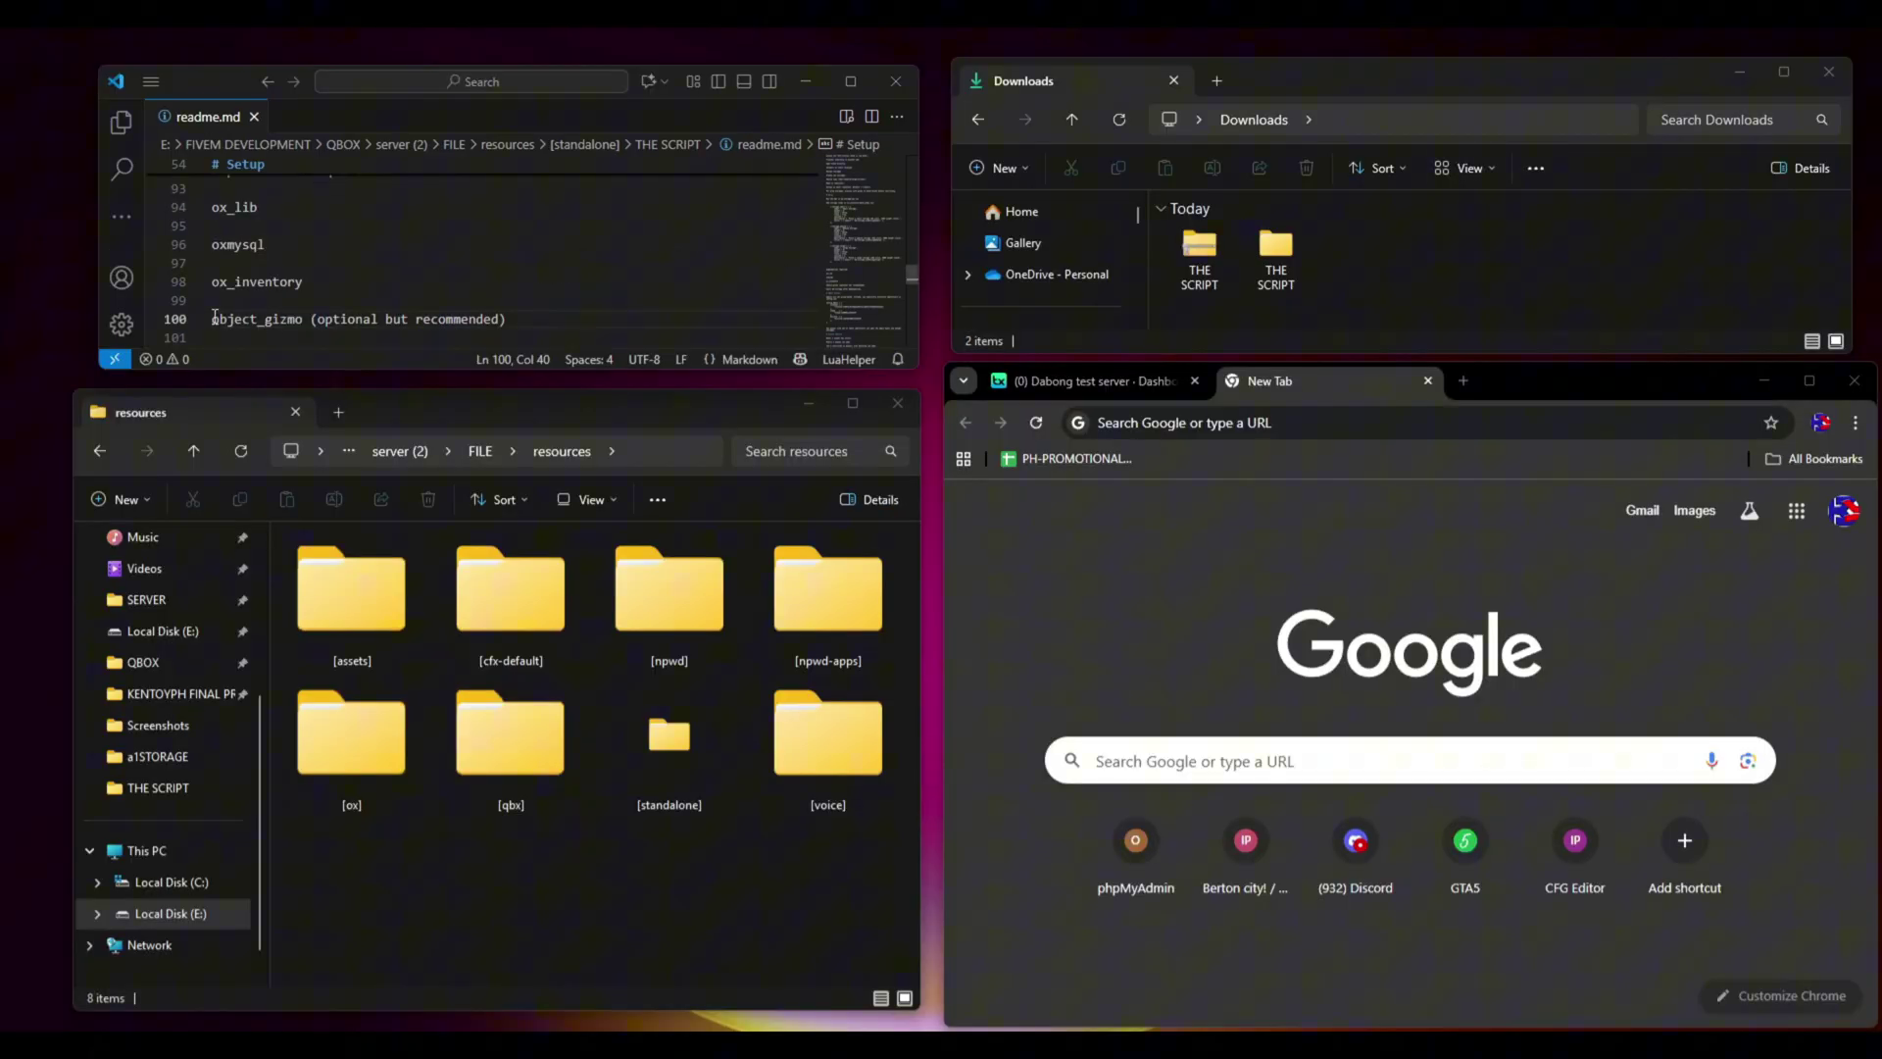
Step: Search Google for object_gizmo, copied from the readme, and open the DemiAutomatic/object_gizmo repository on GitHub
{"action": "left_click_drag", "start_coordinate": [215, 318], "coordinate": [299, 320]}
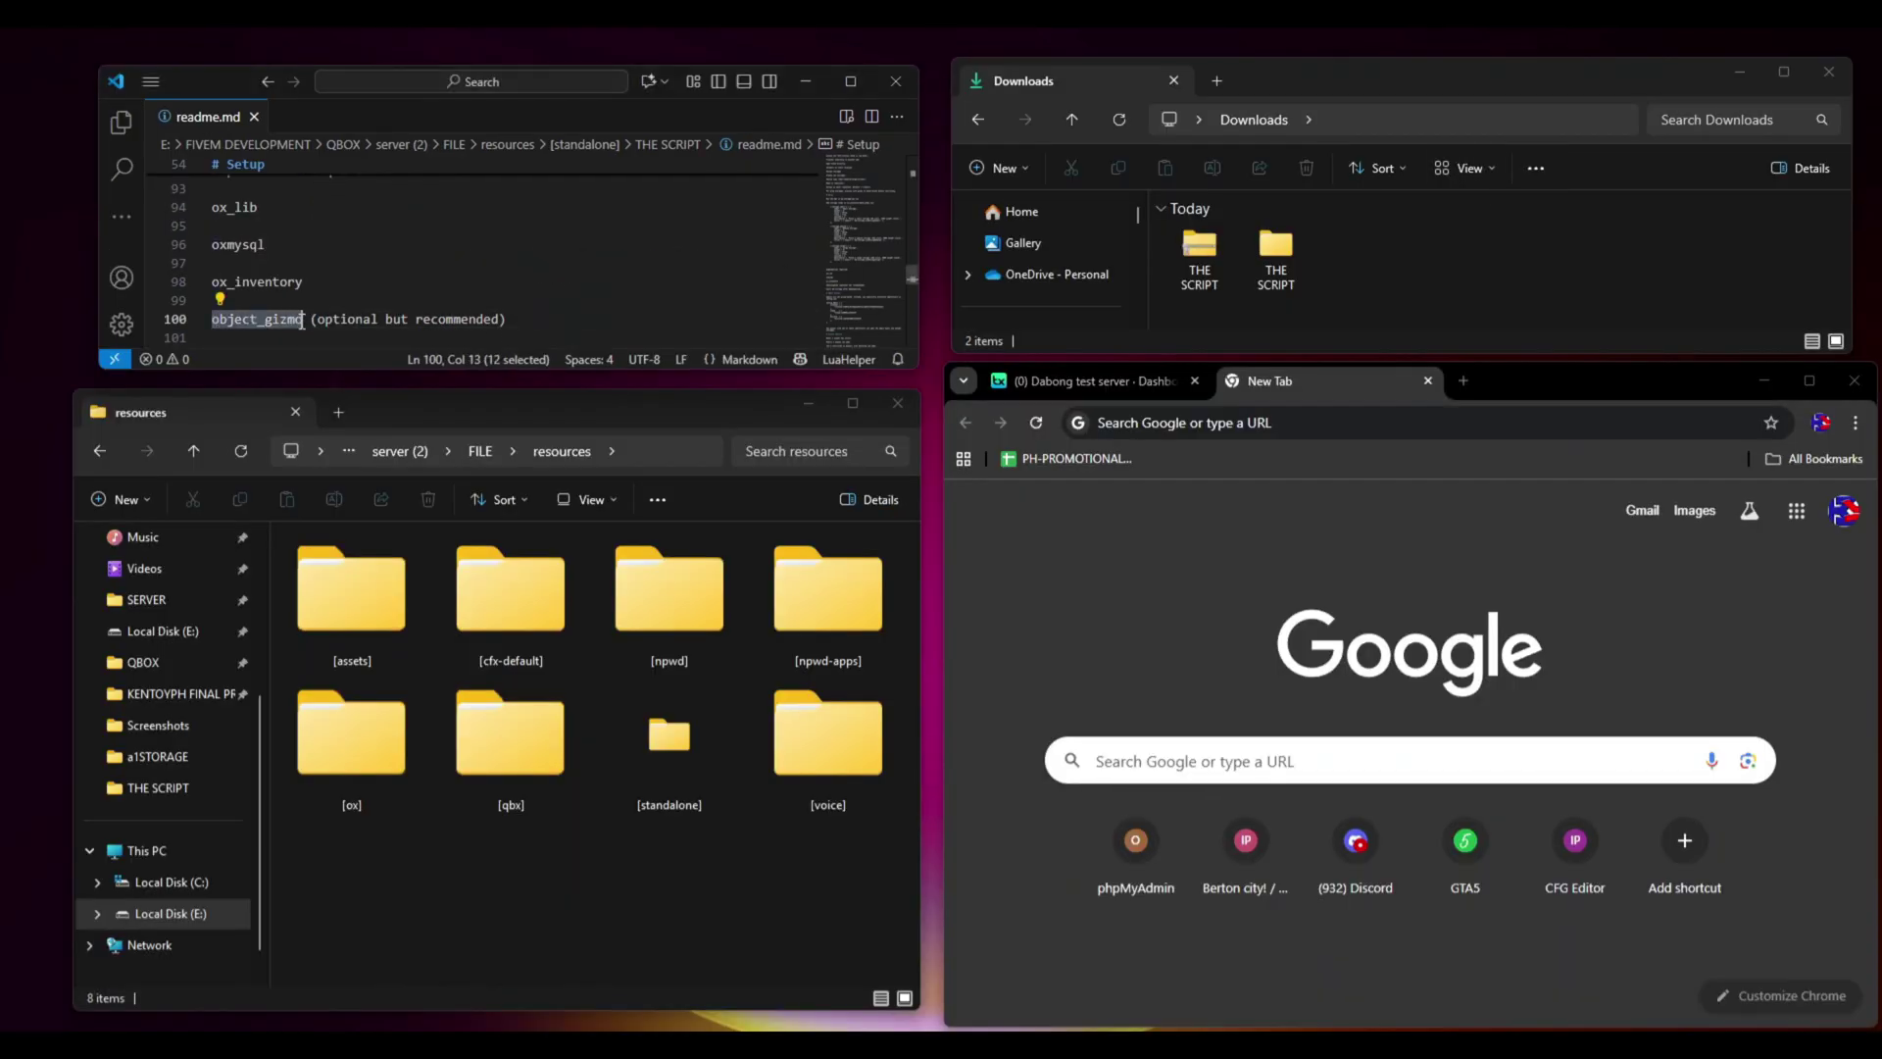
{"action": "left_click", "coordinate": [1195, 756]}
{"action": "type", "text": "object_gizmo"}
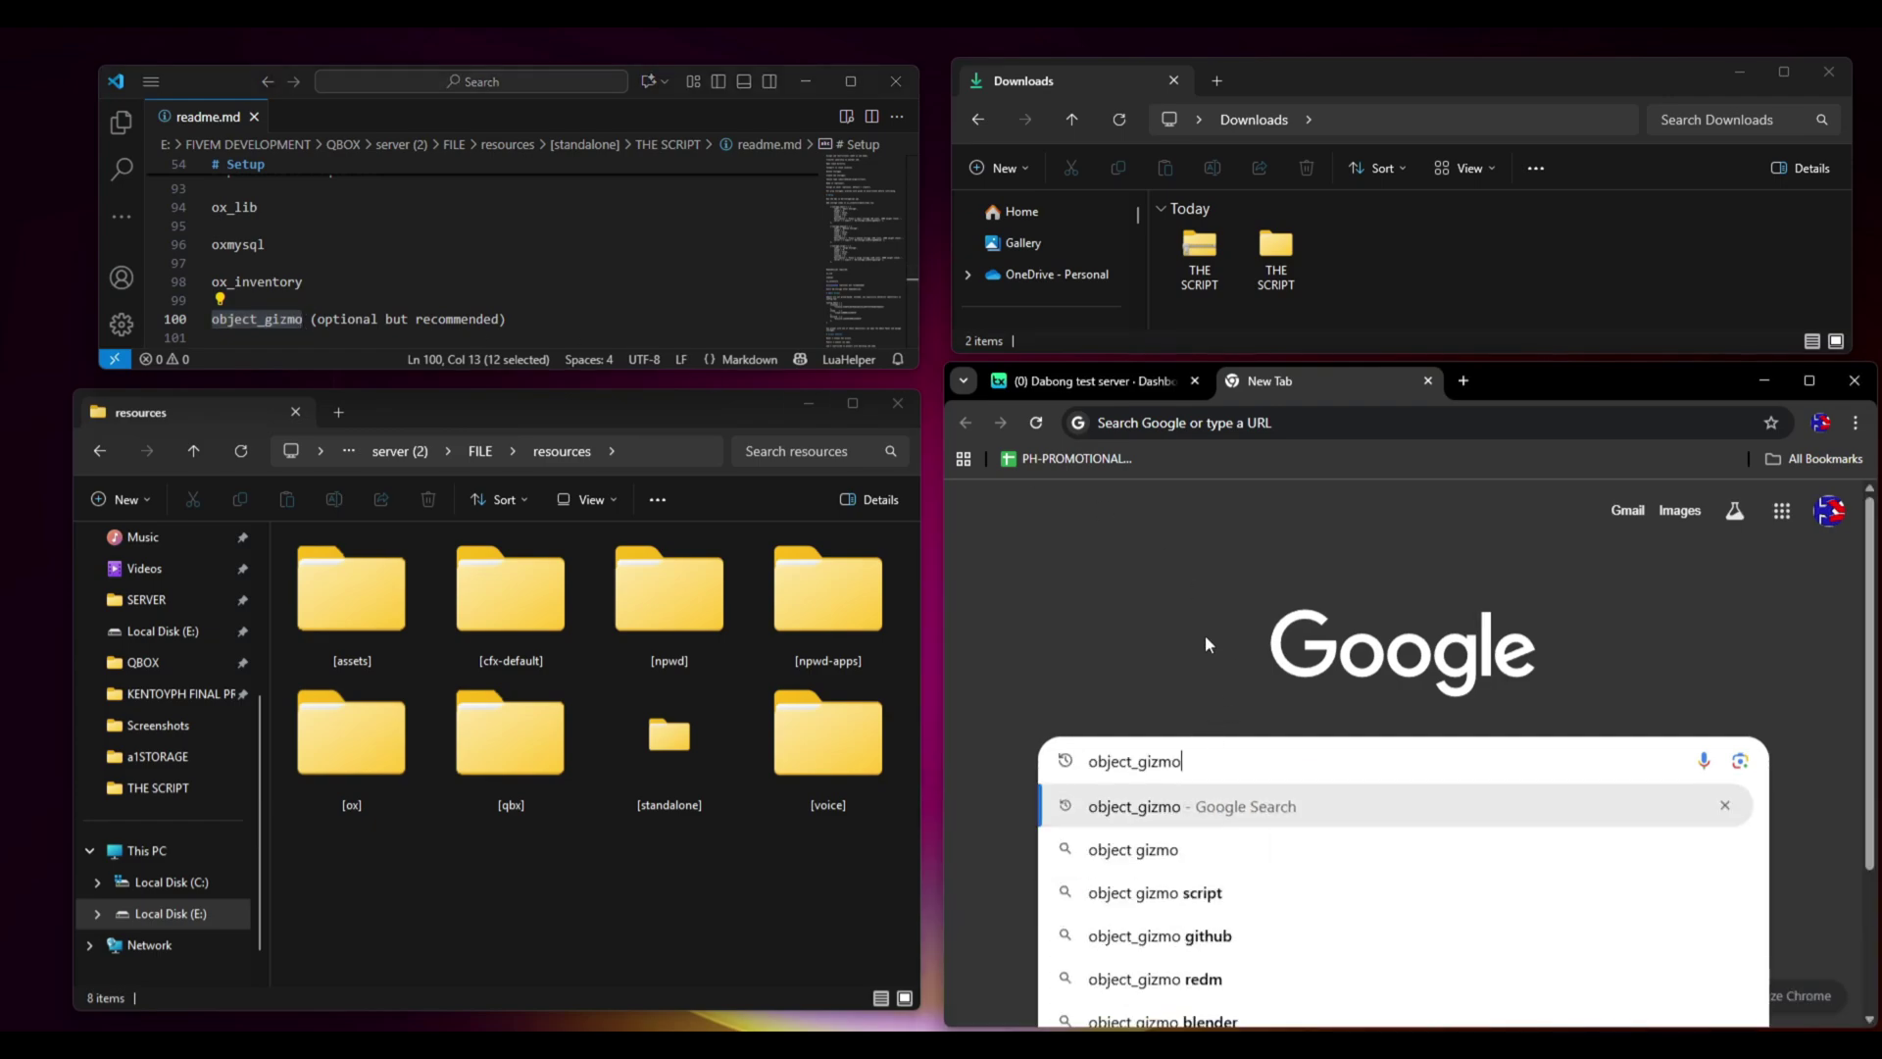
{"action": "key", "text": "Return"}
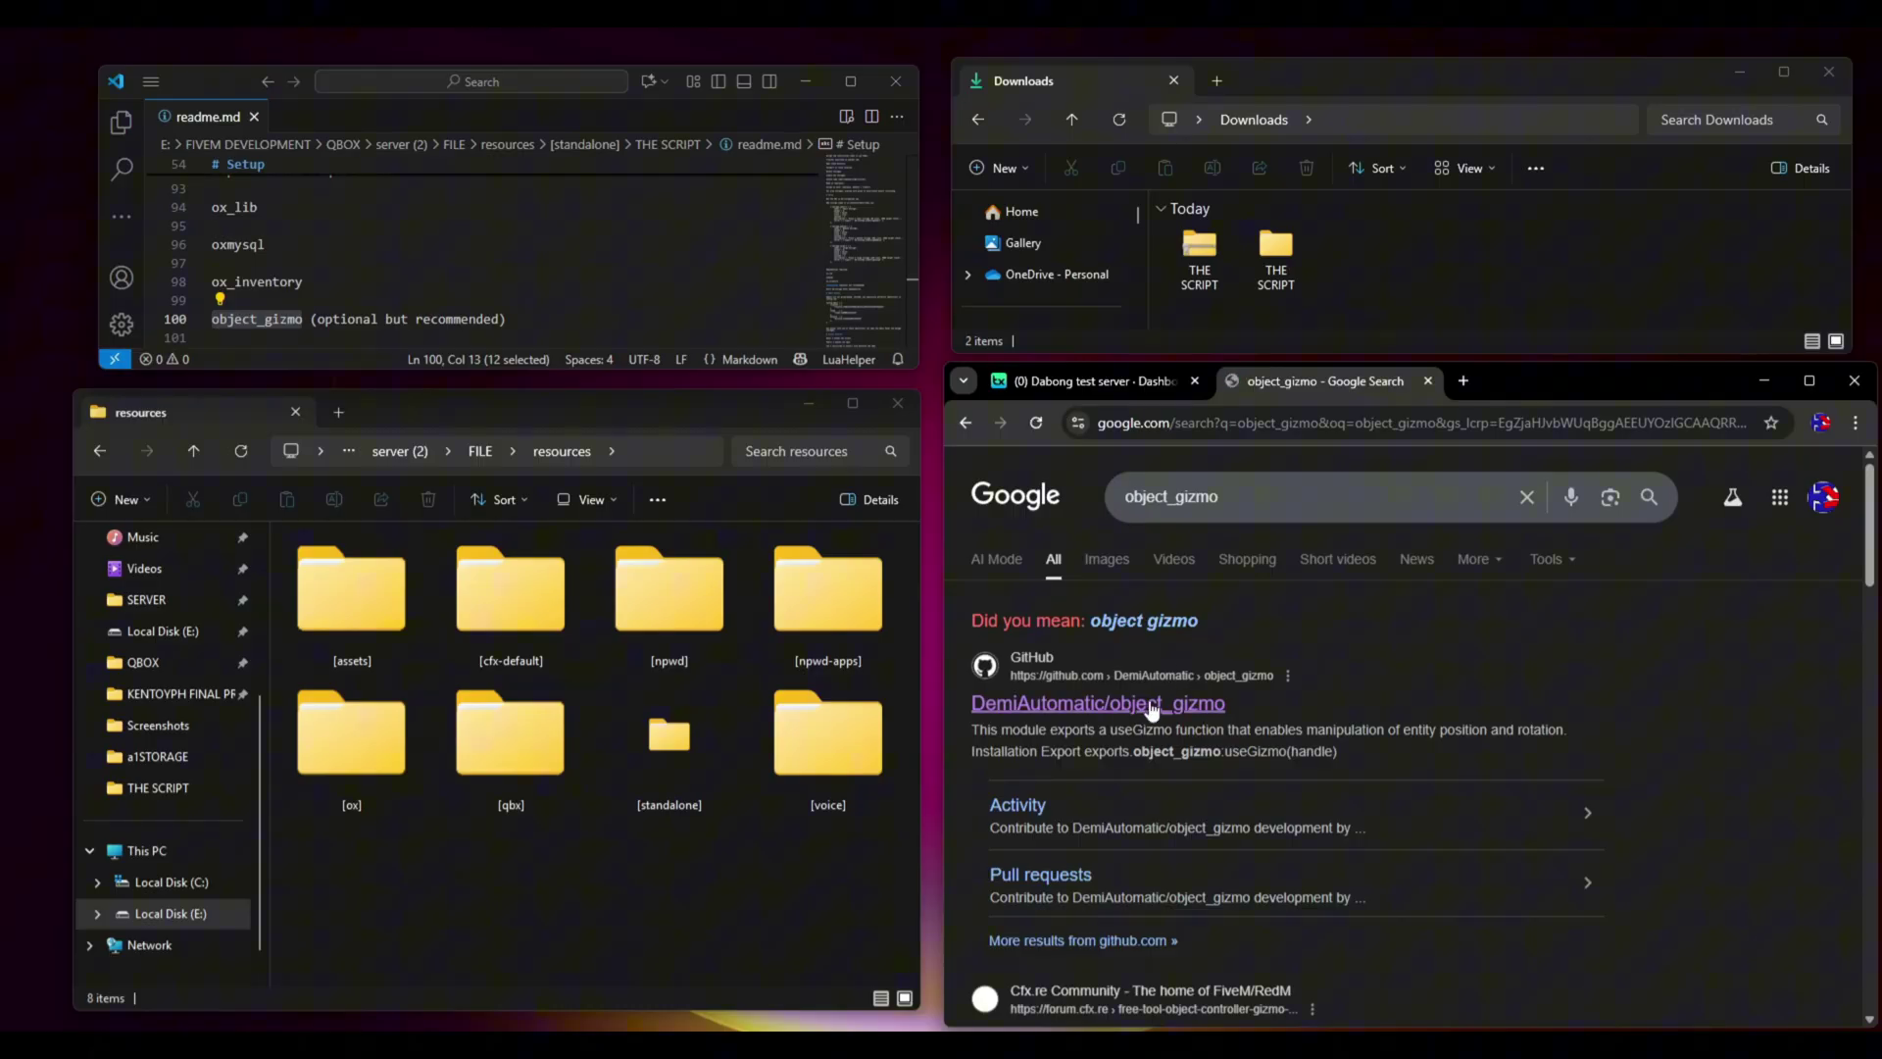
{"action": "left_click", "coordinate": [1153, 706]}
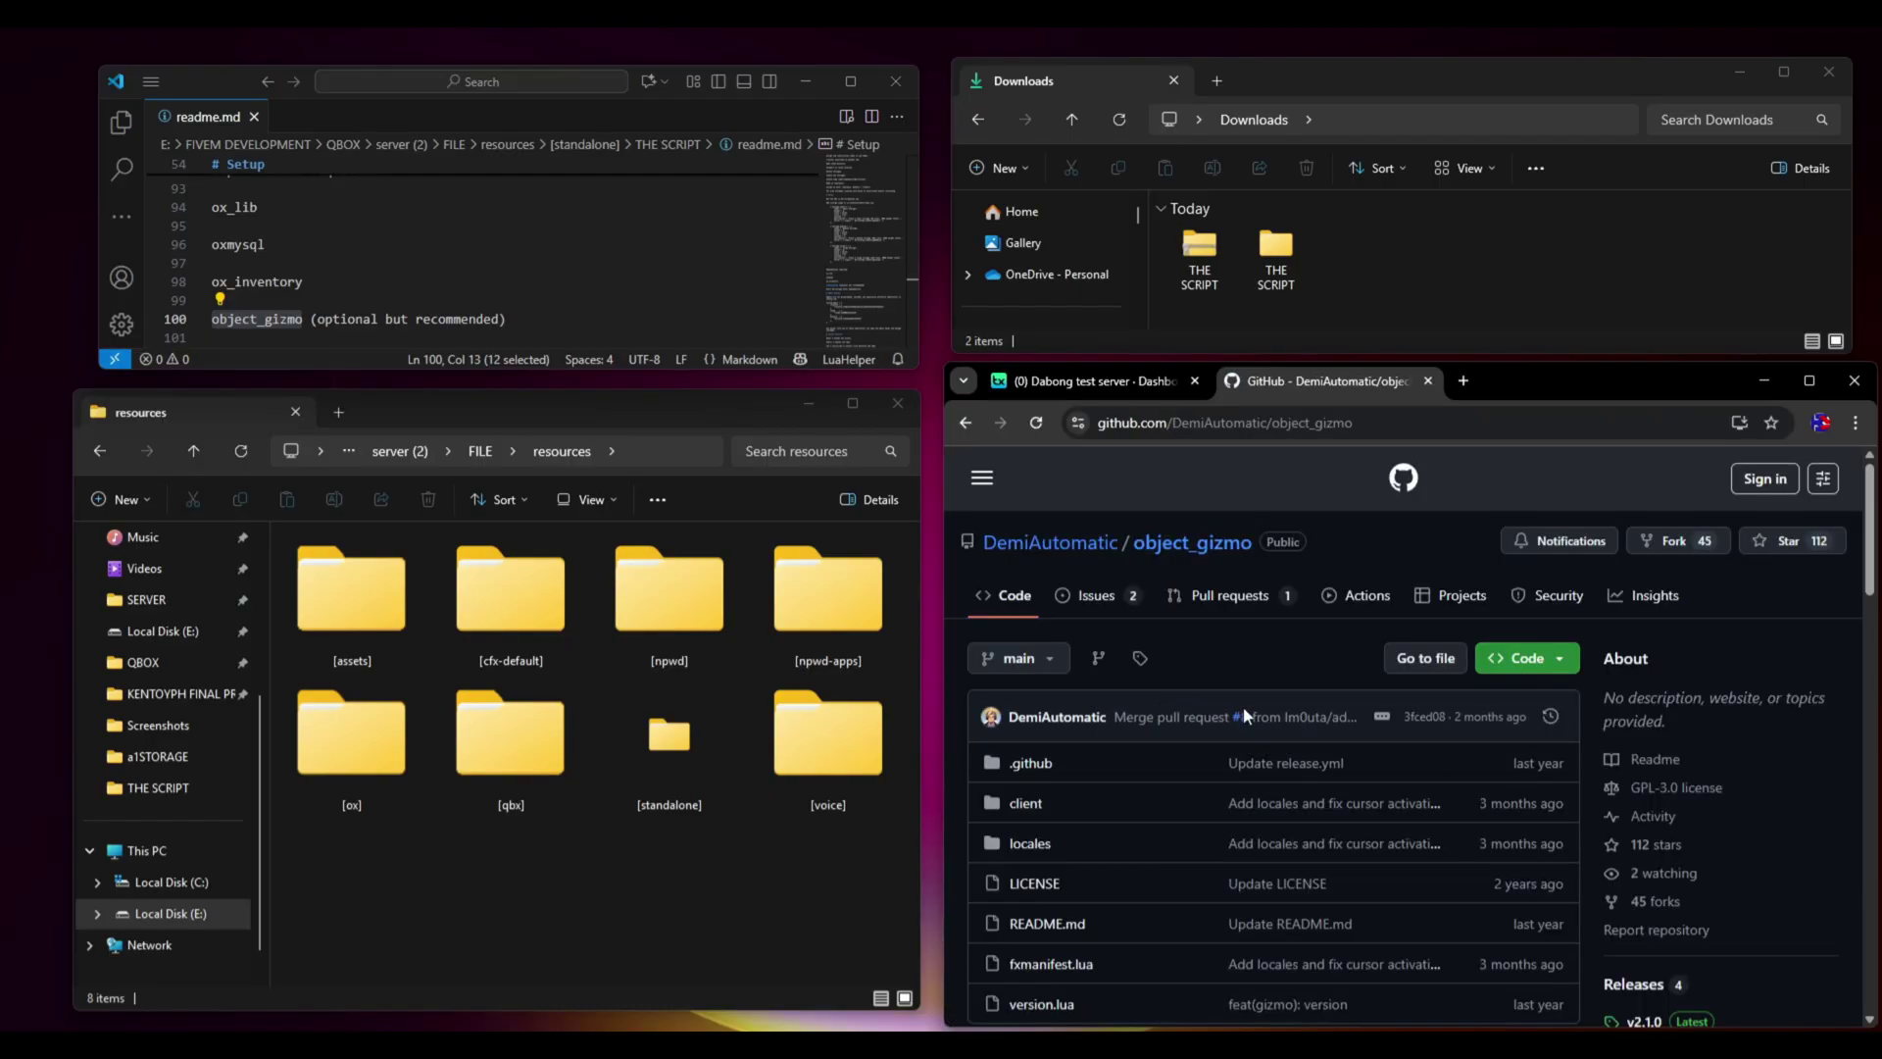
Step: Open the latest object_gizmo release, v2.1.0, and download its Source code (zip) asset
{"action": "scroll", "coordinate": [1808, 674], "scroll_direction": "down", "scroll_amount": 5}
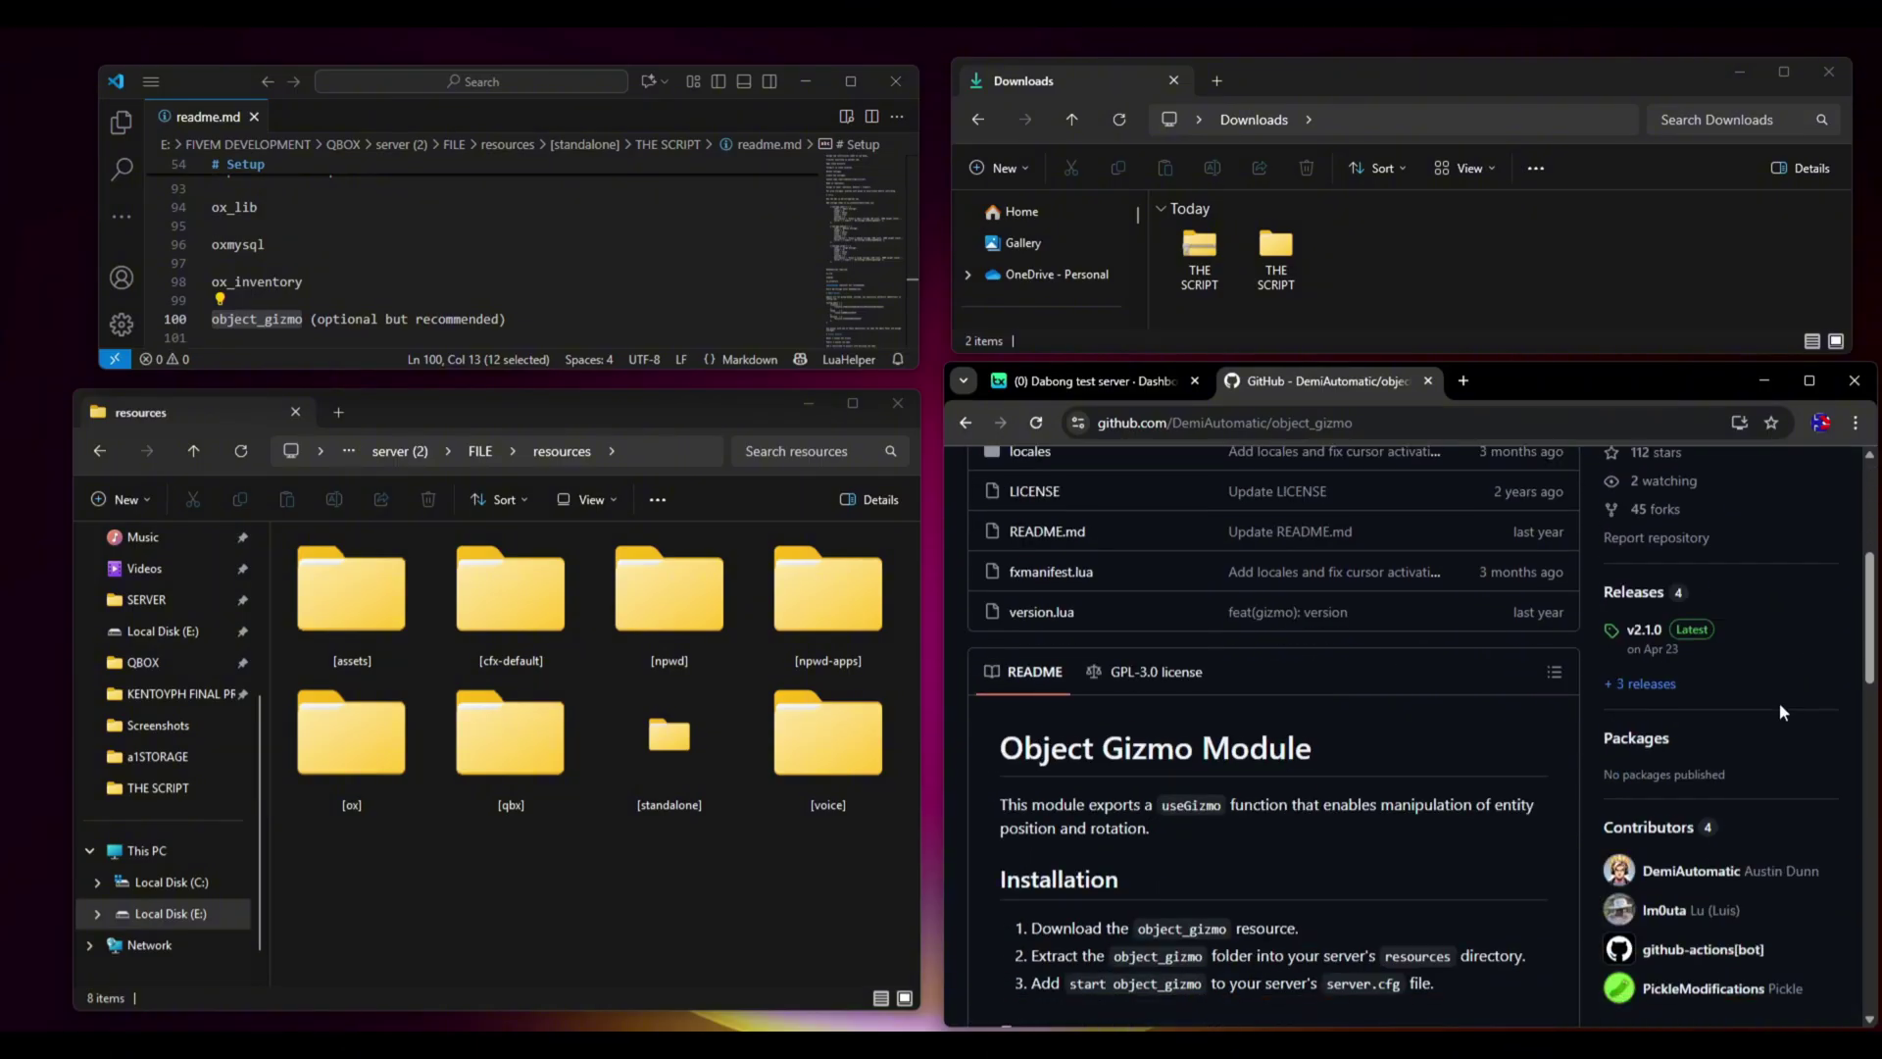
{"action": "left_click", "coordinate": [1696, 637]}
{"action": "scroll", "coordinate": [1165, 787], "scroll_direction": "down", "scroll_amount": 2}
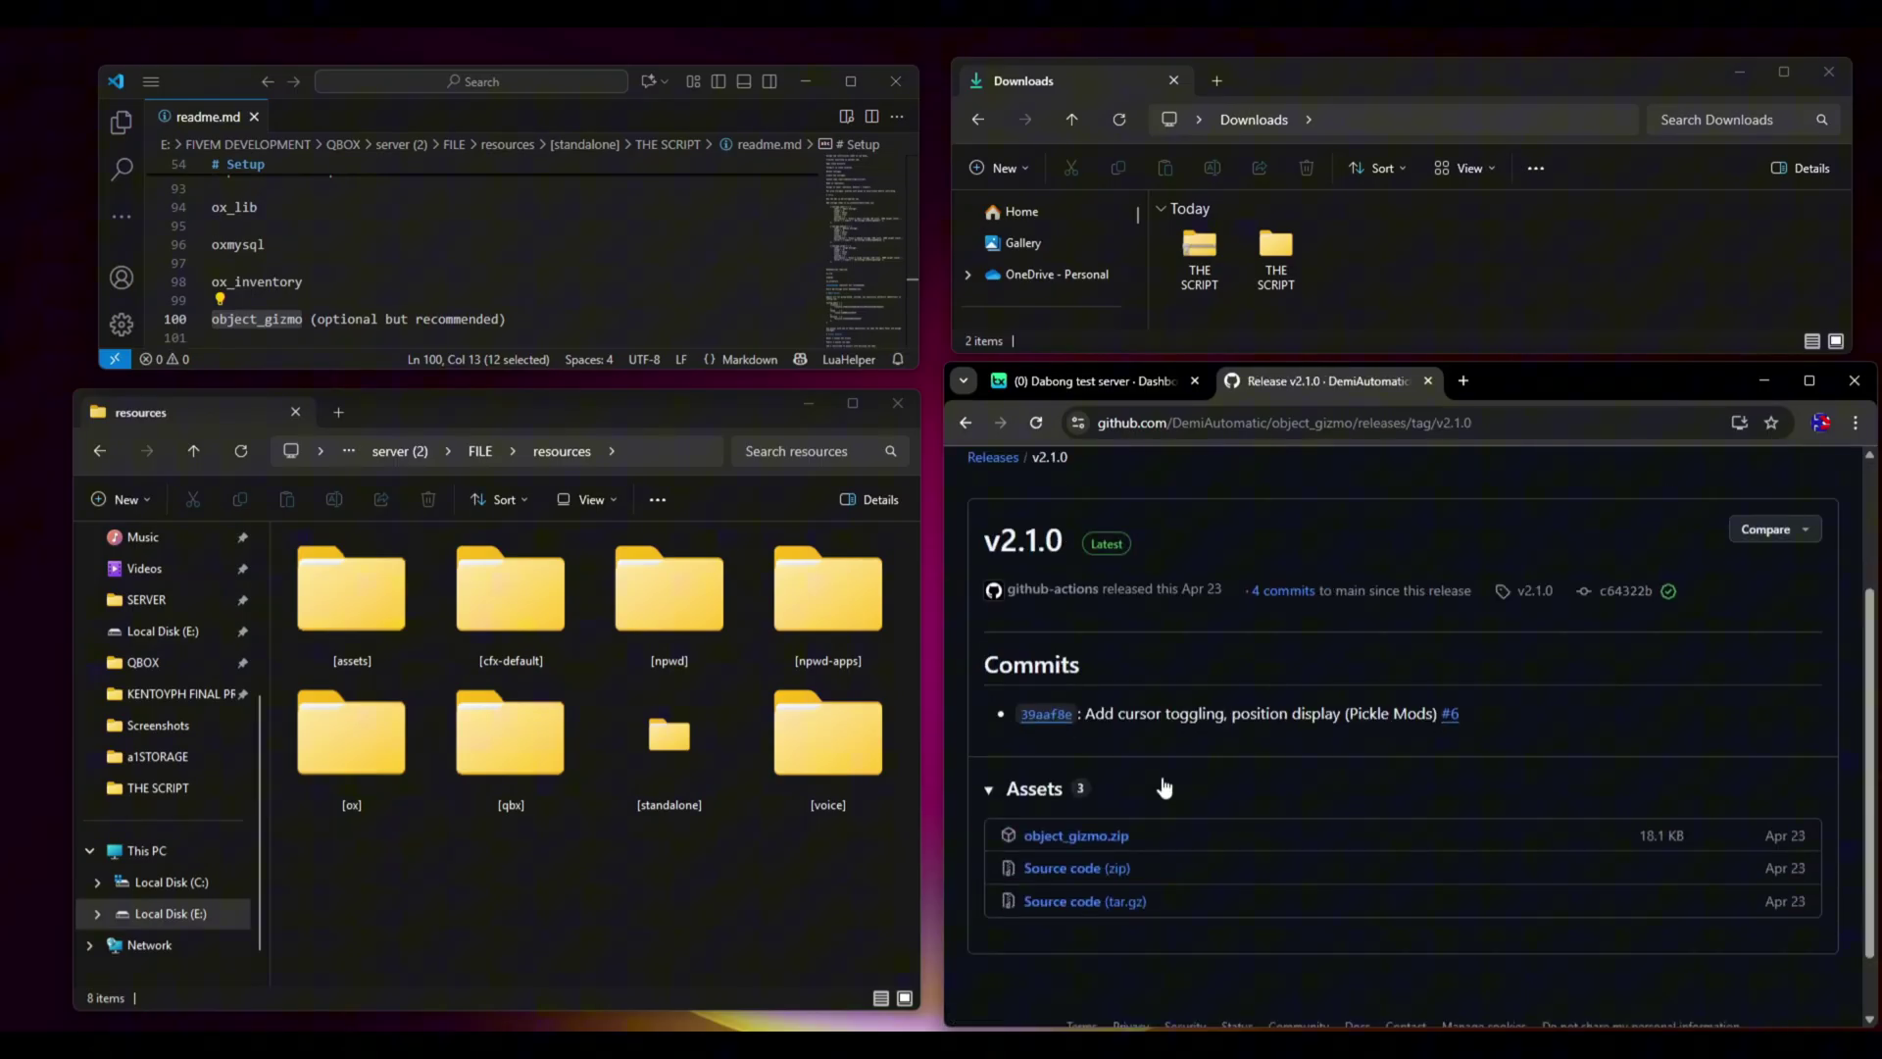
{"action": "left_click", "coordinate": [1082, 869]}
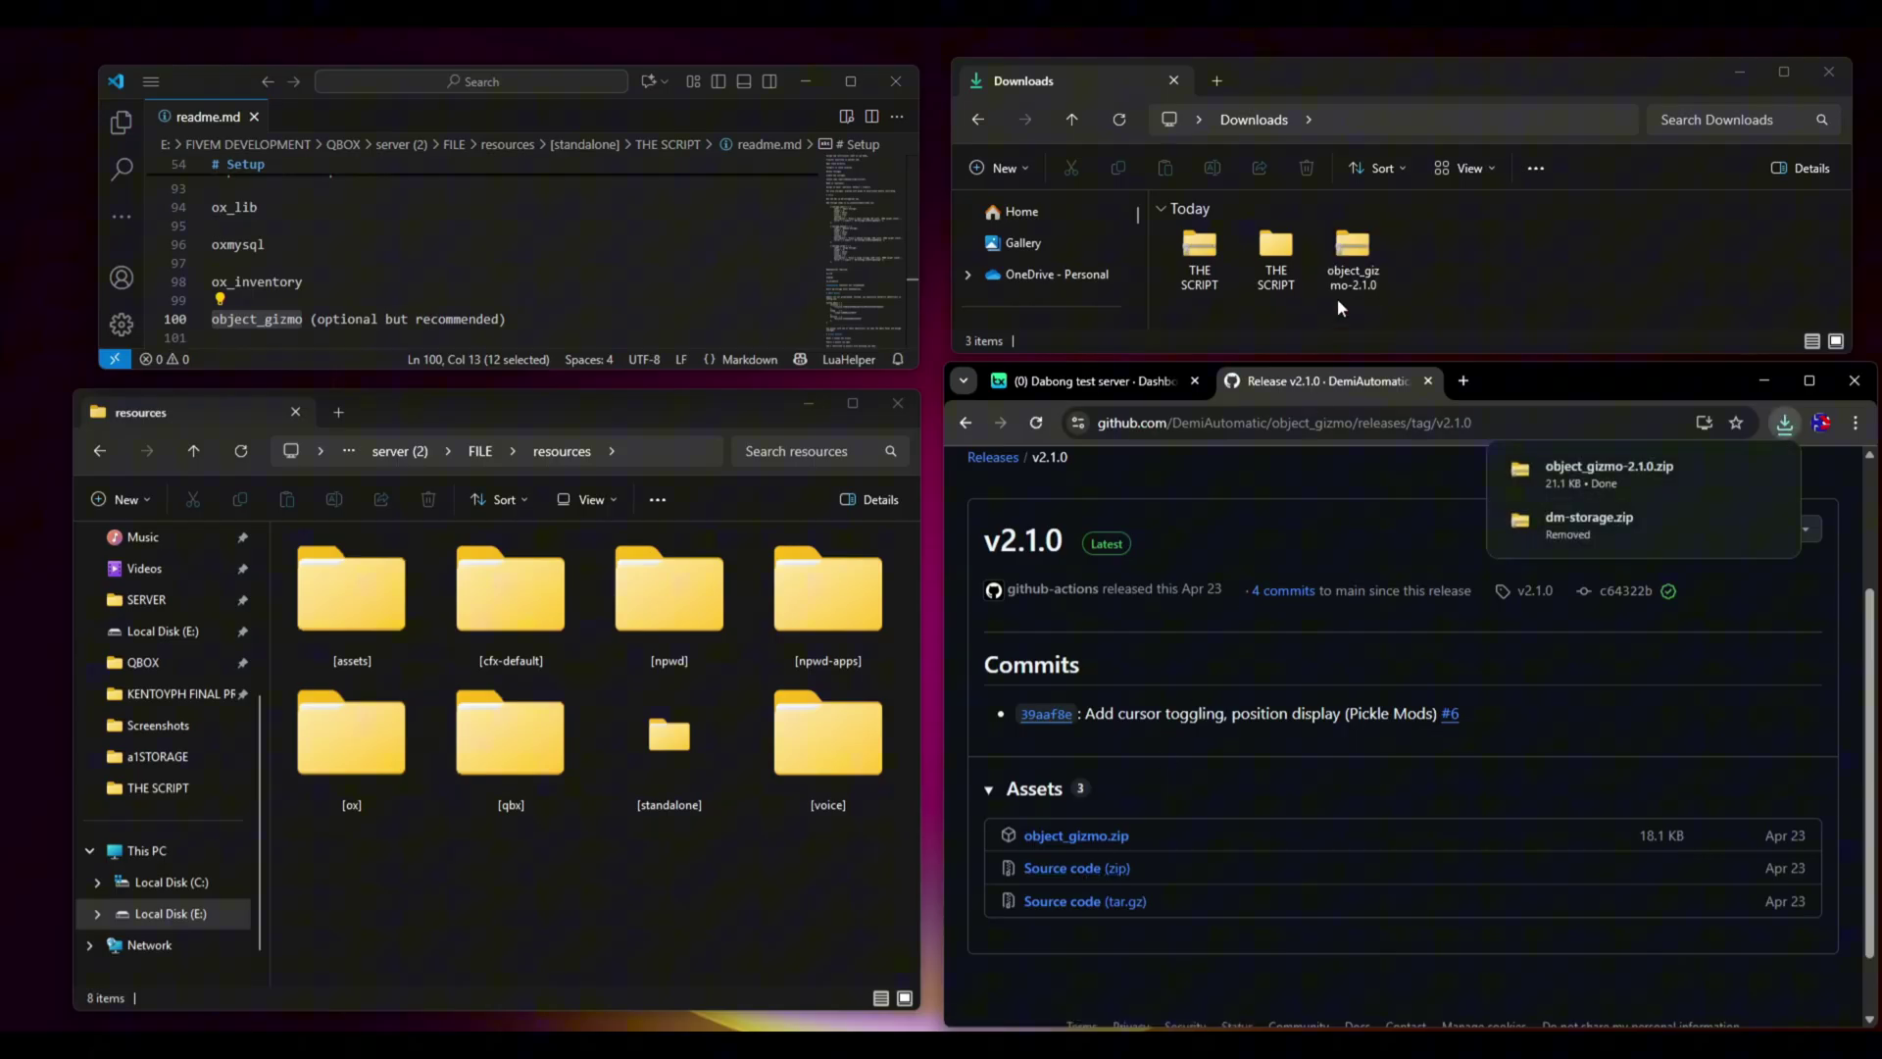
Step: Extract the downloaded object_gizmo-2.1.0 archive in Downloads and open the extracted object_gizmo-2.1.0 folder
{"action": "left_click", "coordinate": [1348, 273]}
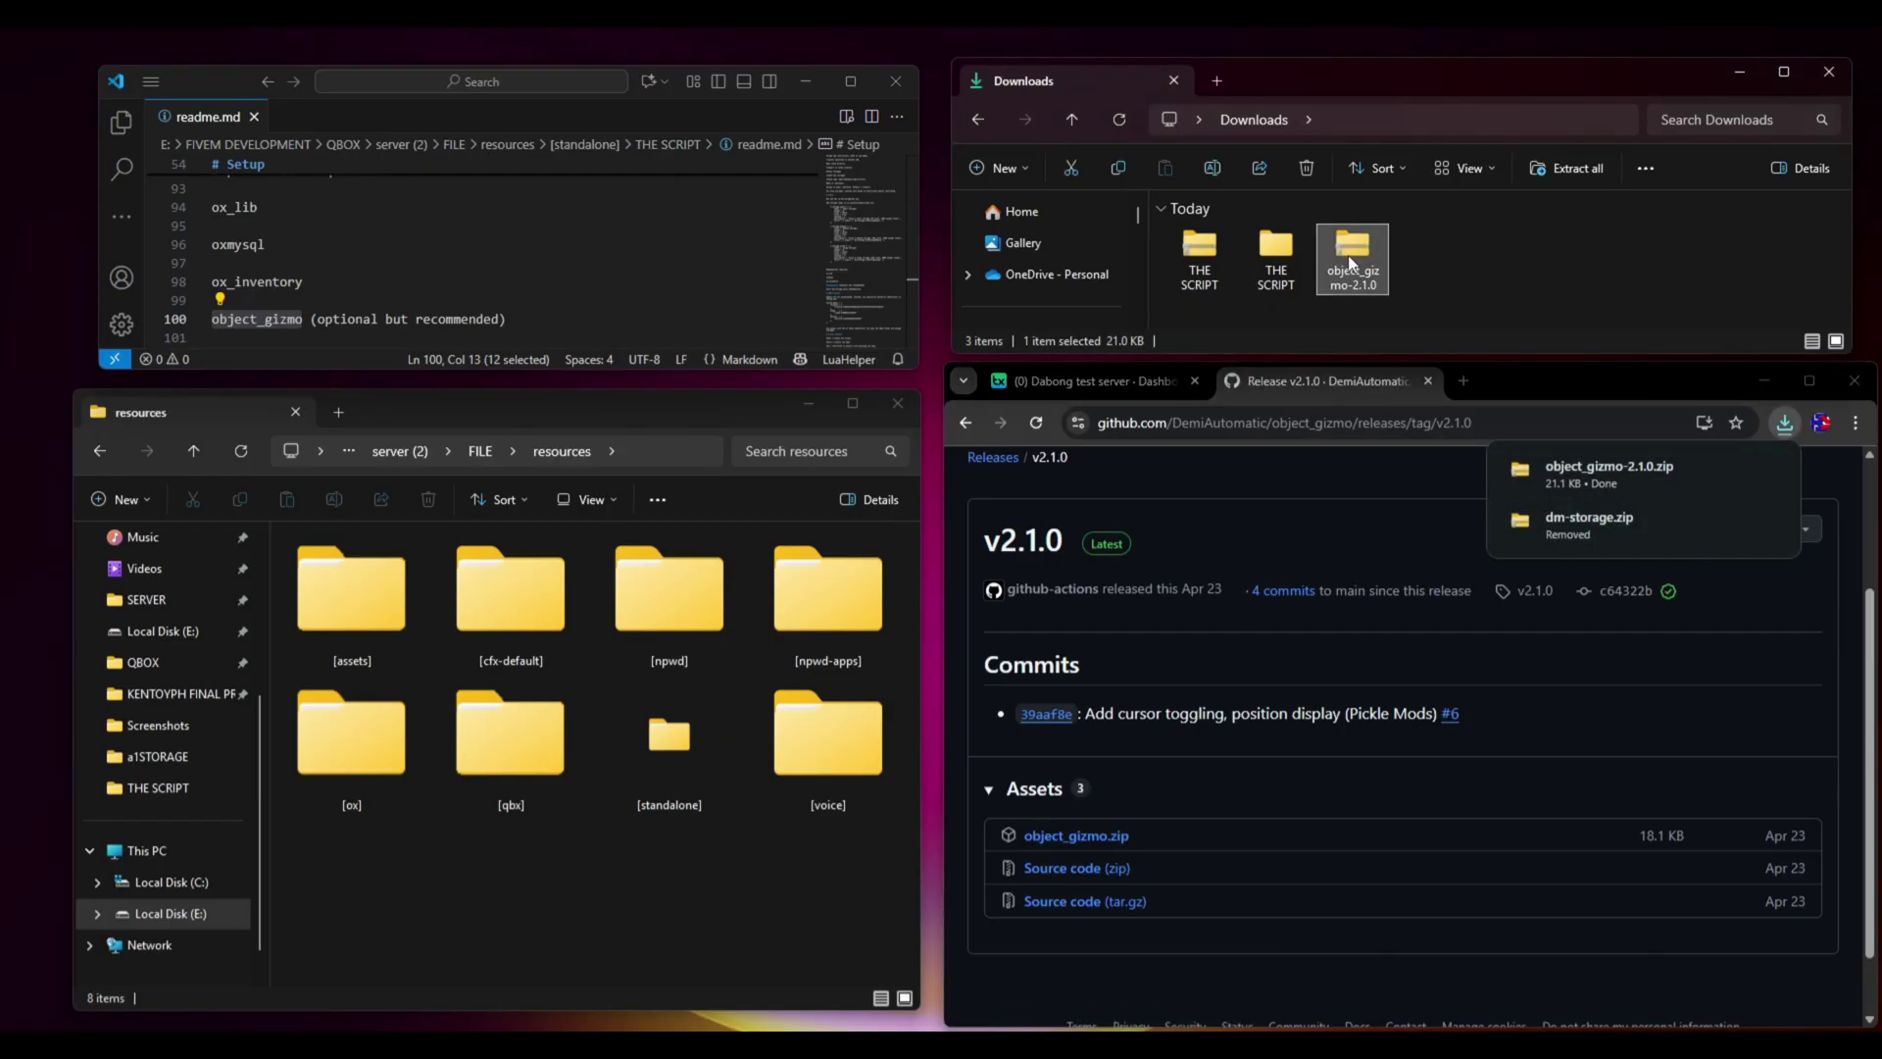
{"action": "right_click", "coordinate": [1351, 263]}
{"action": "left_click", "coordinate": [1410, 717]}
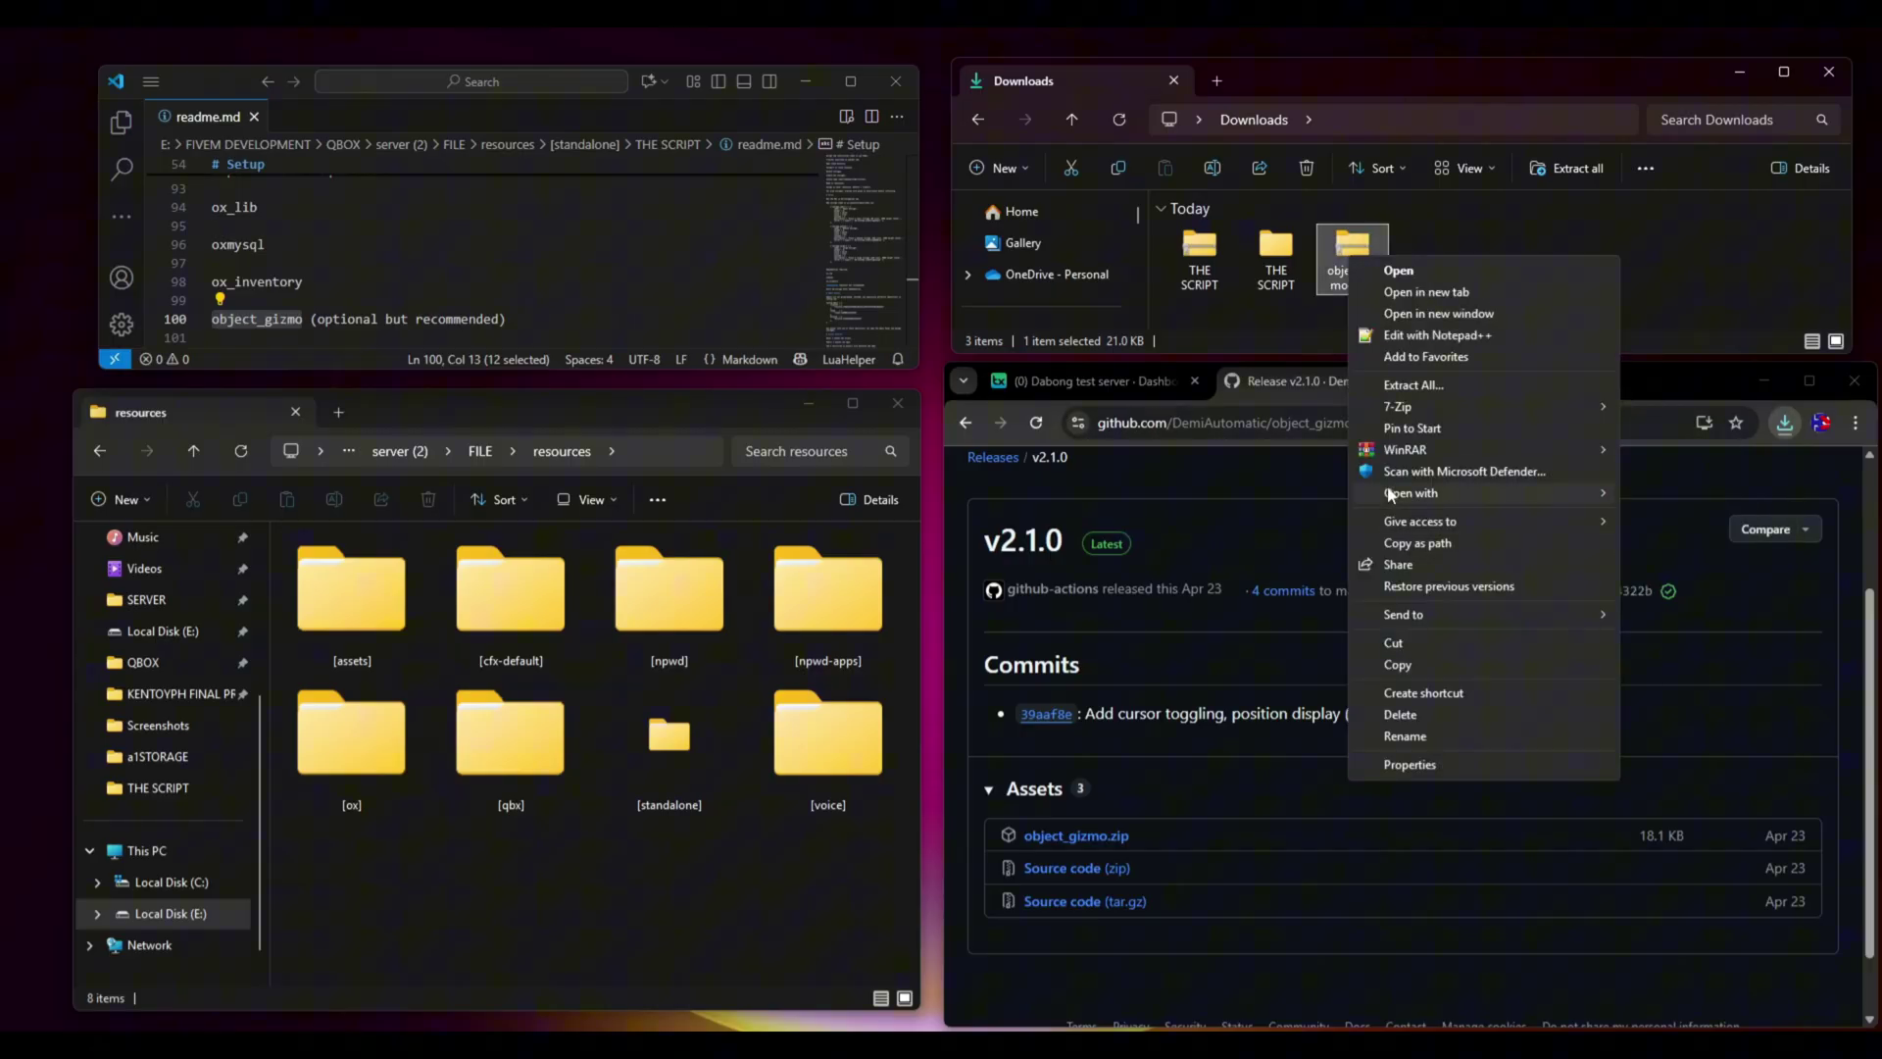
{"action": "mouse_move", "coordinate": [1388, 449]}
{"action": "left_click", "coordinate": [1213, 521]}
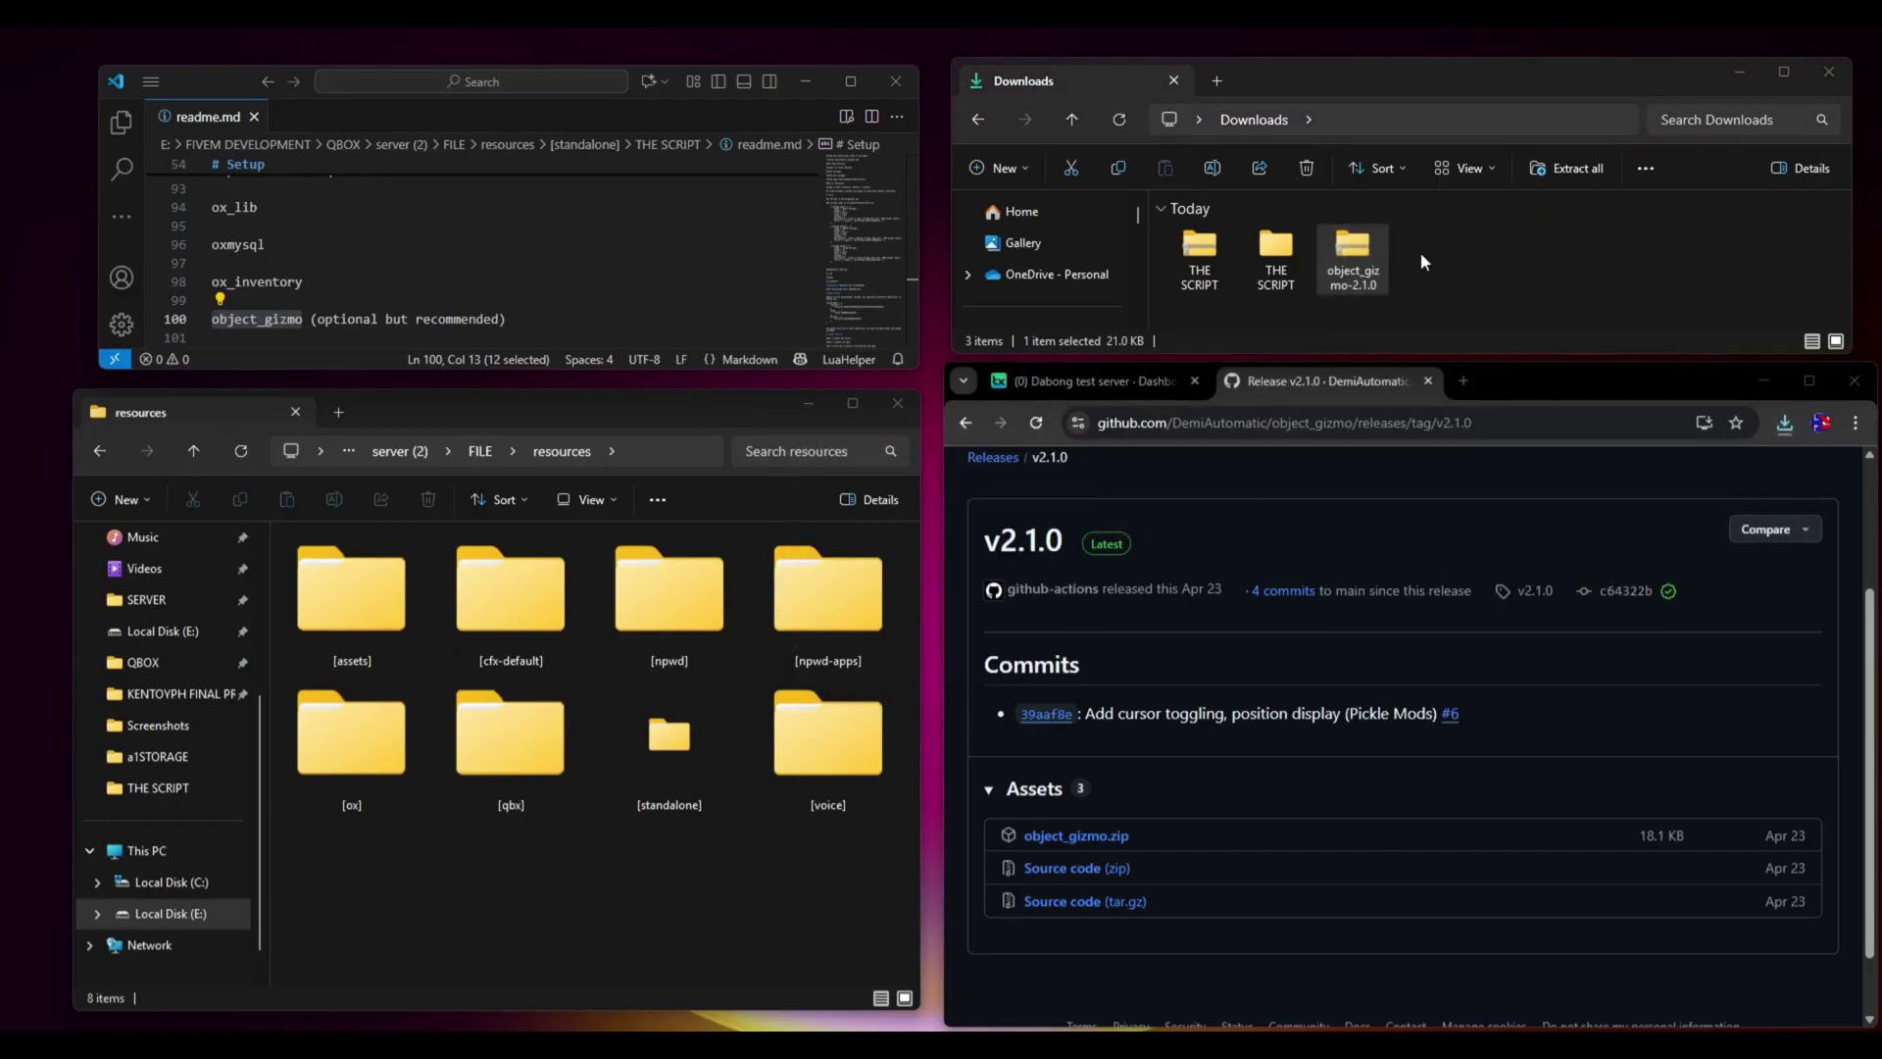
{"action": "double_click", "coordinate": [1345, 257]}
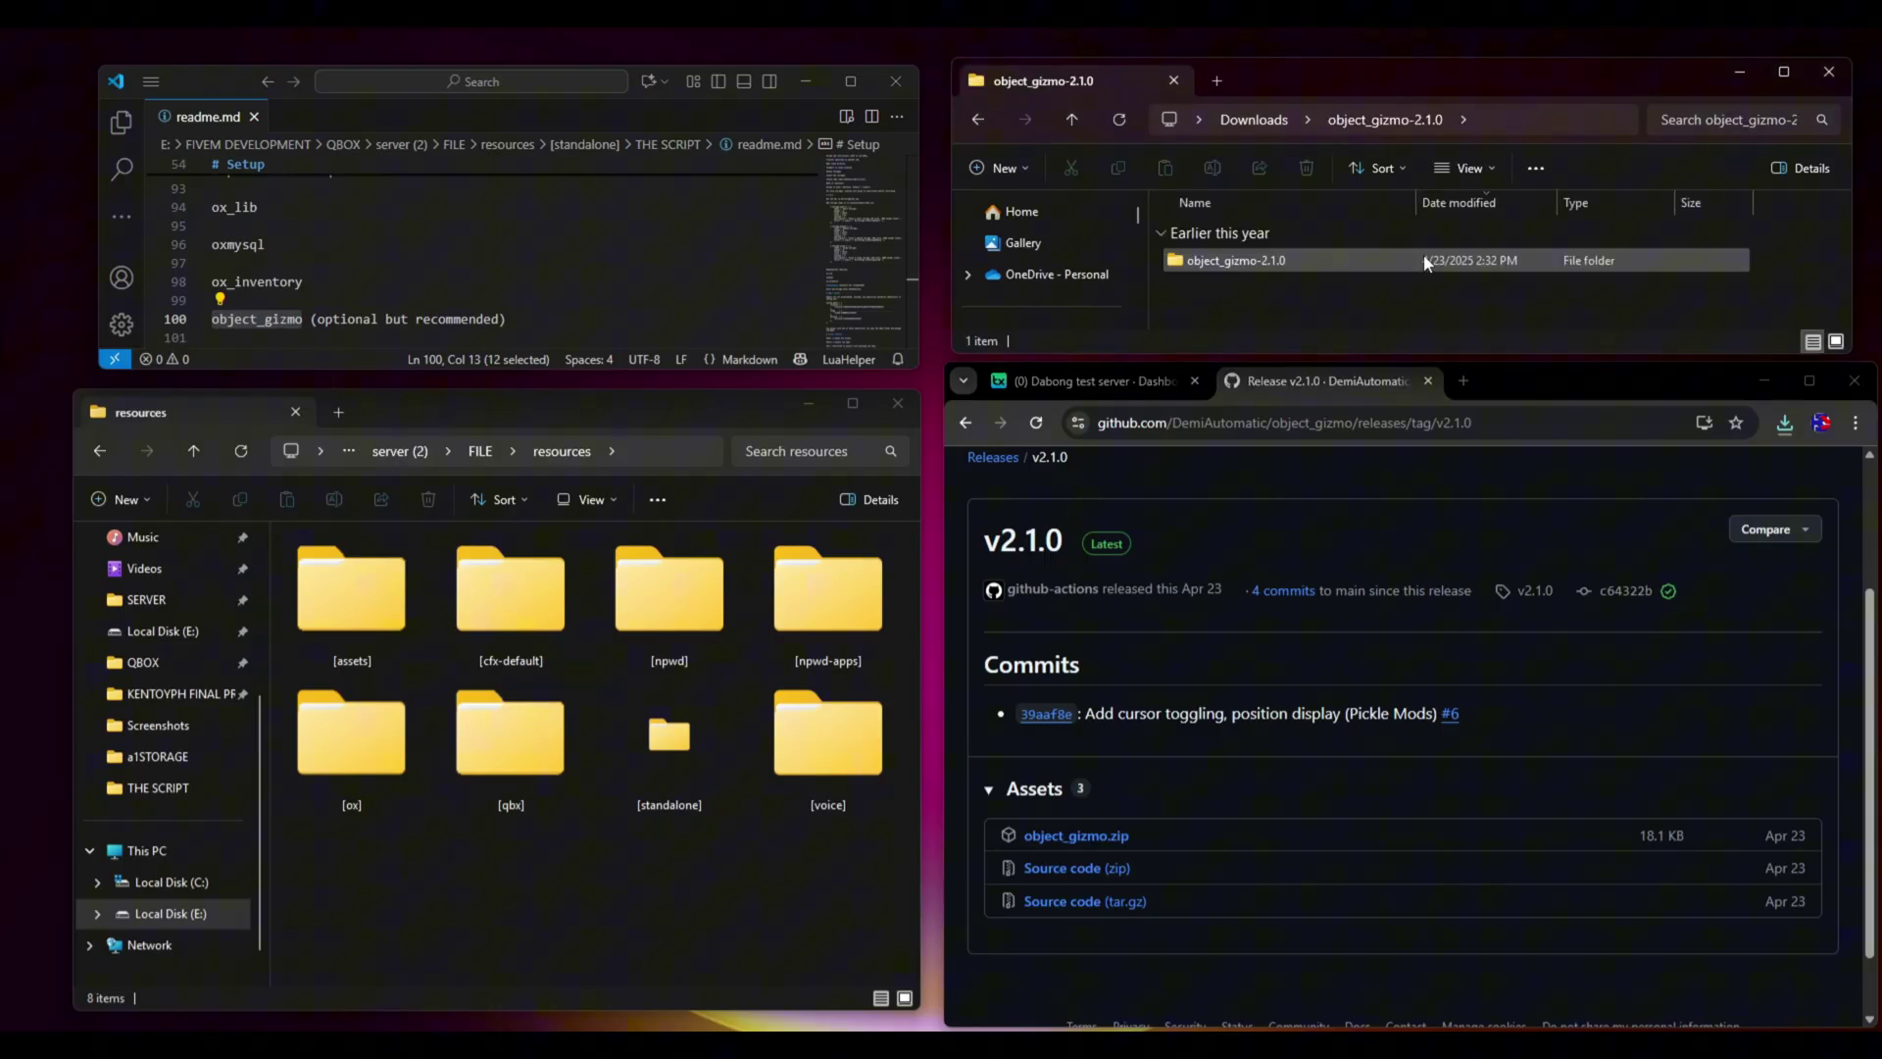
Step: Check the contents of the inner object_gizmo-2.1.0 folder and rename that folder as object_gizmo
{"action": "double_click", "coordinate": [1320, 260]}
{"action": "key", "text": "alt+Left"}
{"action": "left_click", "coordinate": [1292, 261]}
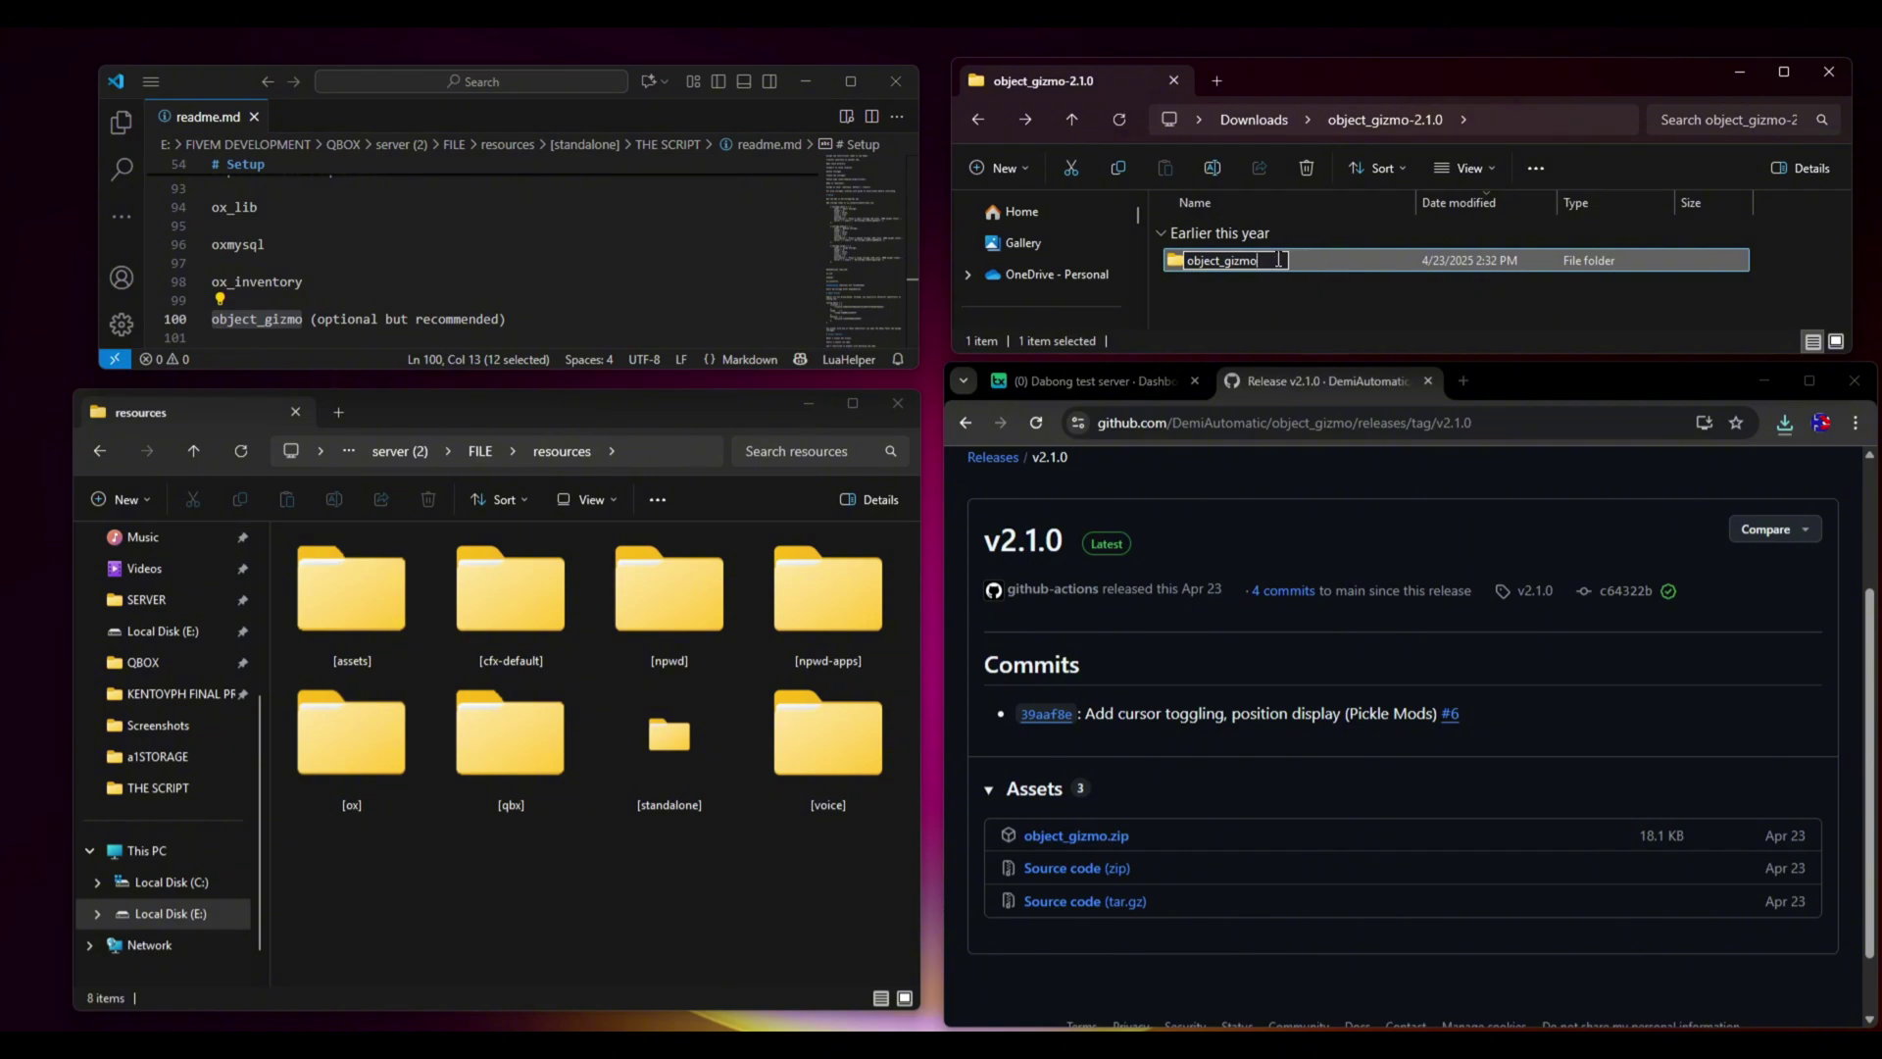
{"action": "key", "text": "Return"}
Step: Place the object_gizmo folder in the server's resources/[standalone] folder
{"action": "left_click", "coordinate": [1255, 292]}
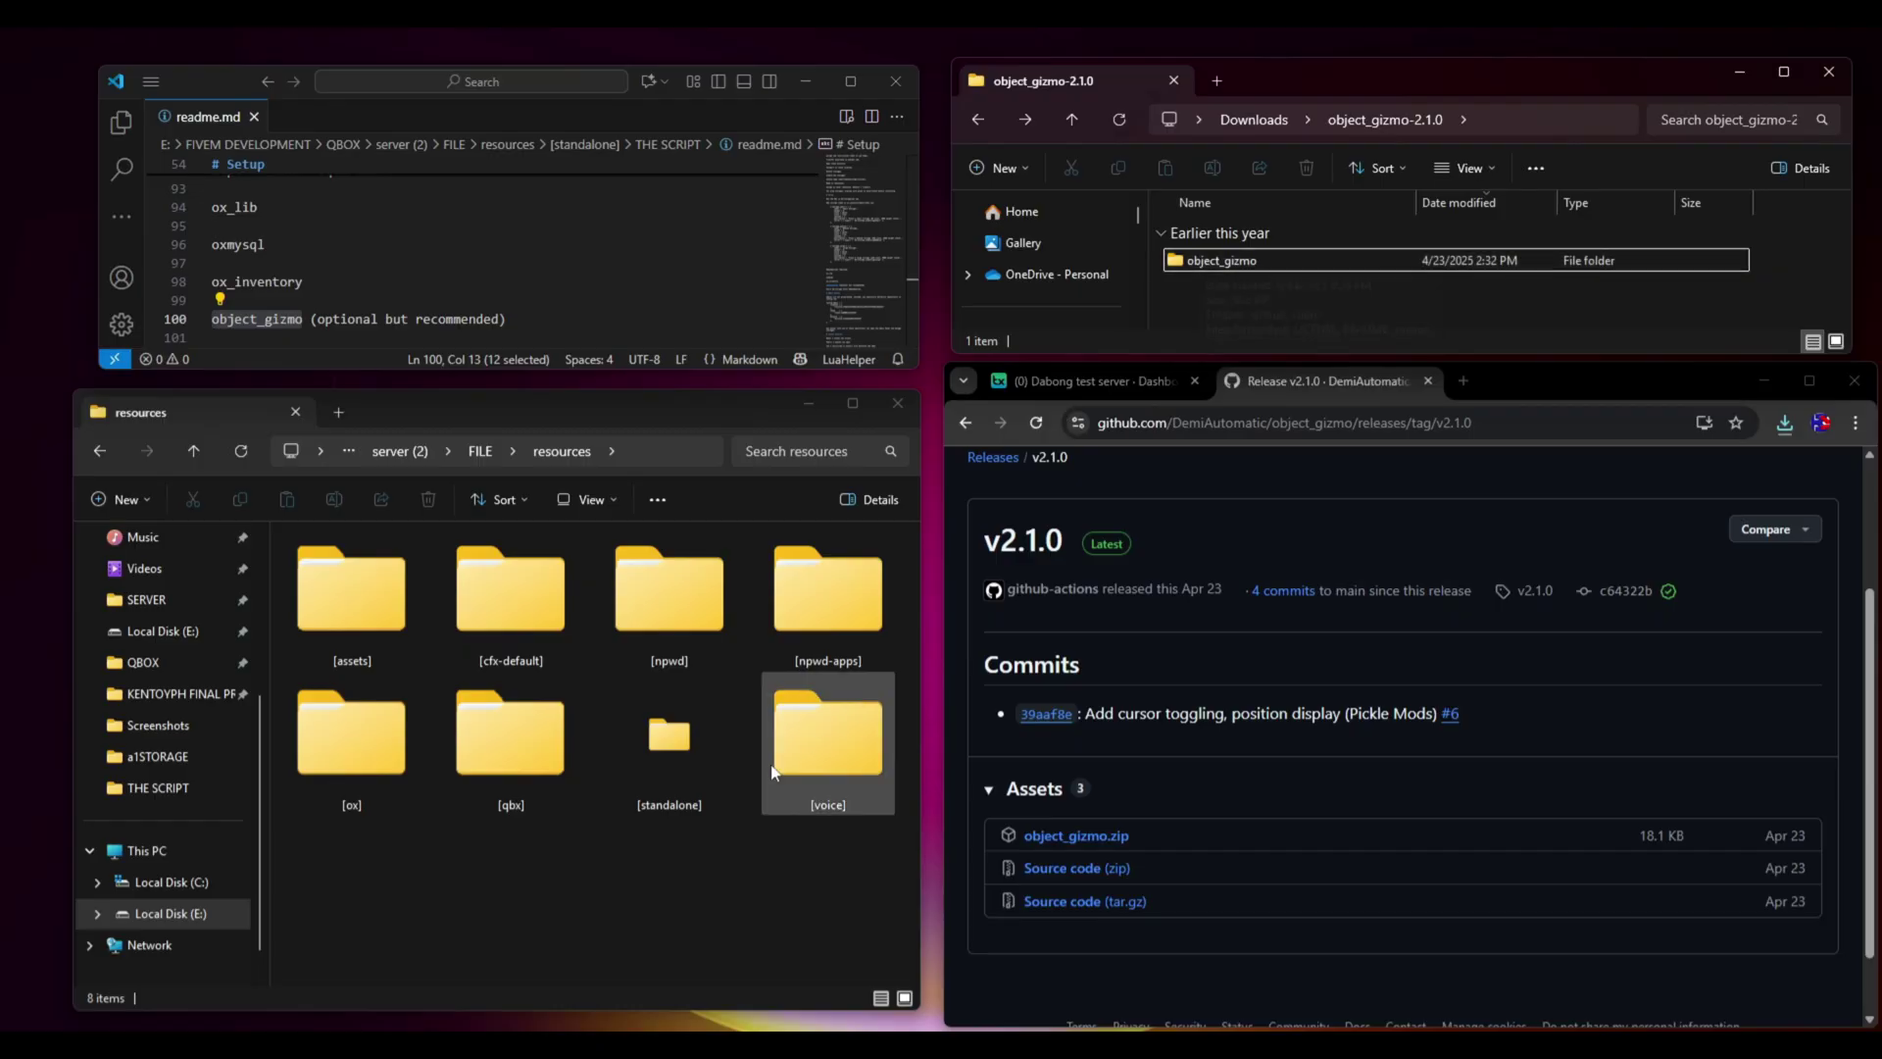
{"action": "left_click", "coordinate": [683, 784]}
{"action": "double_click", "coordinate": [680, 777]}
{"action": "left_click_drag", "start_coordinate": [1217, 267], "coordinate": [886, 596]}
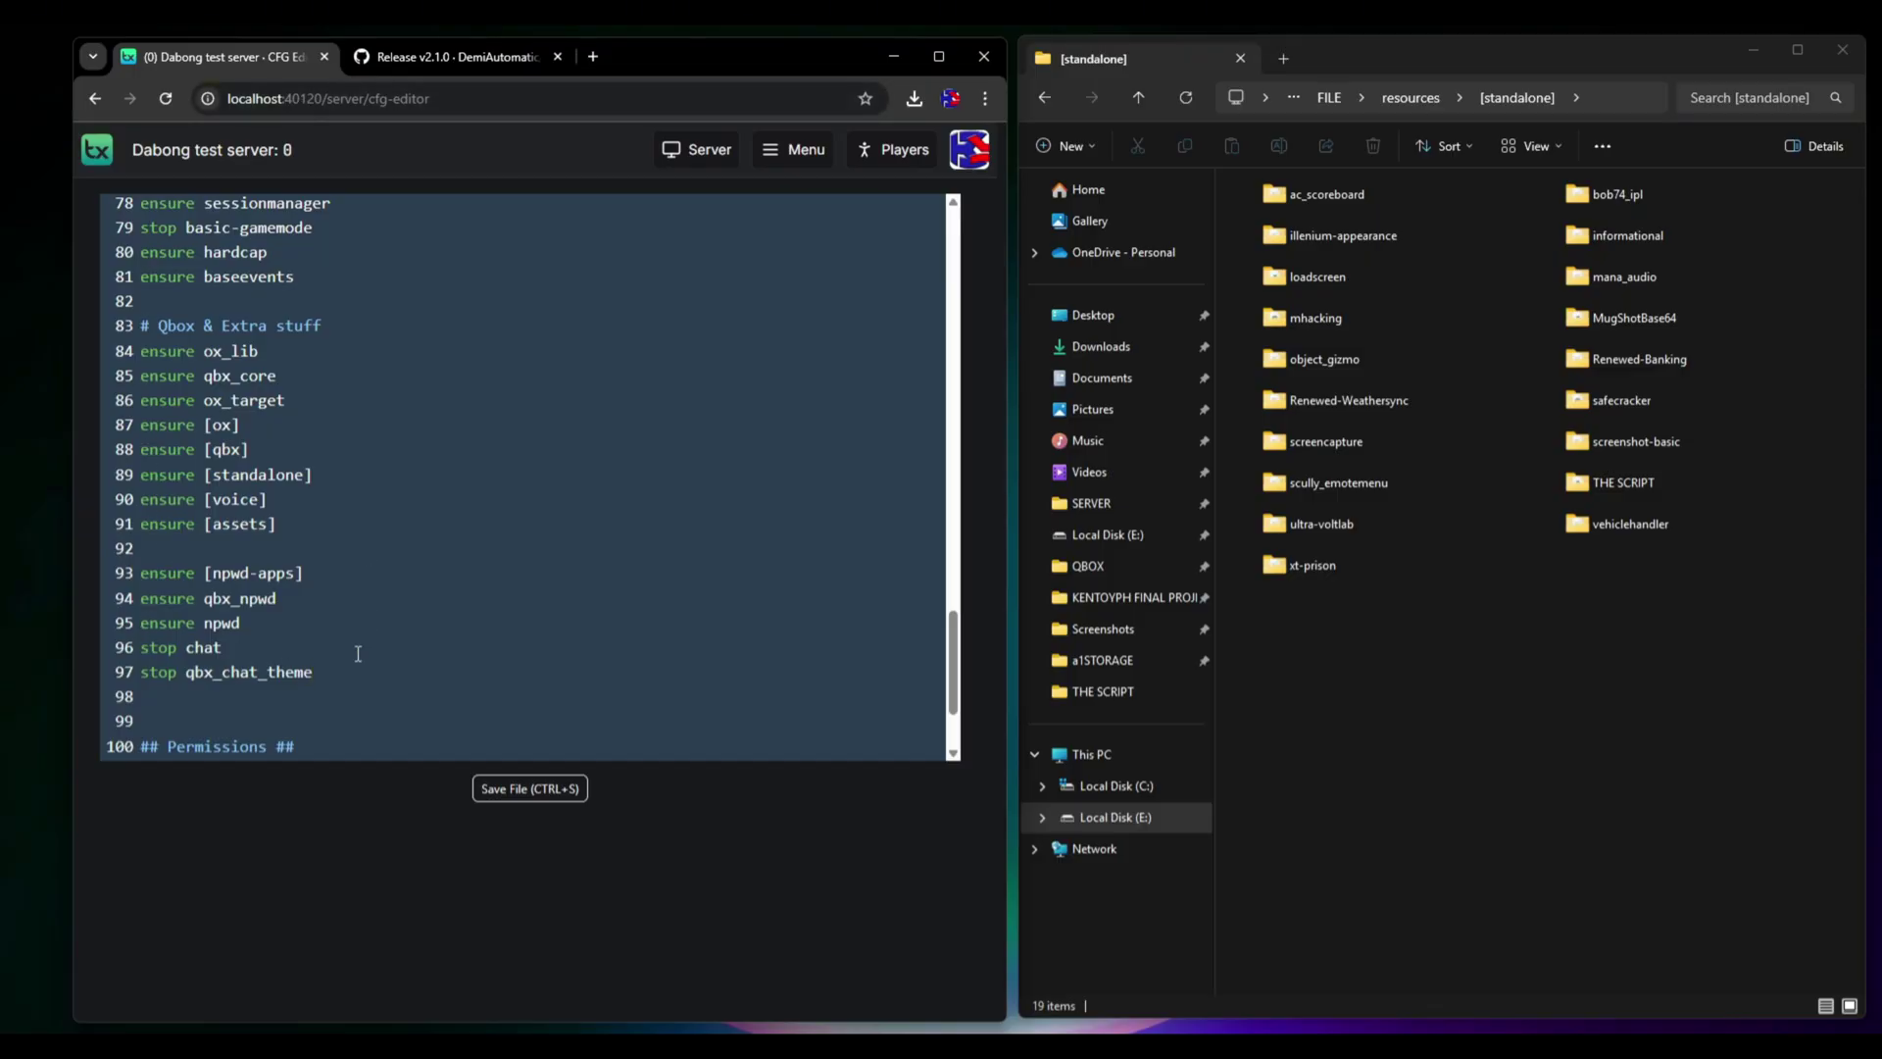
Step: In txAdmin's CFG Editor, add the line "ensure object_gizmo" below "stop qbx_chat_theme", copying the resource name from its folder
{"action": "key", "text": "Return"}
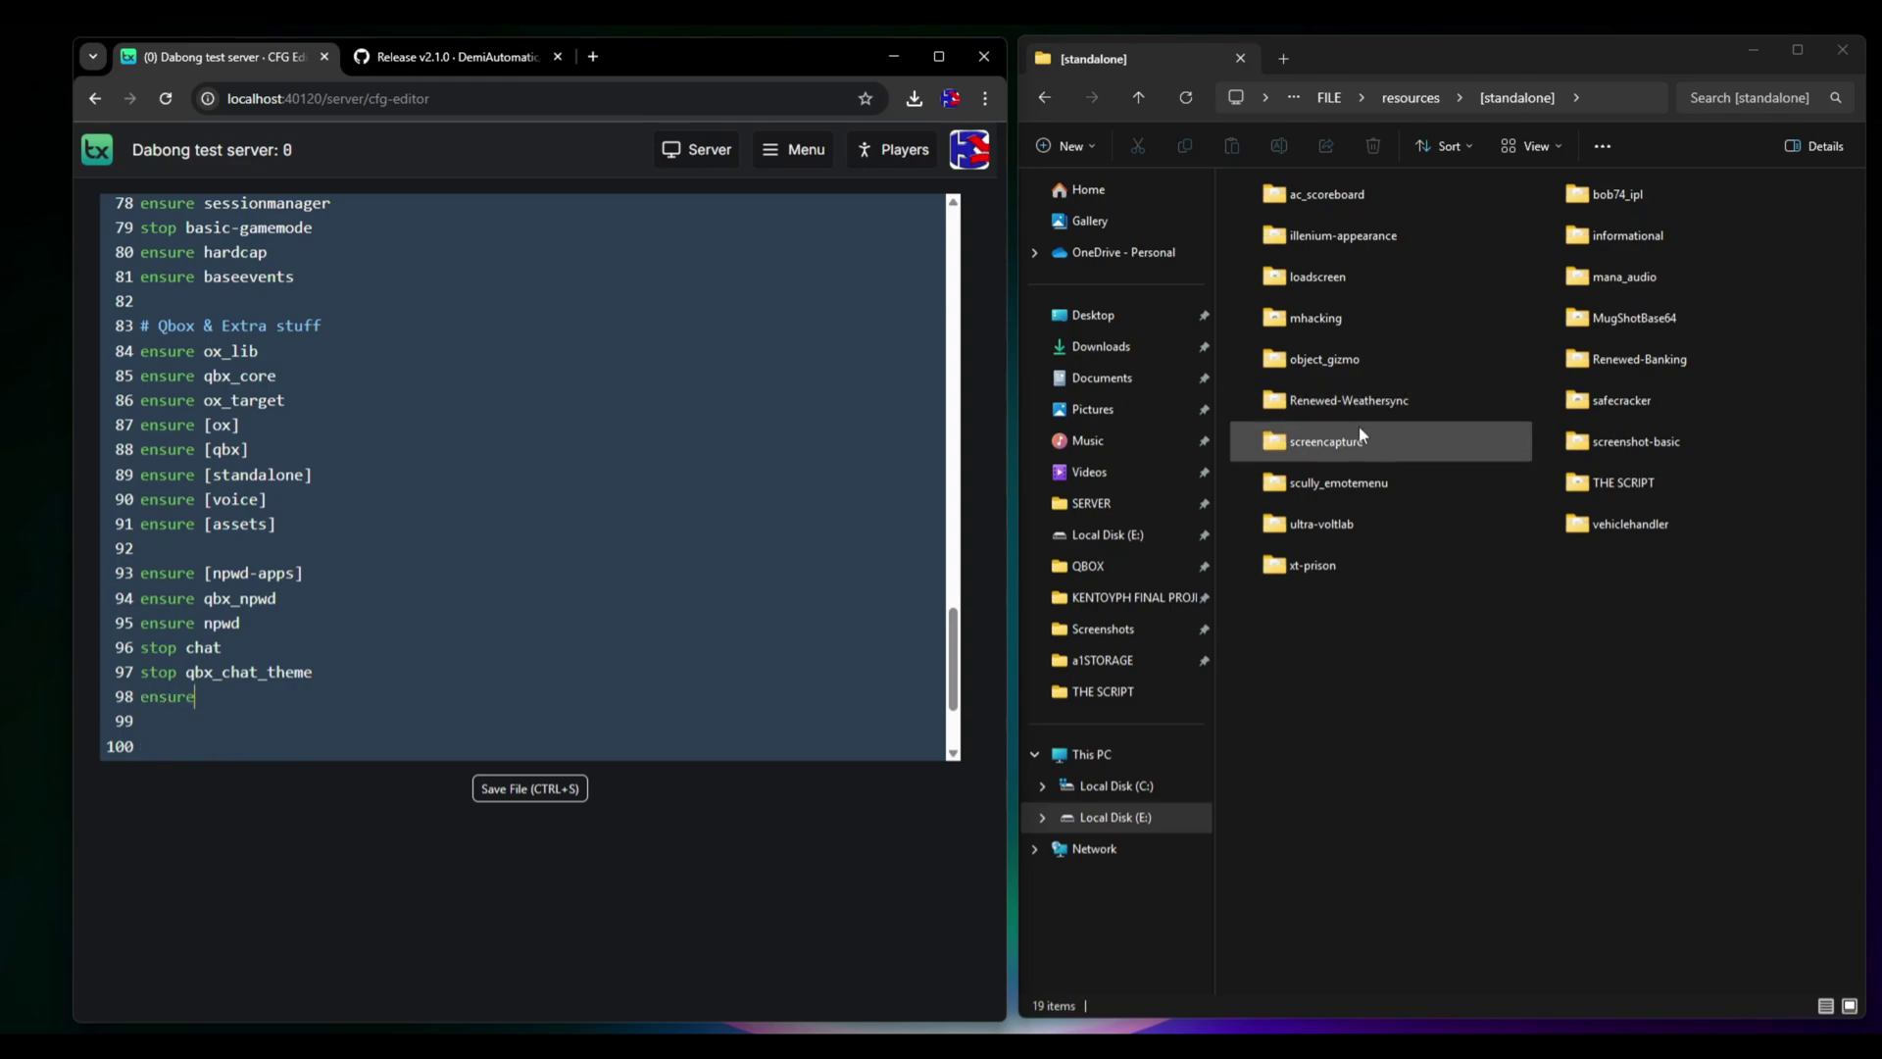
{"action": "left_click", "coordinate": [1358, 367]}
{"action": "right_click", "coordinate": [1361, 369]}
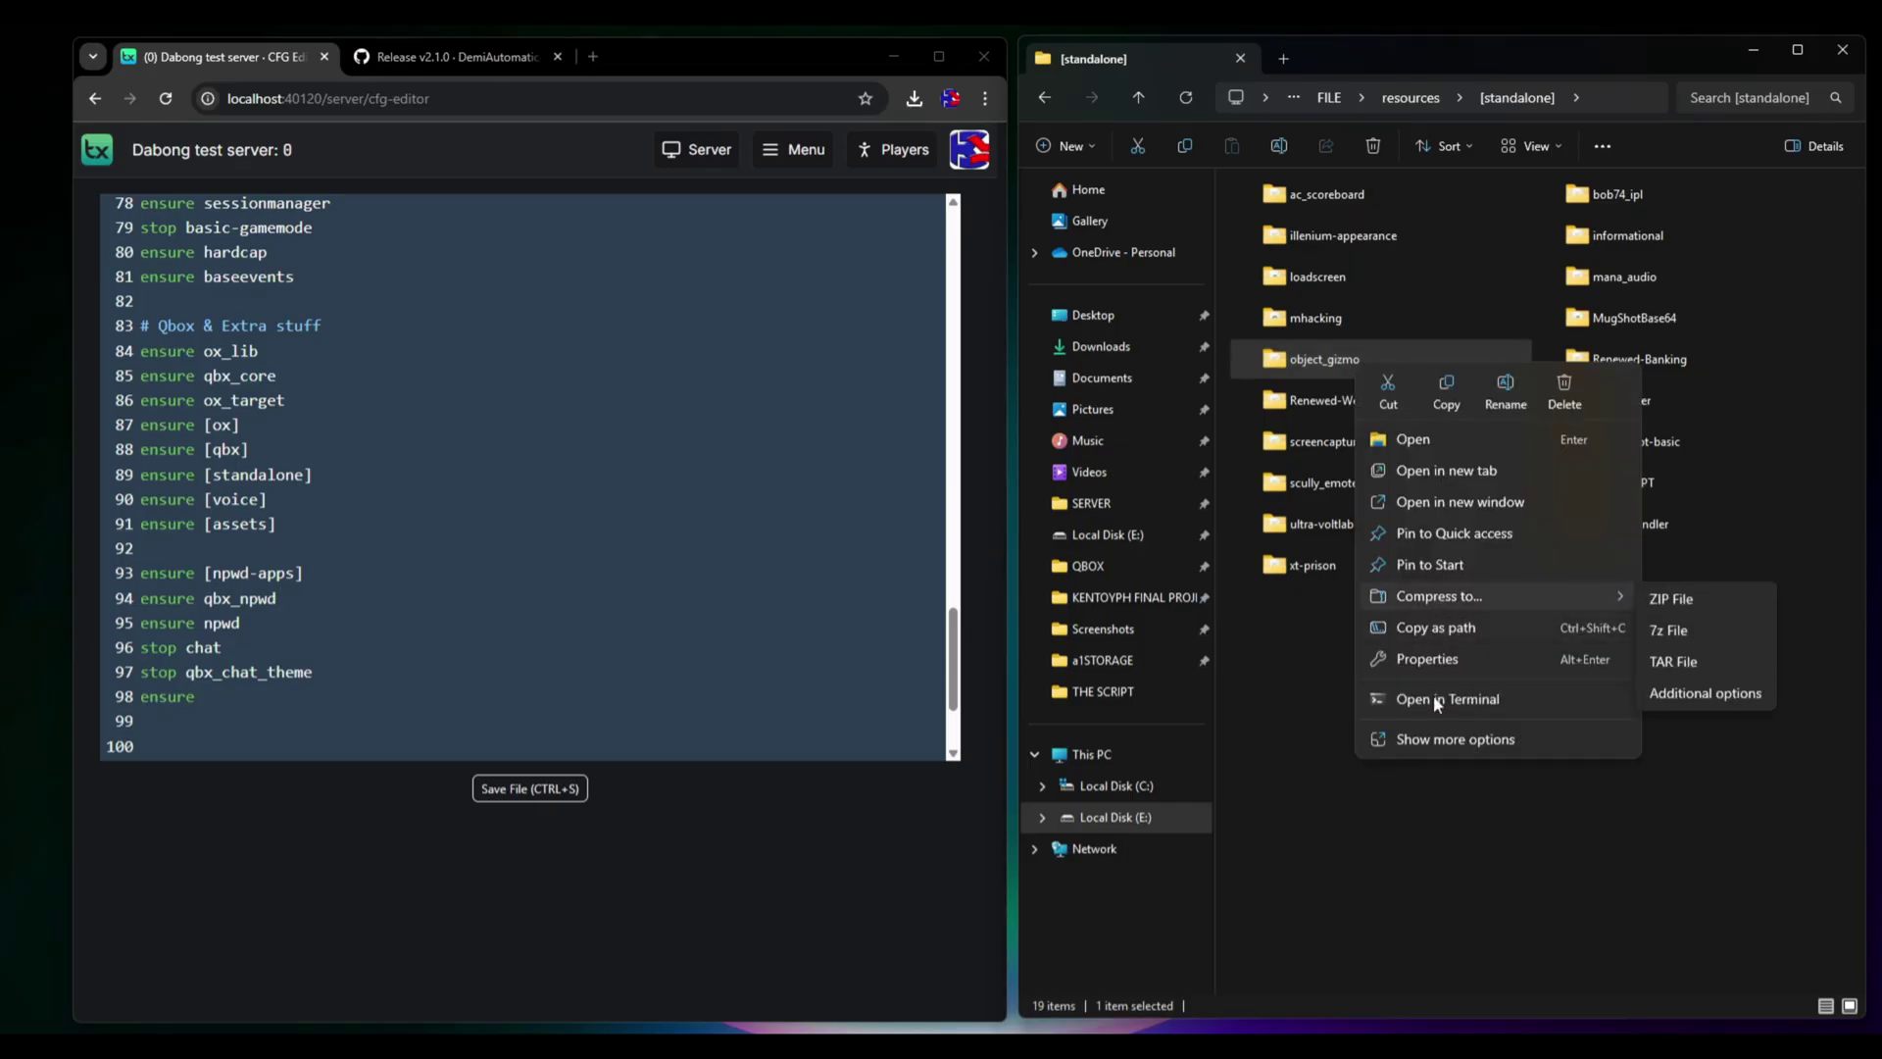
{"action": "left_click", "coordinate": [1421, 741]}
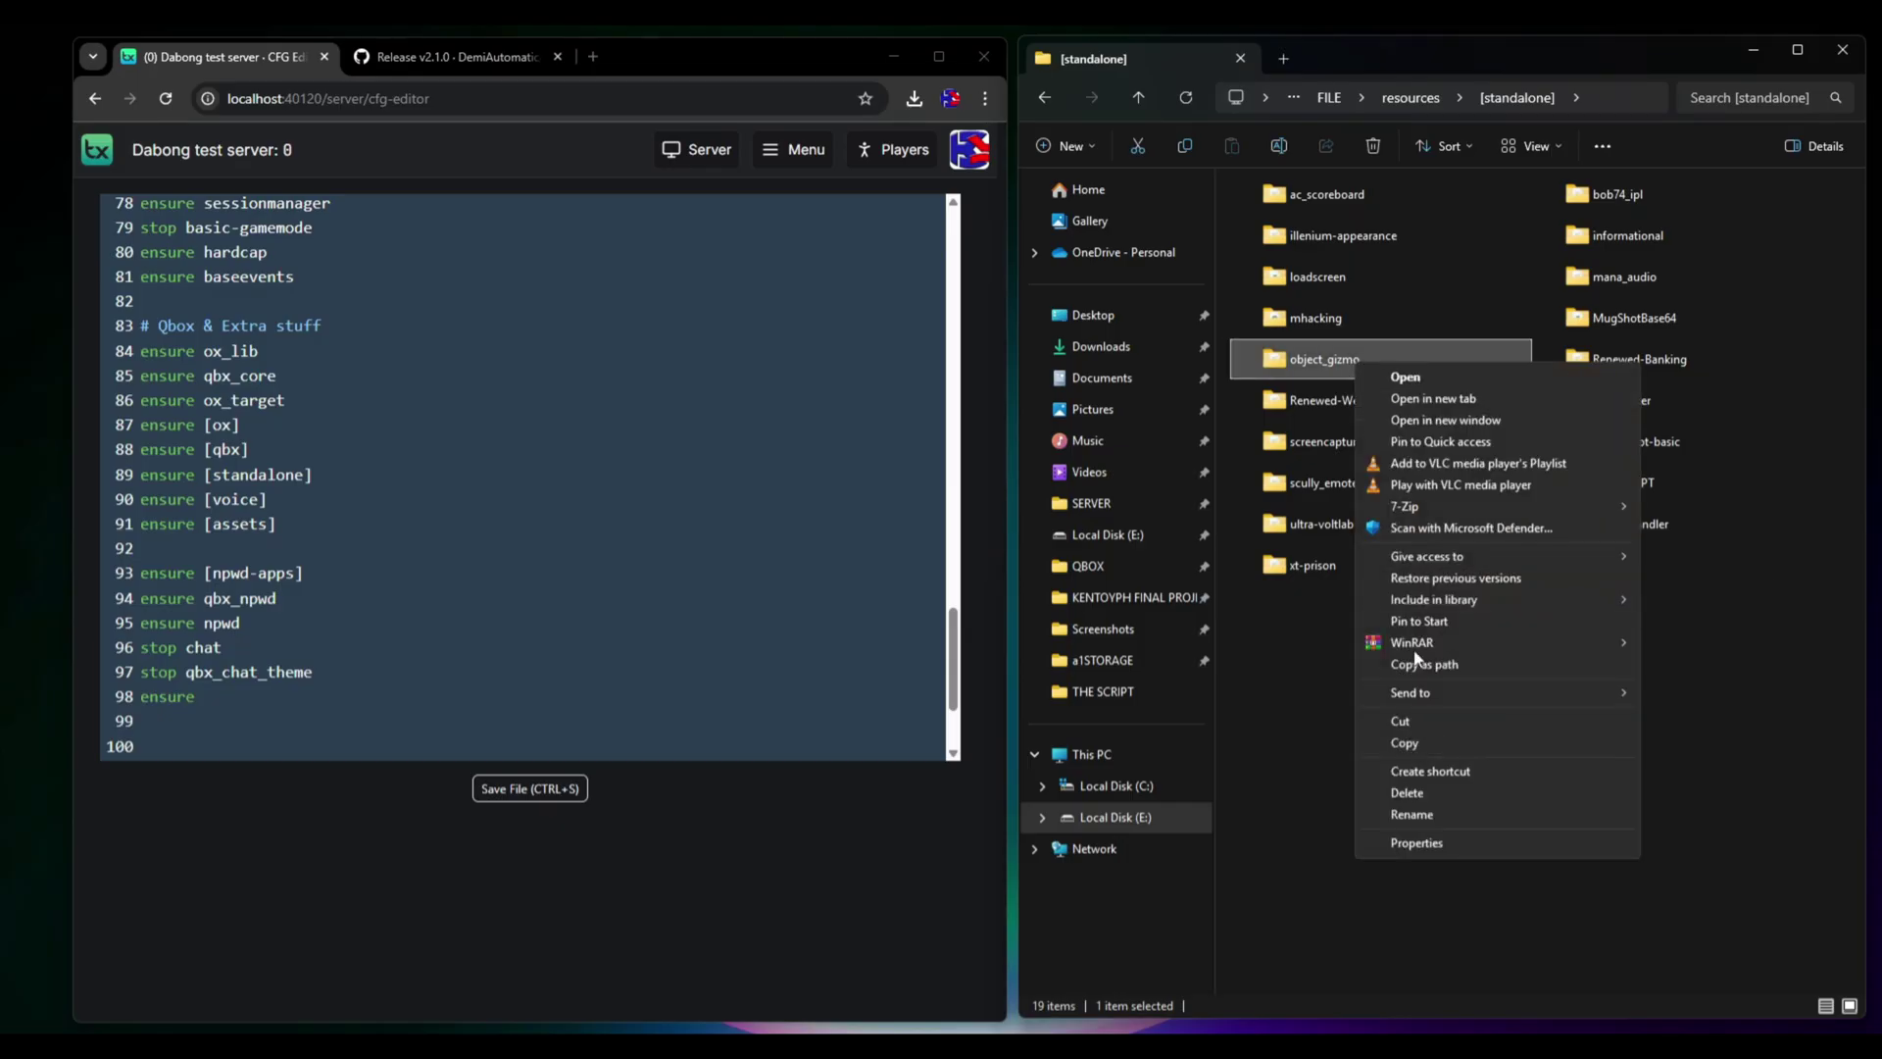
{"action": "left_click", "coordinate": [1412, 815]}
{"action": "right_click", "coordinate": [1346, 363]}
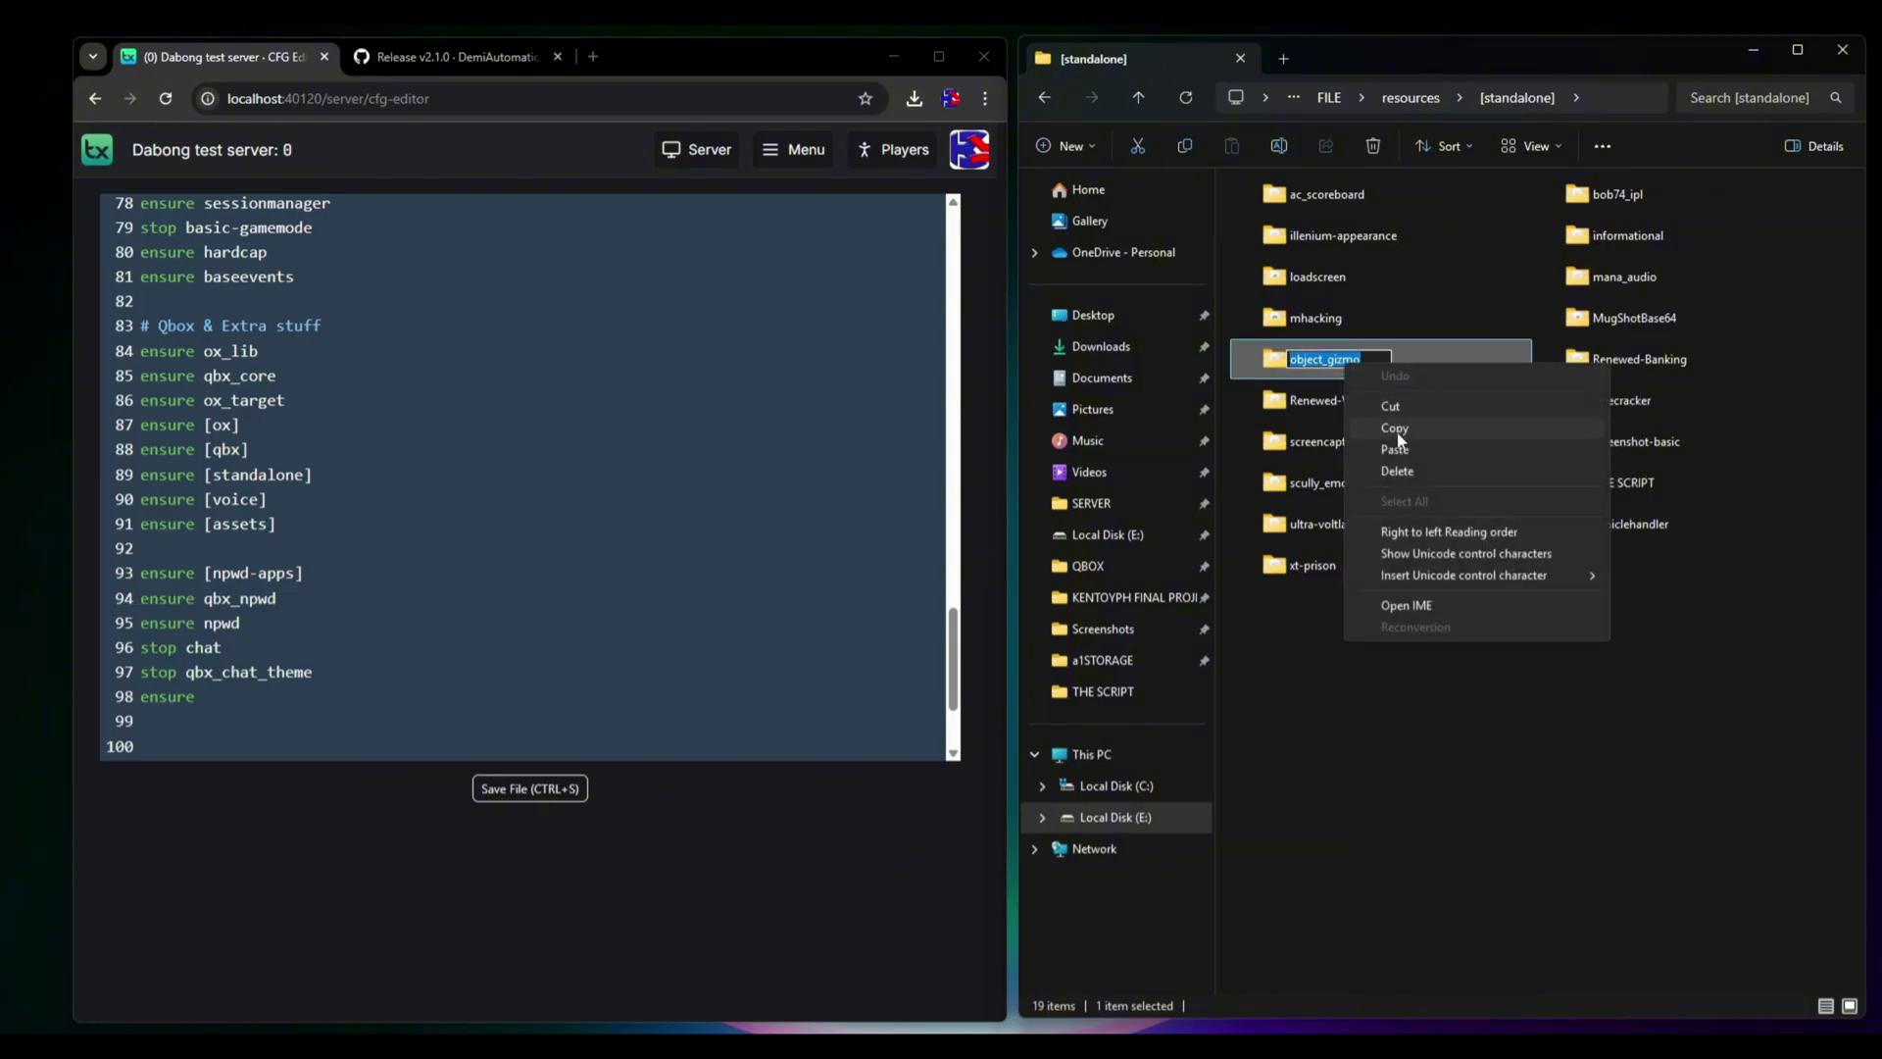
{"action": "left_click", "coordinate": [1396, 432]}
{"action": "left_click", "coordinate": [231, 695]}
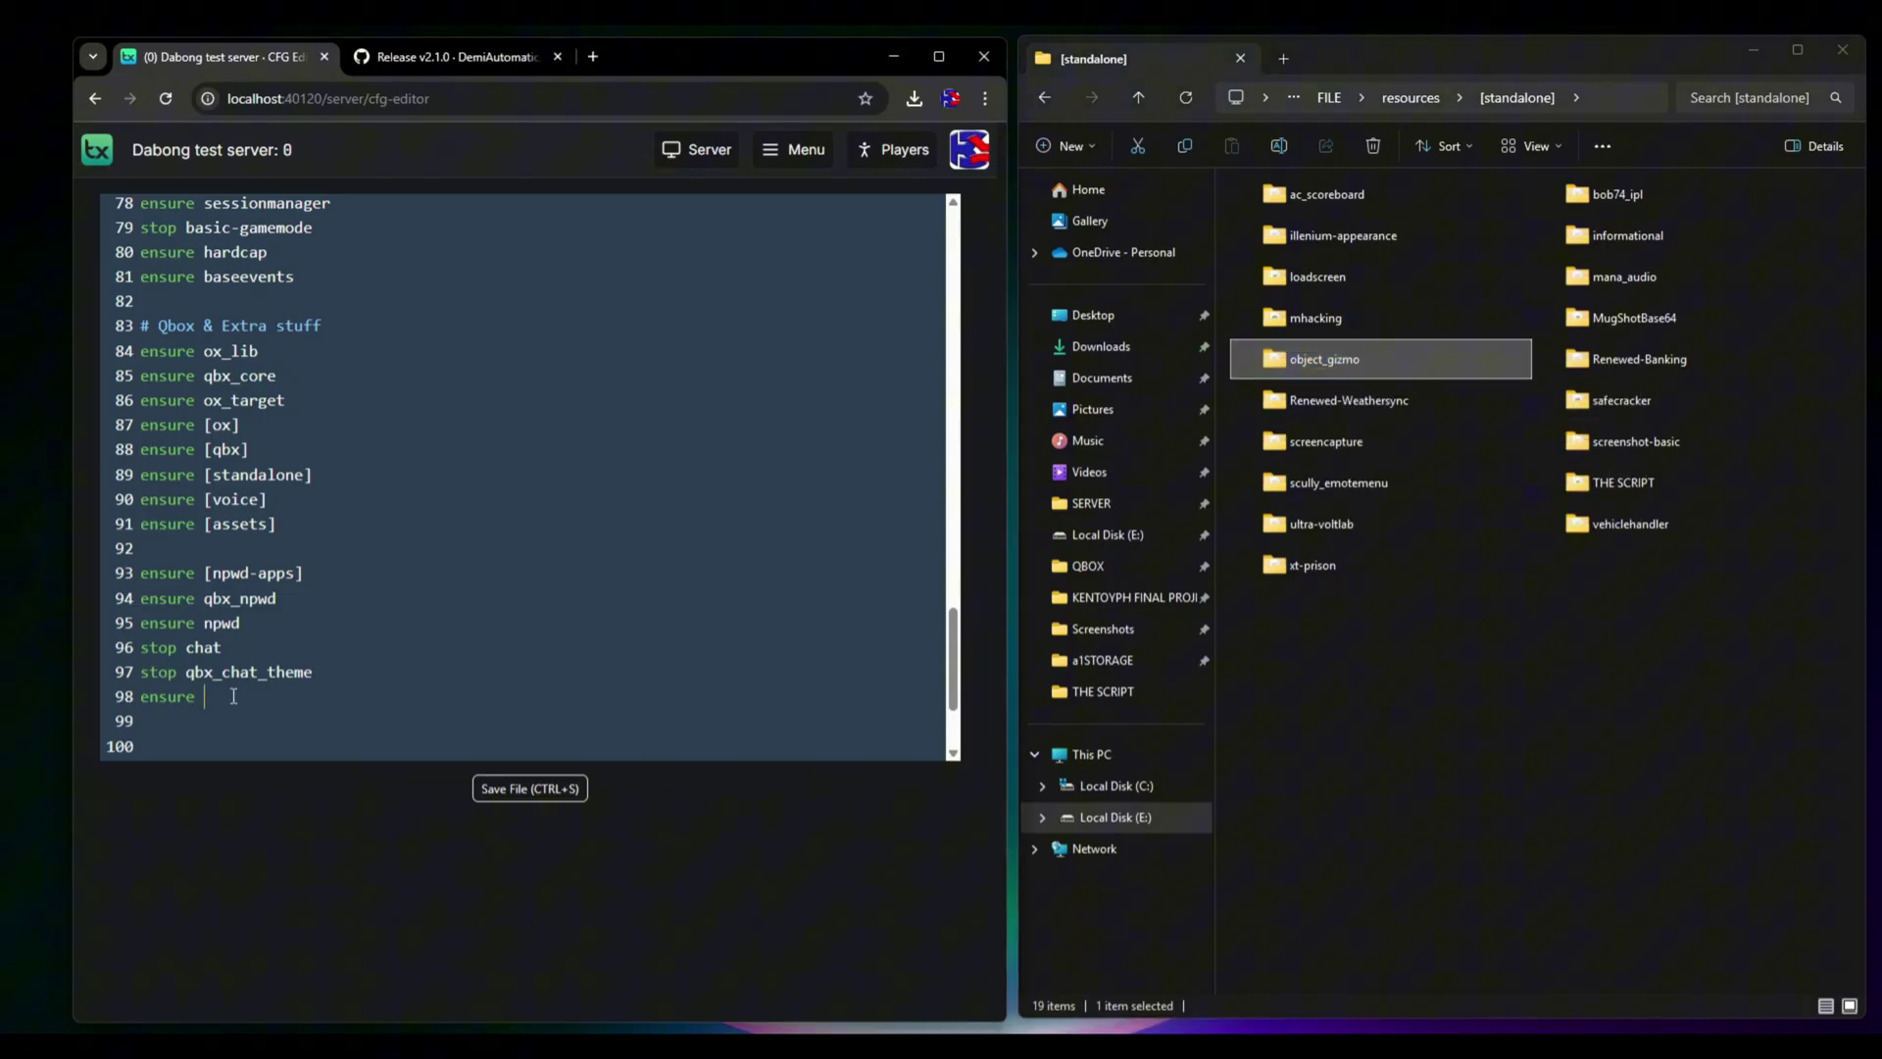
{"action": "key", "text": "ctrl+v"}
Step: Rename the THE SCRIPT folder in [standalone] as dm-storage
{"action": "left_click", "coordinate": [1617, 484]}
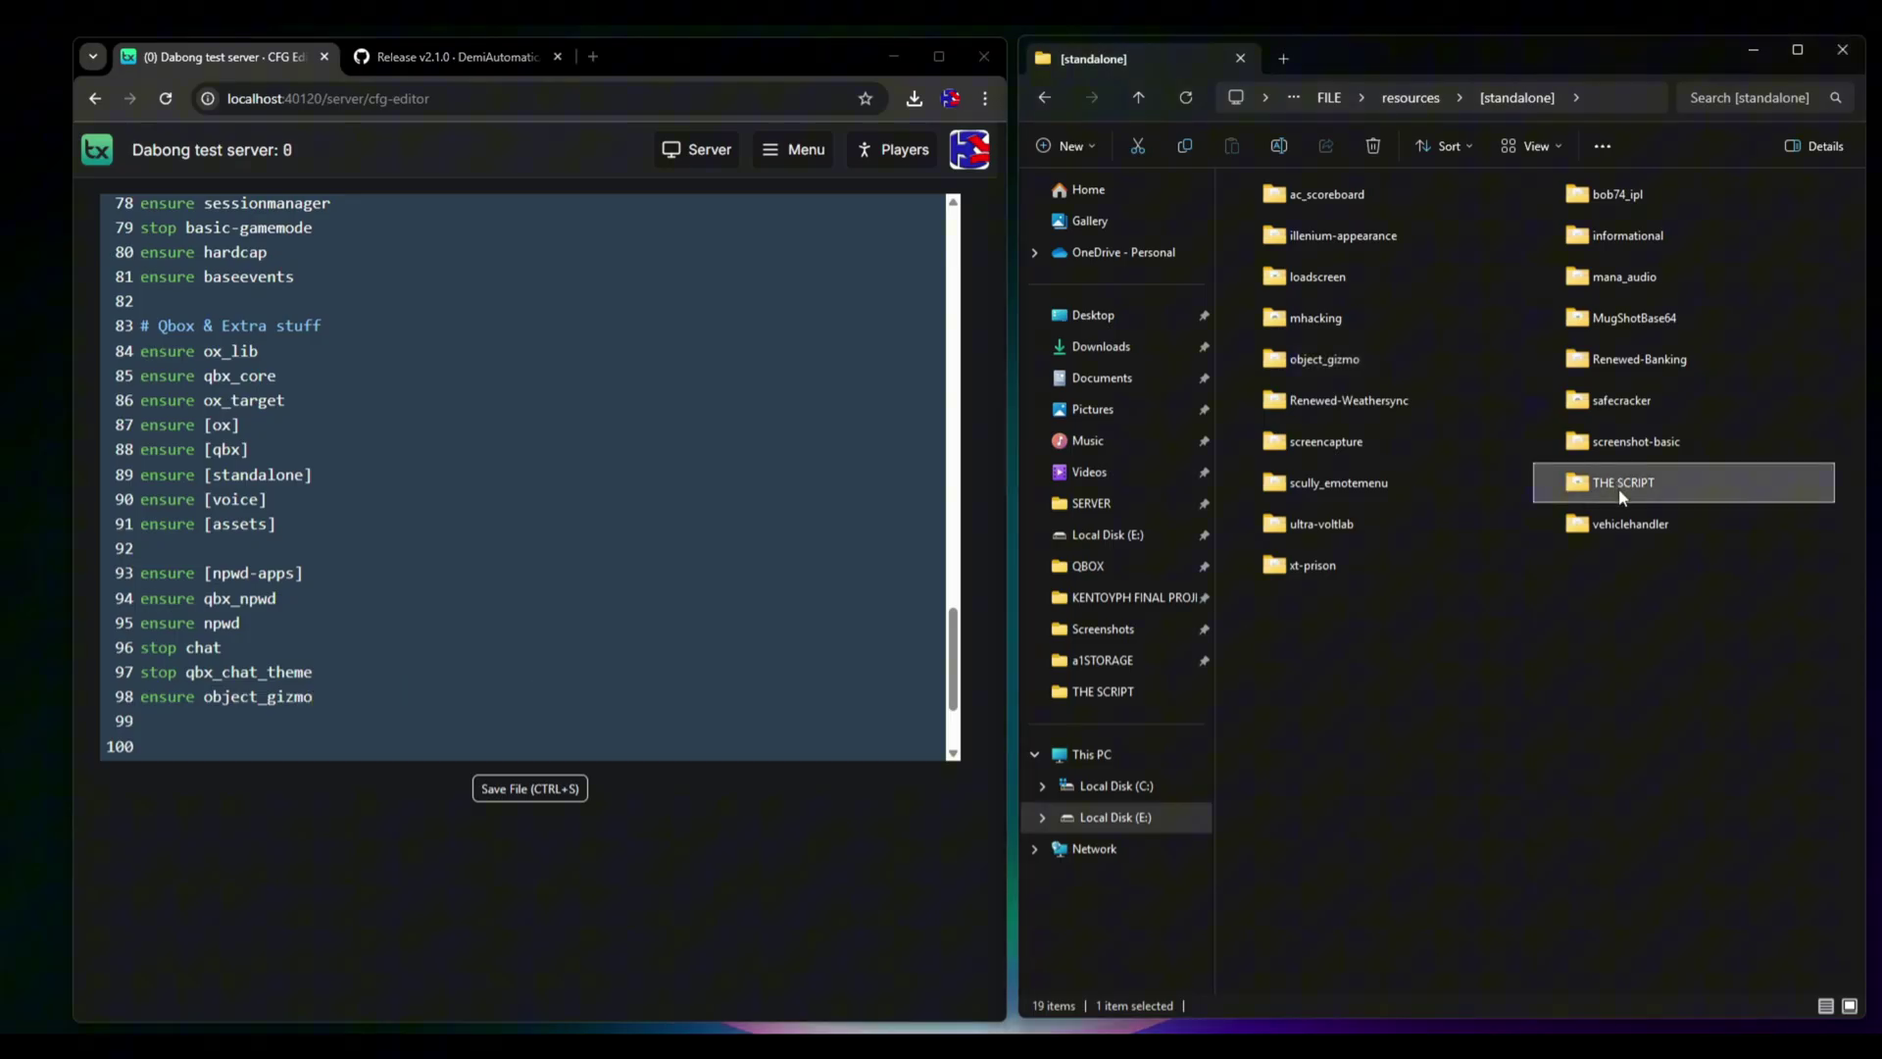
{"action": "left_click", "coordinate": [1619, 490]}
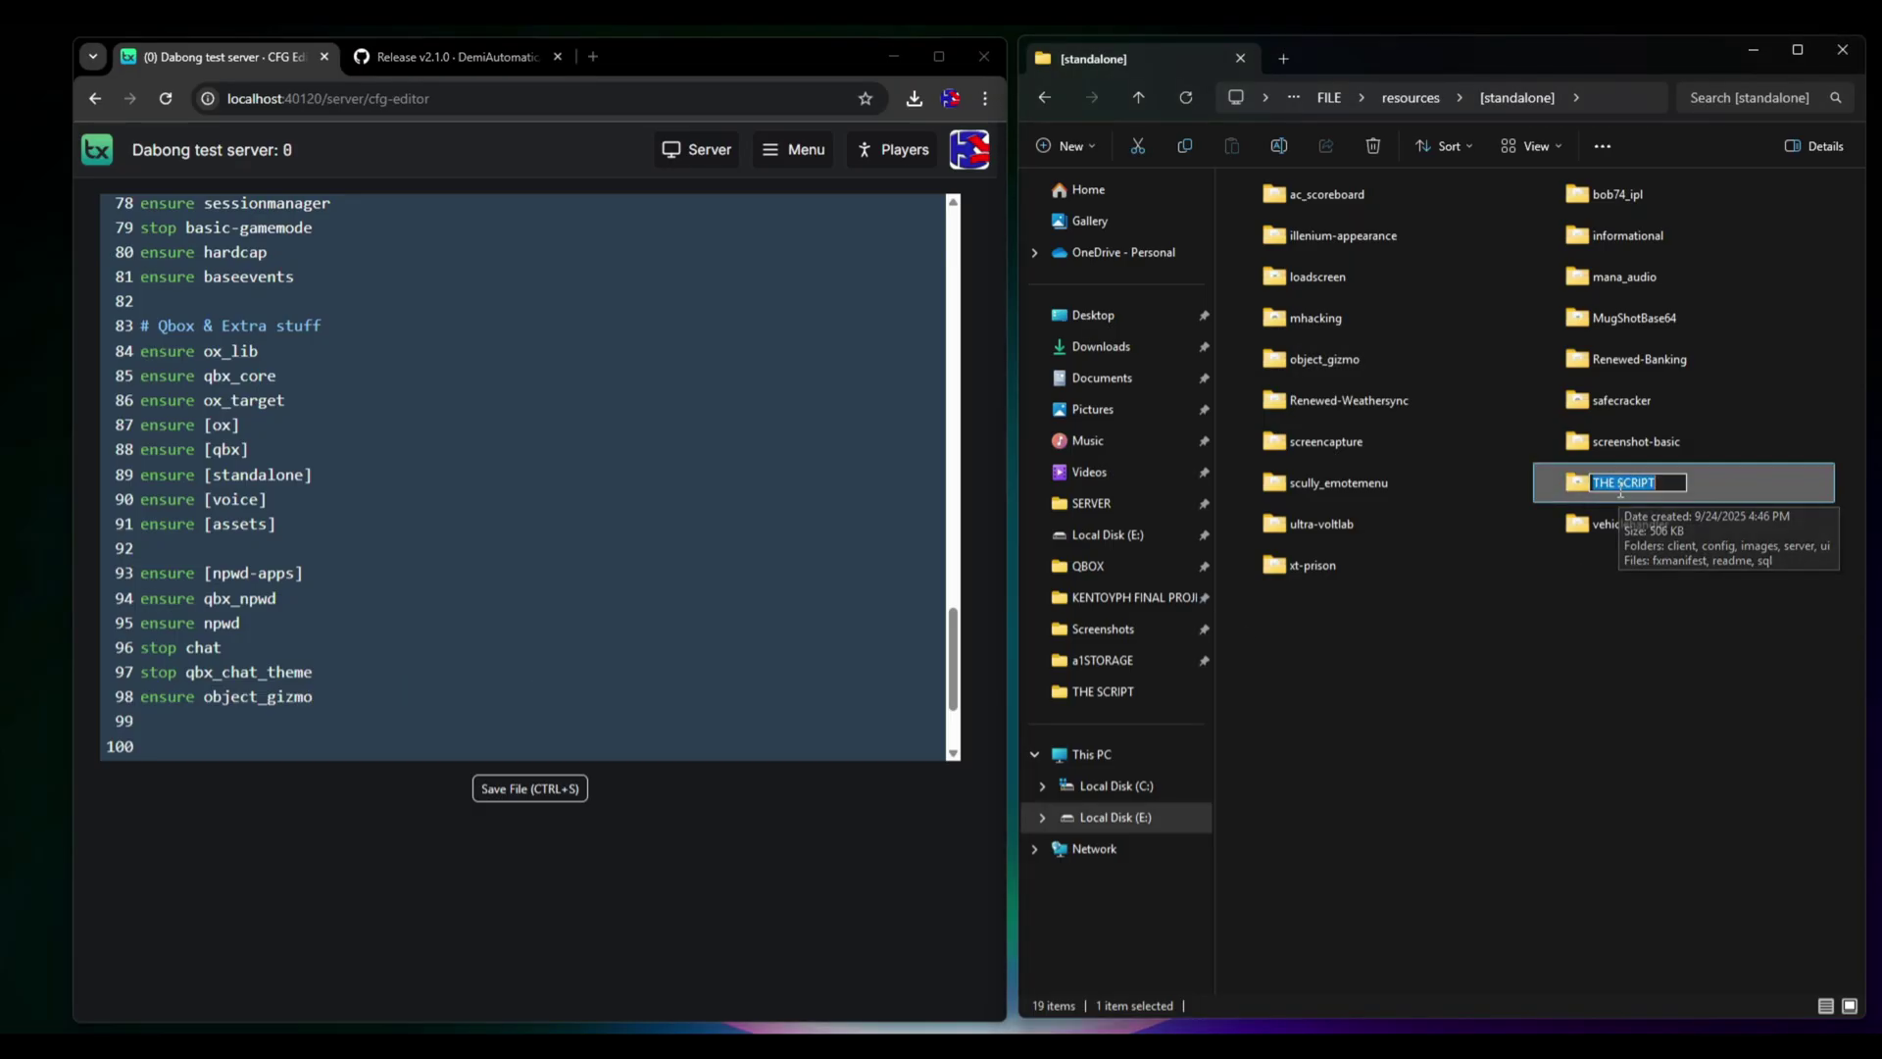
{"action": "type", "text": "dmystorage"}
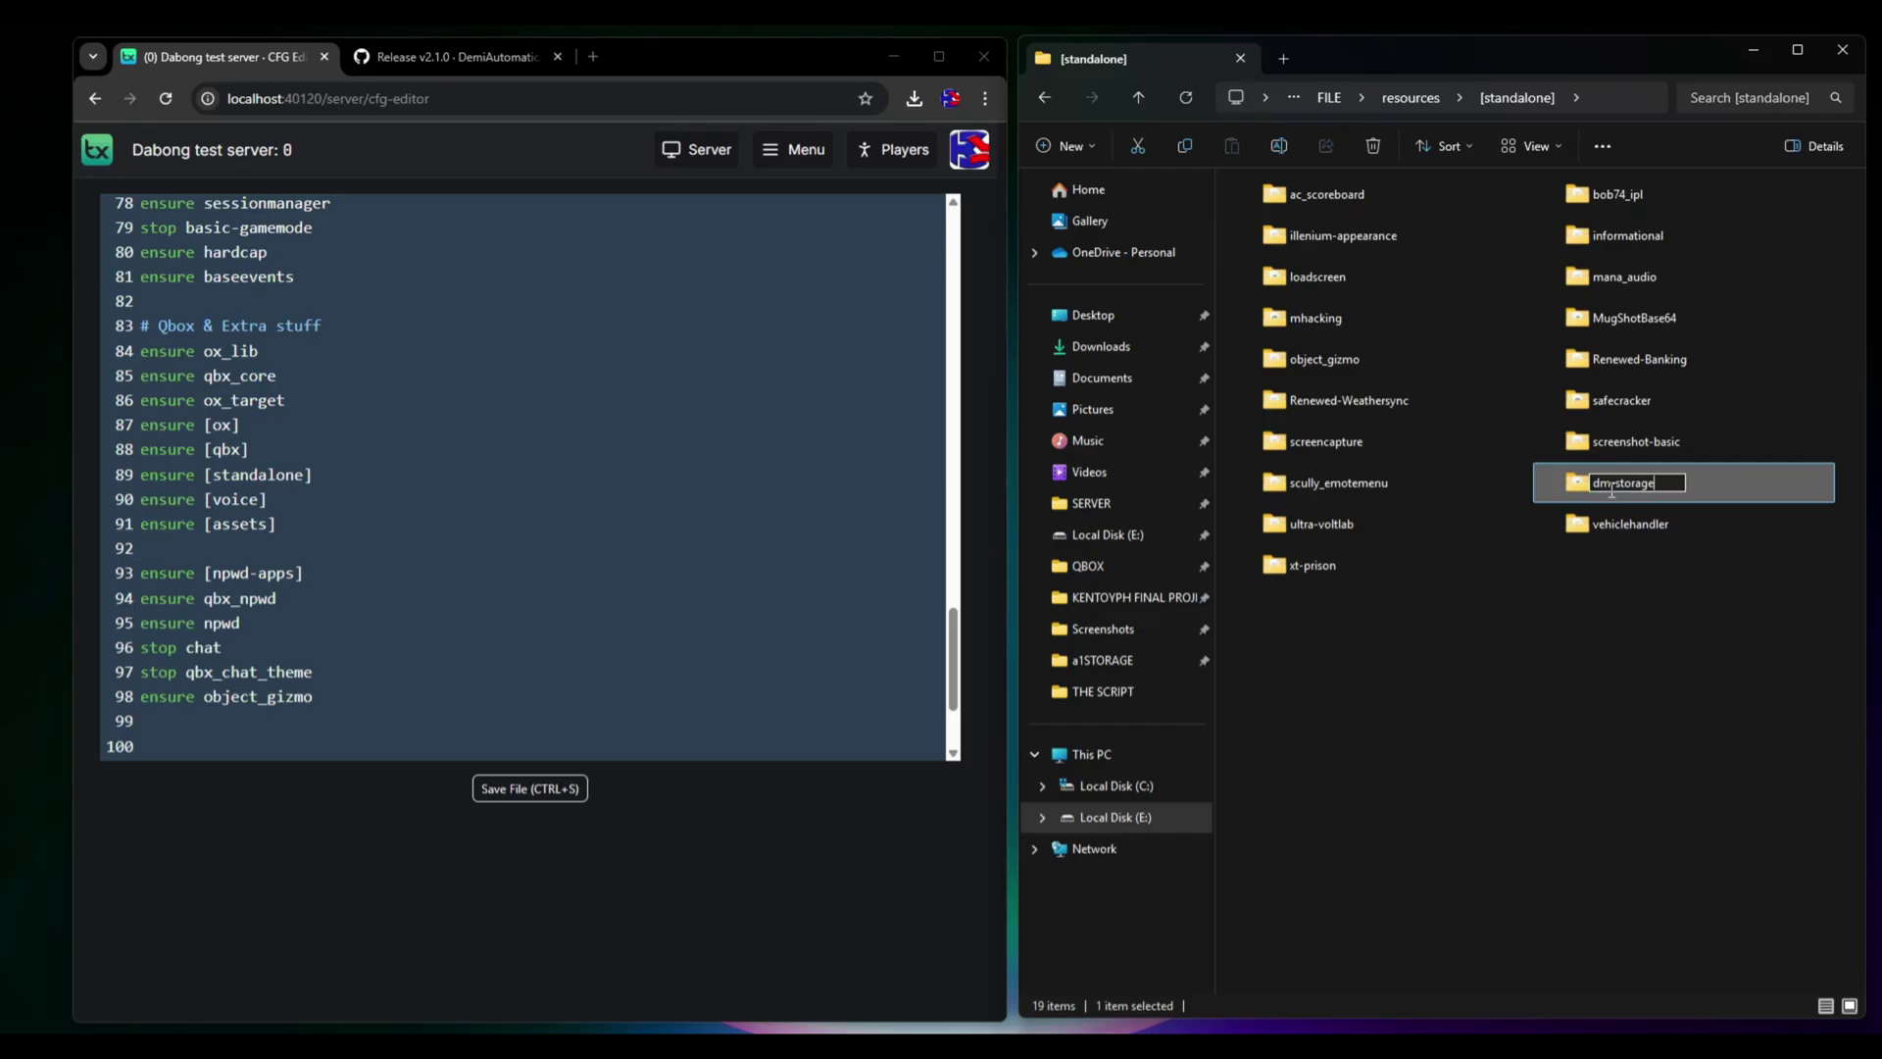
{"action": "key", "text": "Return"}
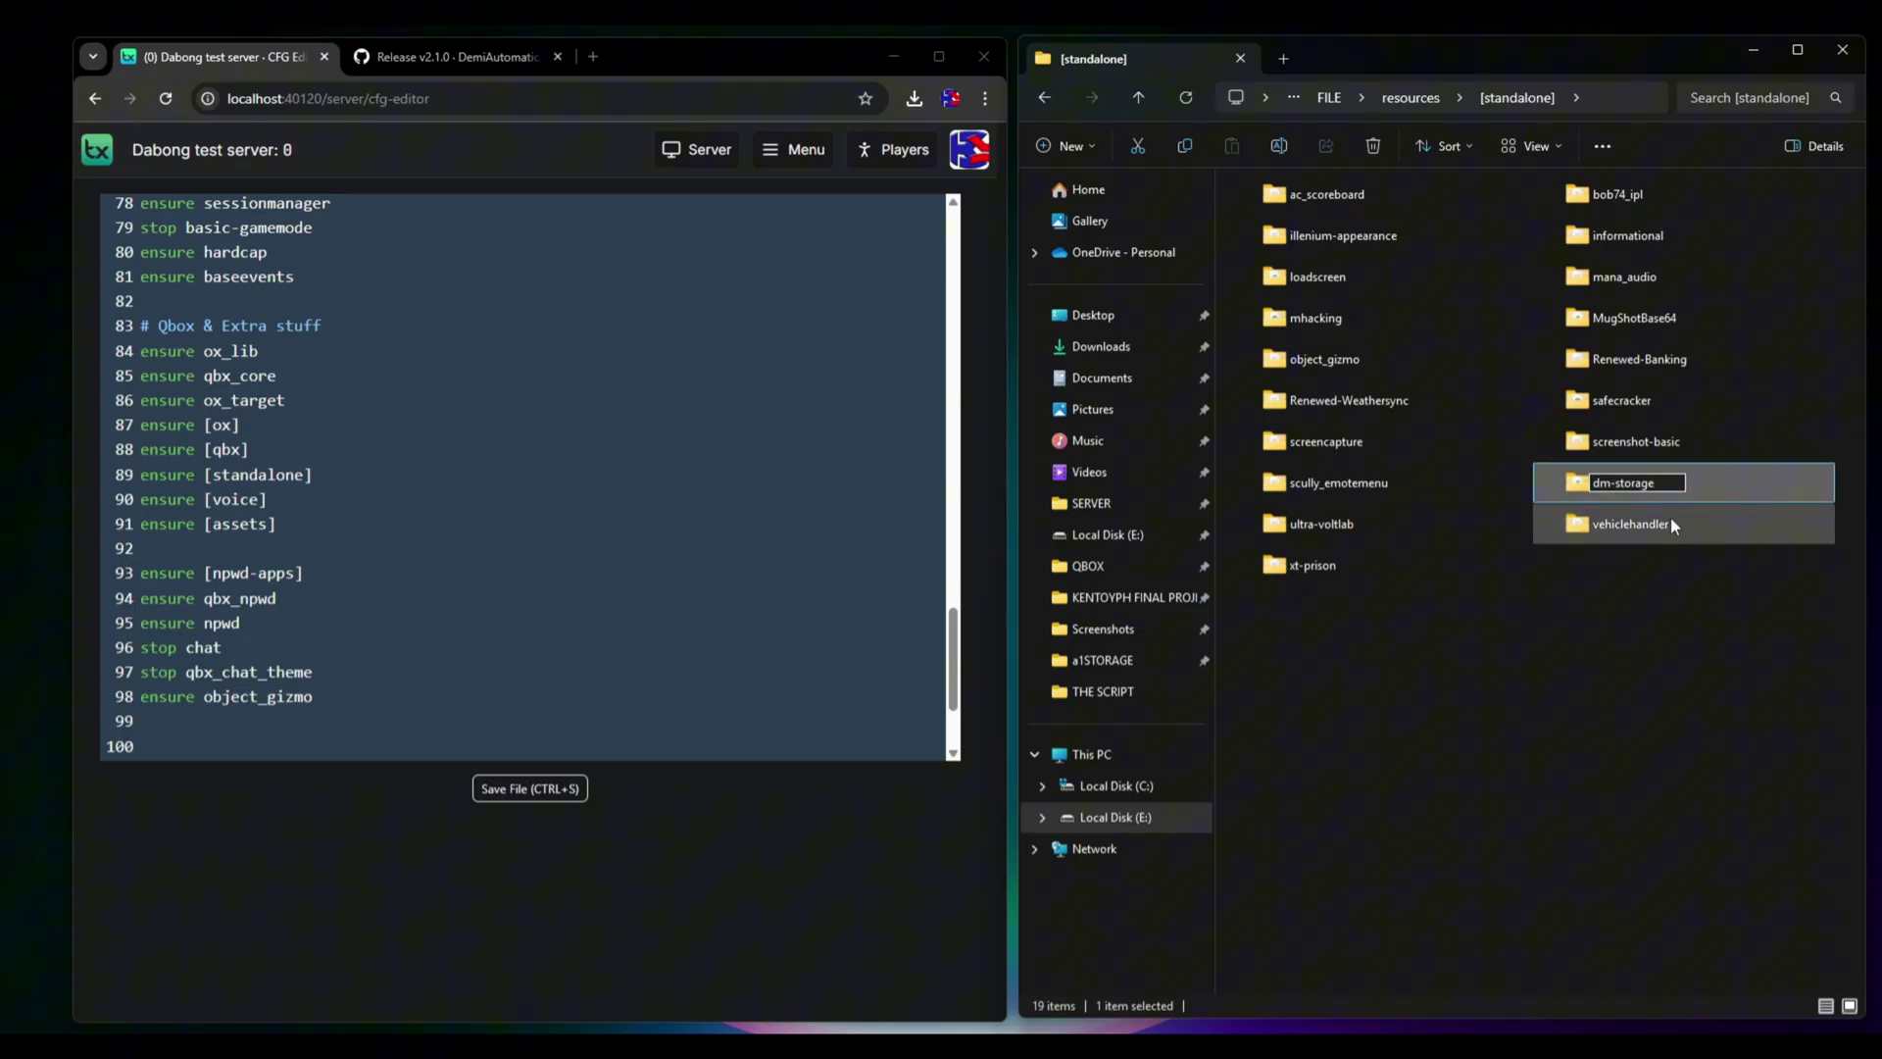
Step: Add the line "ensure dm-storage" below "ensure object_gizmo", copying the name from its folder, and save the configuration file
{"action": "right_click", "coordinate": [1623, 483]}
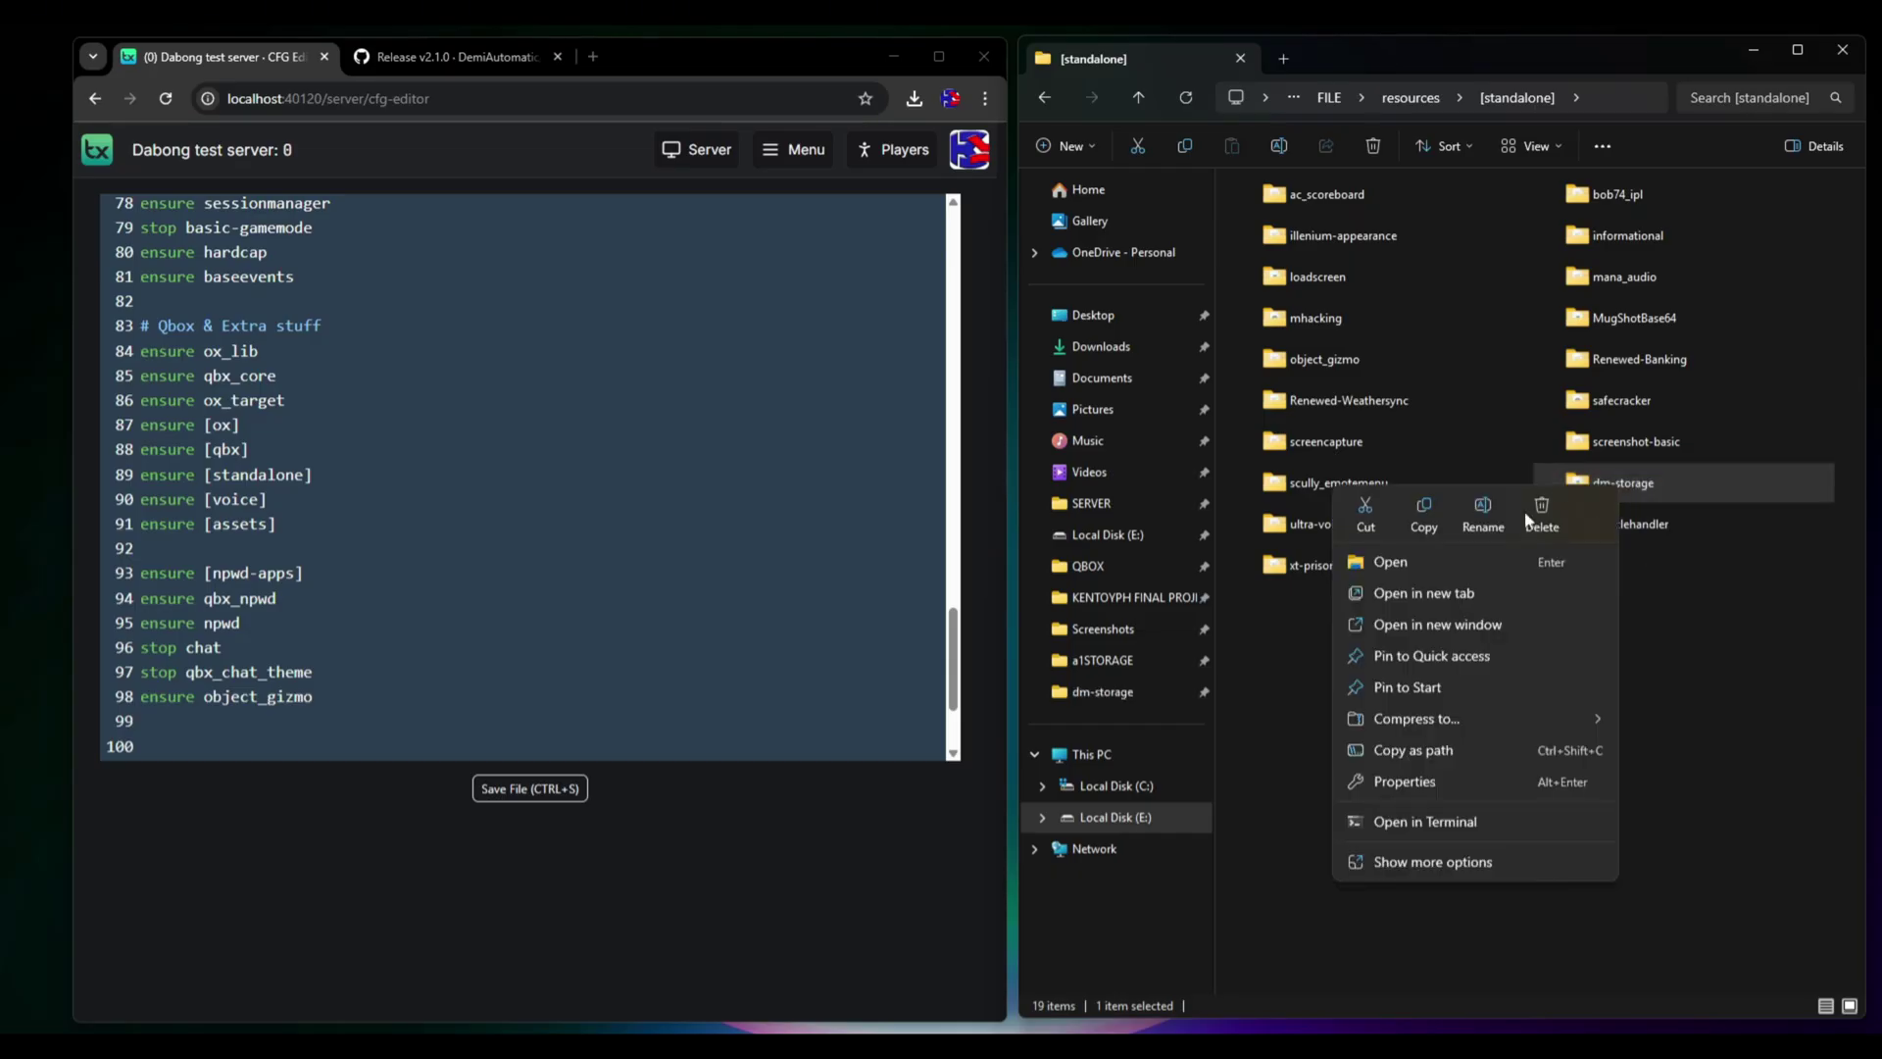
{"action": "left_click", "coordinate": [1417, 518]}
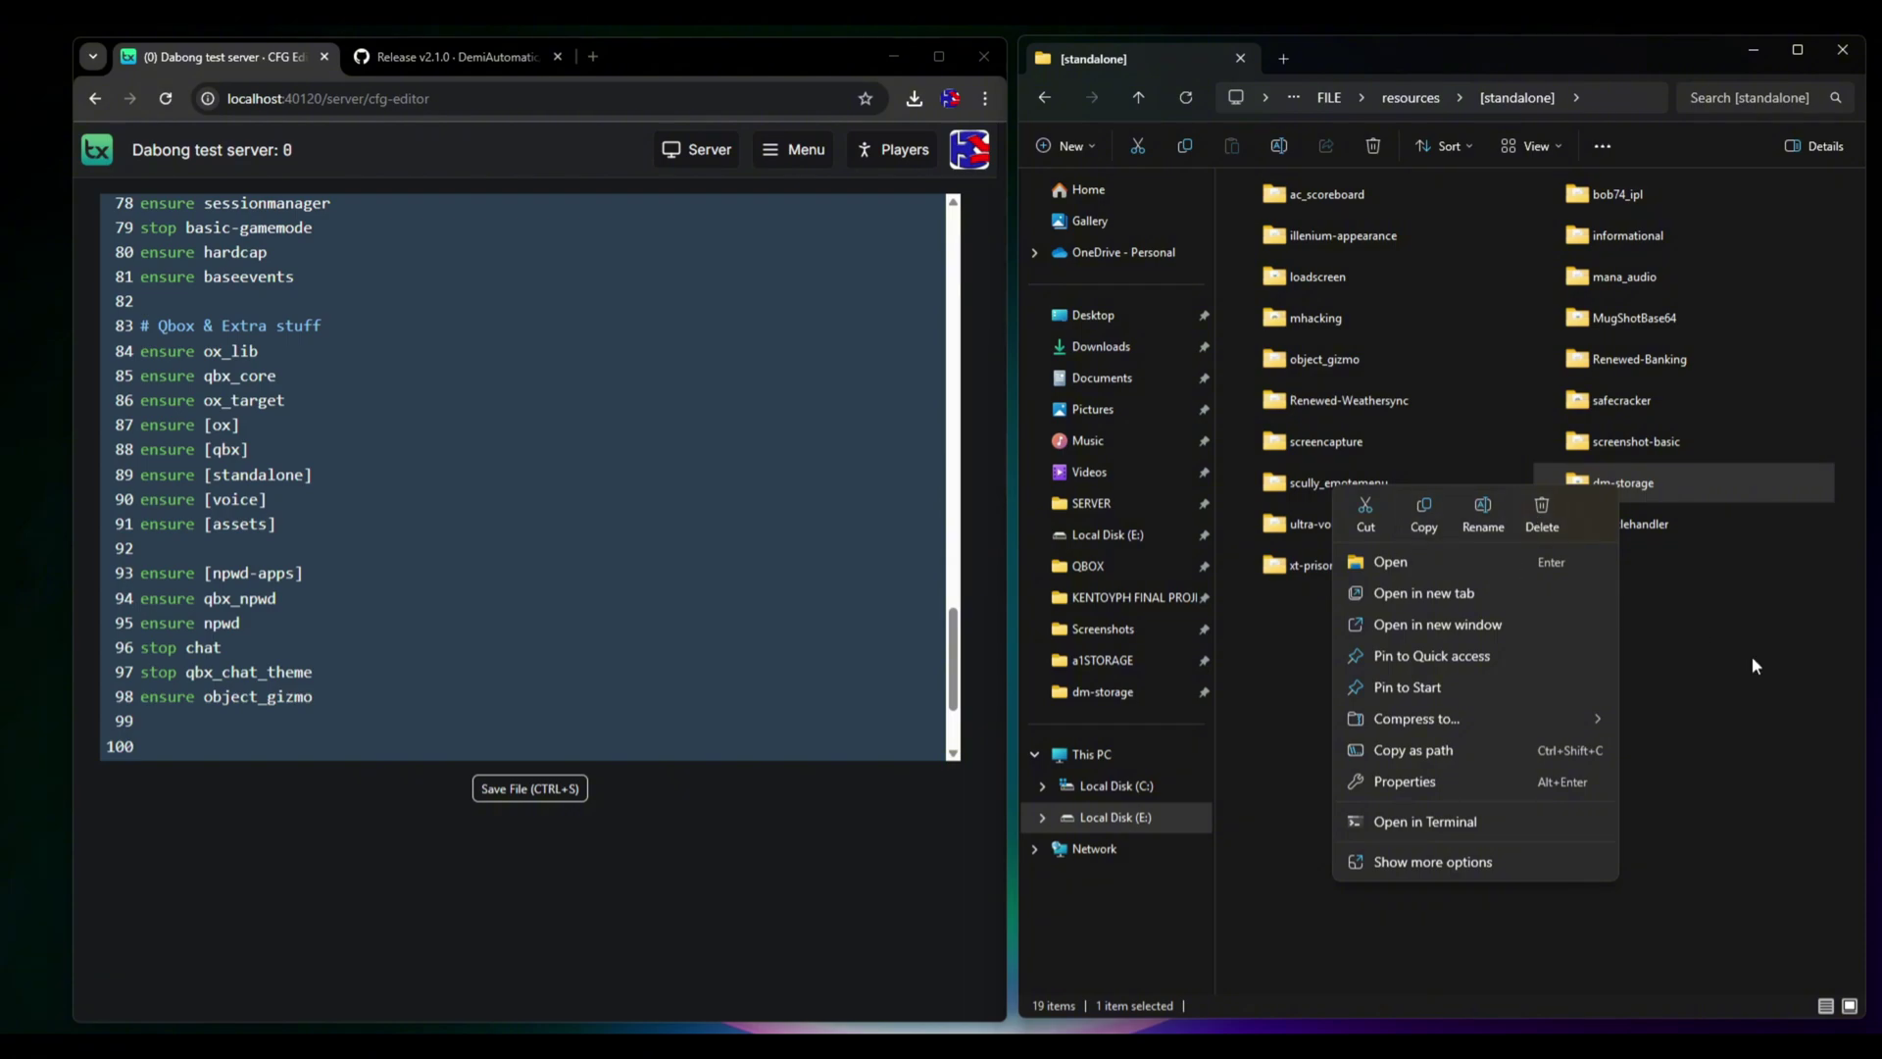
{"action": "left_click", "coordinate": [1655, 495]}
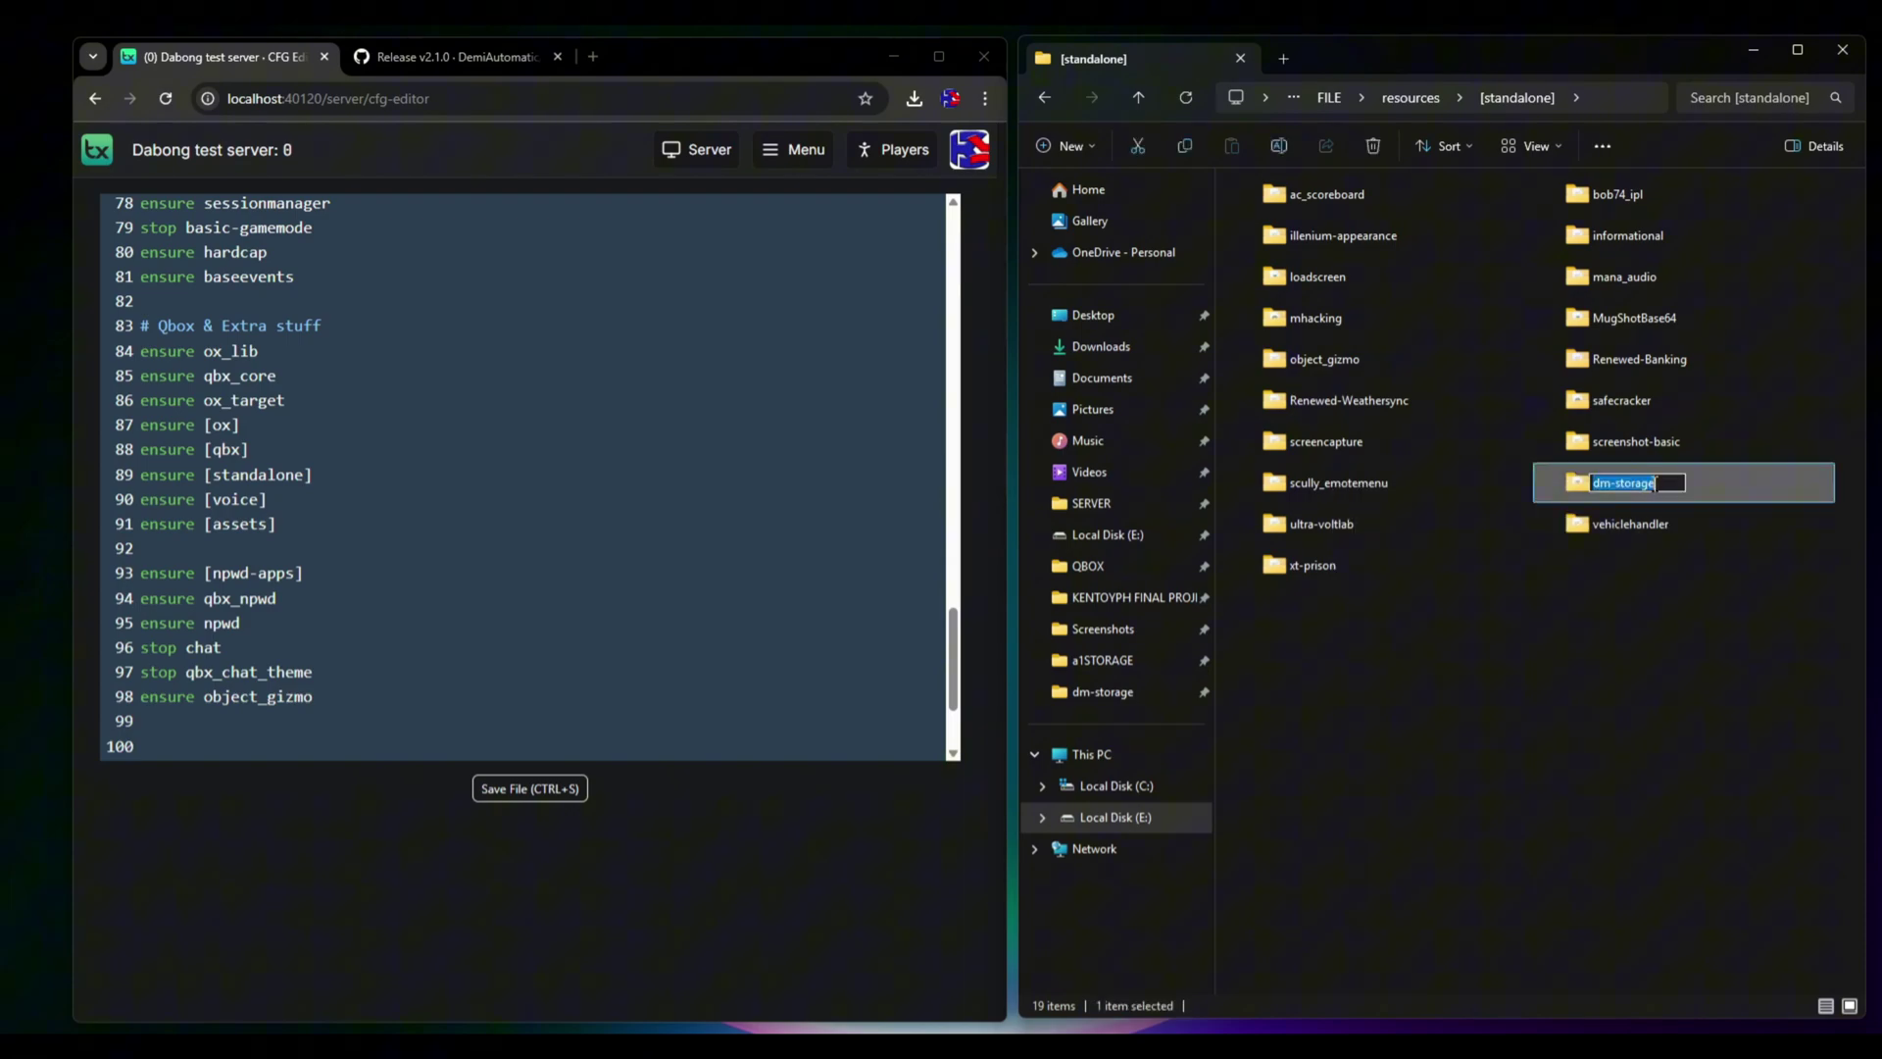
{"action": "right_click", "coordinate": [1620, 486]}
{"action": "left_click", "coordinate": [1664, 548]}
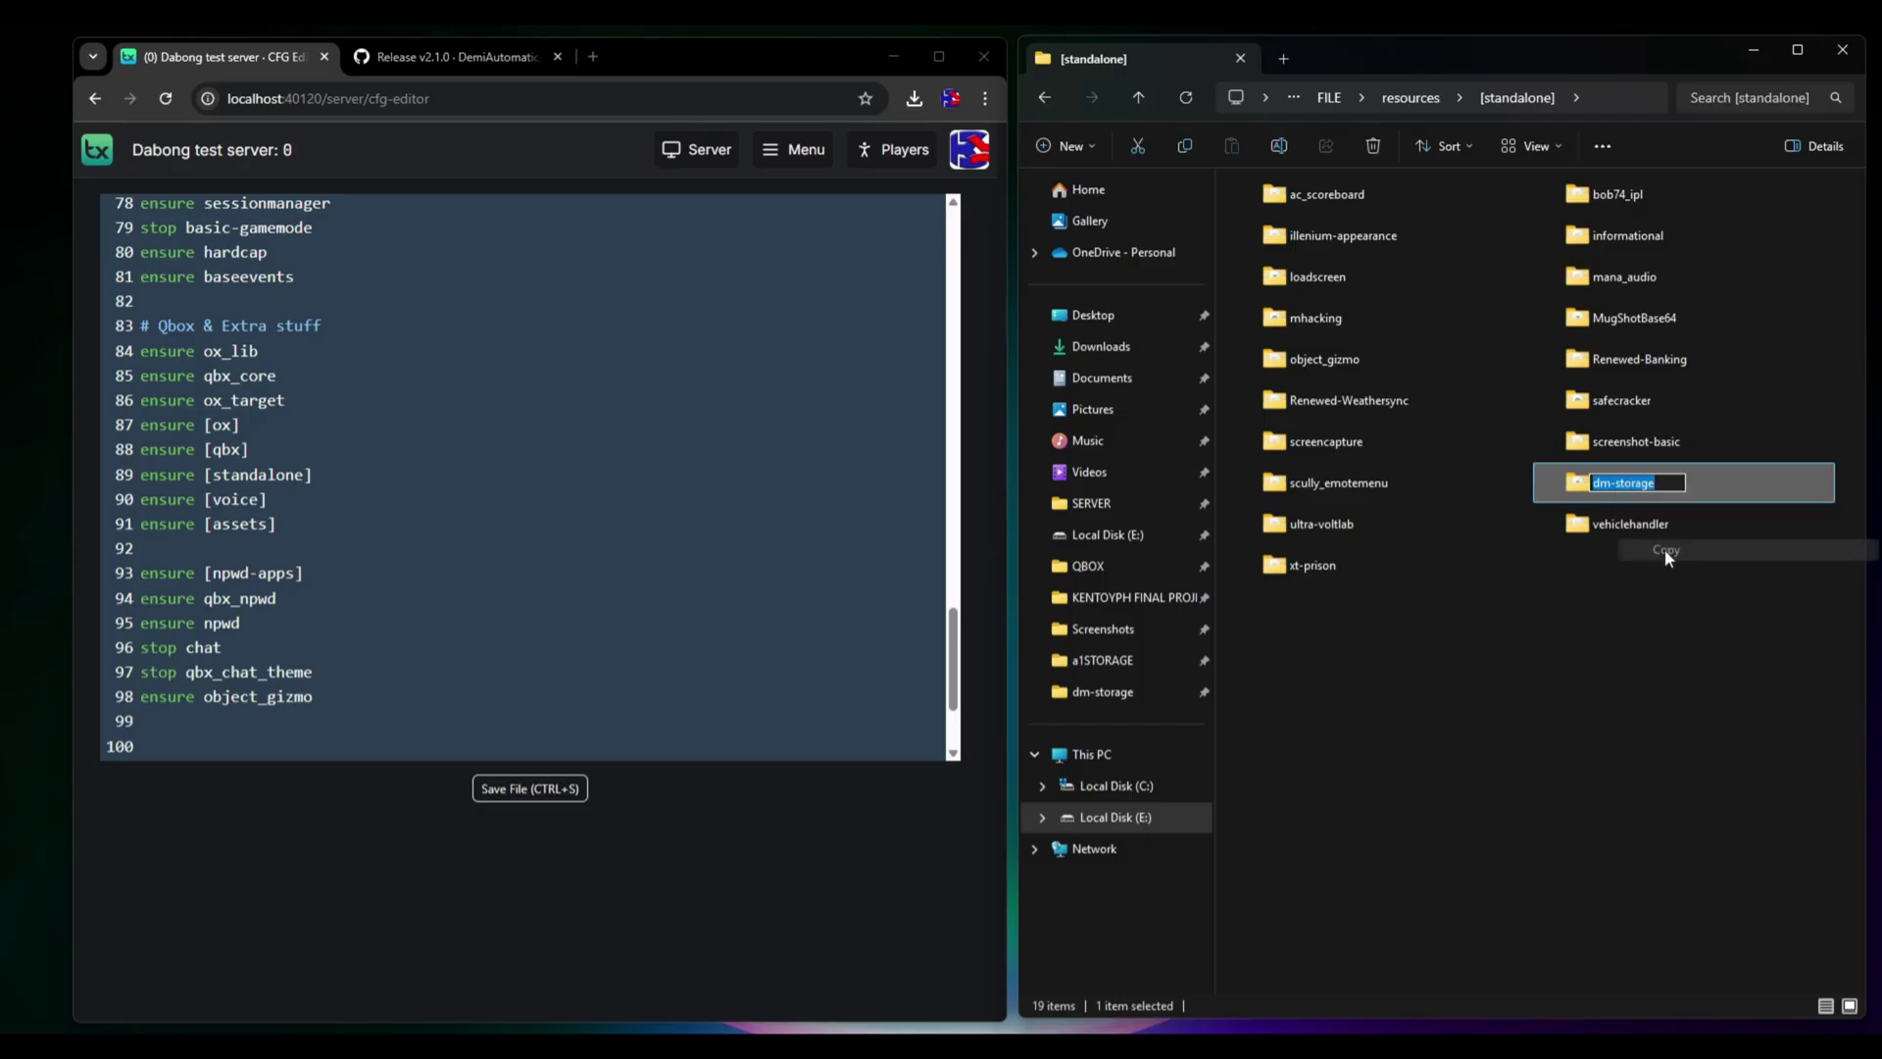
{"action": "left_click", "coordinate": [1560, 643]}
{"action": "left_click", "coordinate": [387, 686]}
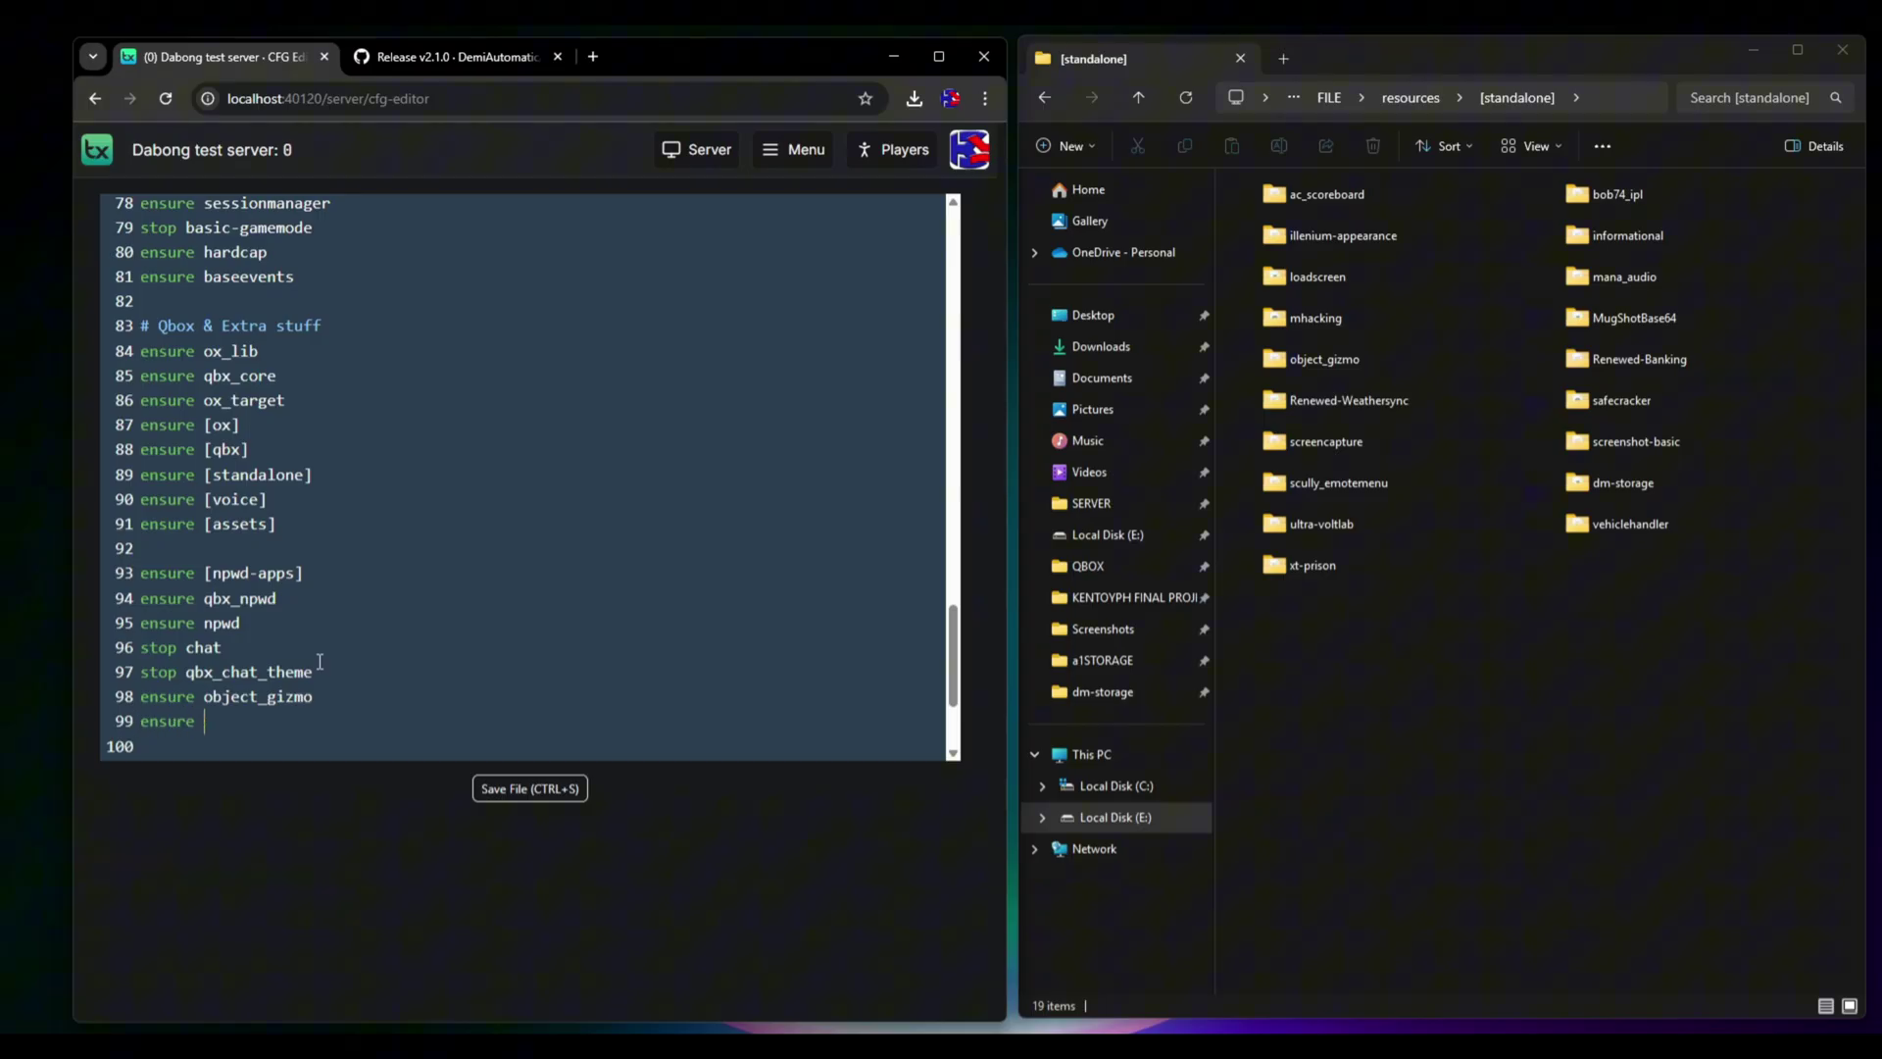
{"action": "key", "text": "ctrl+v"}
{"action": "left_click", "coordinate": [1590, 485]}
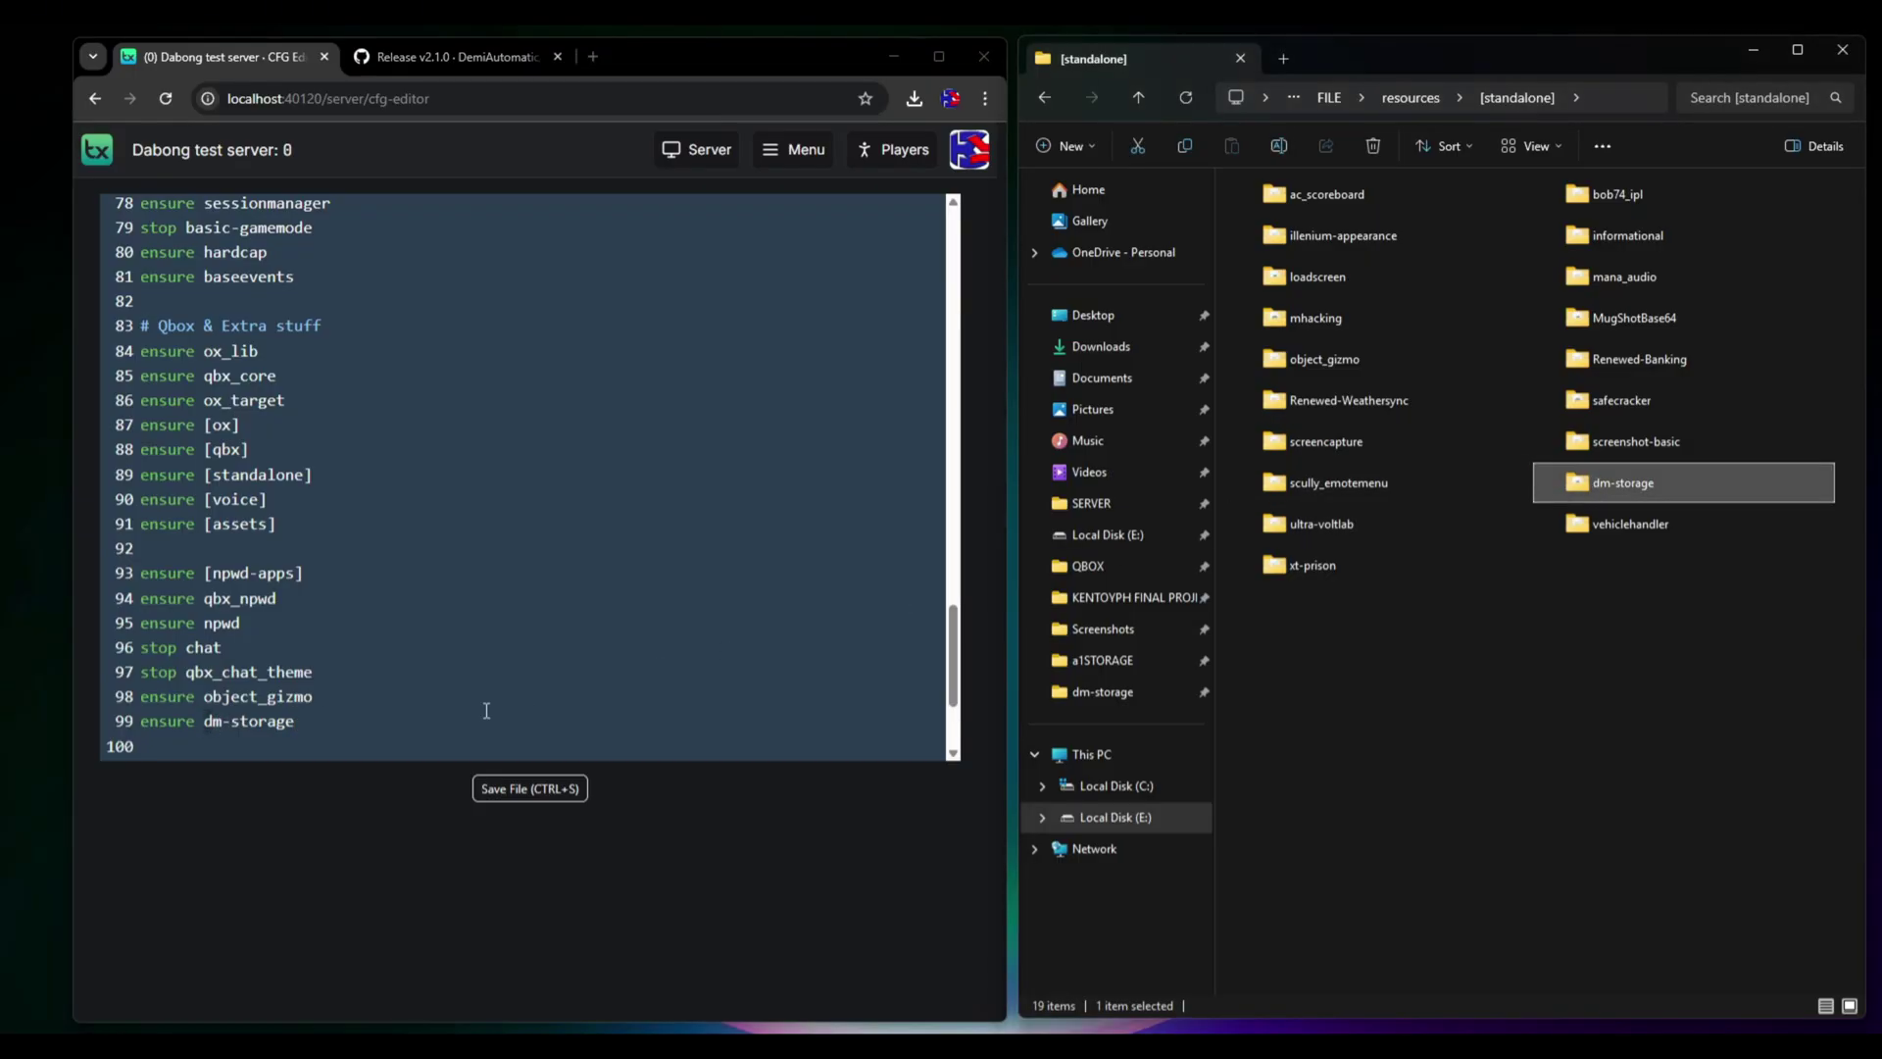
{"action": "left_click", "coordinate": [487, 787]}
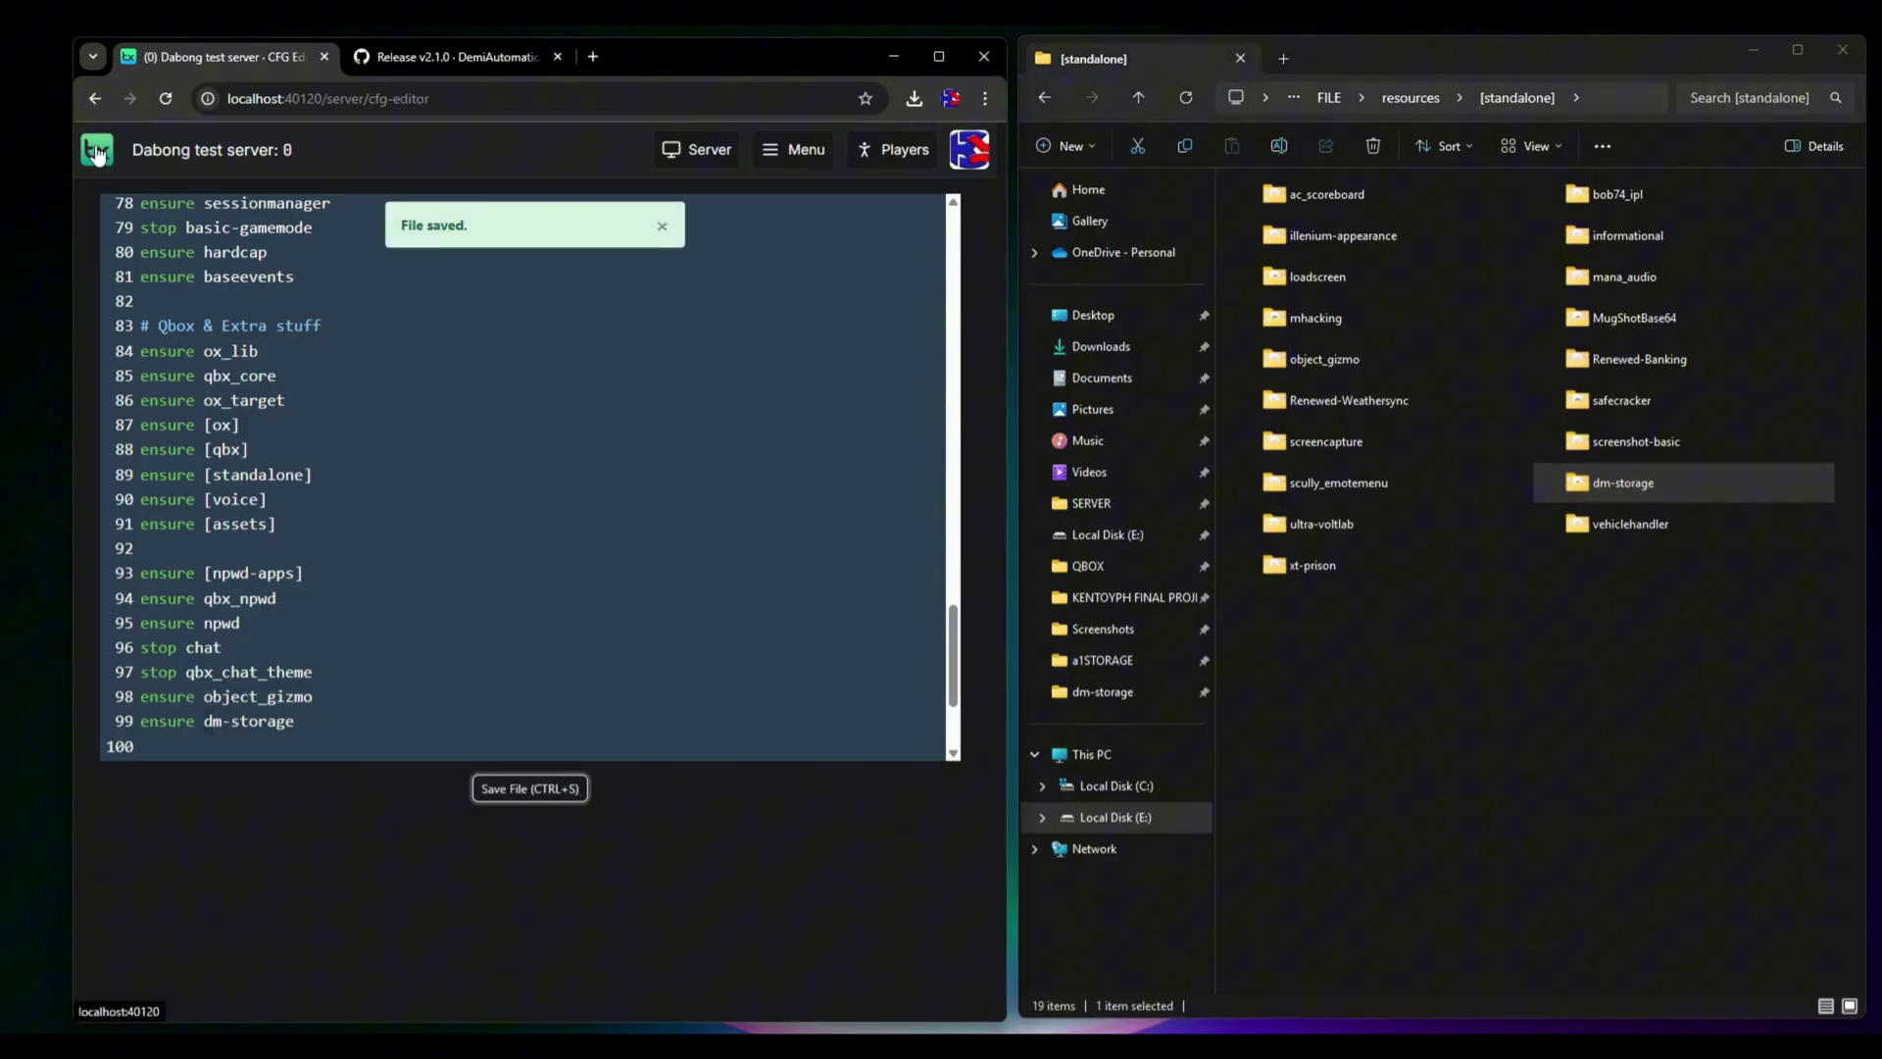
Step: Maximize the txAdmin window, open the server's Live Console and clear its output
{"action": "left_click", "coordinate": [796, 153]}
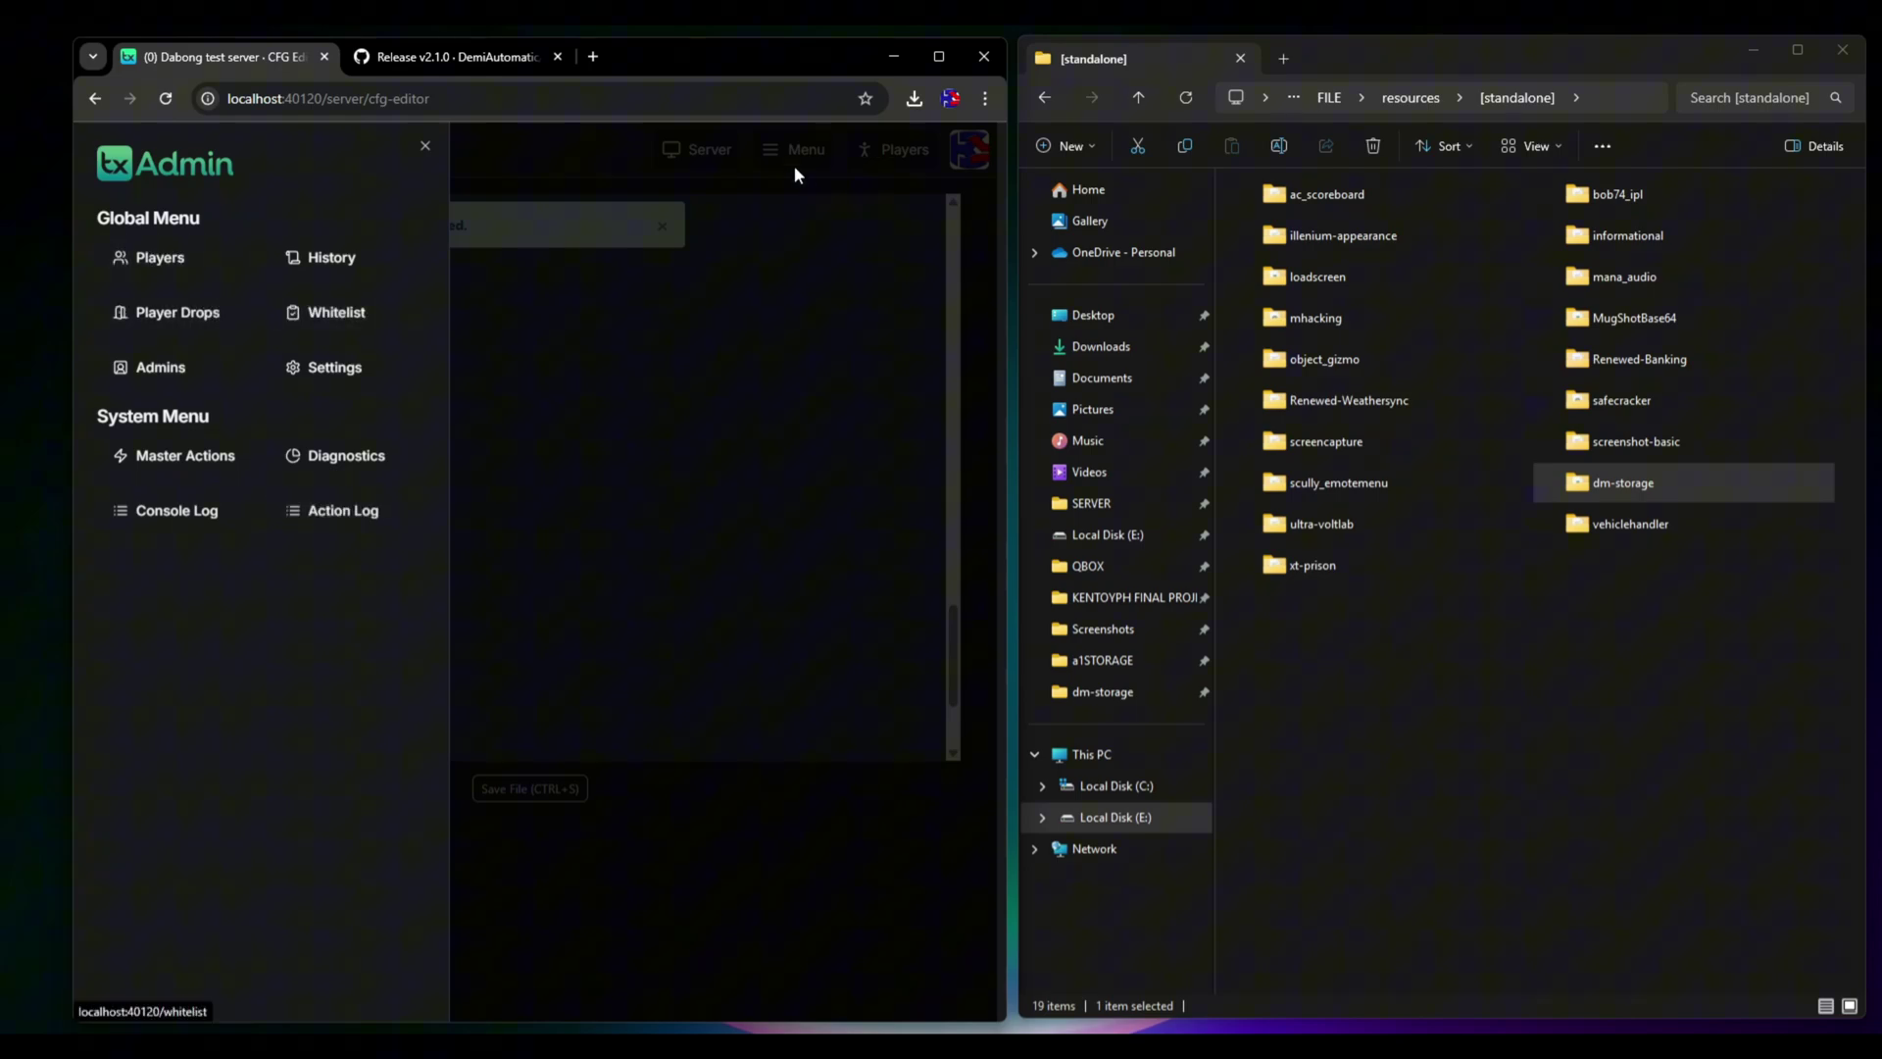
{"action": "left_click", "coordinate": [574, 169]}
{"action": "left_click", "coordinate": [938, 56]}
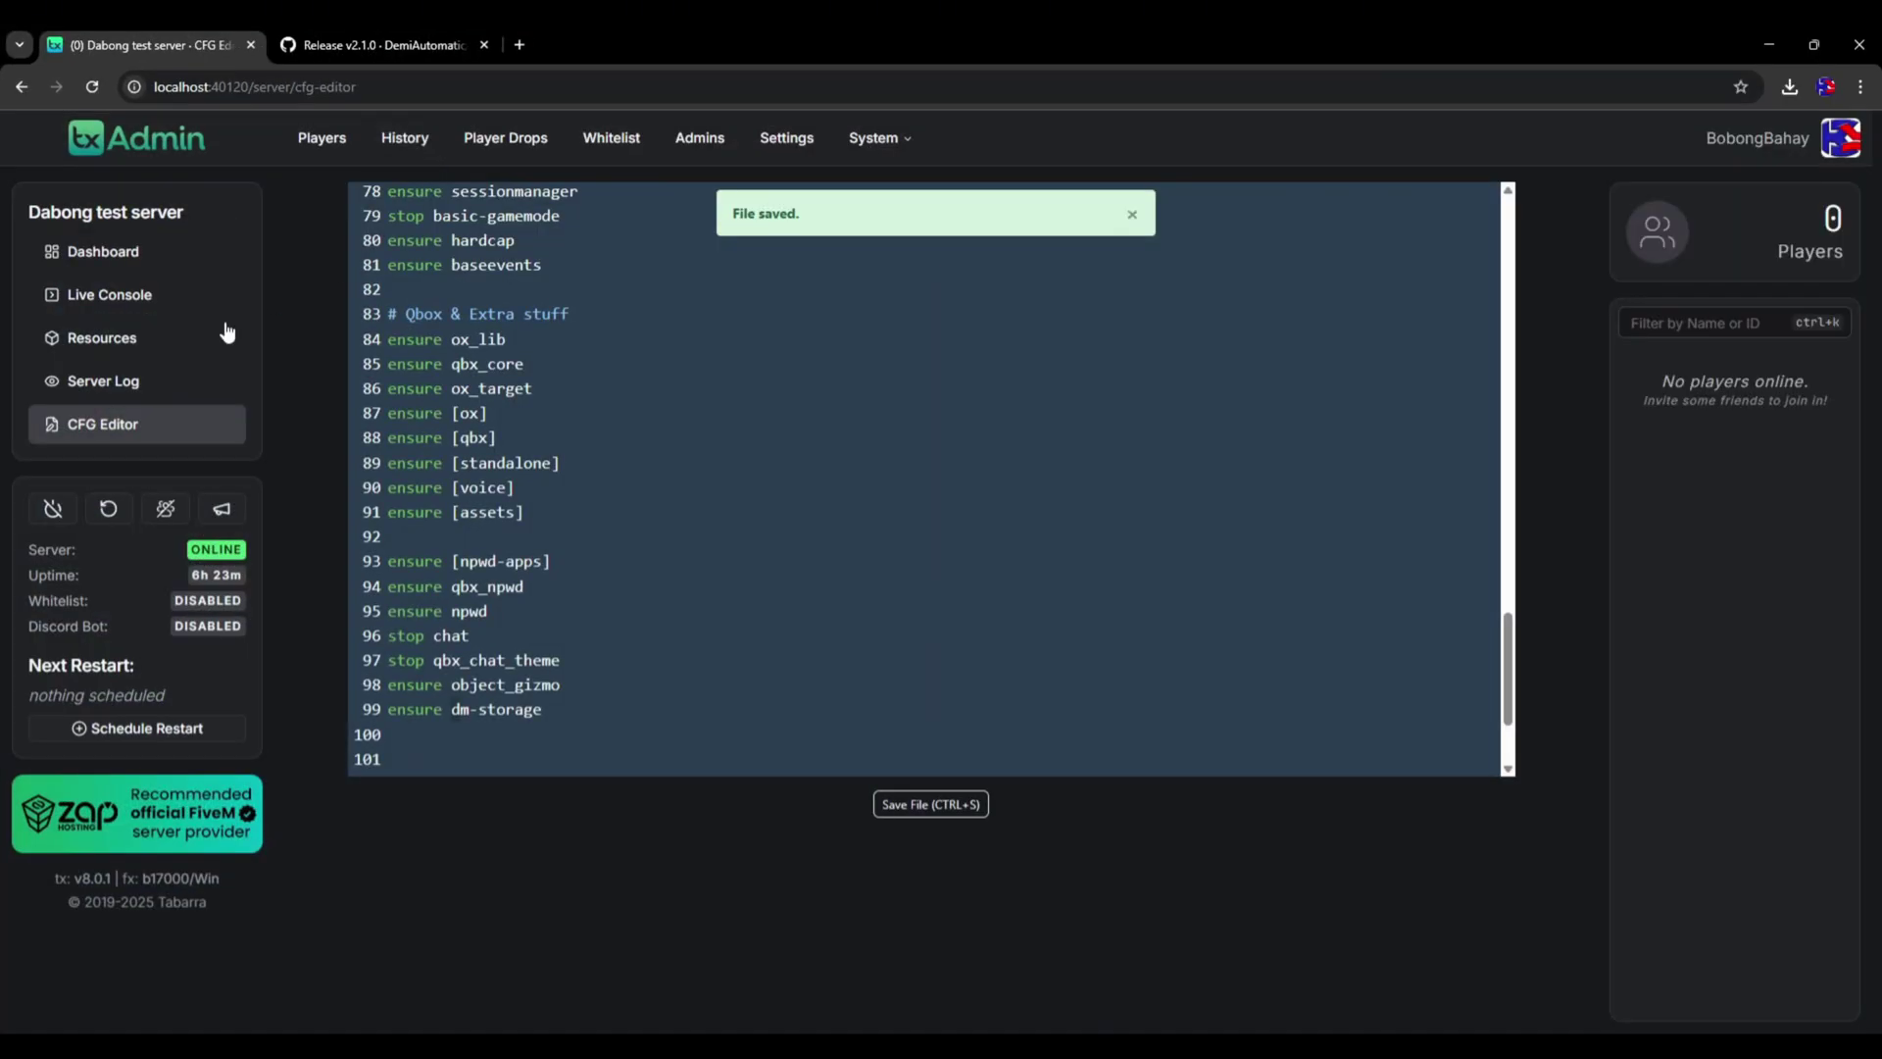
{"action": "left_click", "coordinate": [114, 307]}
{"action": "left_click", "coordinate": [1429, 993]}
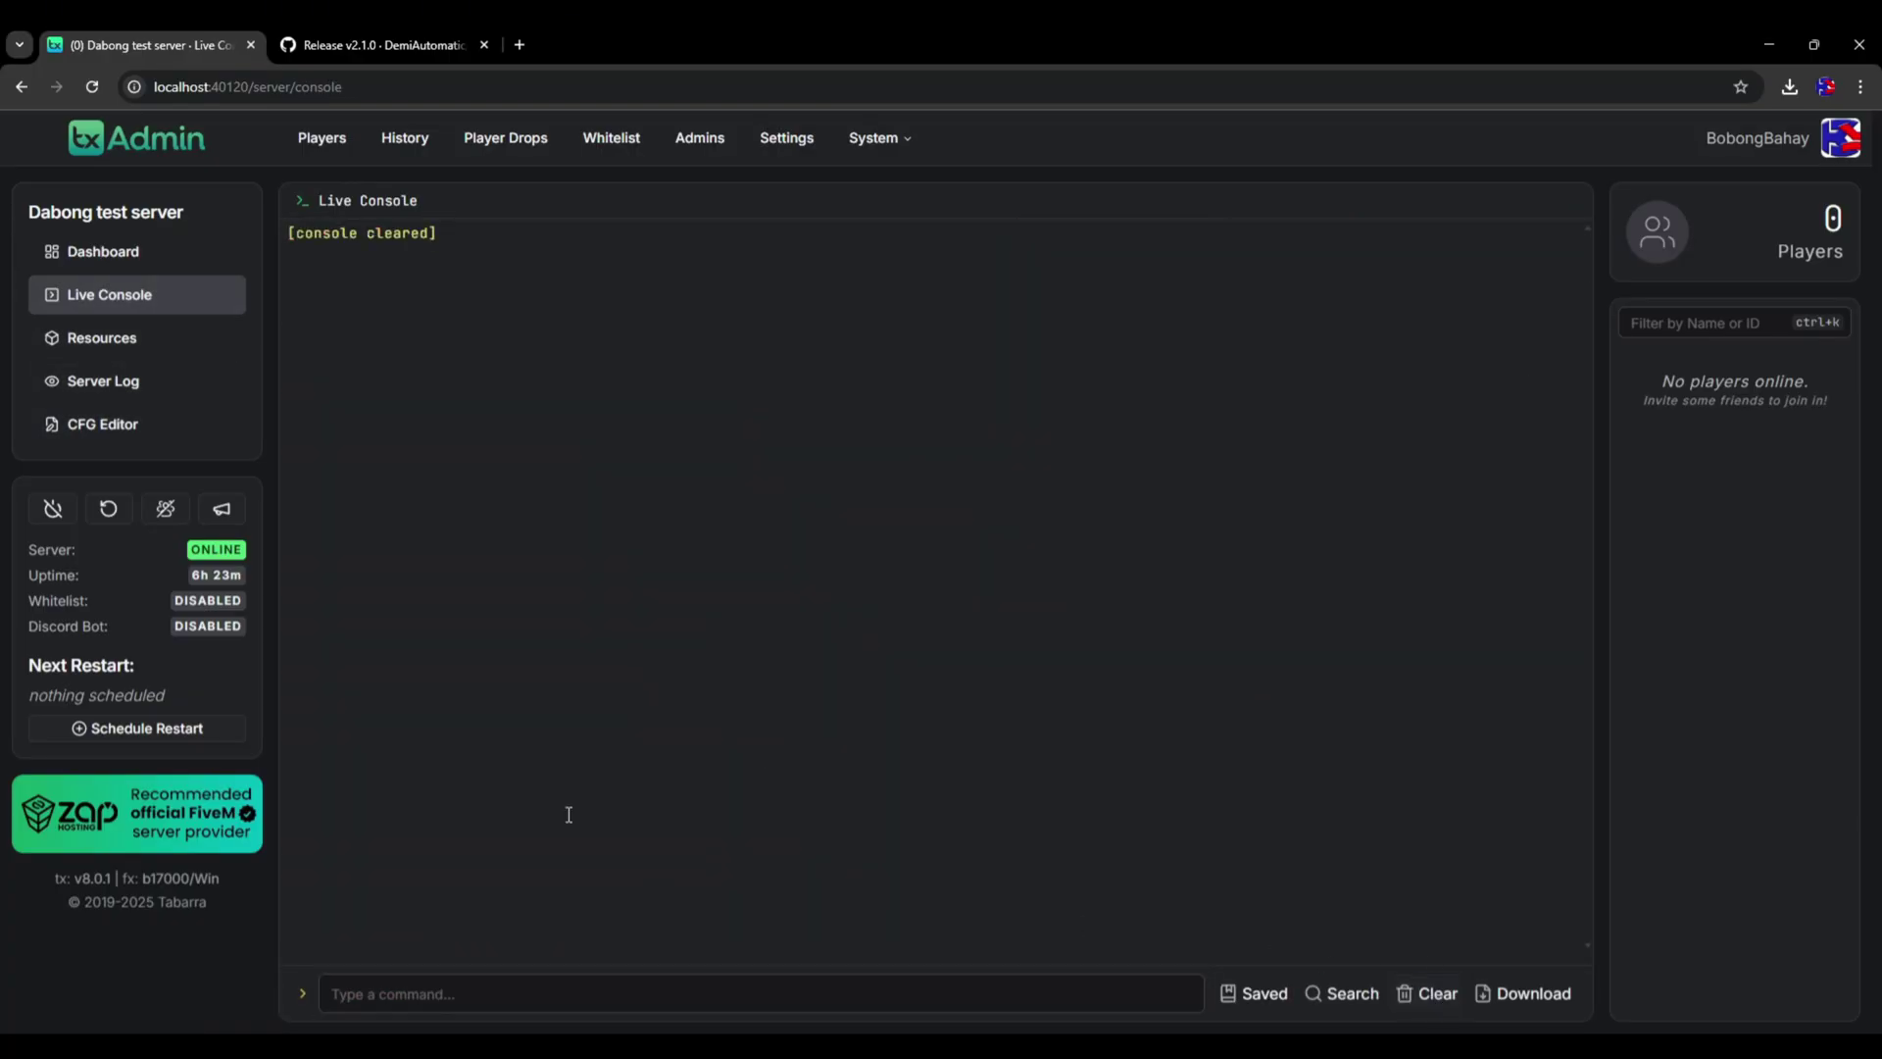
Step: Restart the server and search the console log for "dm-sto" to check the startup of dm-storage and object_gizmo
{"action": "left_click", "coordinate": [108, 508]}
{"action": "left_click", "coordinate": [1157, 623]}
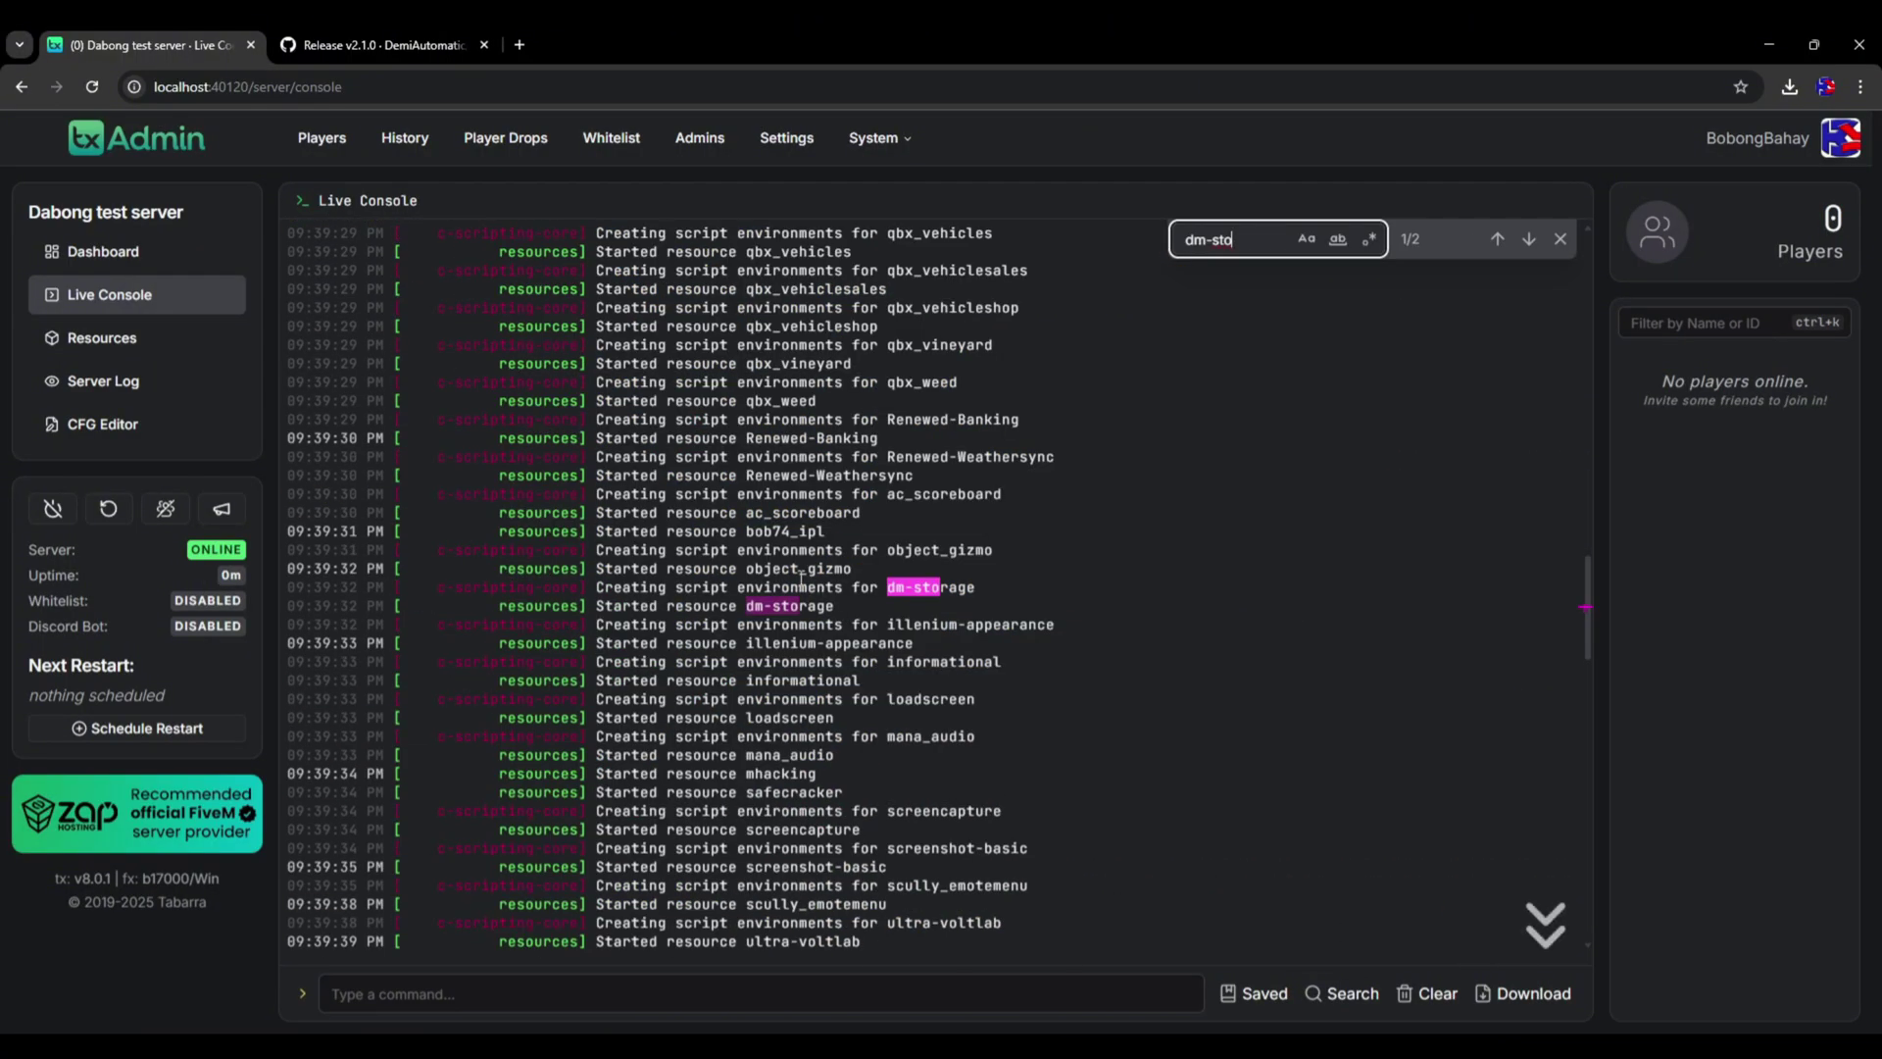
{"action": "left_click_drag", "start_coordinate": [755, 568], "coordinate": [889, 580]}
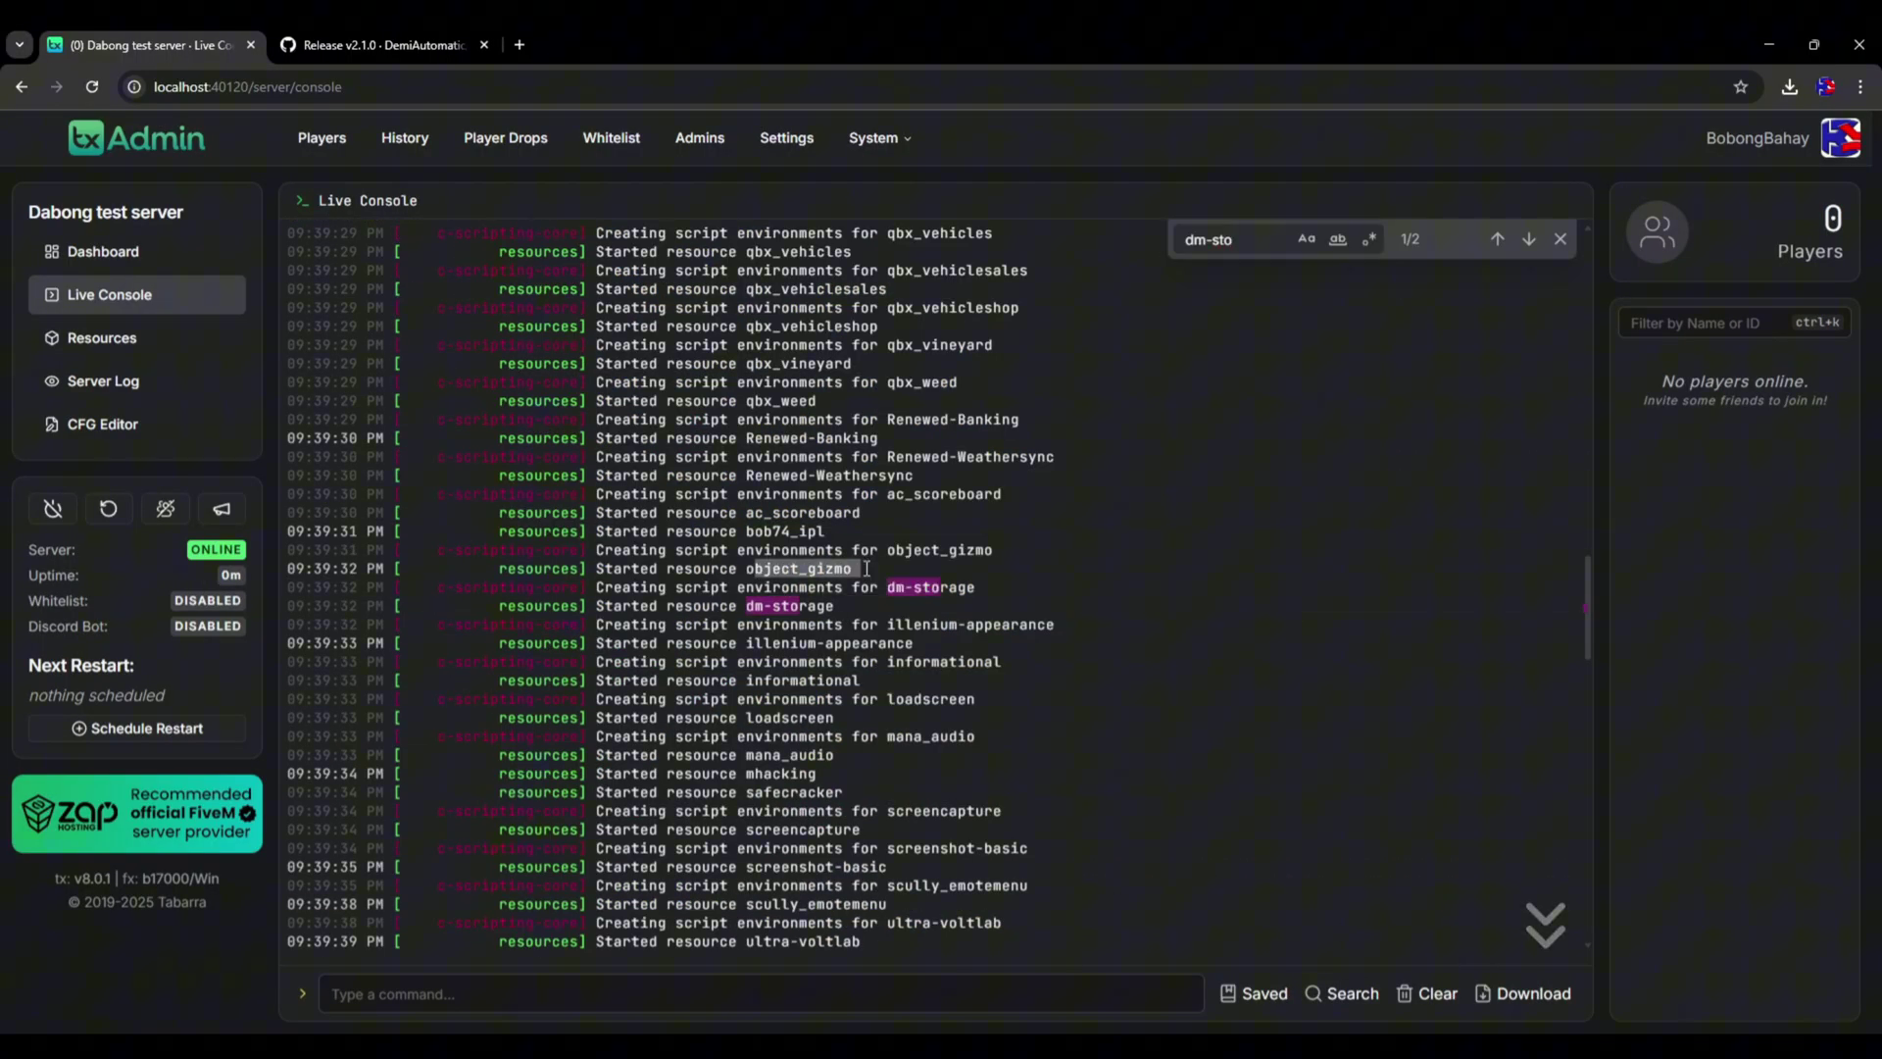
{"action": "left_click", "coordinate": [742, 569]}
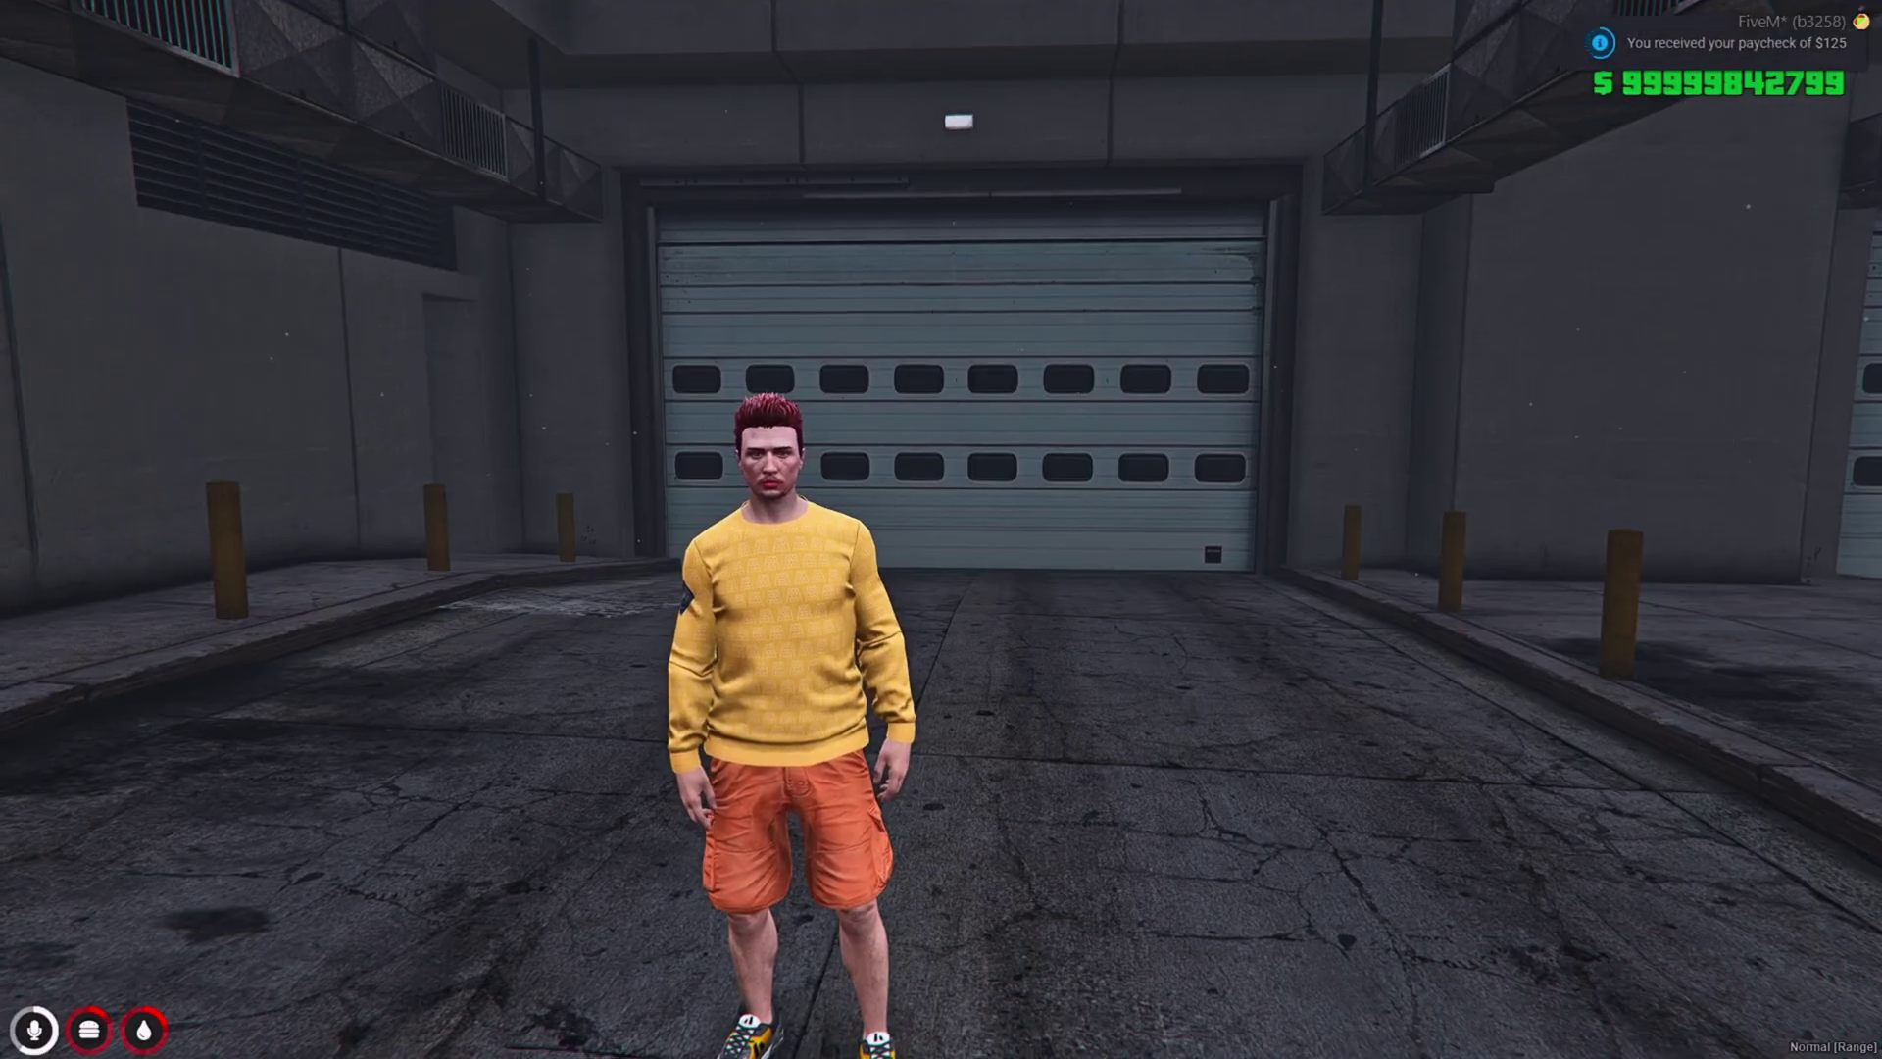
Step: In the FiveM game, look at the character's inventory and empty it with the chat command /clearinv 1
{"action": "key", "text": "F2"}
{"action": "key", "text": "Escape"}
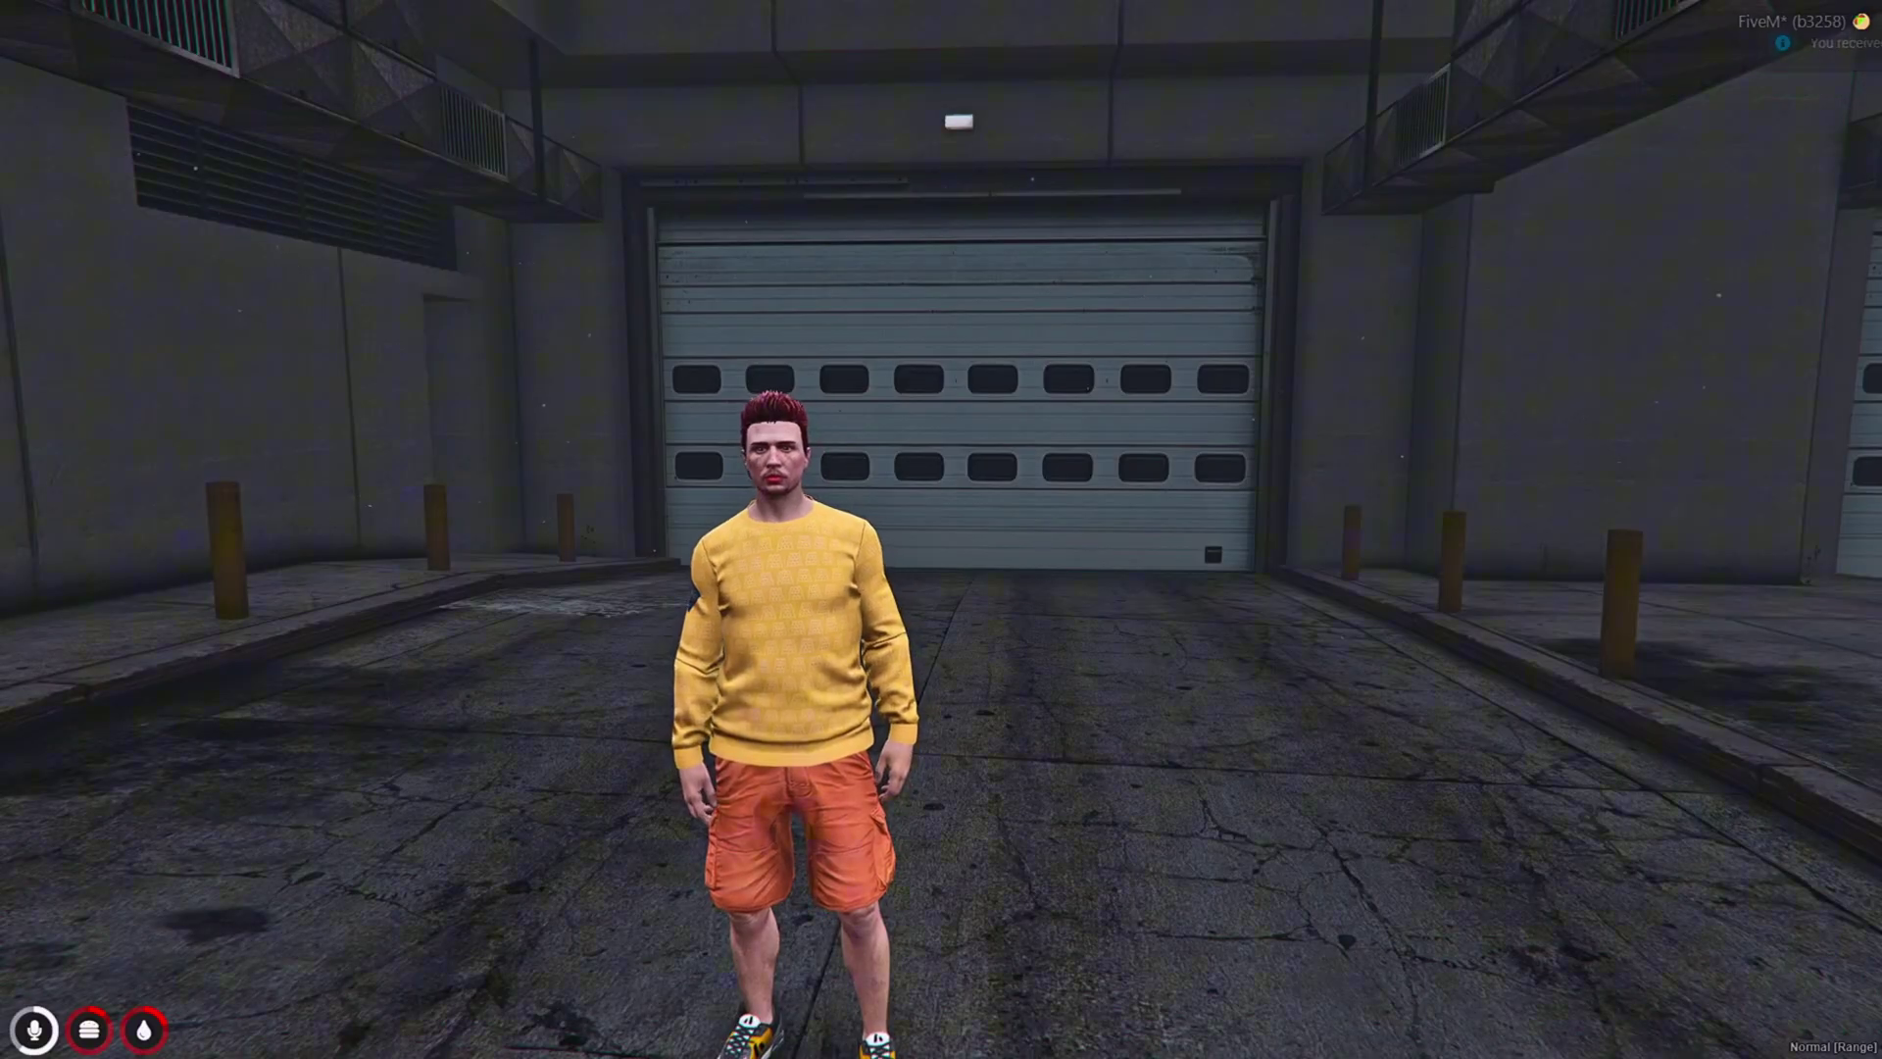
{"action": "type", "text": "t/clearinv 1"}
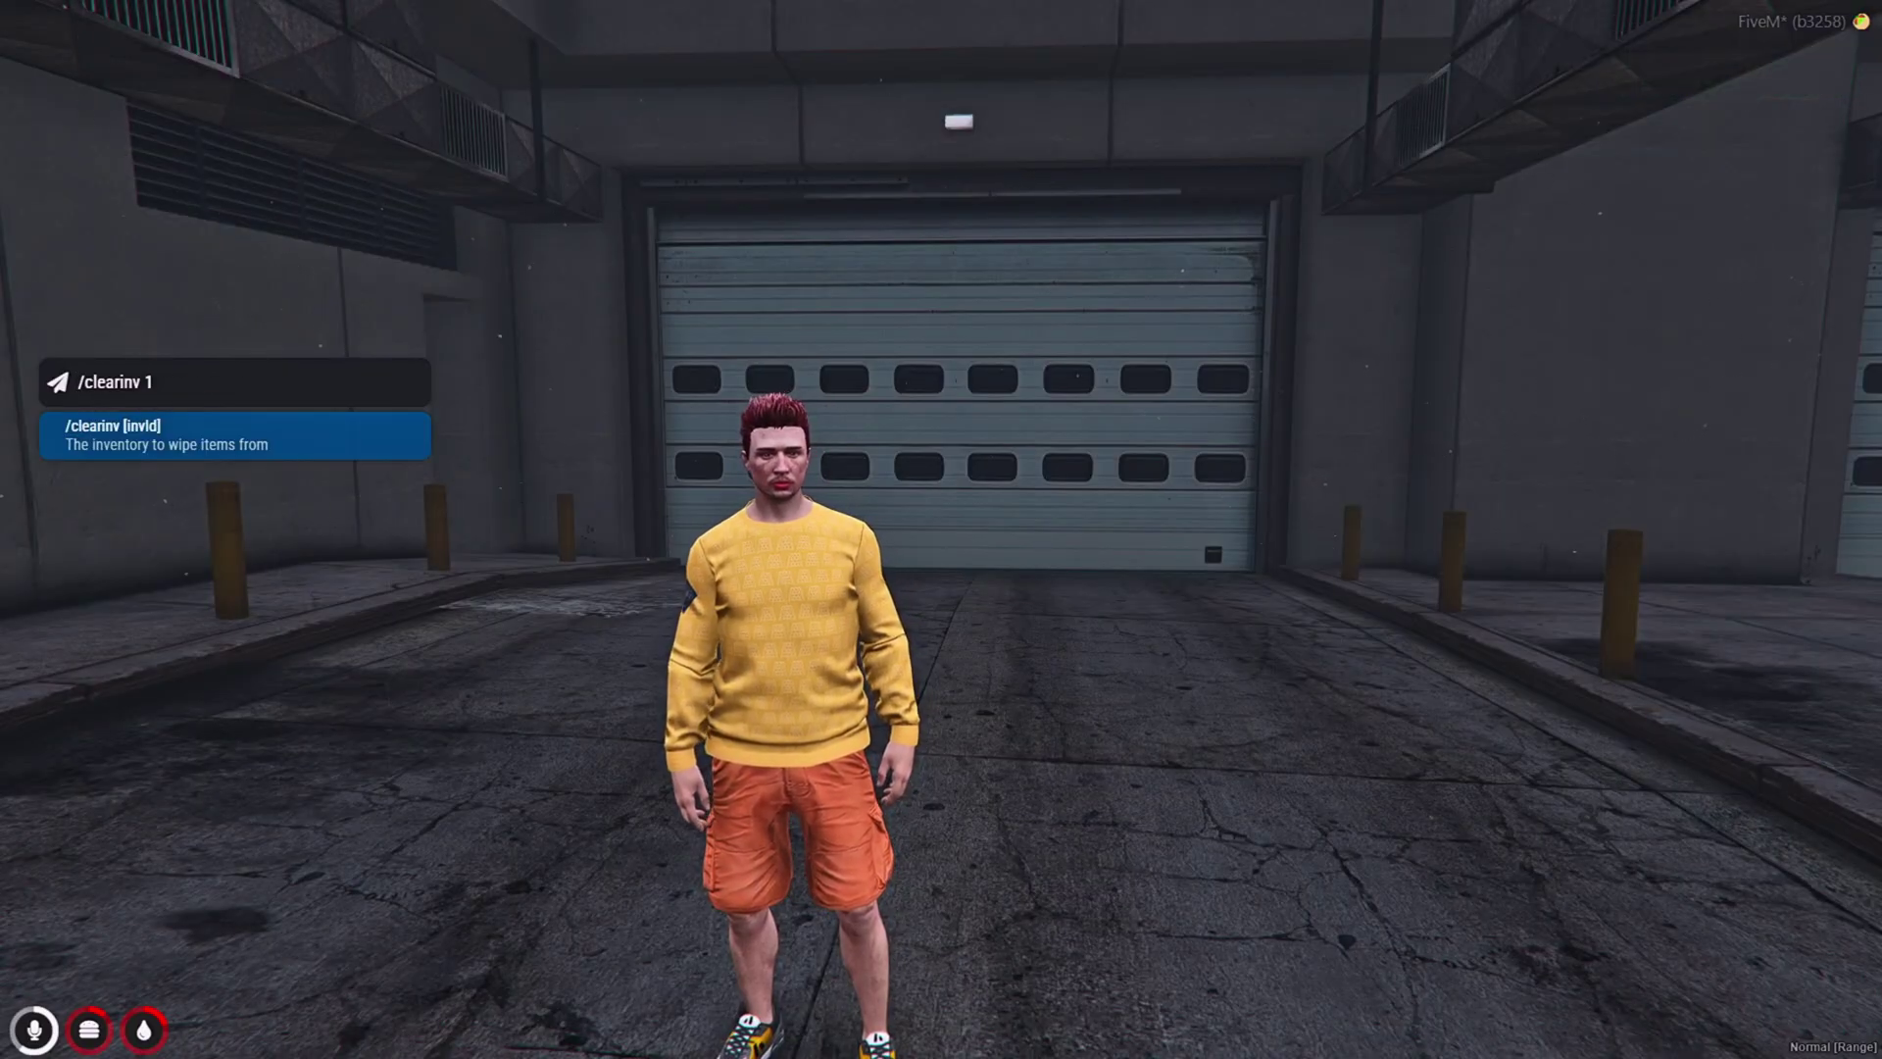
Step: Give player 1 one small storage with the chat command /giveitem 1 storage_small 1
{"action": "key", "text": "Up"}
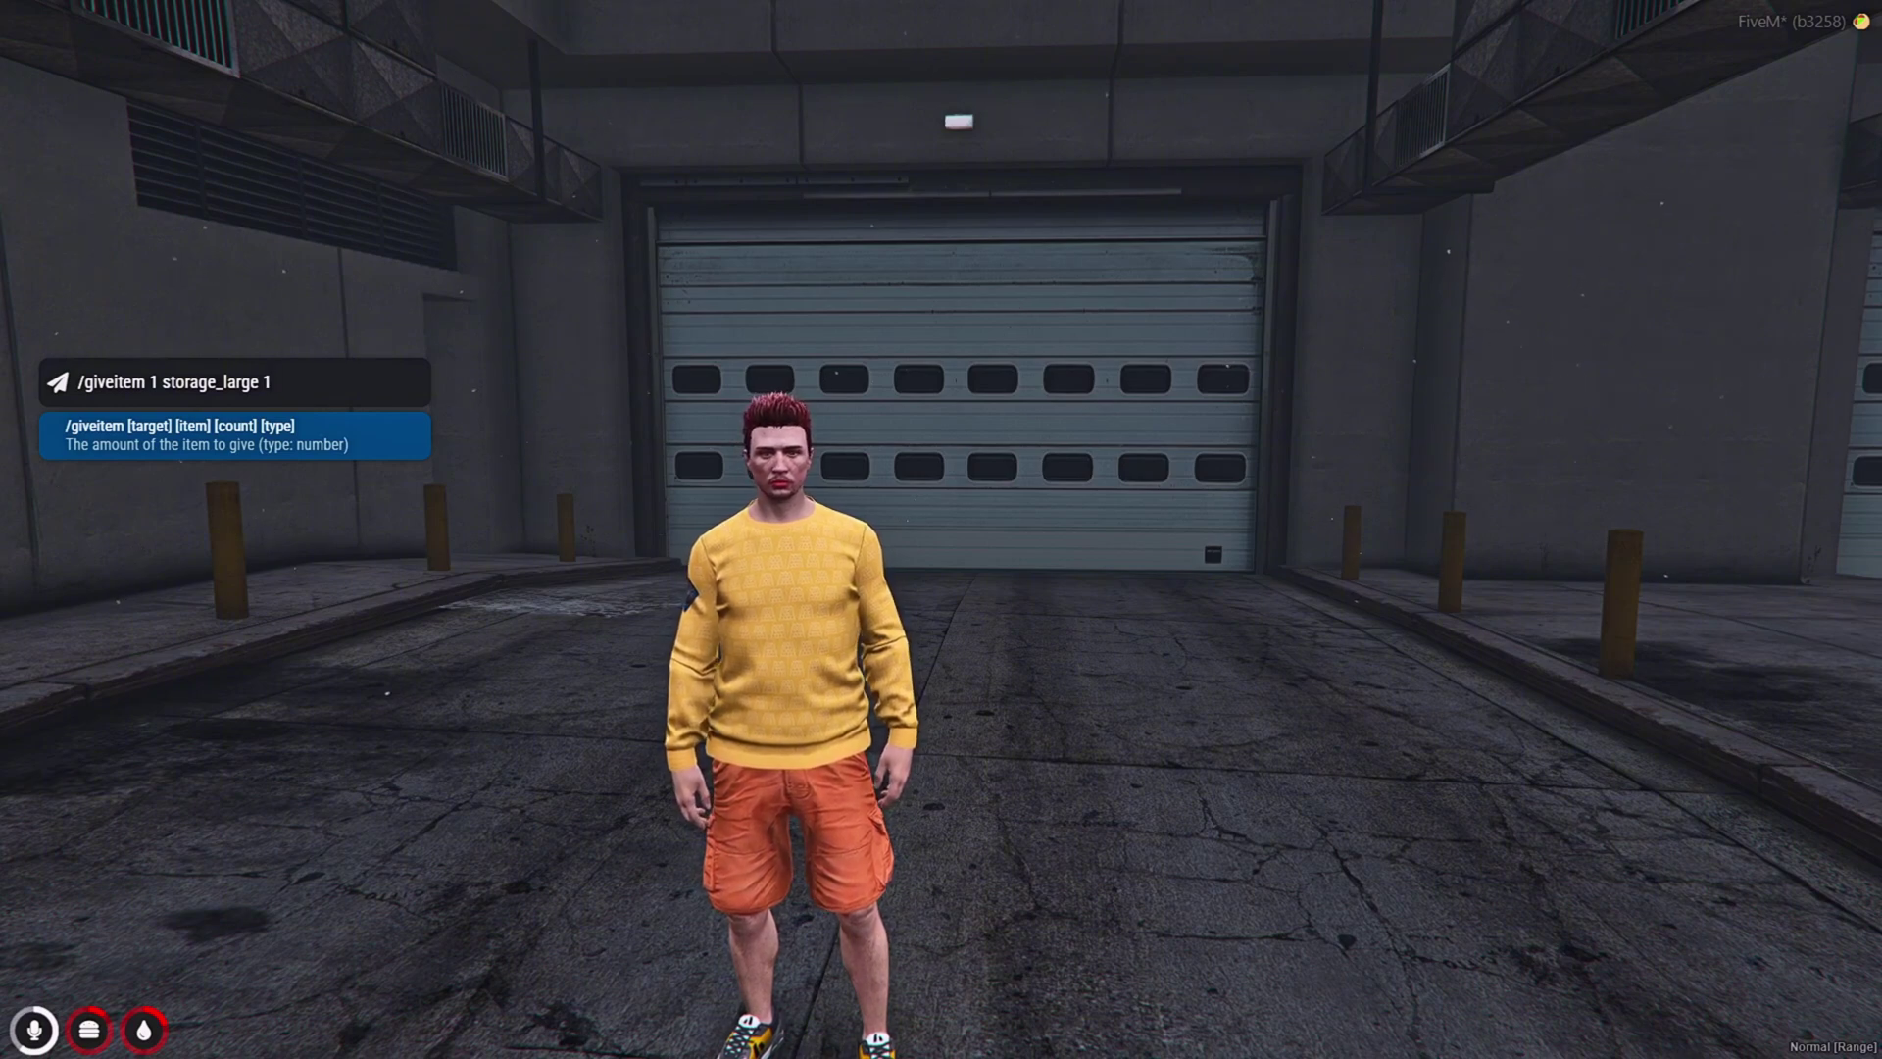
{"action": "key", "text": "Up"}
{"action": "key", "text": "Up"}
{"action": "key", "text": "Return"}
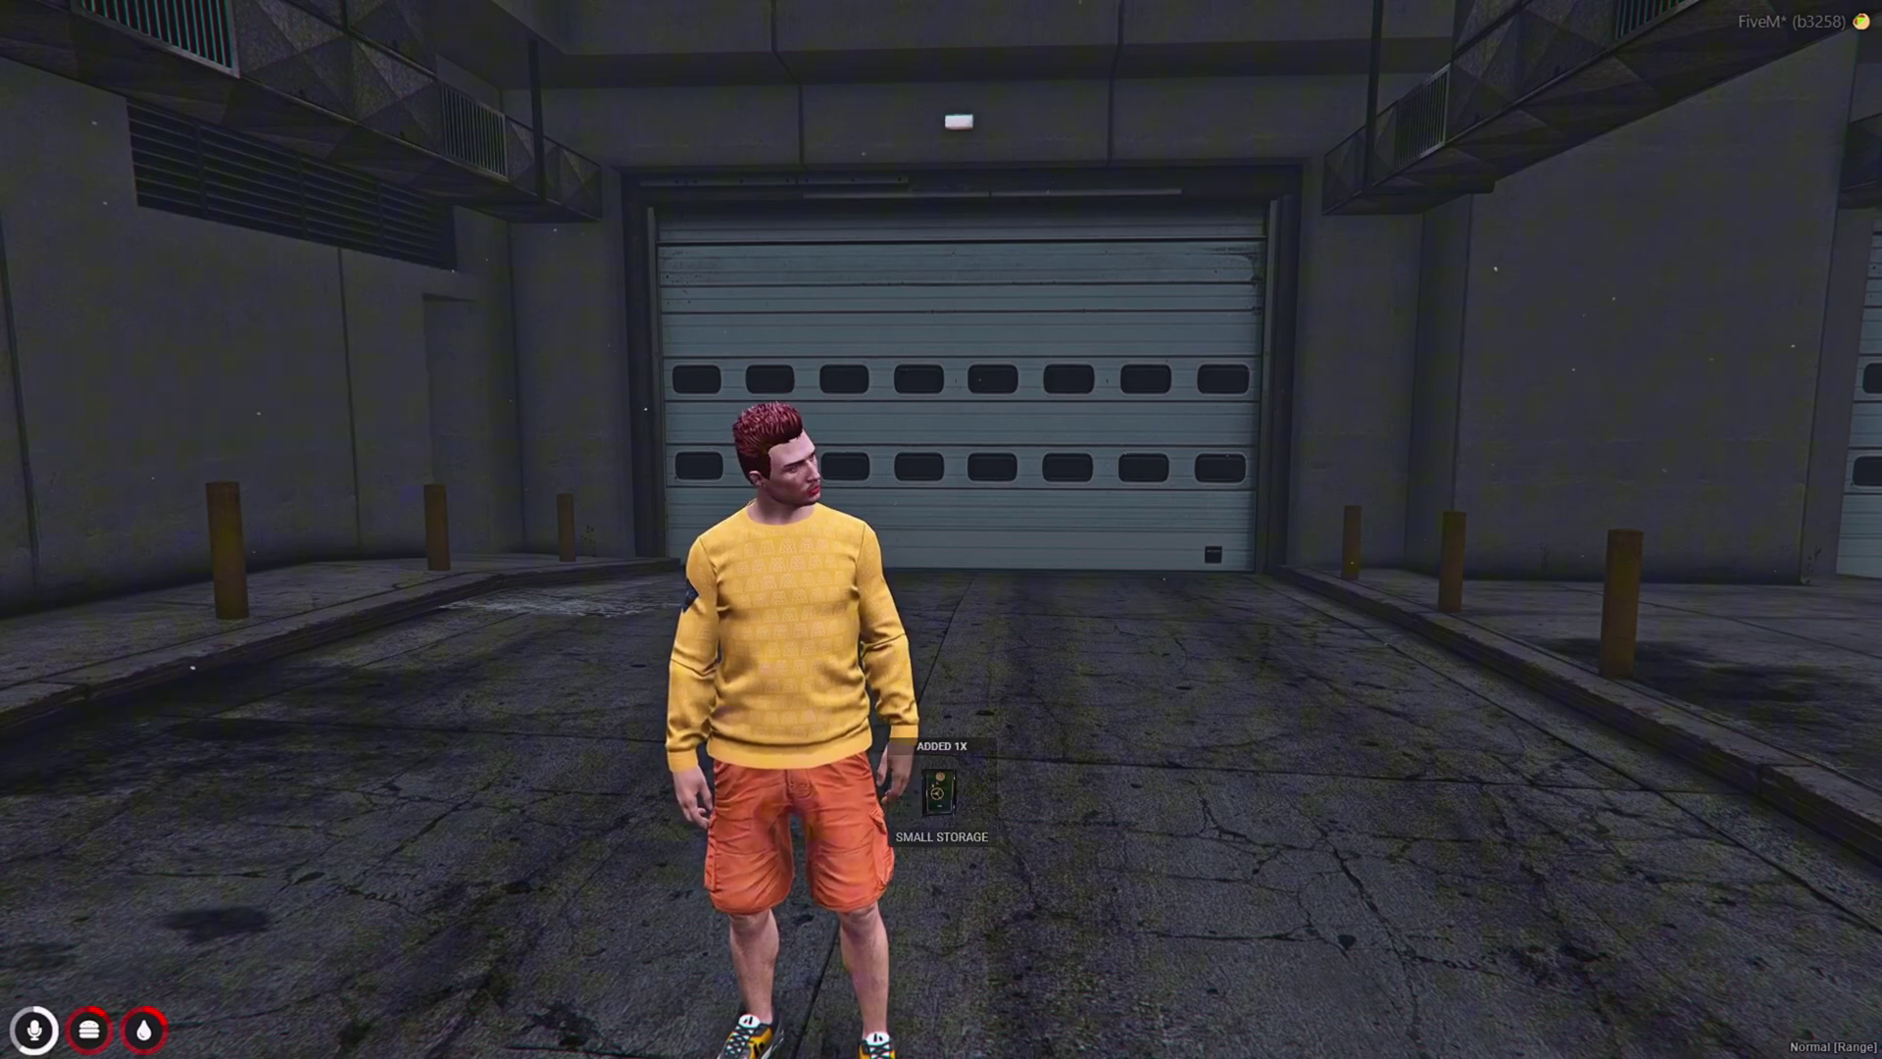
Step: Give player 1 another storage item by reusing a previous /giveitem chat command
{"action": "key", "text": "t"}
{"action": "key", "text": "Up"}
{"action": "key", "text": "Up"}
{"action": "key", "text": "Down"}
{"action": "key", "text": "Down"}
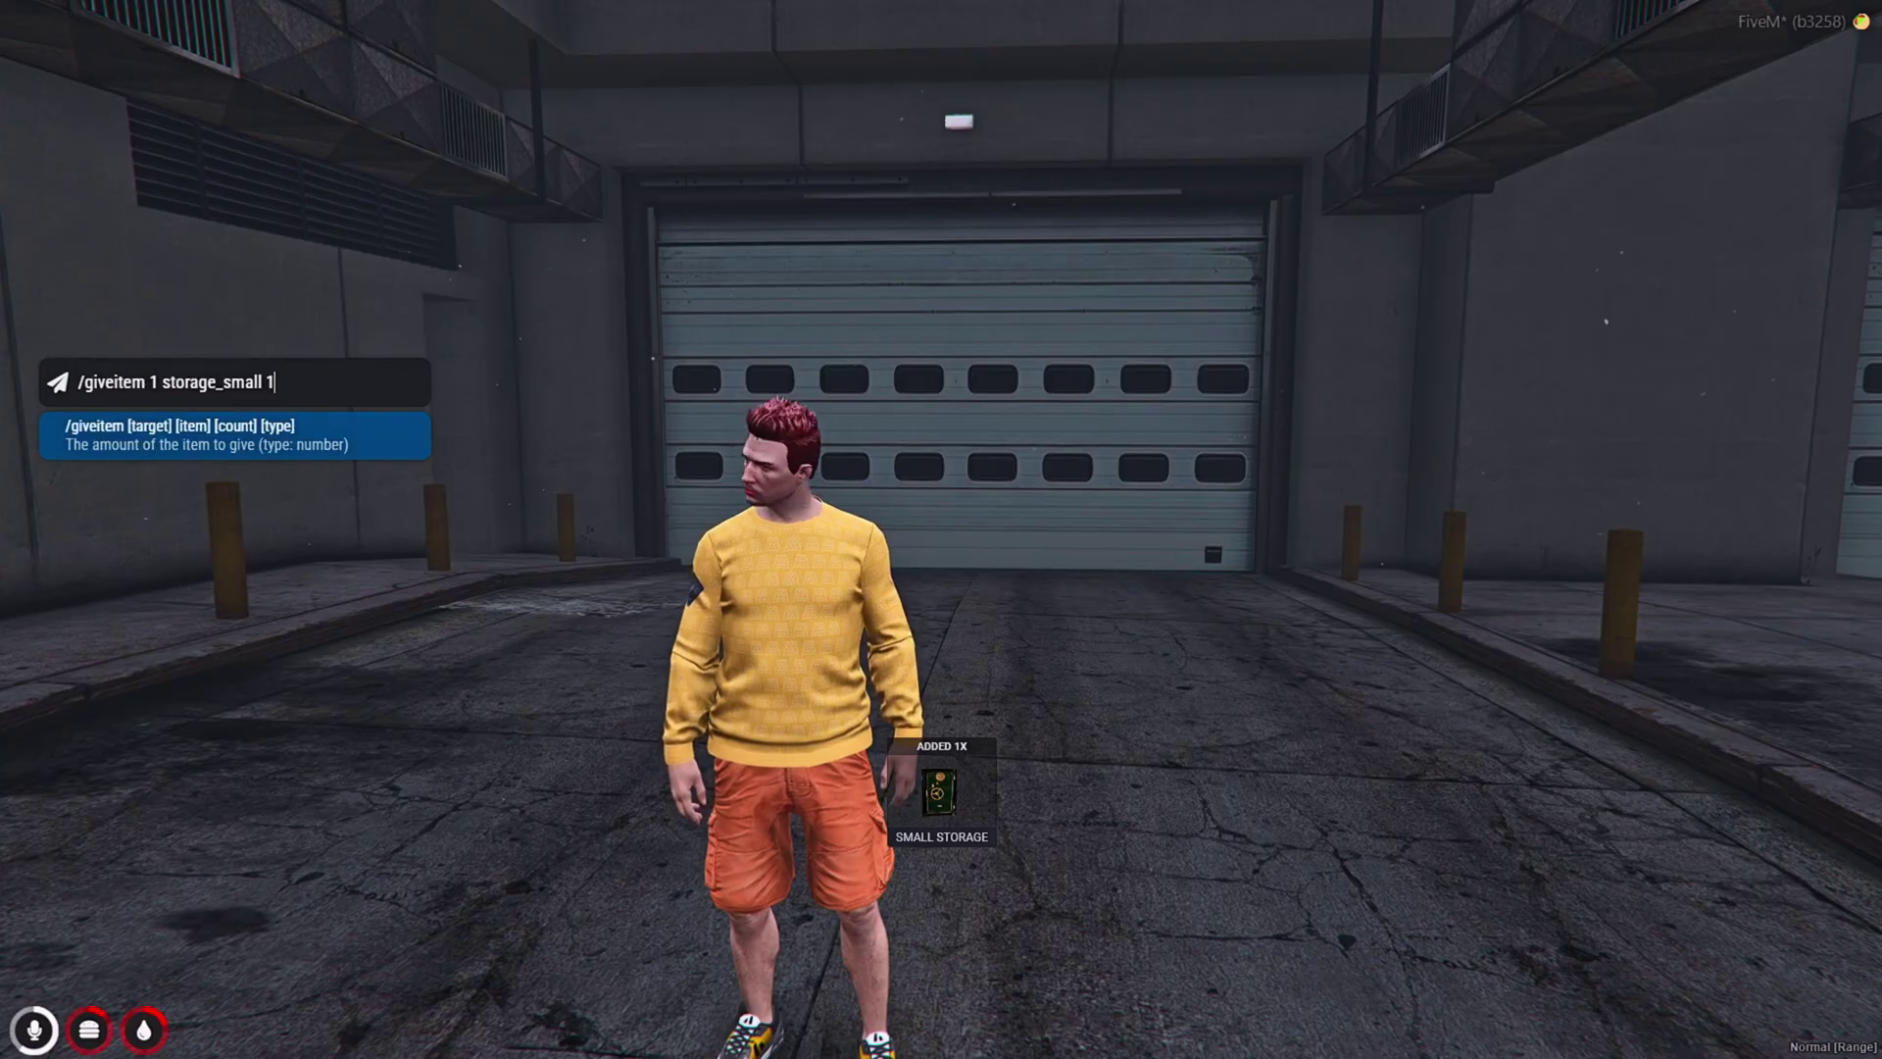
Step: Give player 1 one large storage by reusing the chat command /giveitem 1 storage_large 1
{"action": "key", "text": "Up"}
{"action": "key", "text": "Up"}
{"action": "key", "text": "Up"}
{"action": "key", "text": "Down"}
{"action": "key", "text": "Return"}
{"action": "key", "text": "t"}
{"action": "key", "text": "Up"}
{"action": "key", "text": "Up"}
{"action": "key", "text": "Up"}
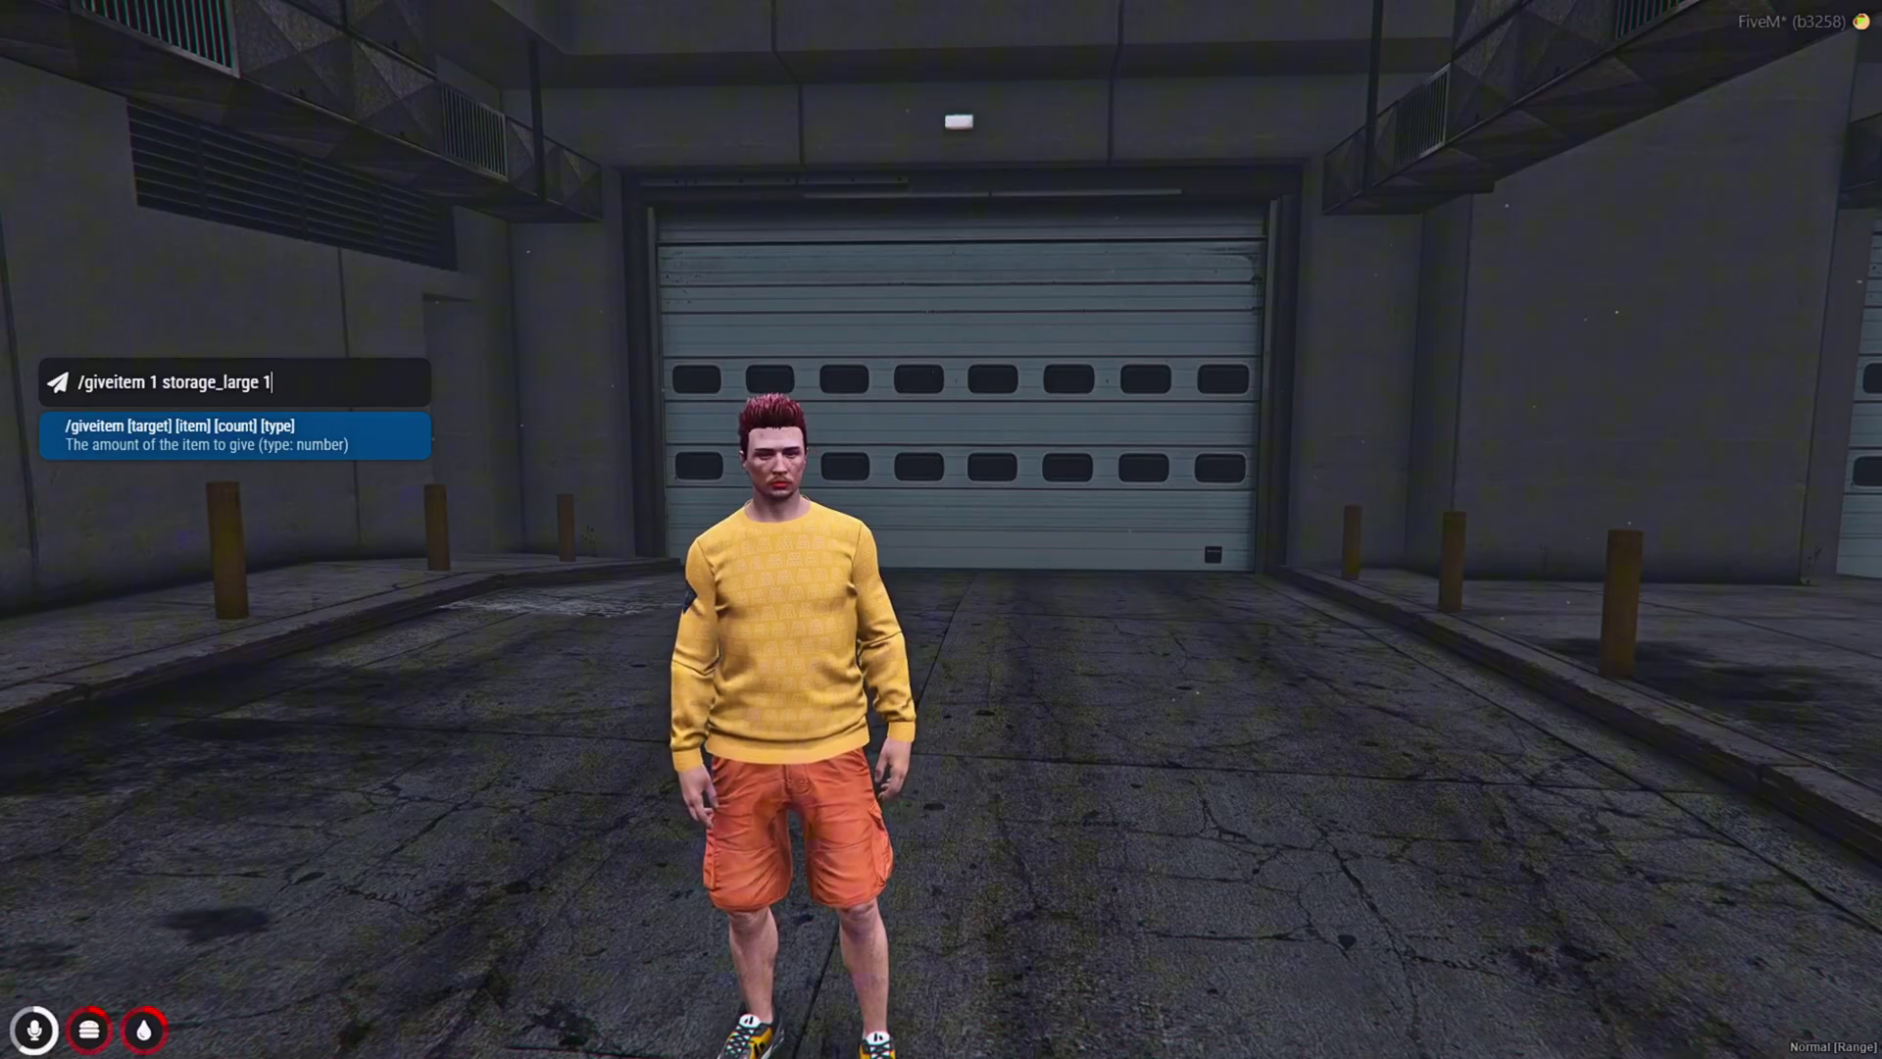
{"action": "key", "text": "Return"}
Step: Use the small storage item from the inventory and place it at its default position beside the character
{"action": "key", "text": "Tab"}
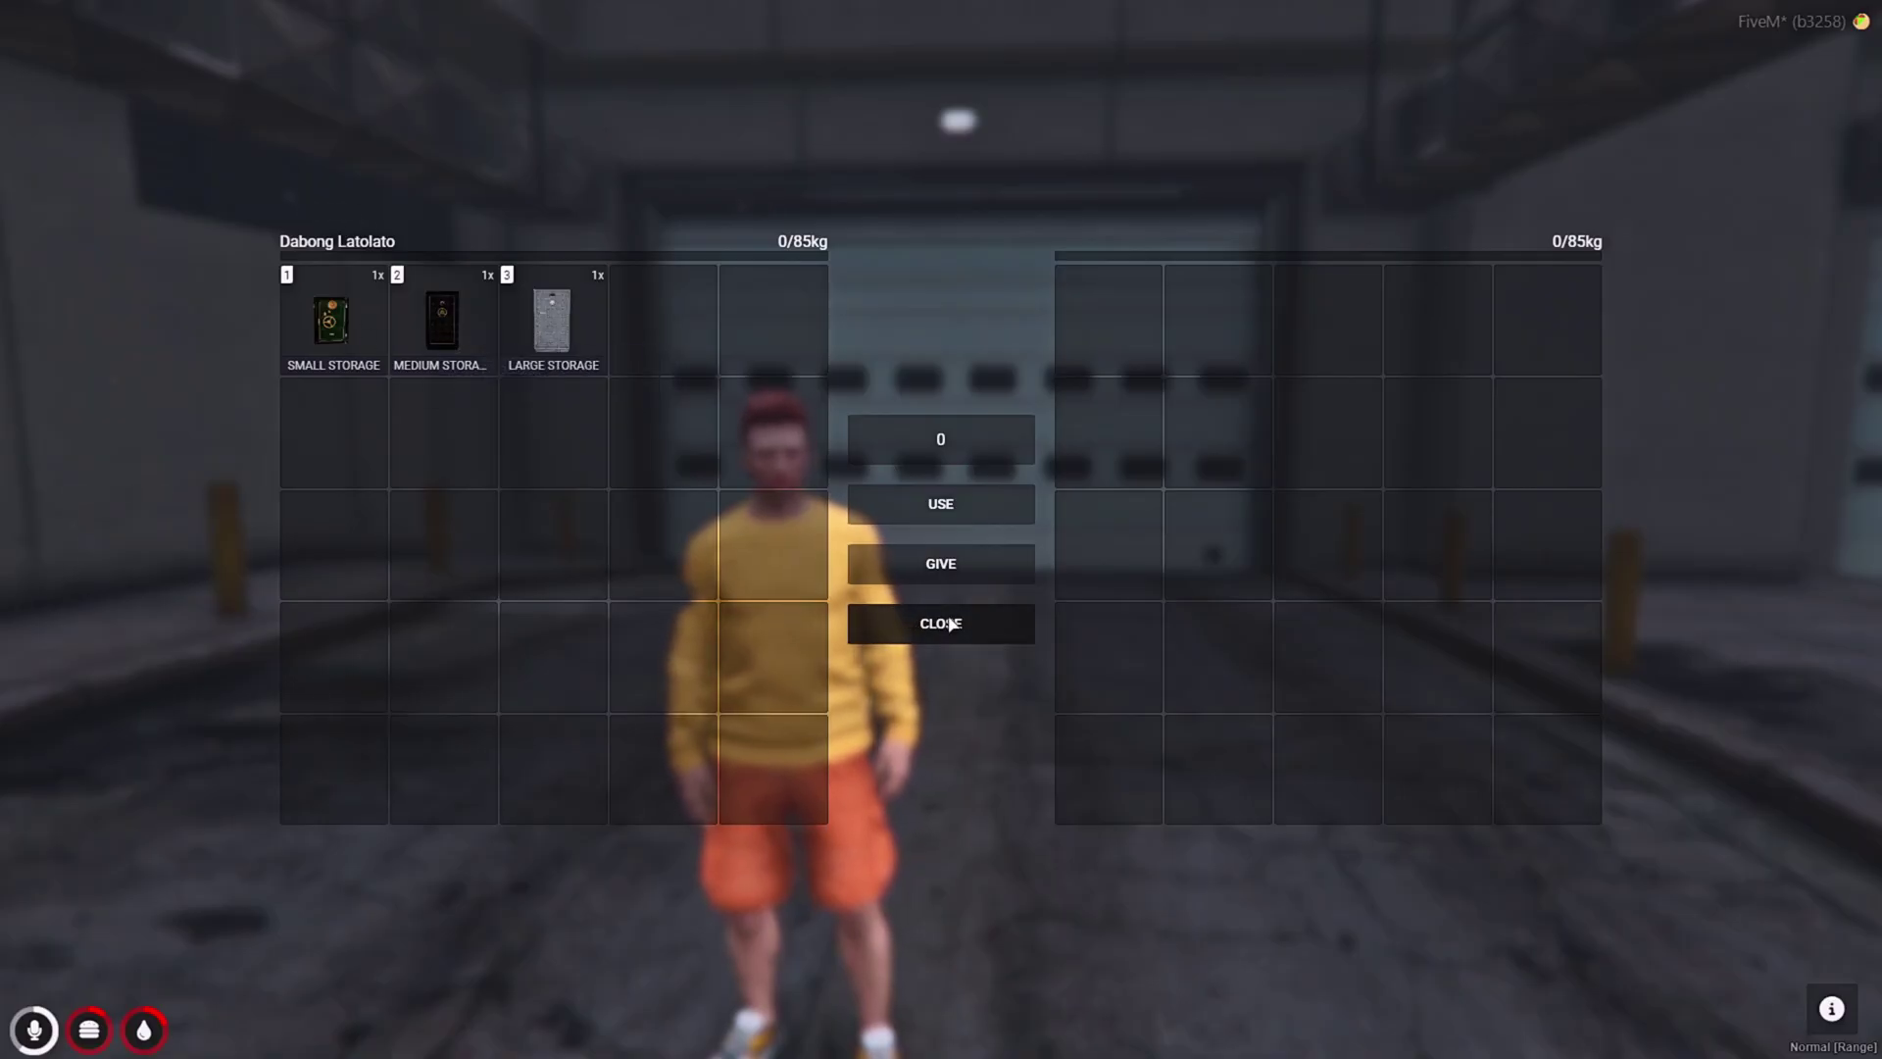
{"action": "right_click", "coordinate": [333, 321]}
{"action": "left_click", "coordinate": [348, 363]}
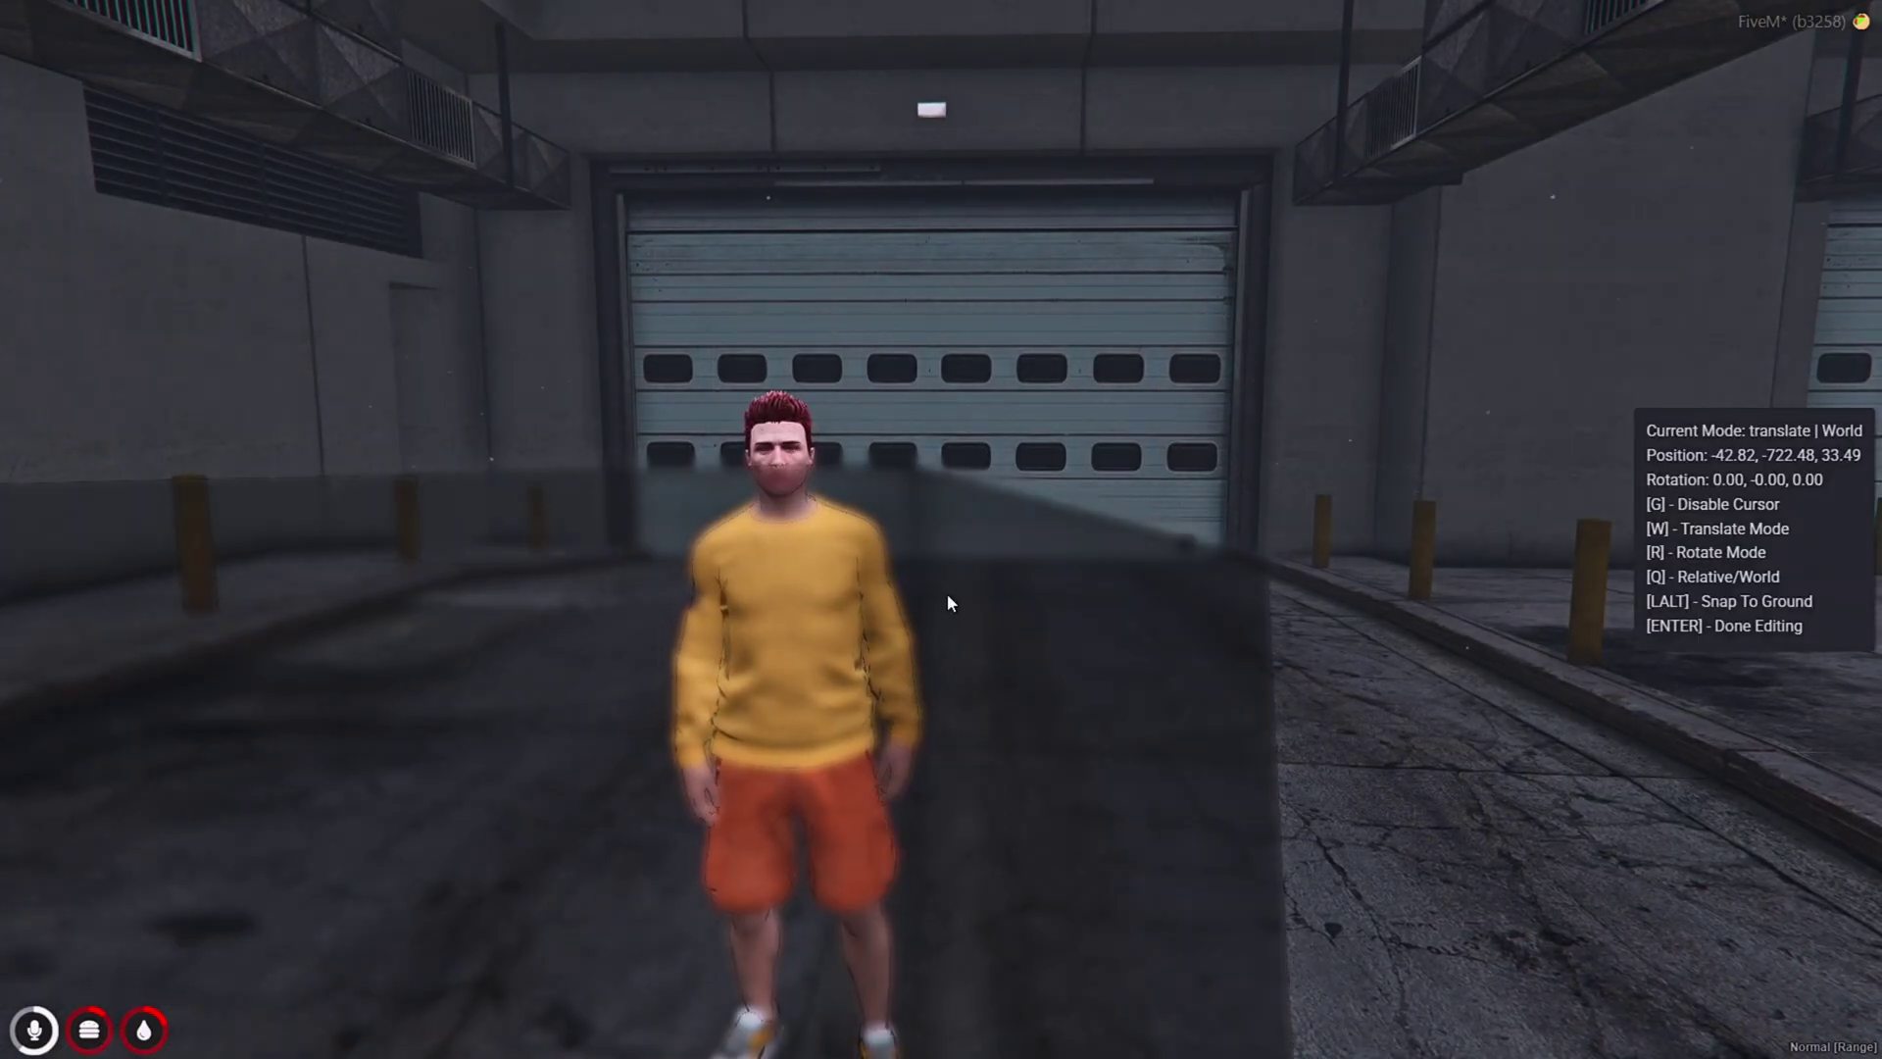
{"action": "key", "text": "Return"}
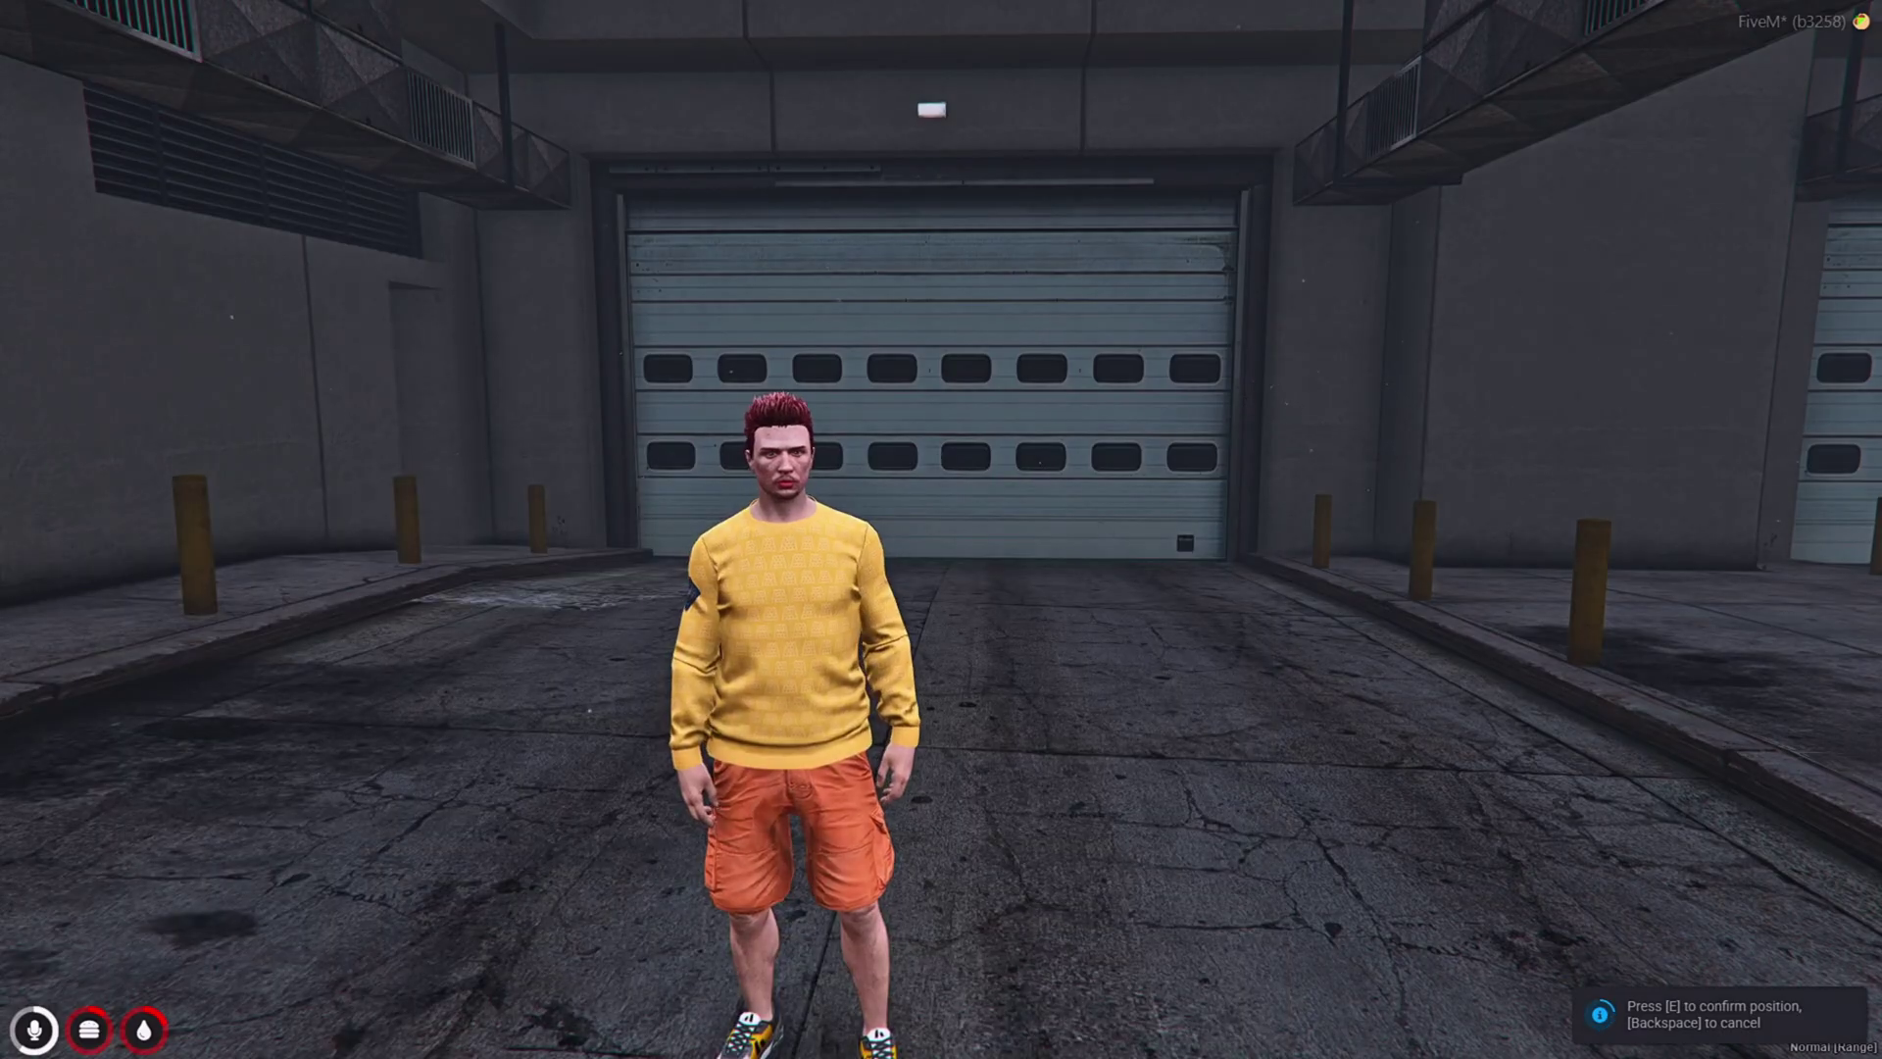
{"action": "key", "text": "e"}
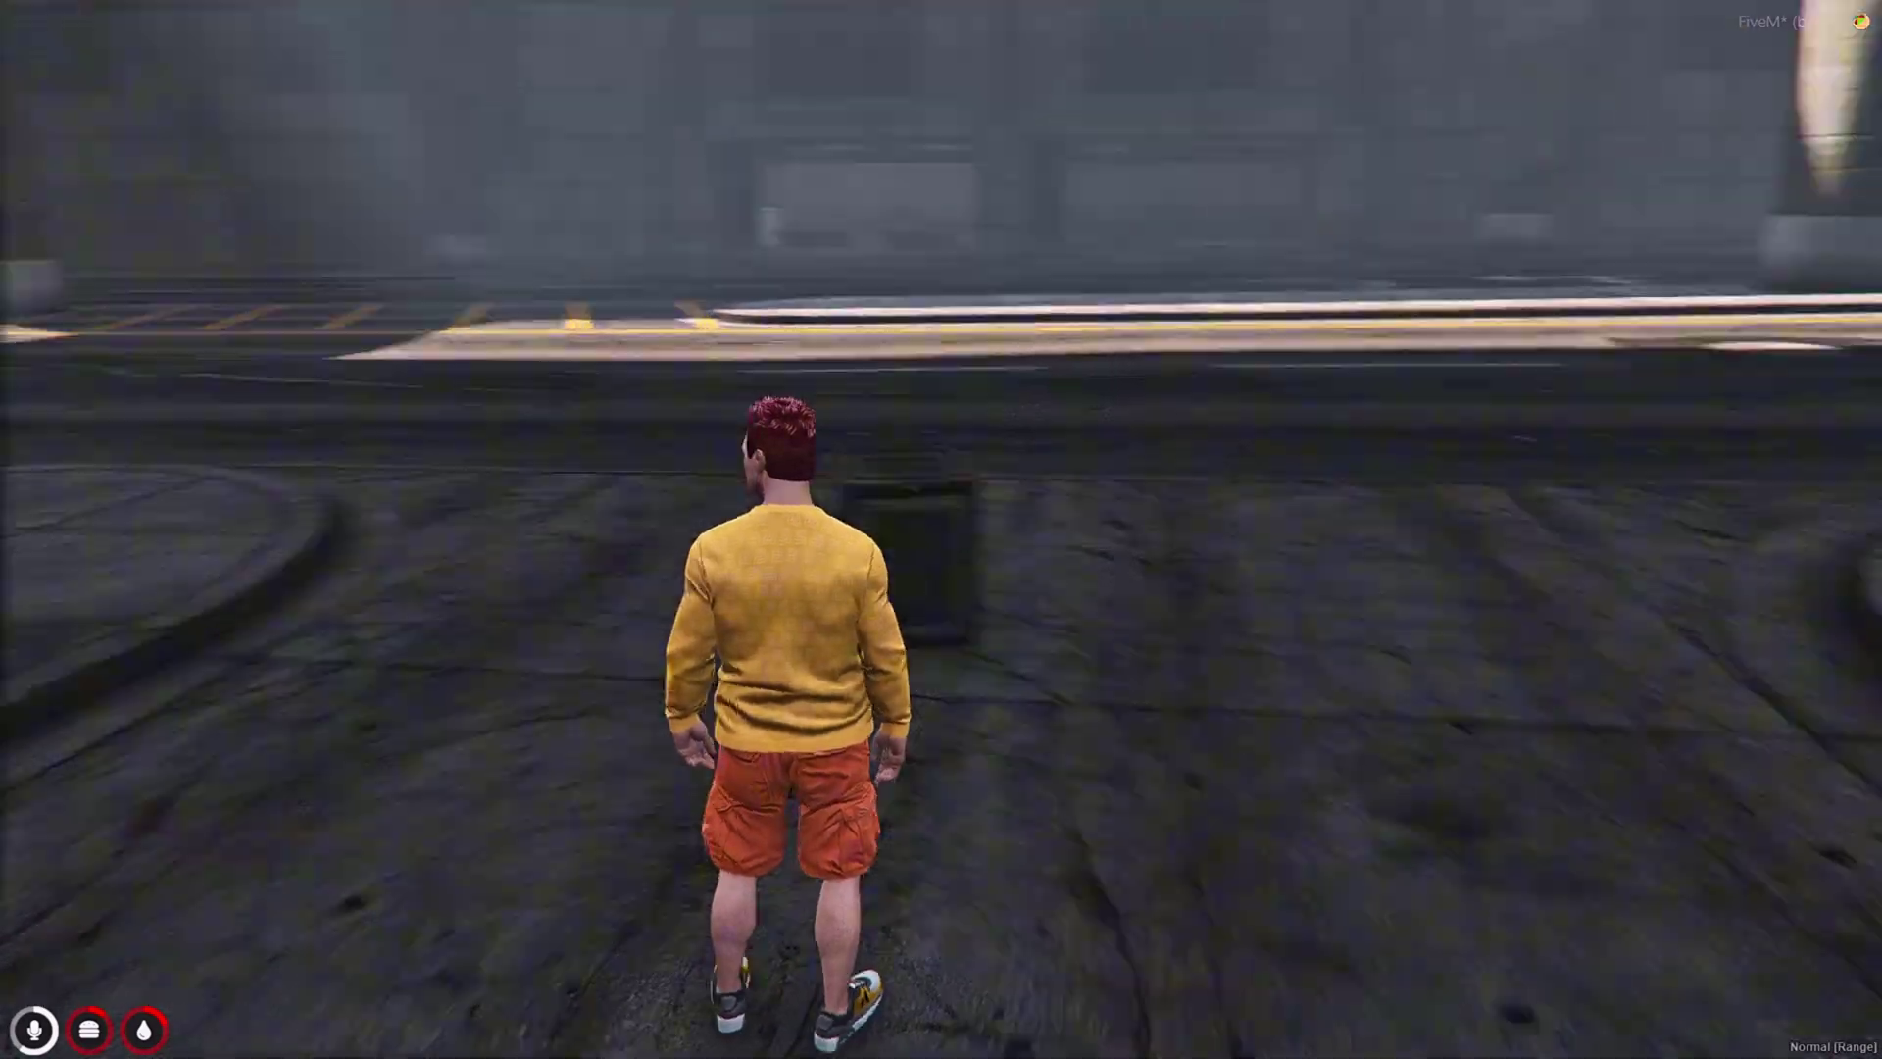
Step: Walk around the placed small safe, turn toward the garage door and use the medium storage item from the inventory
{"action": "key", "text": "a"}
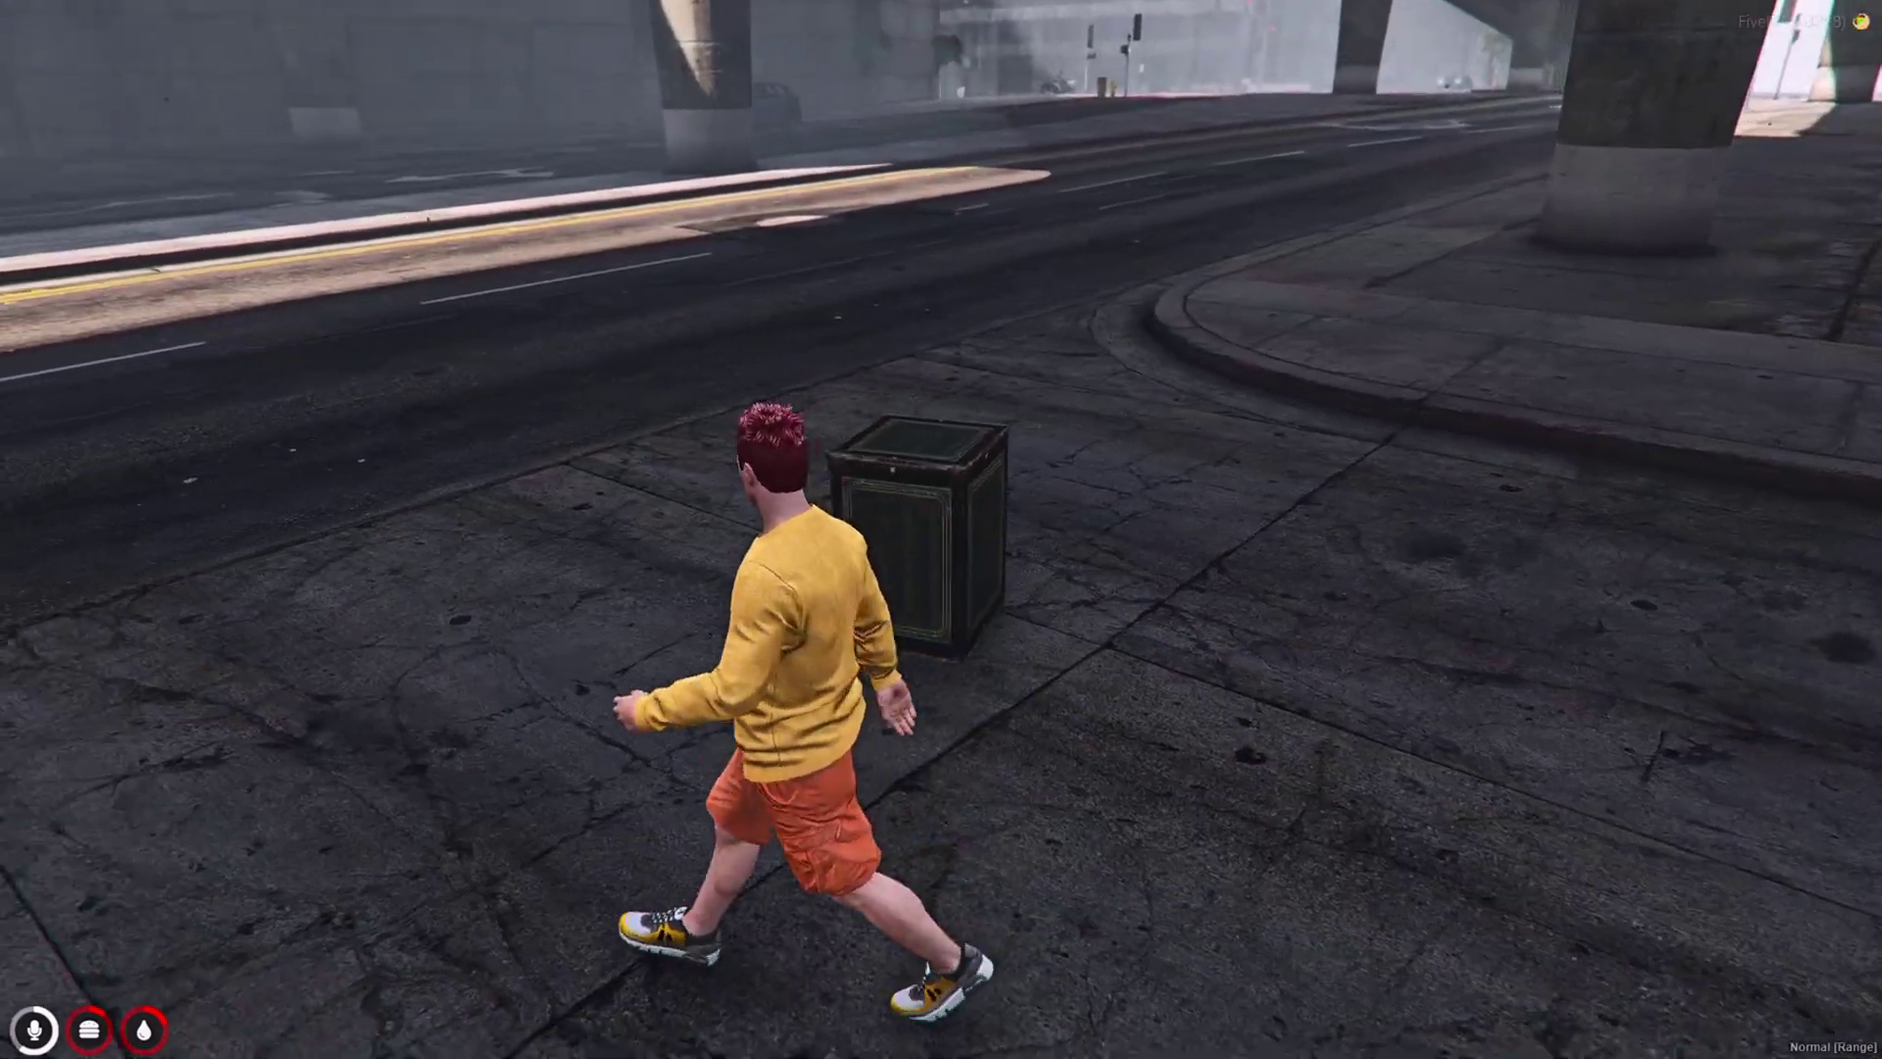
{"action": "key", "text": "w"}
{"action": "key", "text": "a"}
{"action": "key", "text": "w"}
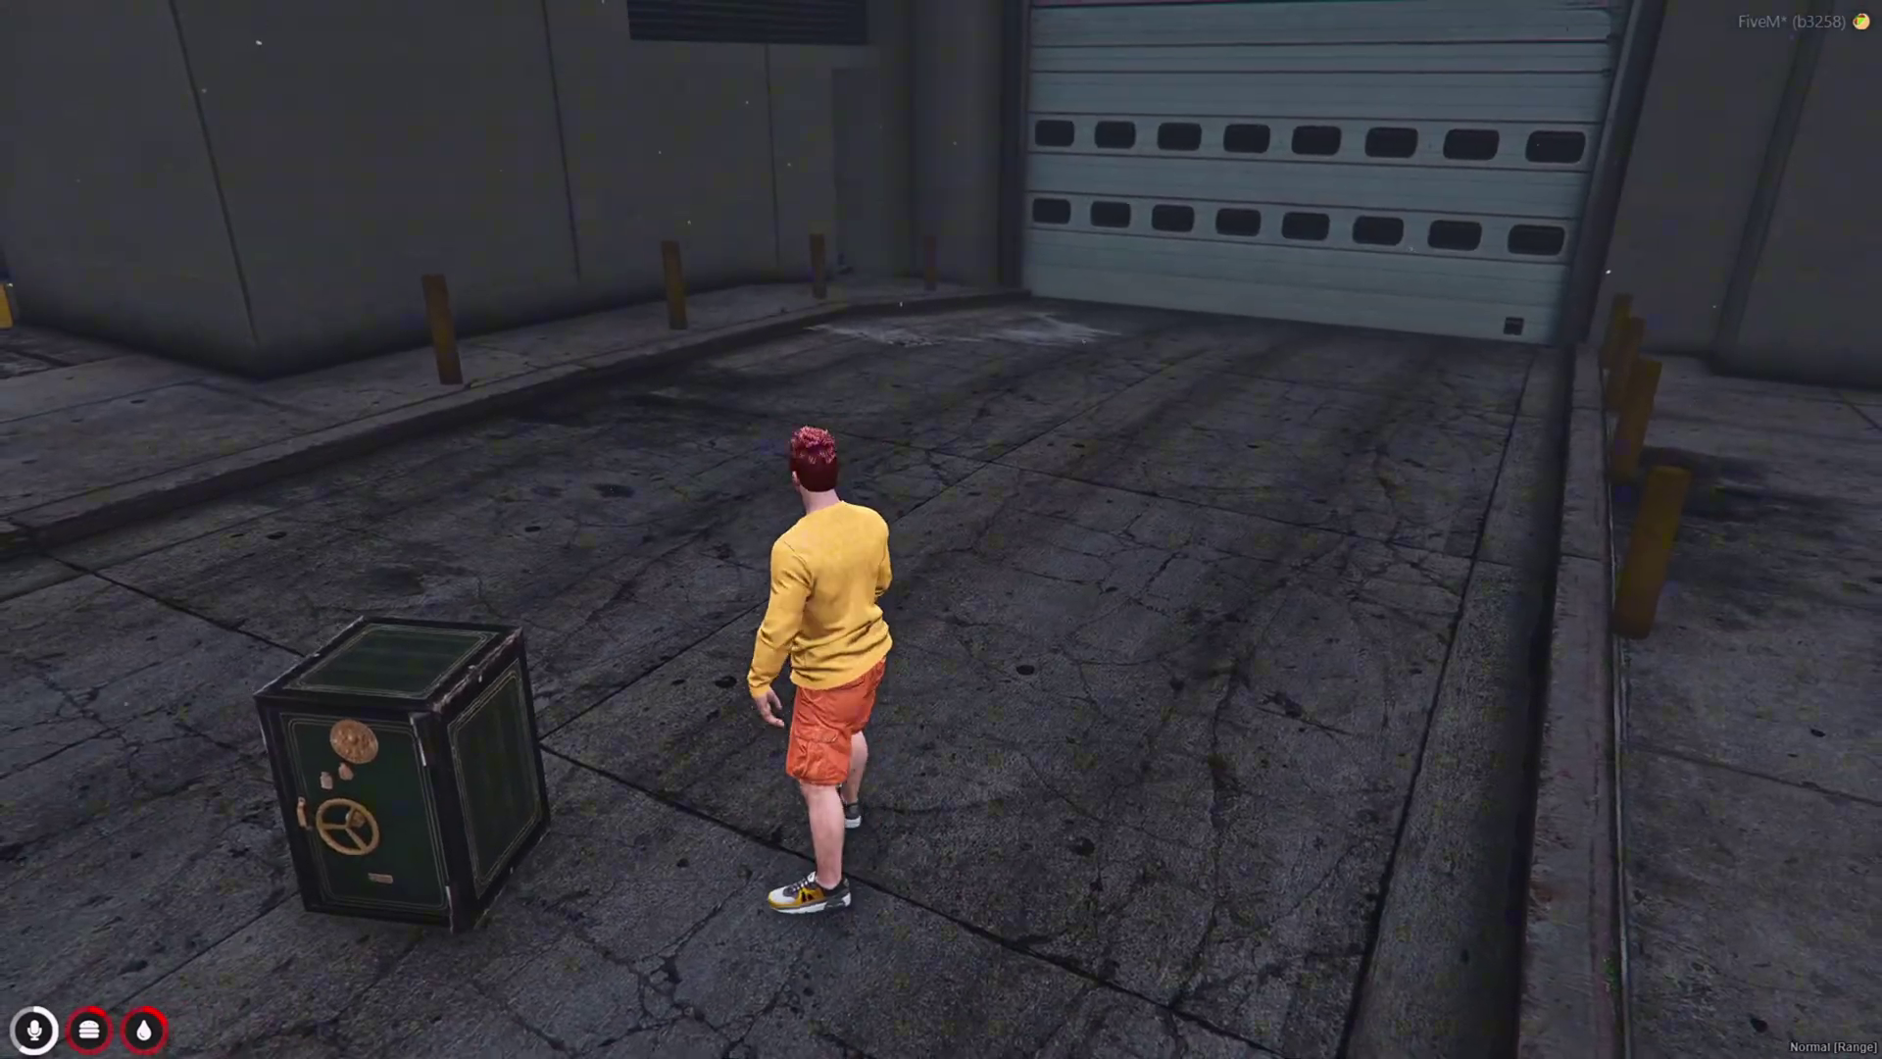
{"action": "key", "text": "Tab"}
{"action": "key", "text": "Escape"}
{"action": "key", "text": "Tab"}
{"action": "right_click", "coordinate": [446, 350]}
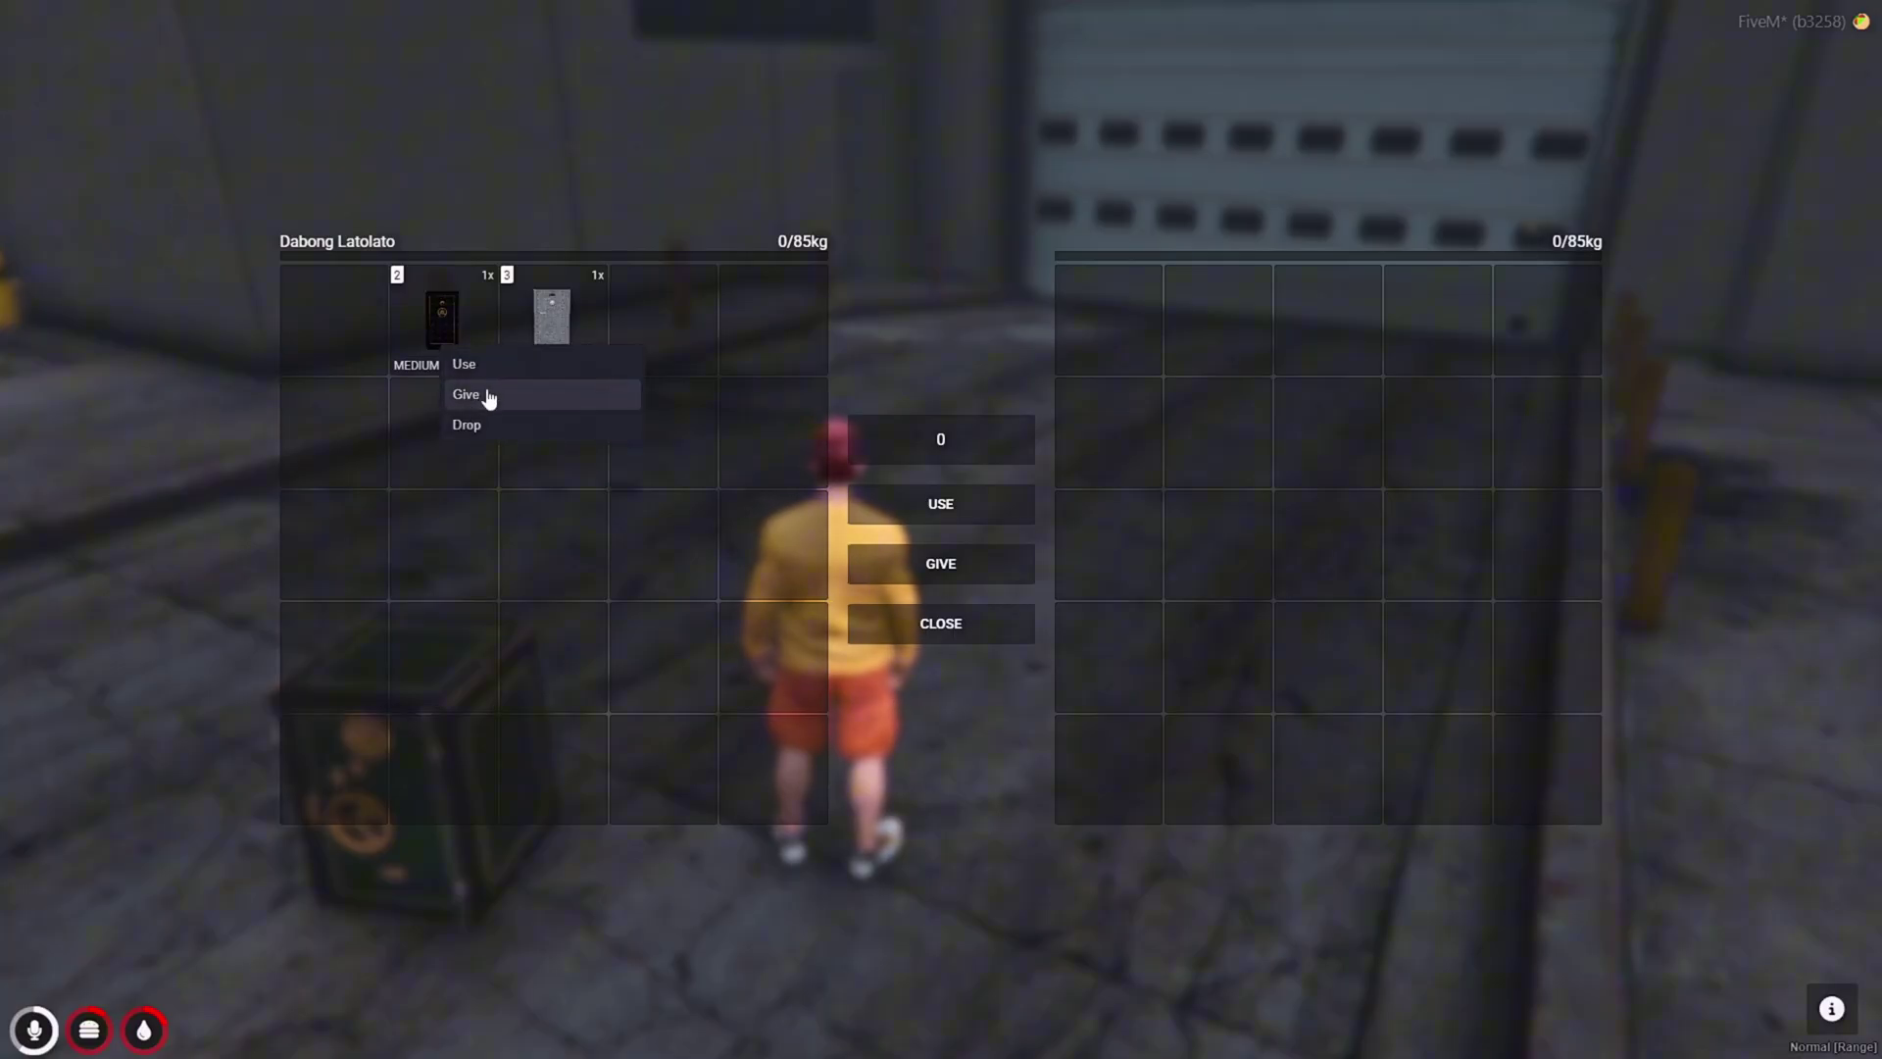
{"action": "left_click", "coordinate": [476, 370]}
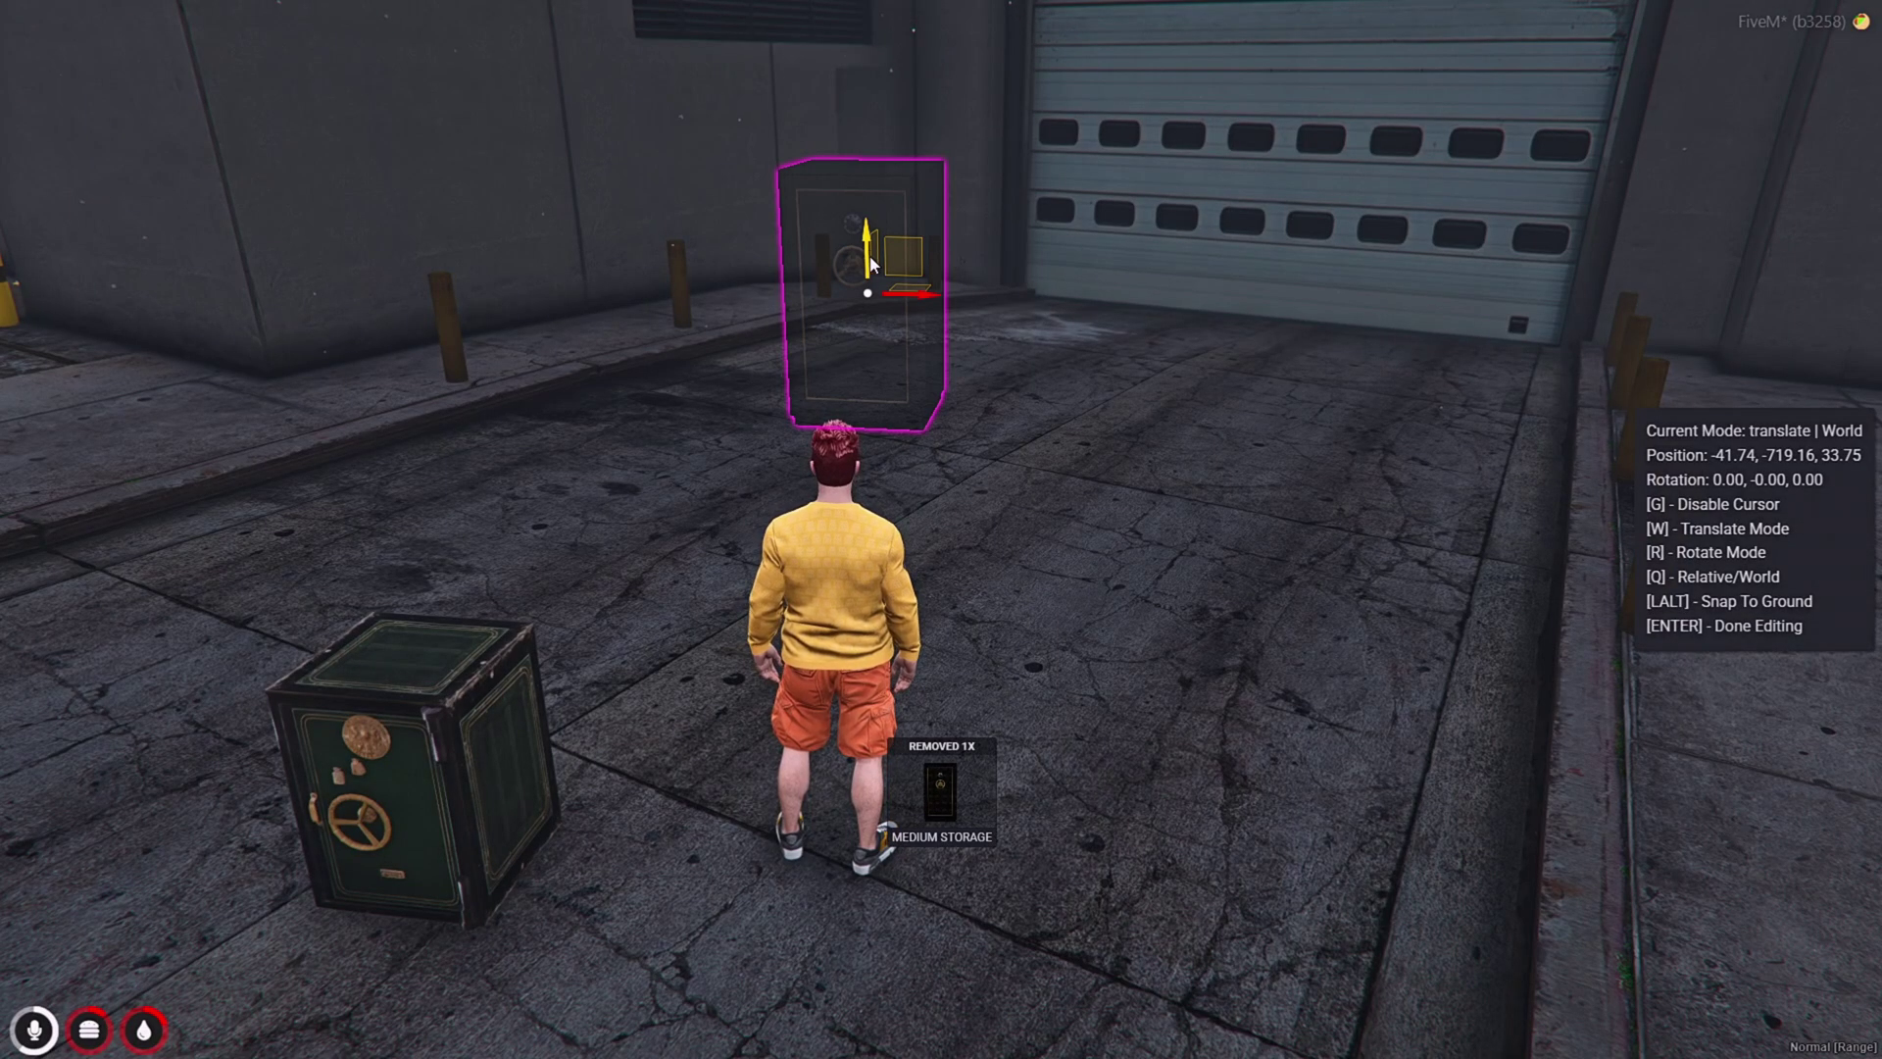
Step: Lower the medium storage preview to the ground, shift it sideways to about -39.51, -719.16, 32.69 and confirm its placement
{"action": "left_click_drag", "start_coordinate": [877, 269], "coordinate": [900, 426]}
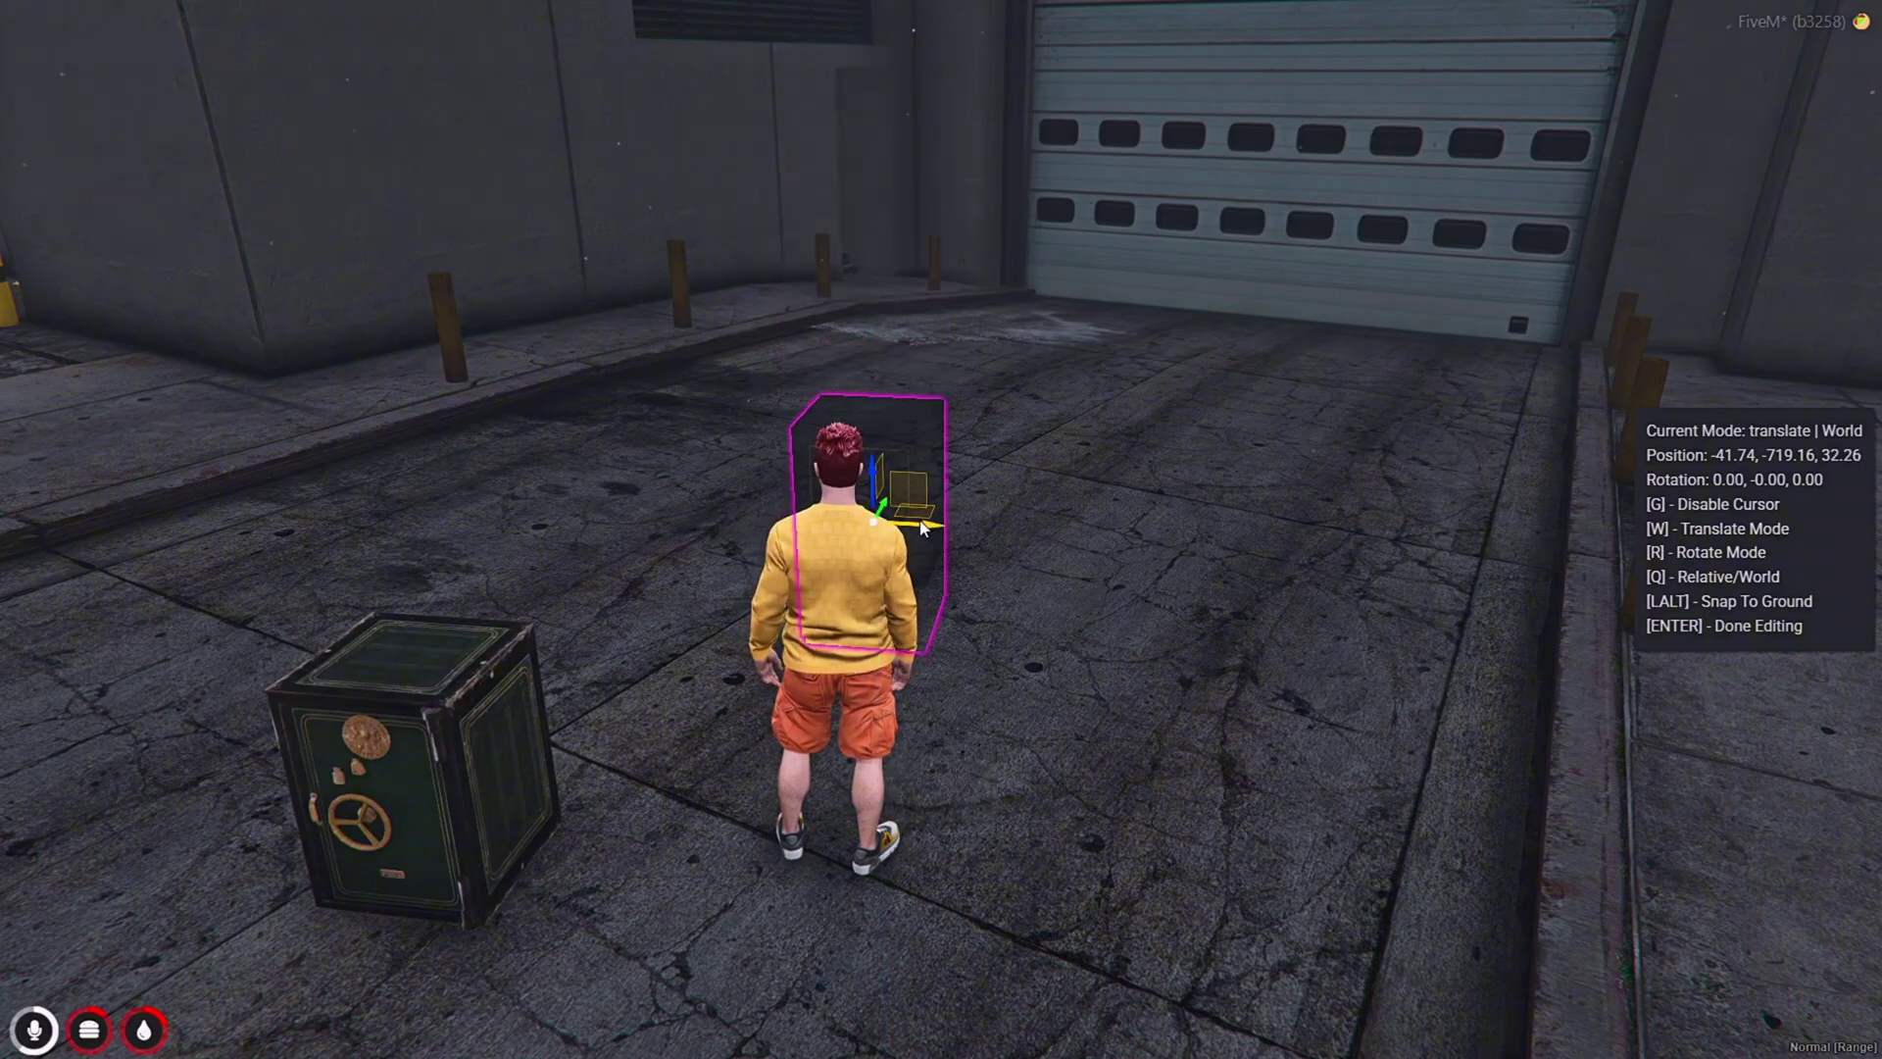
{"action": "left_click_drag", "start_coordinate": [921, 529], "coordinate": [1267, 572]}
{"action": "mouse_move", "coordinate": [1228, 478]}
{"action": "left_mouse_down"}
{"action": "mouse_move", "coordinate": [1231, 437]}
{"action": "mouse_move", "coordinate": [1233, 454]}
{"action": "left_mouse_up"}
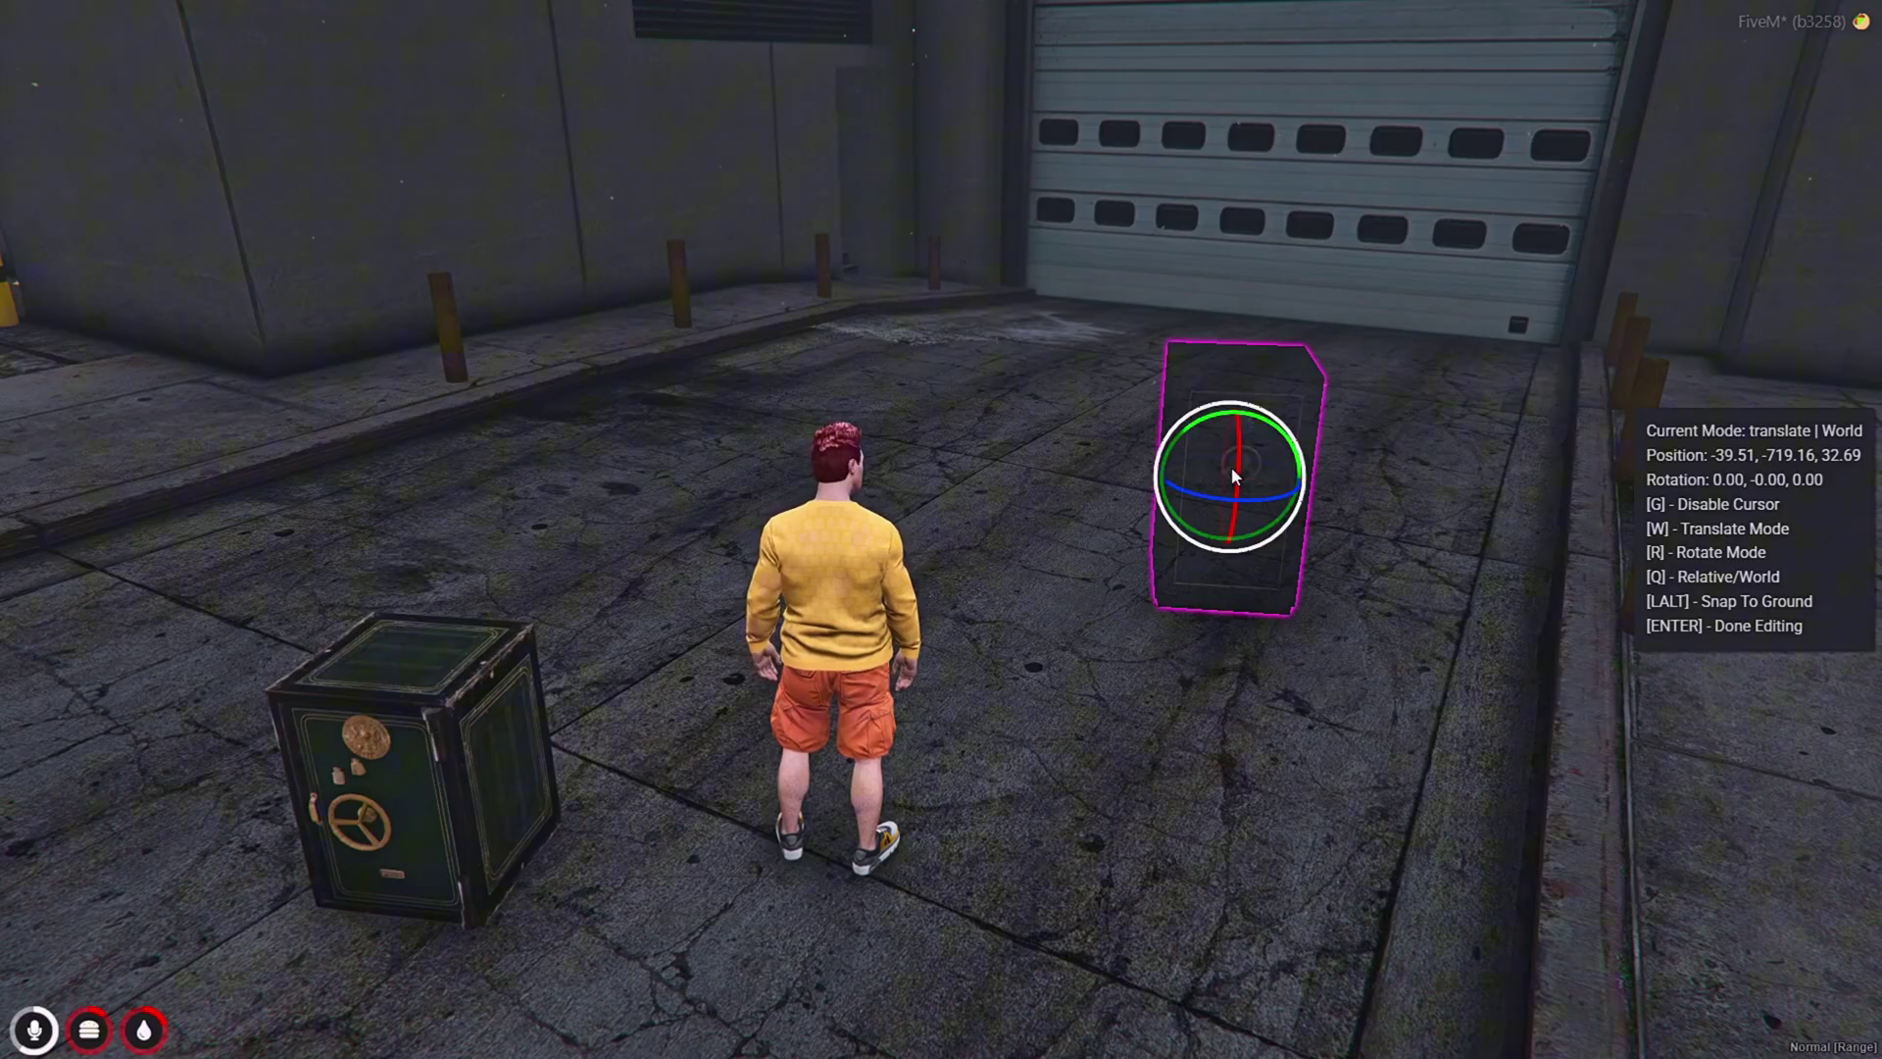
{"action": "mouse_move", "coordinate": [1209, 500]}
{"action": "left_mouse_down"}
{"action": "mouse_move", "coordinate": [1314, 510]}
{"action": "mouse_move", "coordinate": [1186, 493]}
{"action": "mouse_move", "coordinate": [1216, 501]}
{"action": "left_mouse_up"}
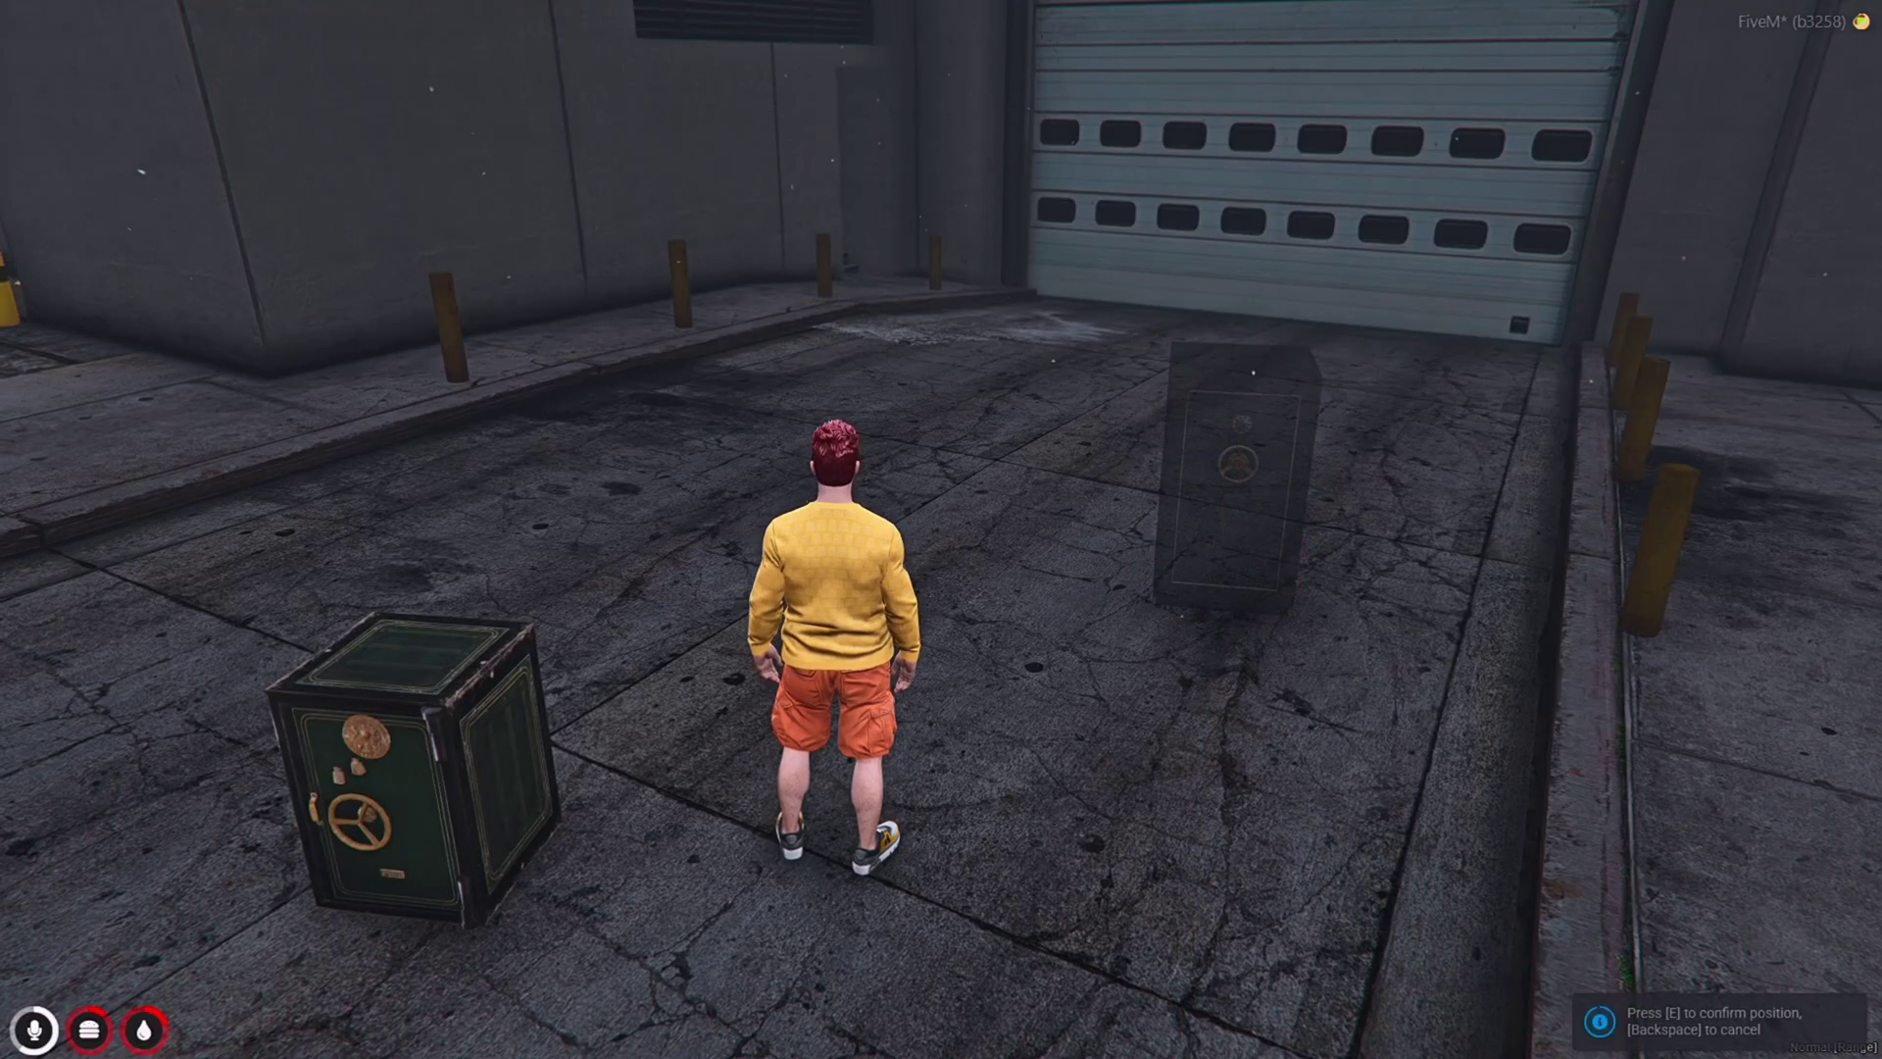
{"action": "key", "text": "Return"}
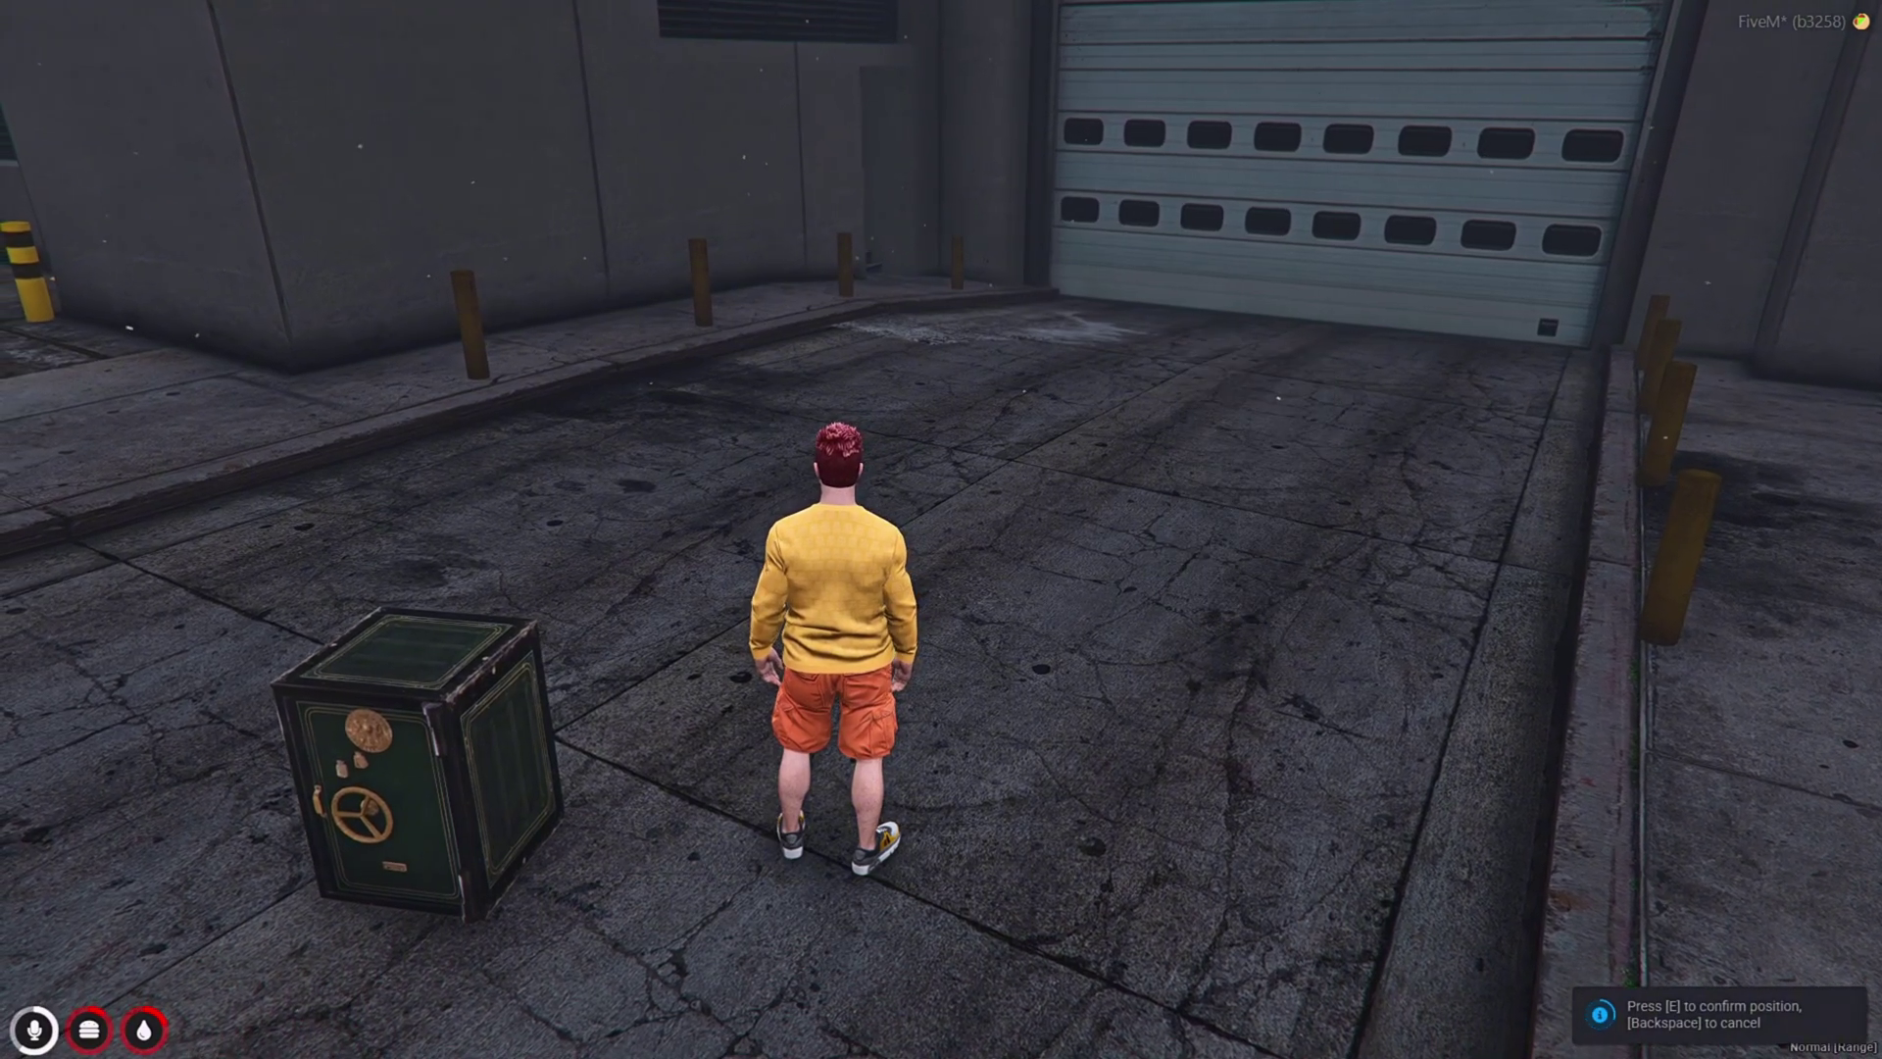
{"action": "key", "text": "e"}
Step: Use the large storage item, lower its preview to the ground in translate mode and confirm its placement between the other safes
{"action": "key", "text": "d"}
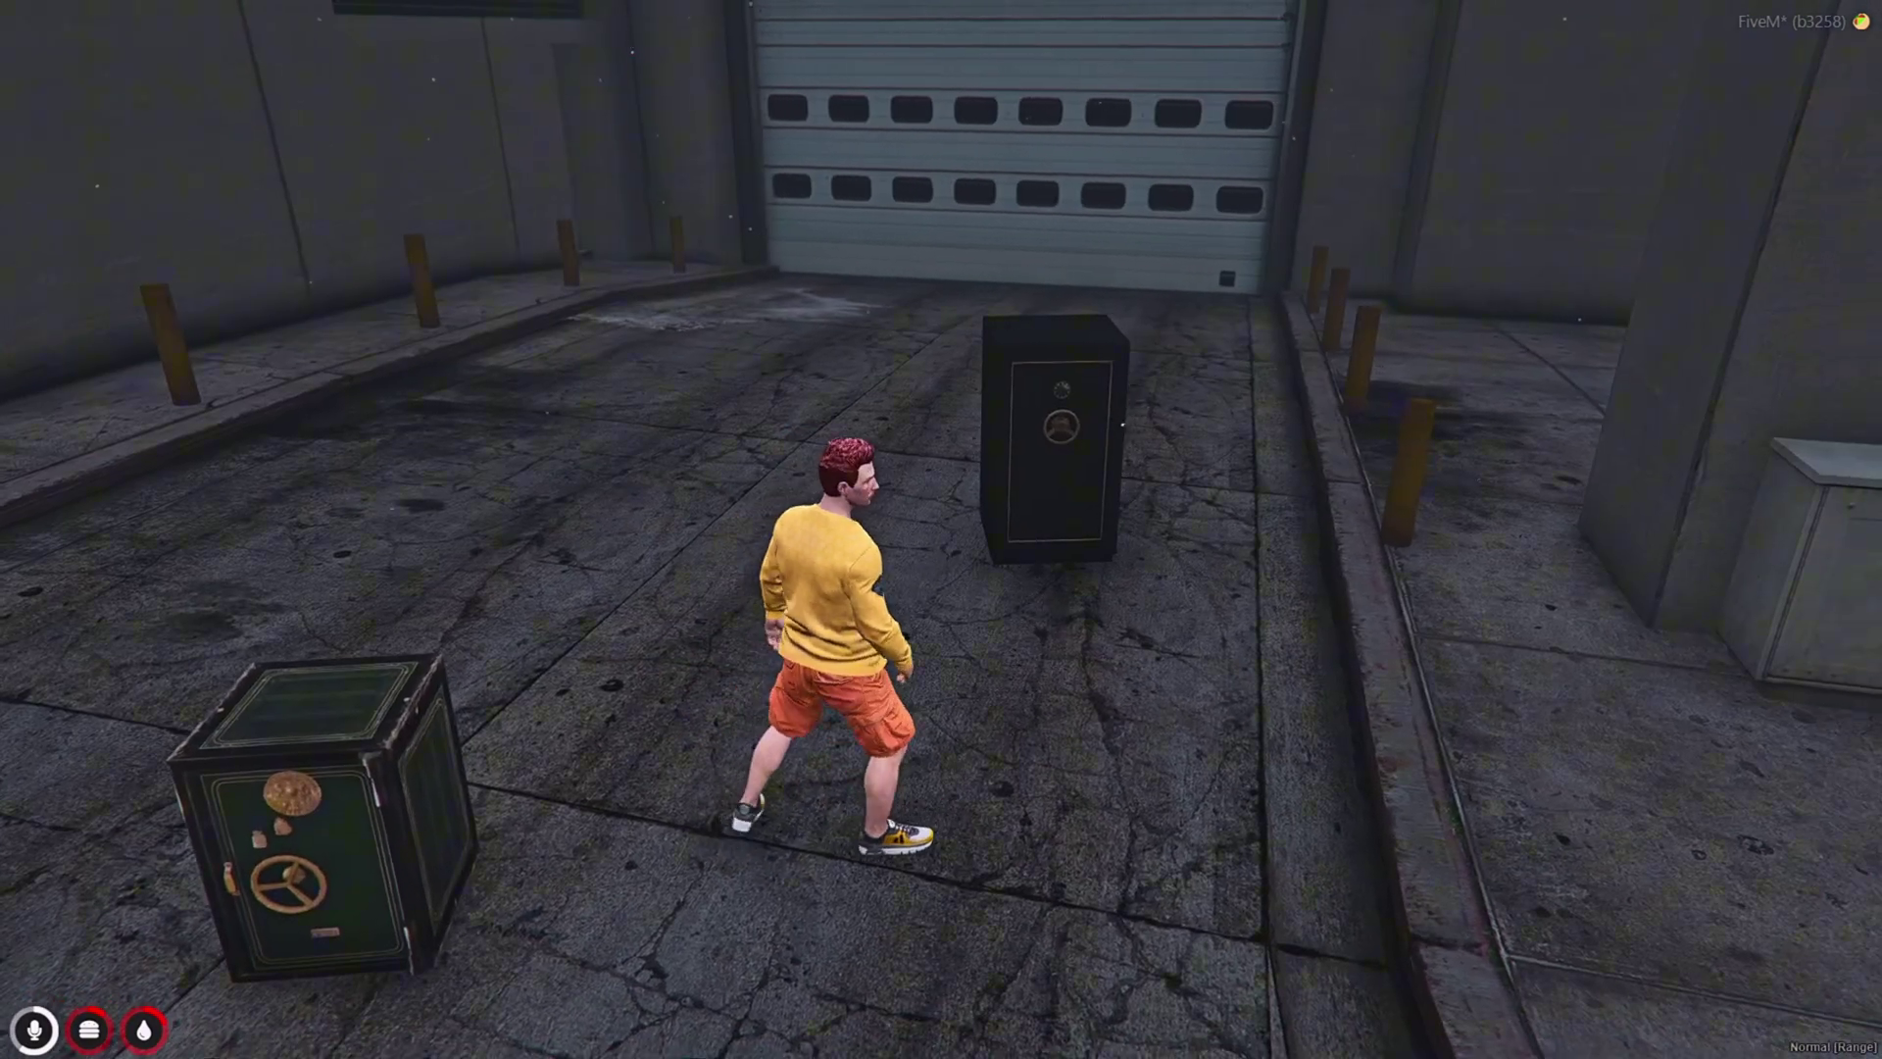
{"action": "key", "text": "w"}
{"action": "key", "text": "Tab"}
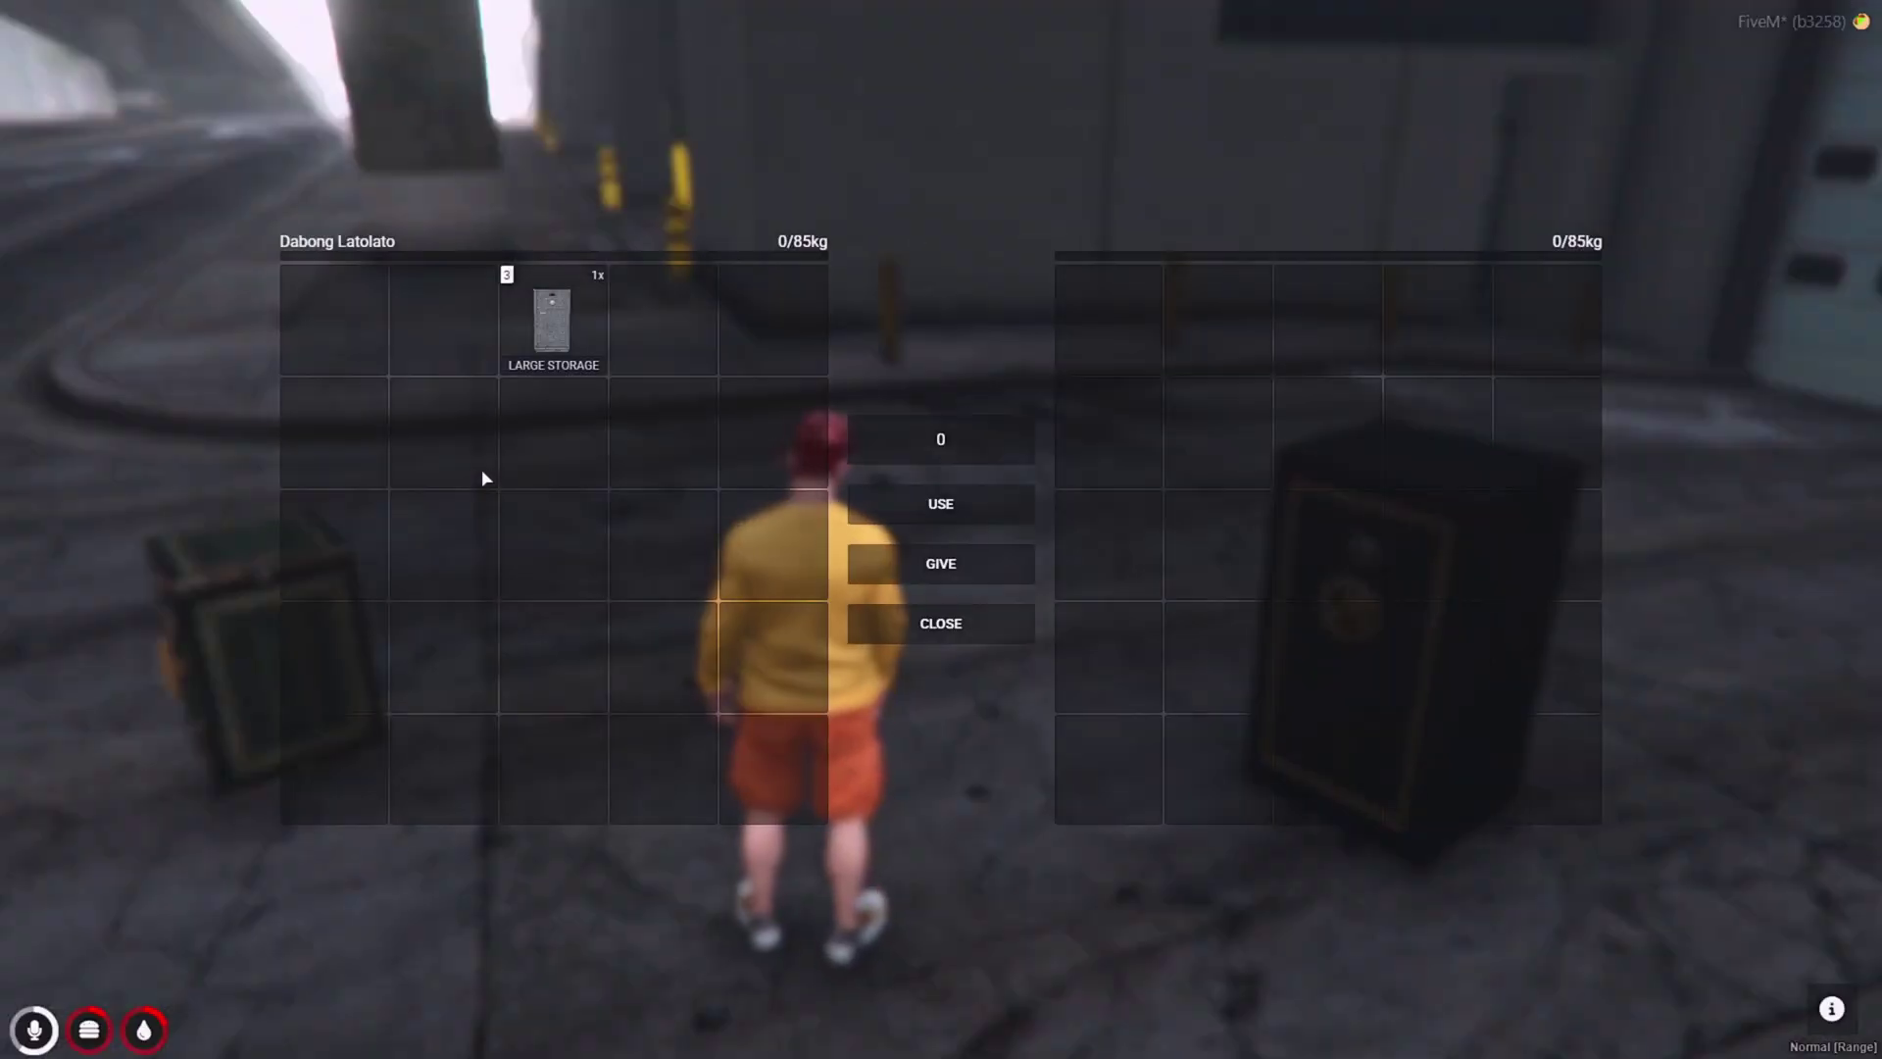
{"action": "key", "text": "Tab"}
{"action": "key", "text": "3"}
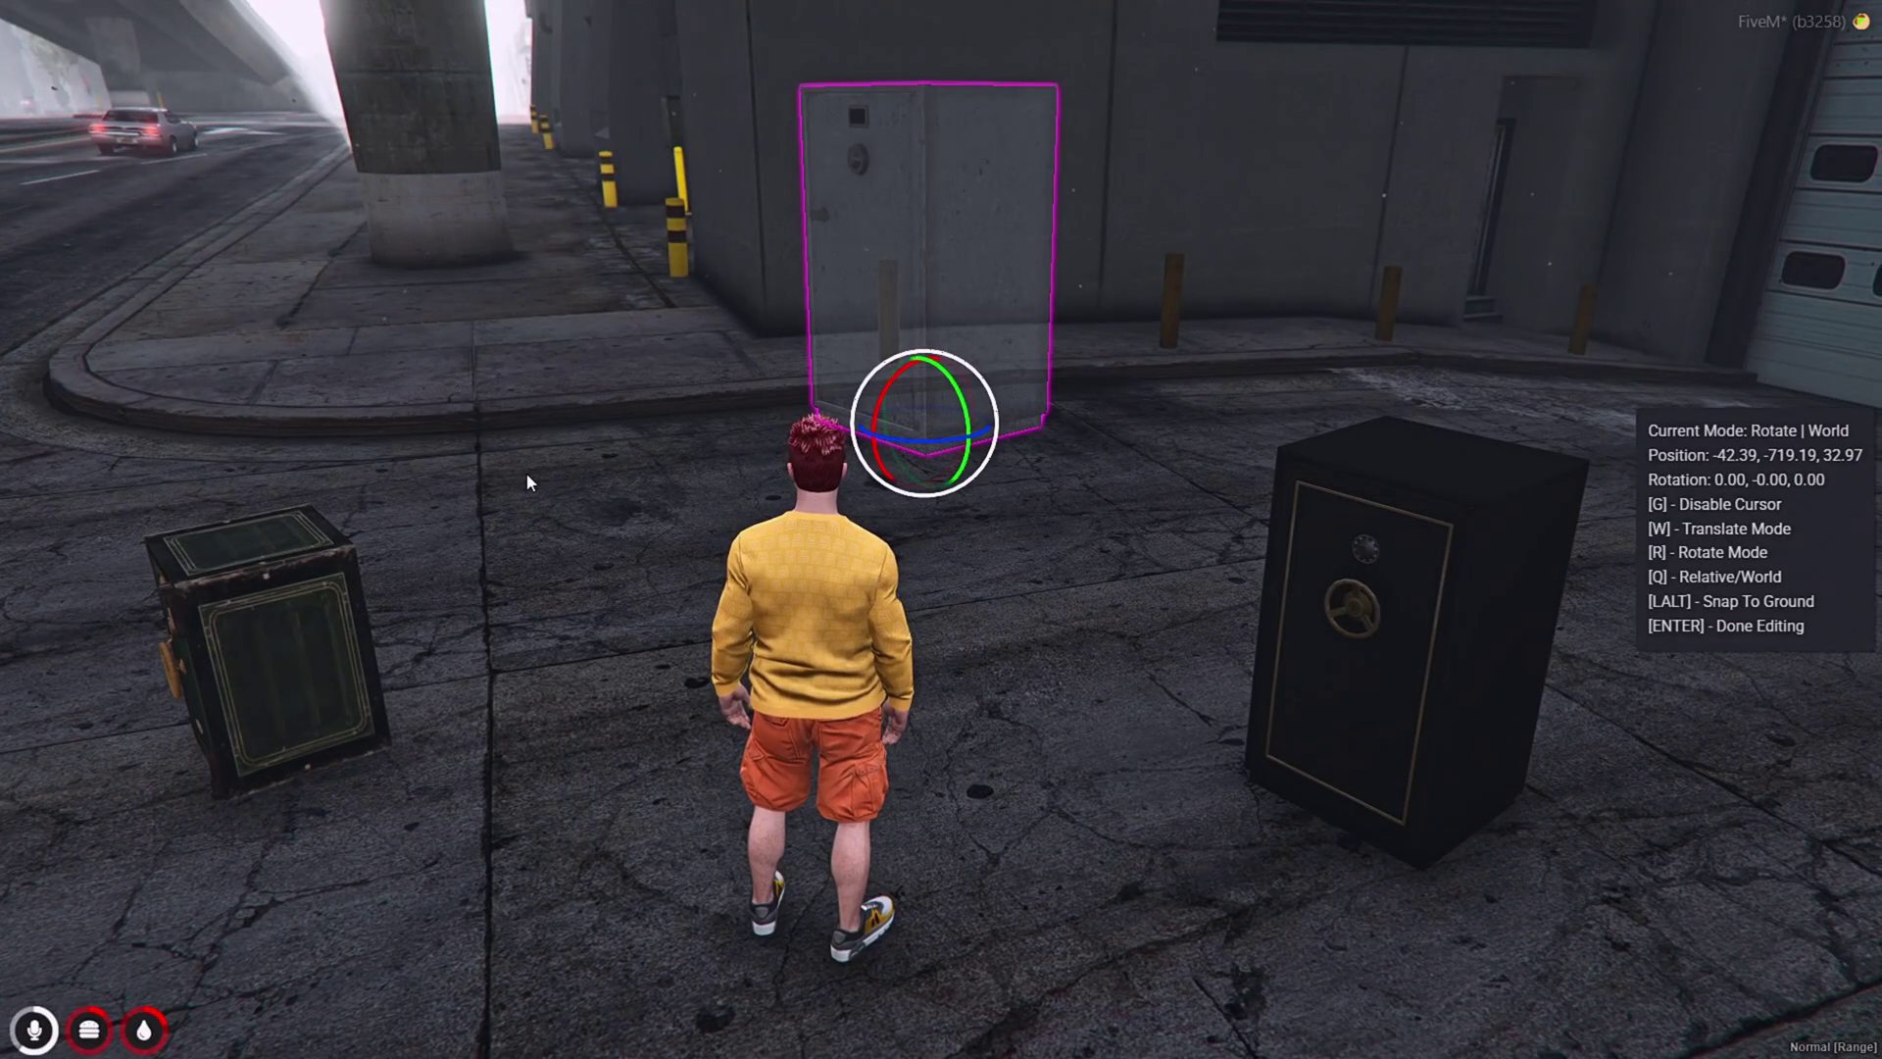
{"action": "key", "text": "w"}
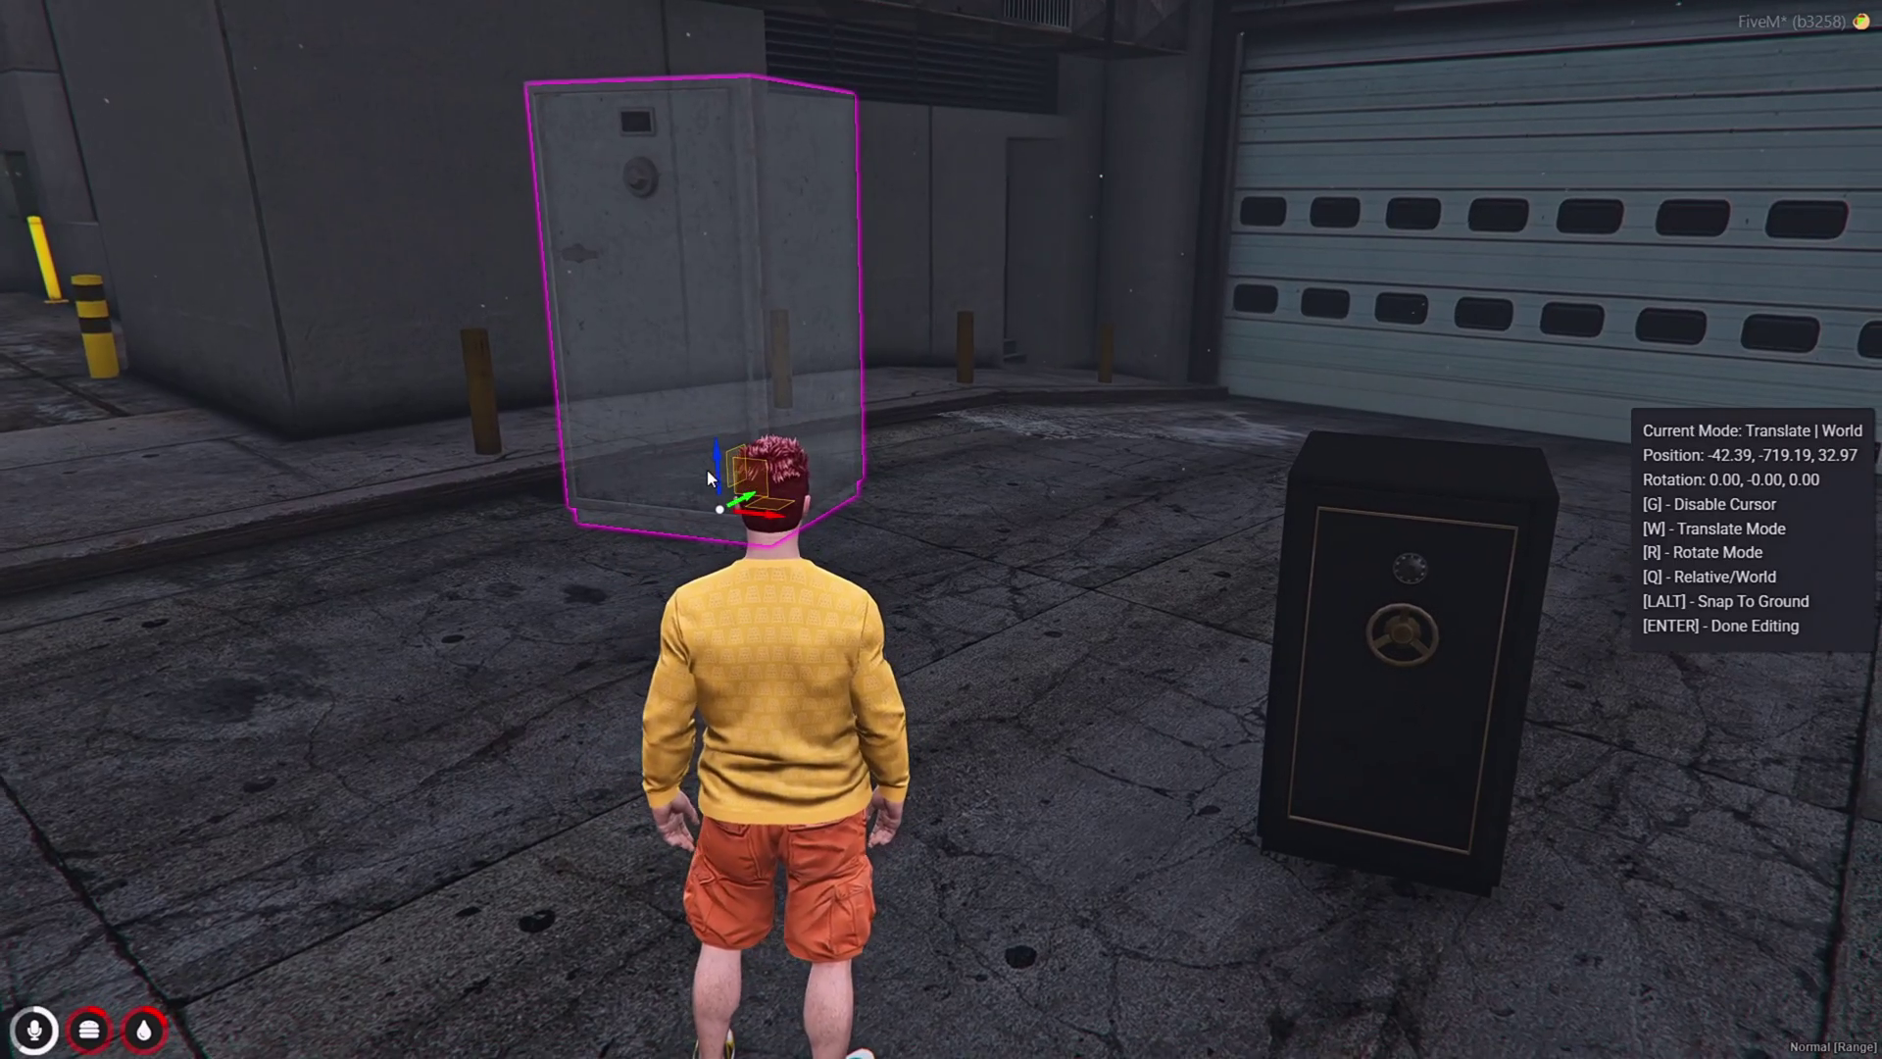
{"action": "left_click_drag", "start_coordinate": [721, 478], "coordinate": [725, 681]}
{"action": "key", "text": "Return"}
{"action": "key", "text": "e"}
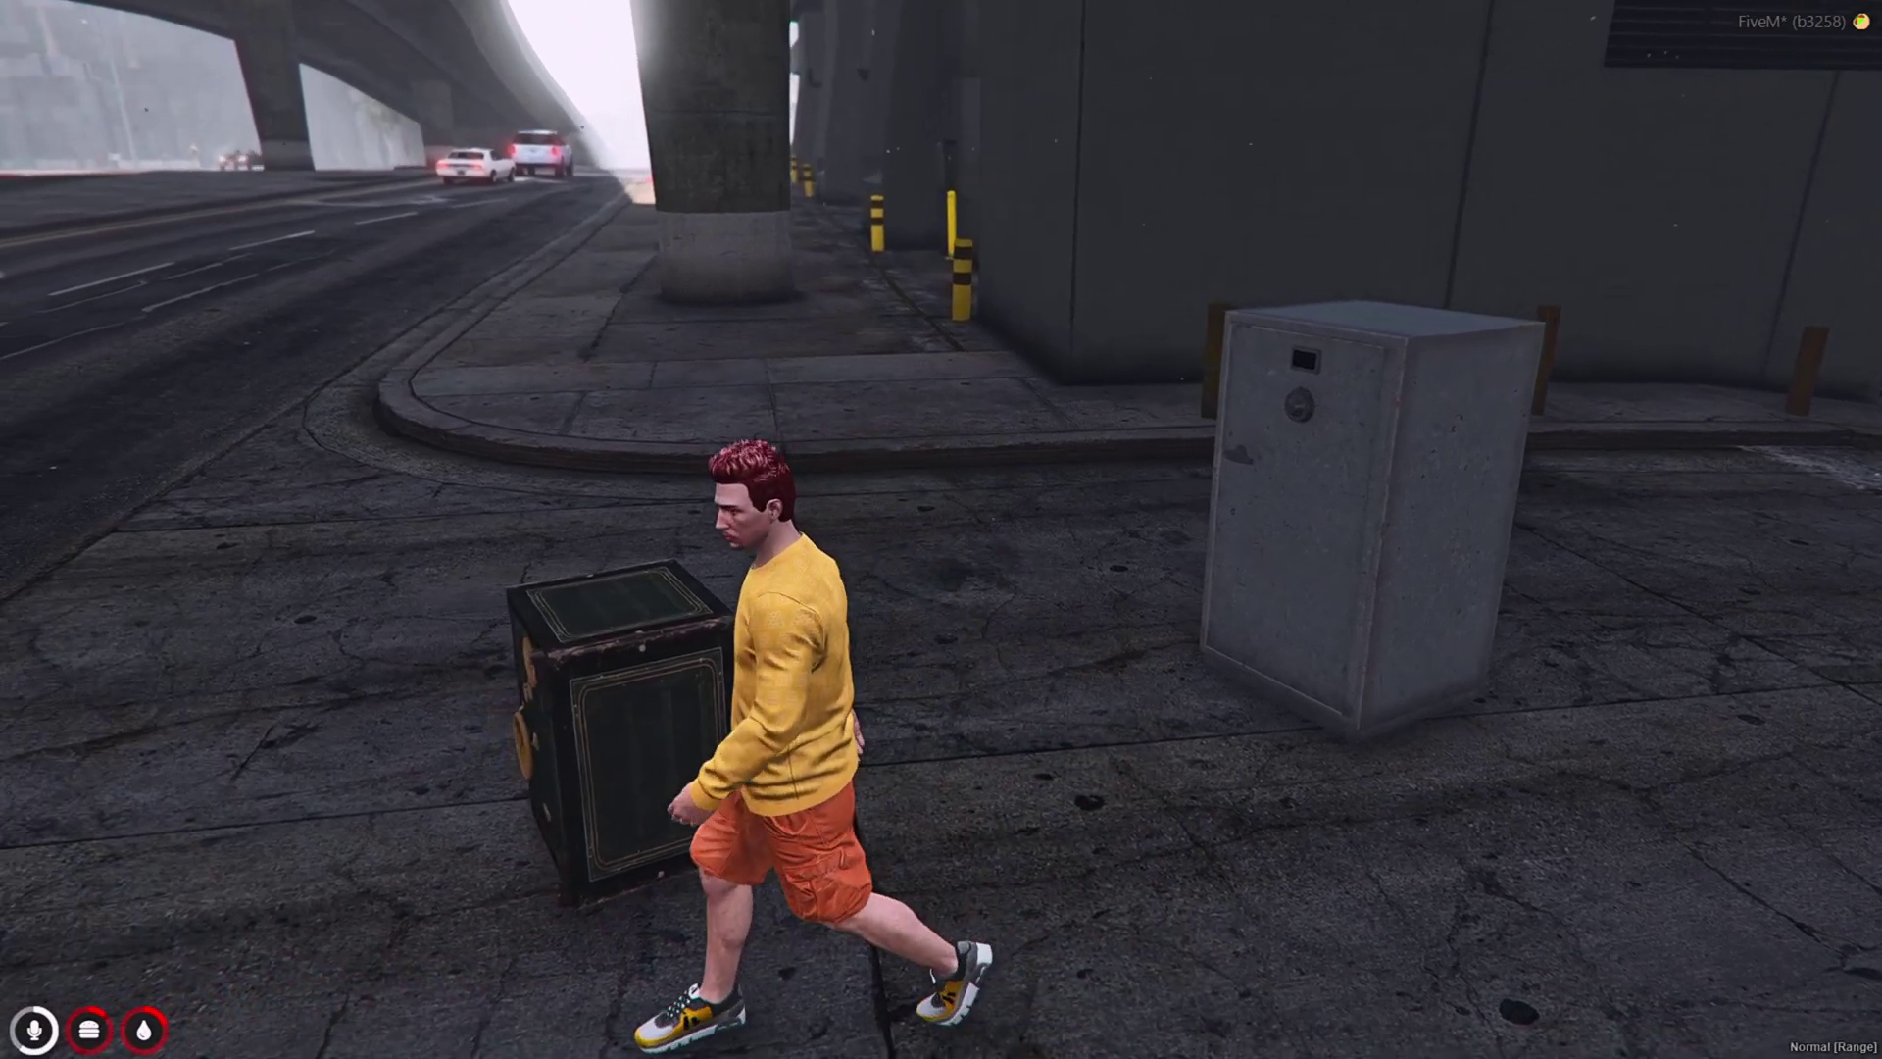
Step: Give player 1 500 bottles of water with the chat command /giveitem 1 water 500 and check the inventory
{"action": "key", "text": "w"}
{"action": "key", "text": "t"}
{"action": "key", "text": "Up"}
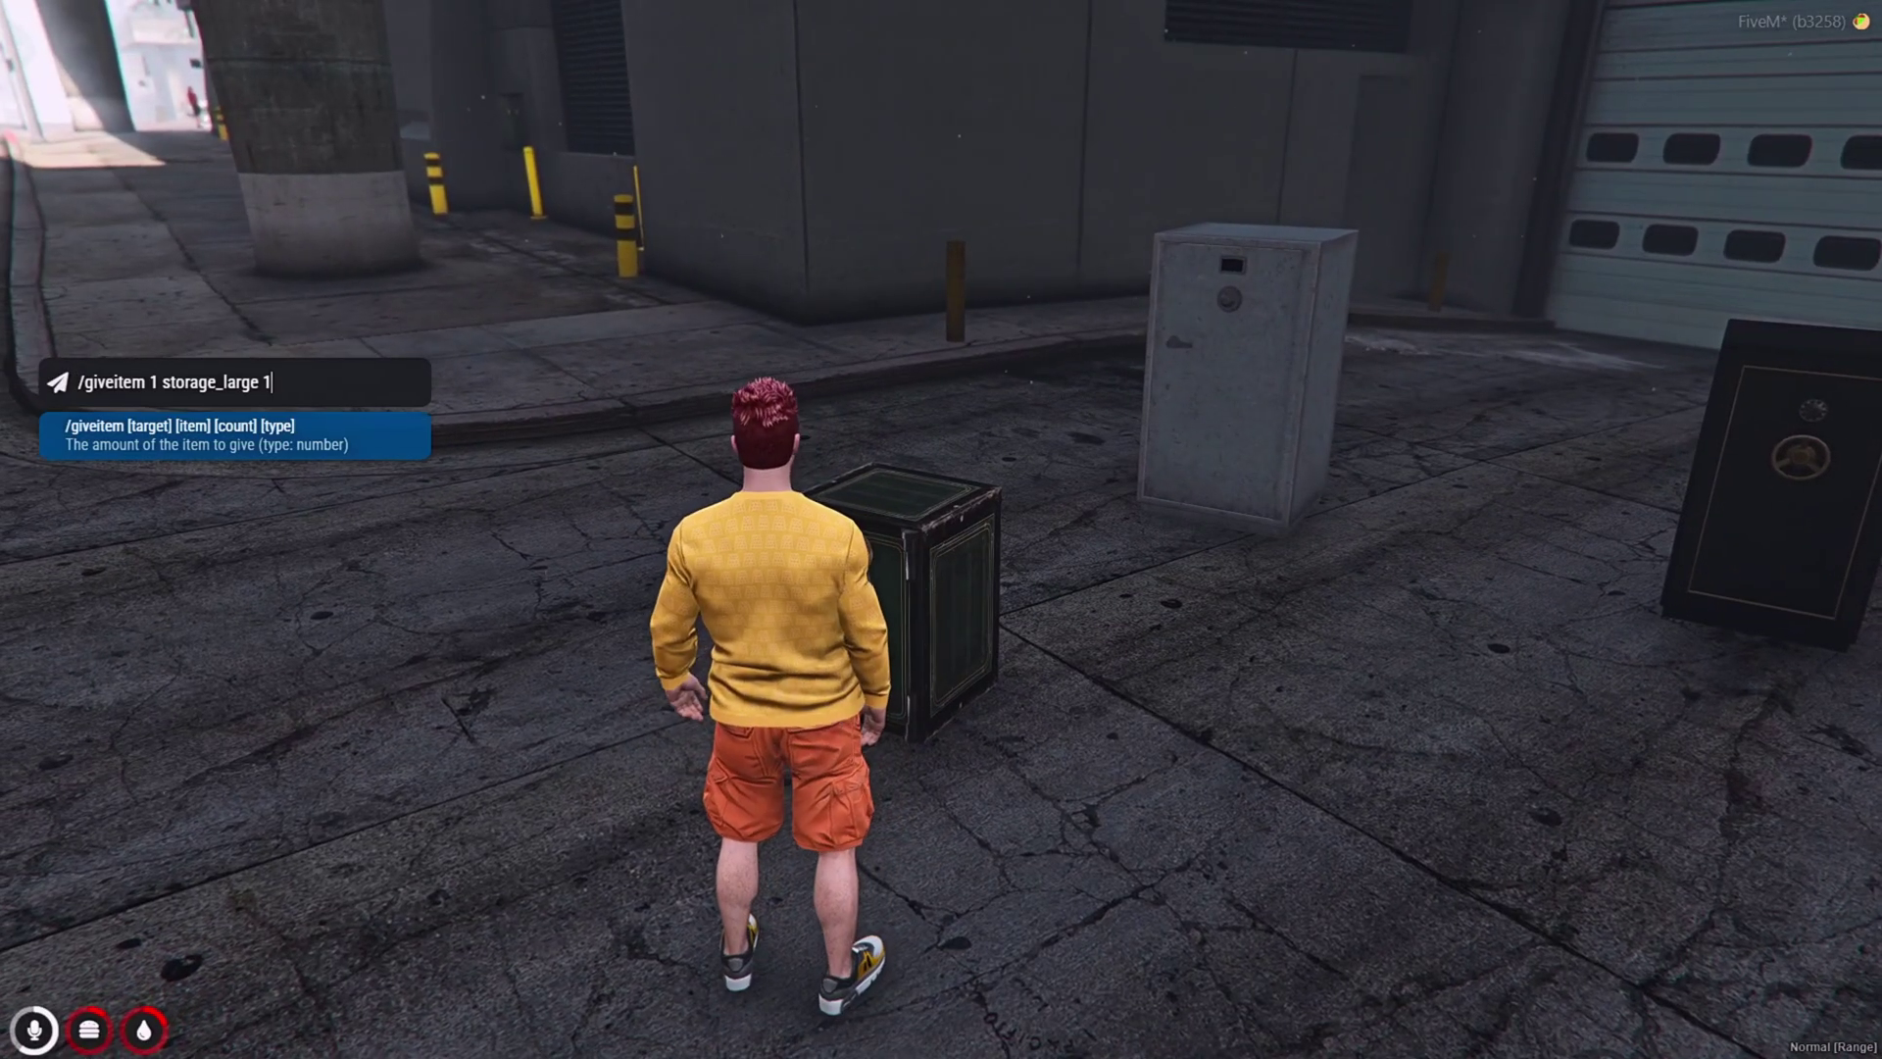
{"action": "key", "text": "Left"}
{"action": "key", "text": "Left"}
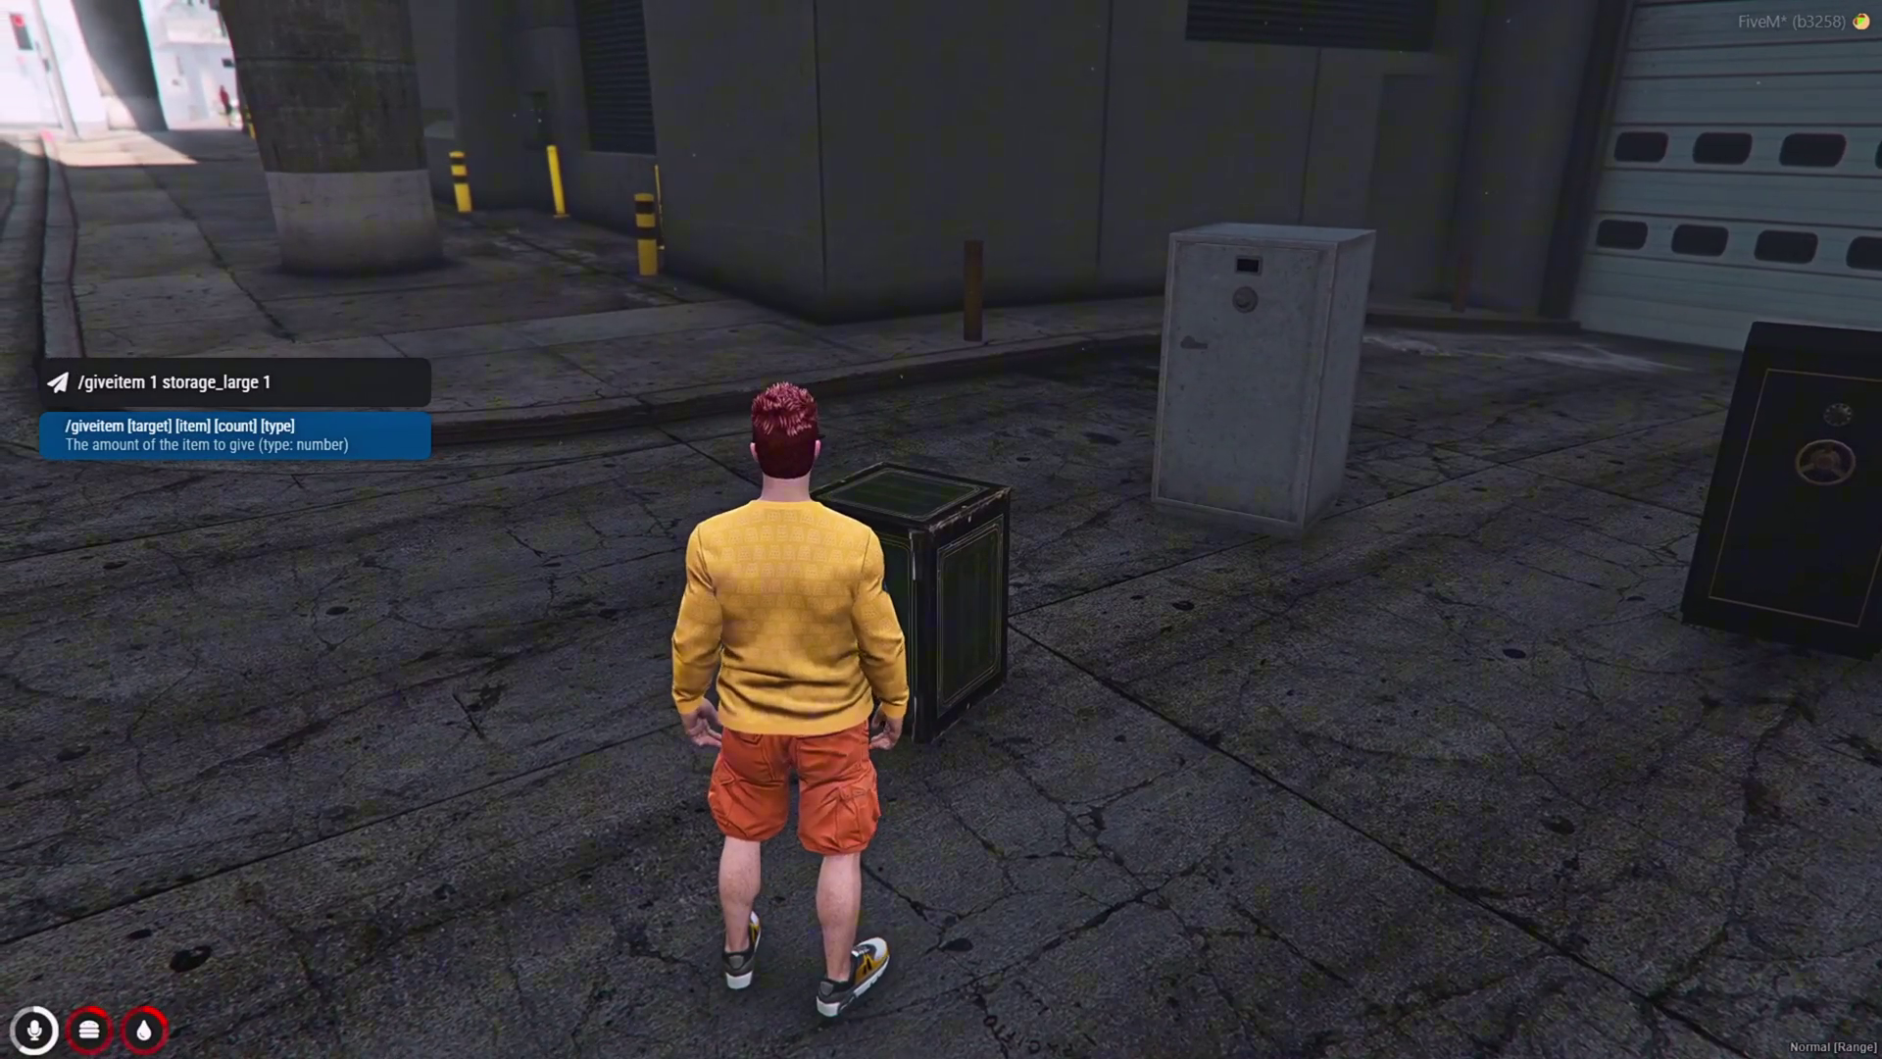
{"action": "key", "text": "ctrl+BackSpace"}
{"action": "type", "text": "water"}
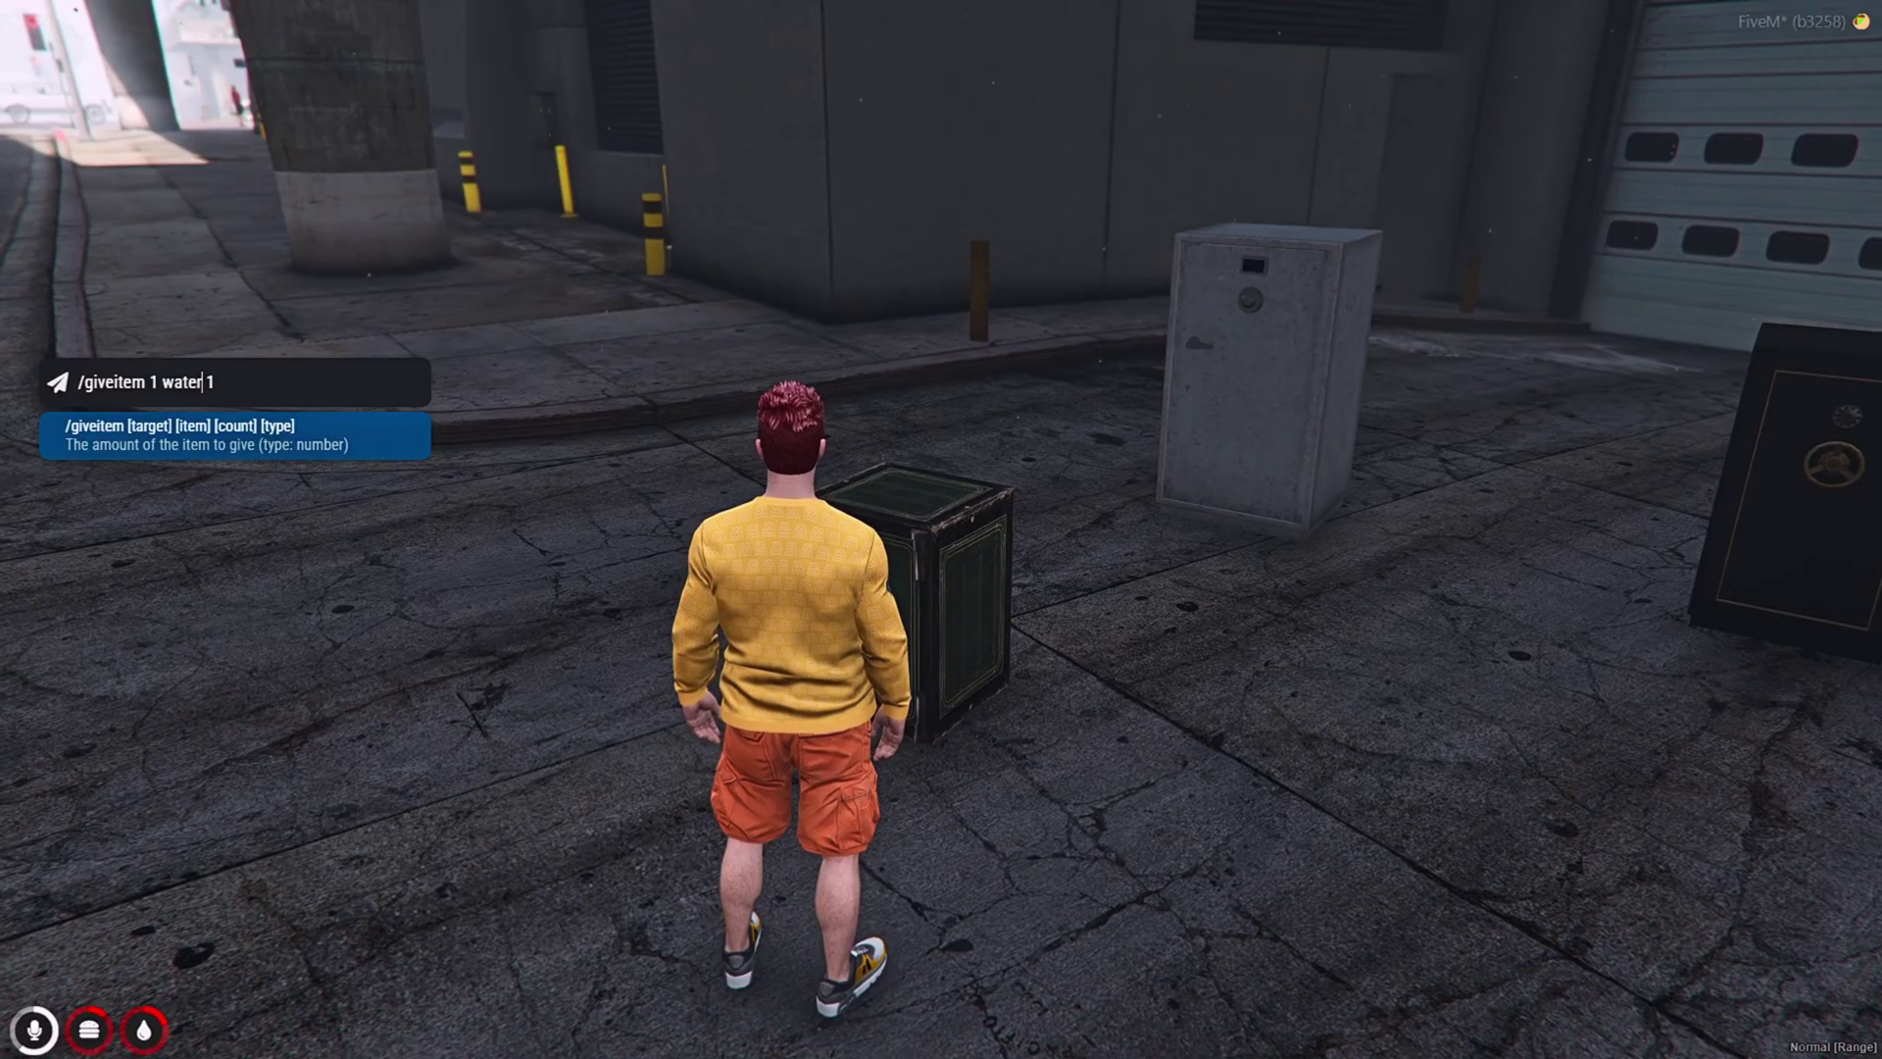
{"action": "key", "text": "Delete"}
{"action": "type", "text": "500"}
{"action": "key", "text": "Return"}
{"action": "key", "text": "Tab"}
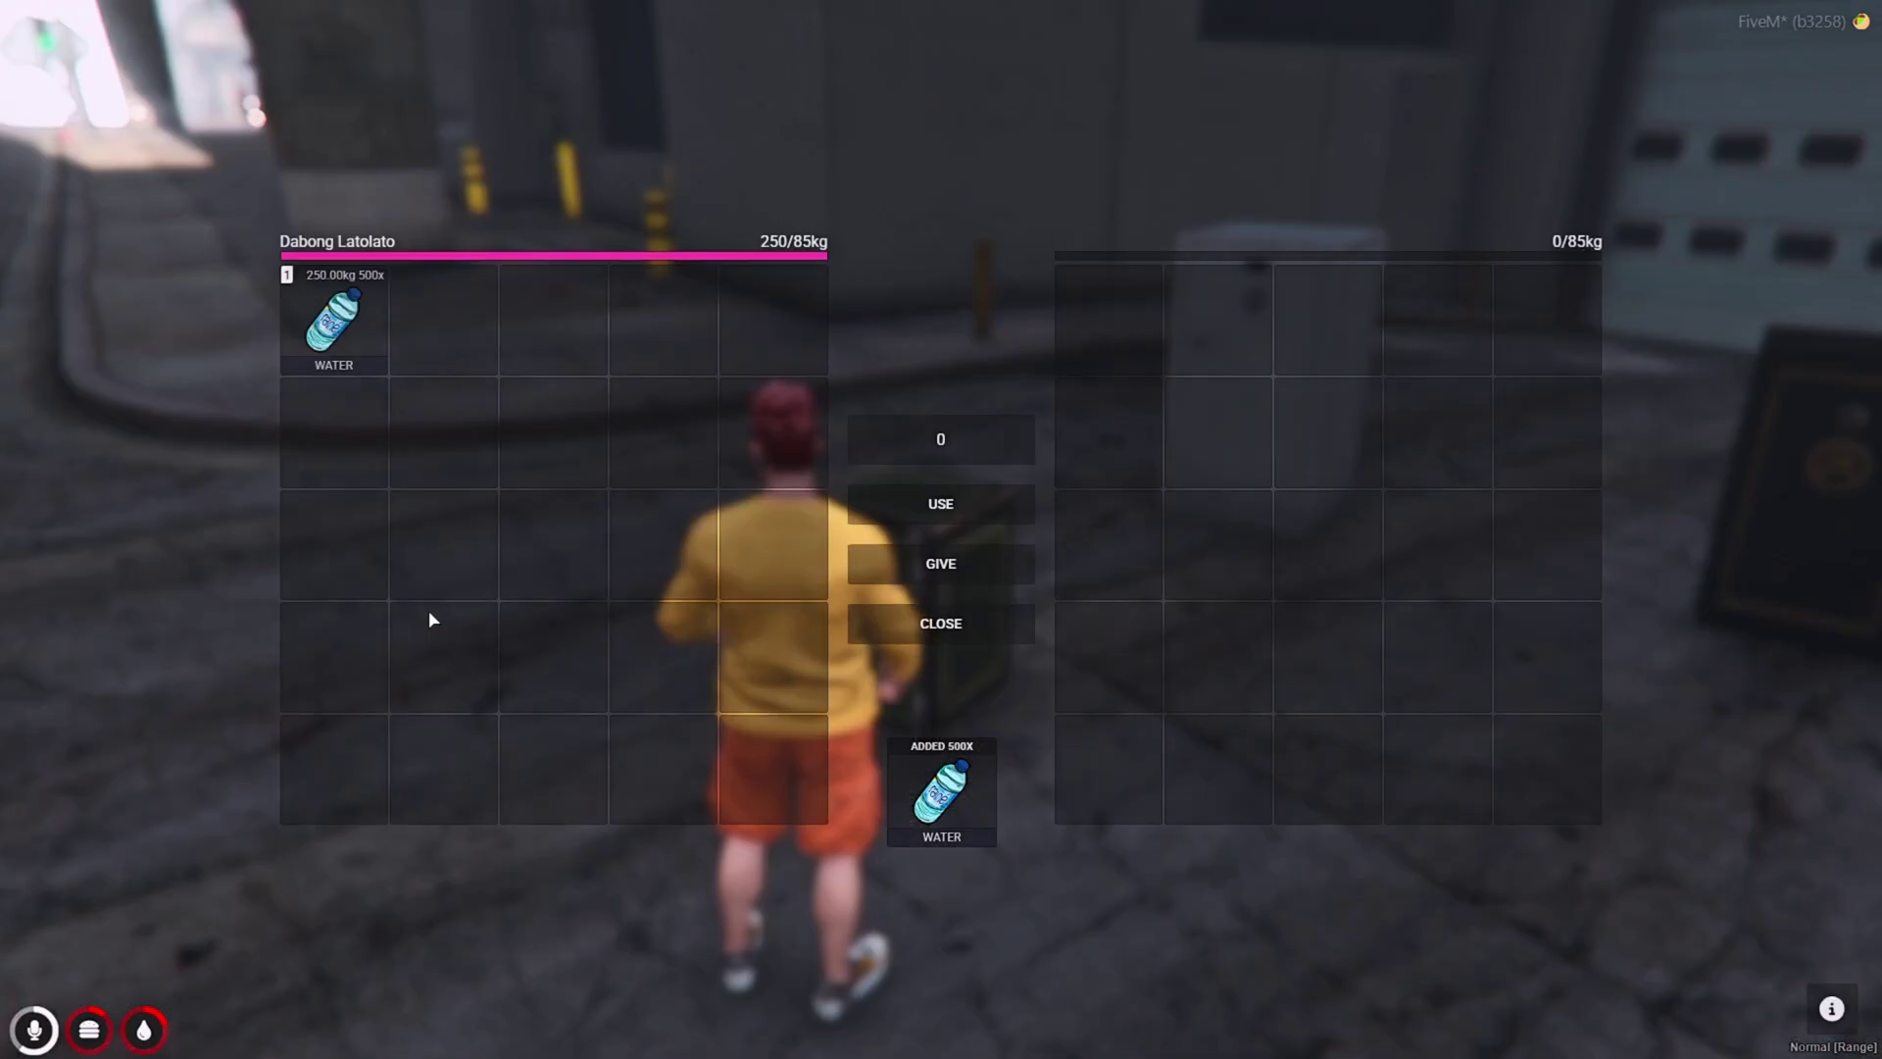
{"action": "key", "text": "Tab"}
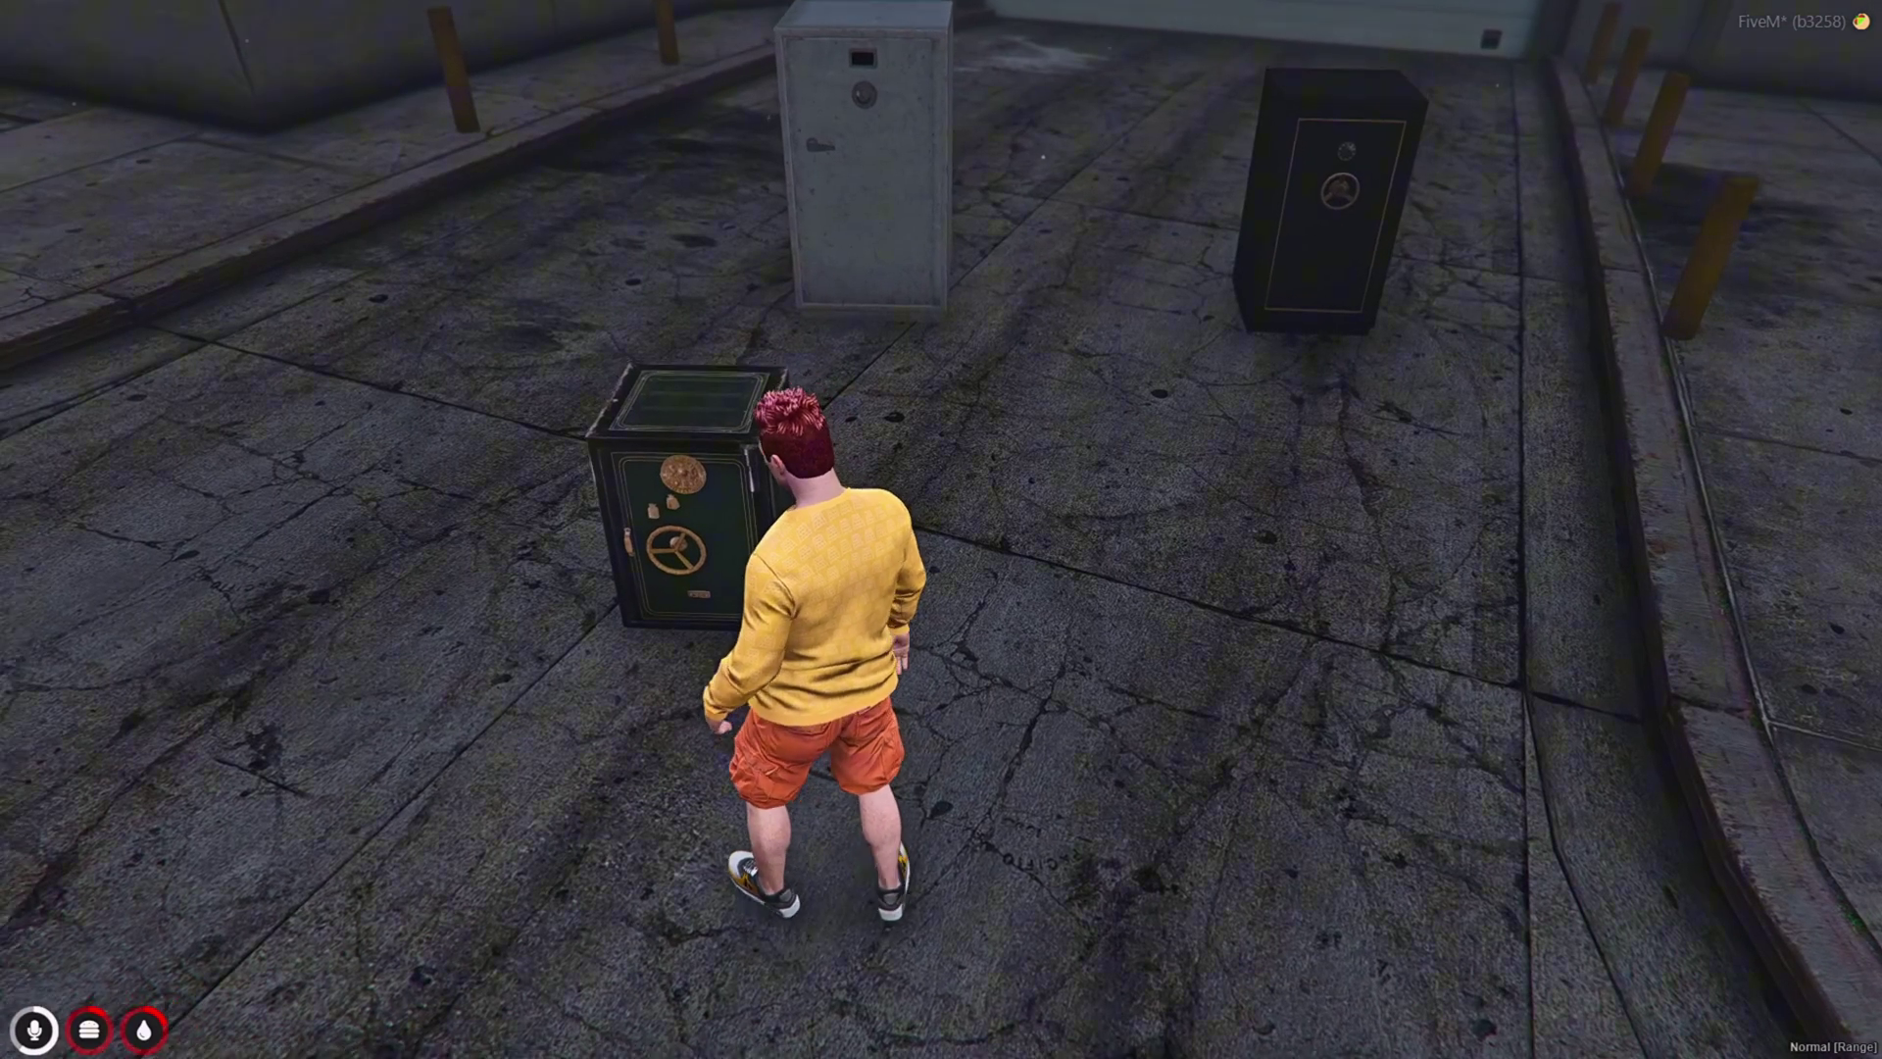
Step: Open the small storage, transfer water into it in two stacks of 100, and try to add a third stack
{"action": "key", "text": "alt"}
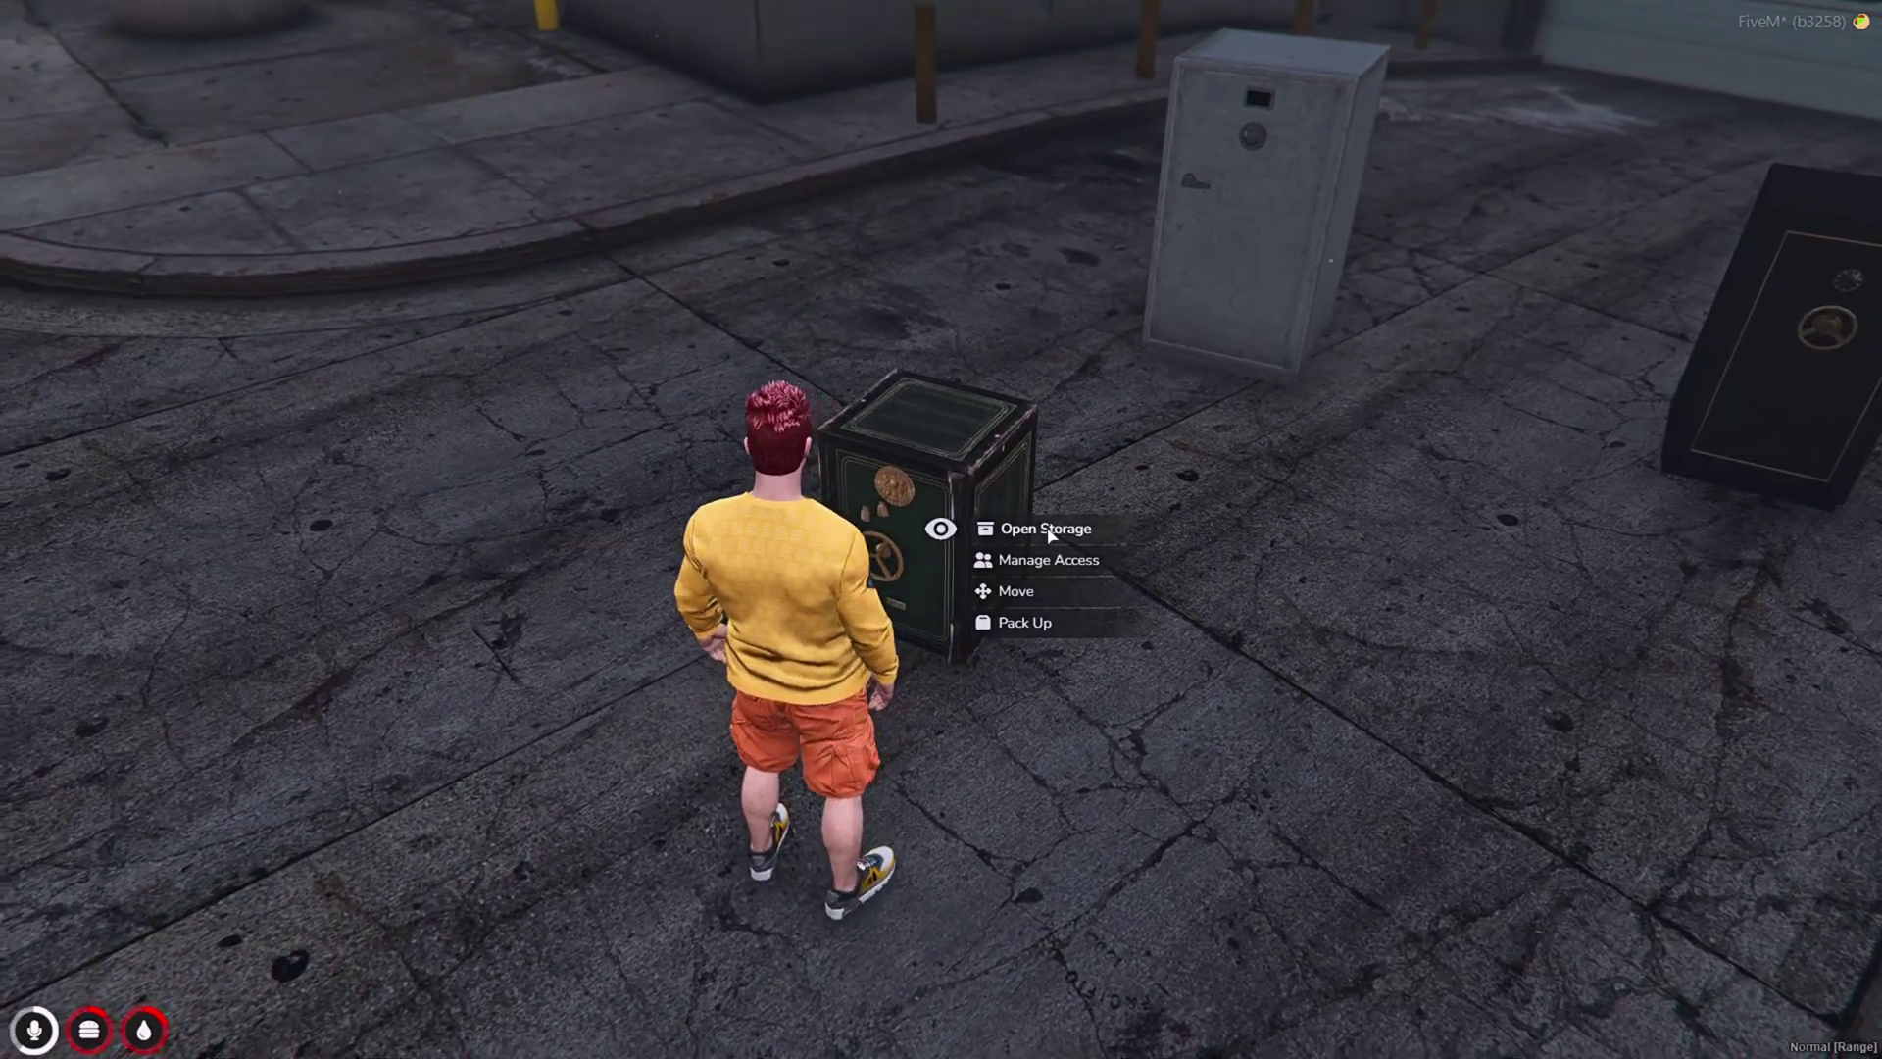
{"action": "left_click", "coordinate": [1043, 529]}
{"action": "left_click", "coordinate": [886, 428]}
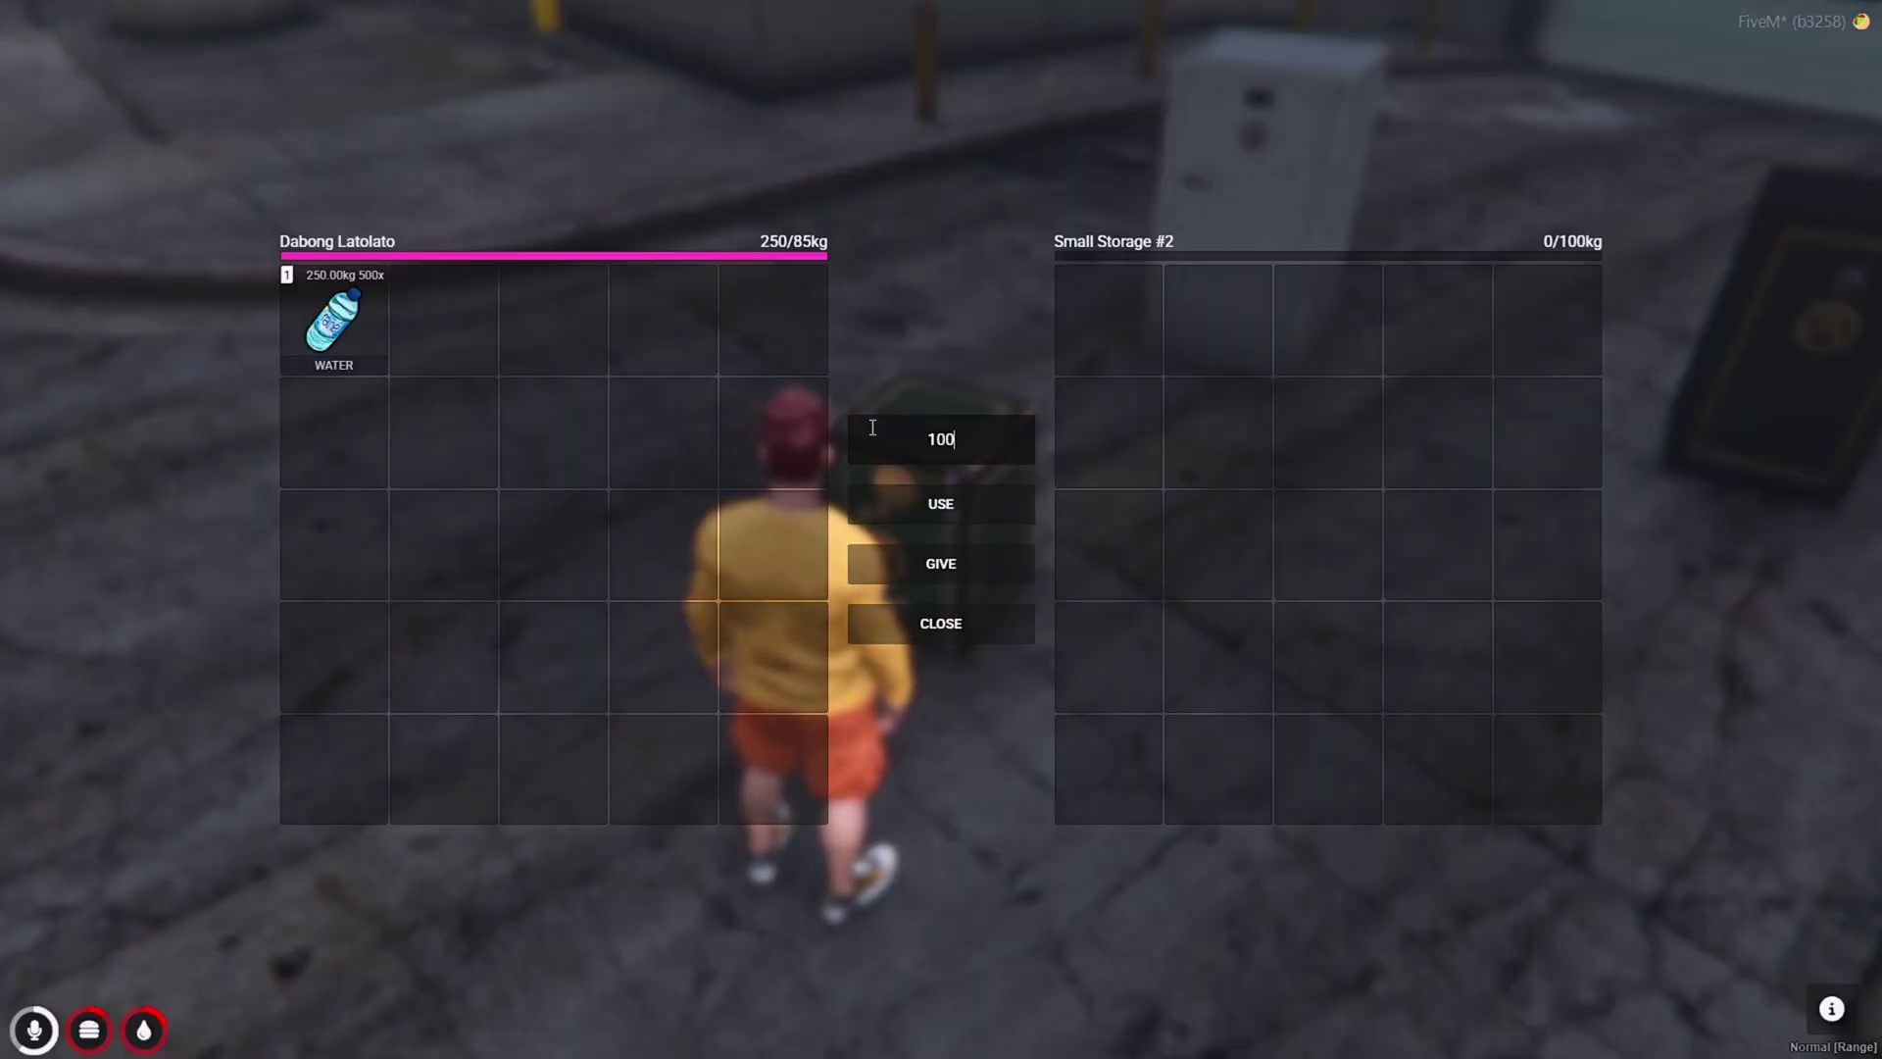
{"action": "left_click_drag", "start_coordinate": [1098, 400], "coordinate": [1118, 353]}
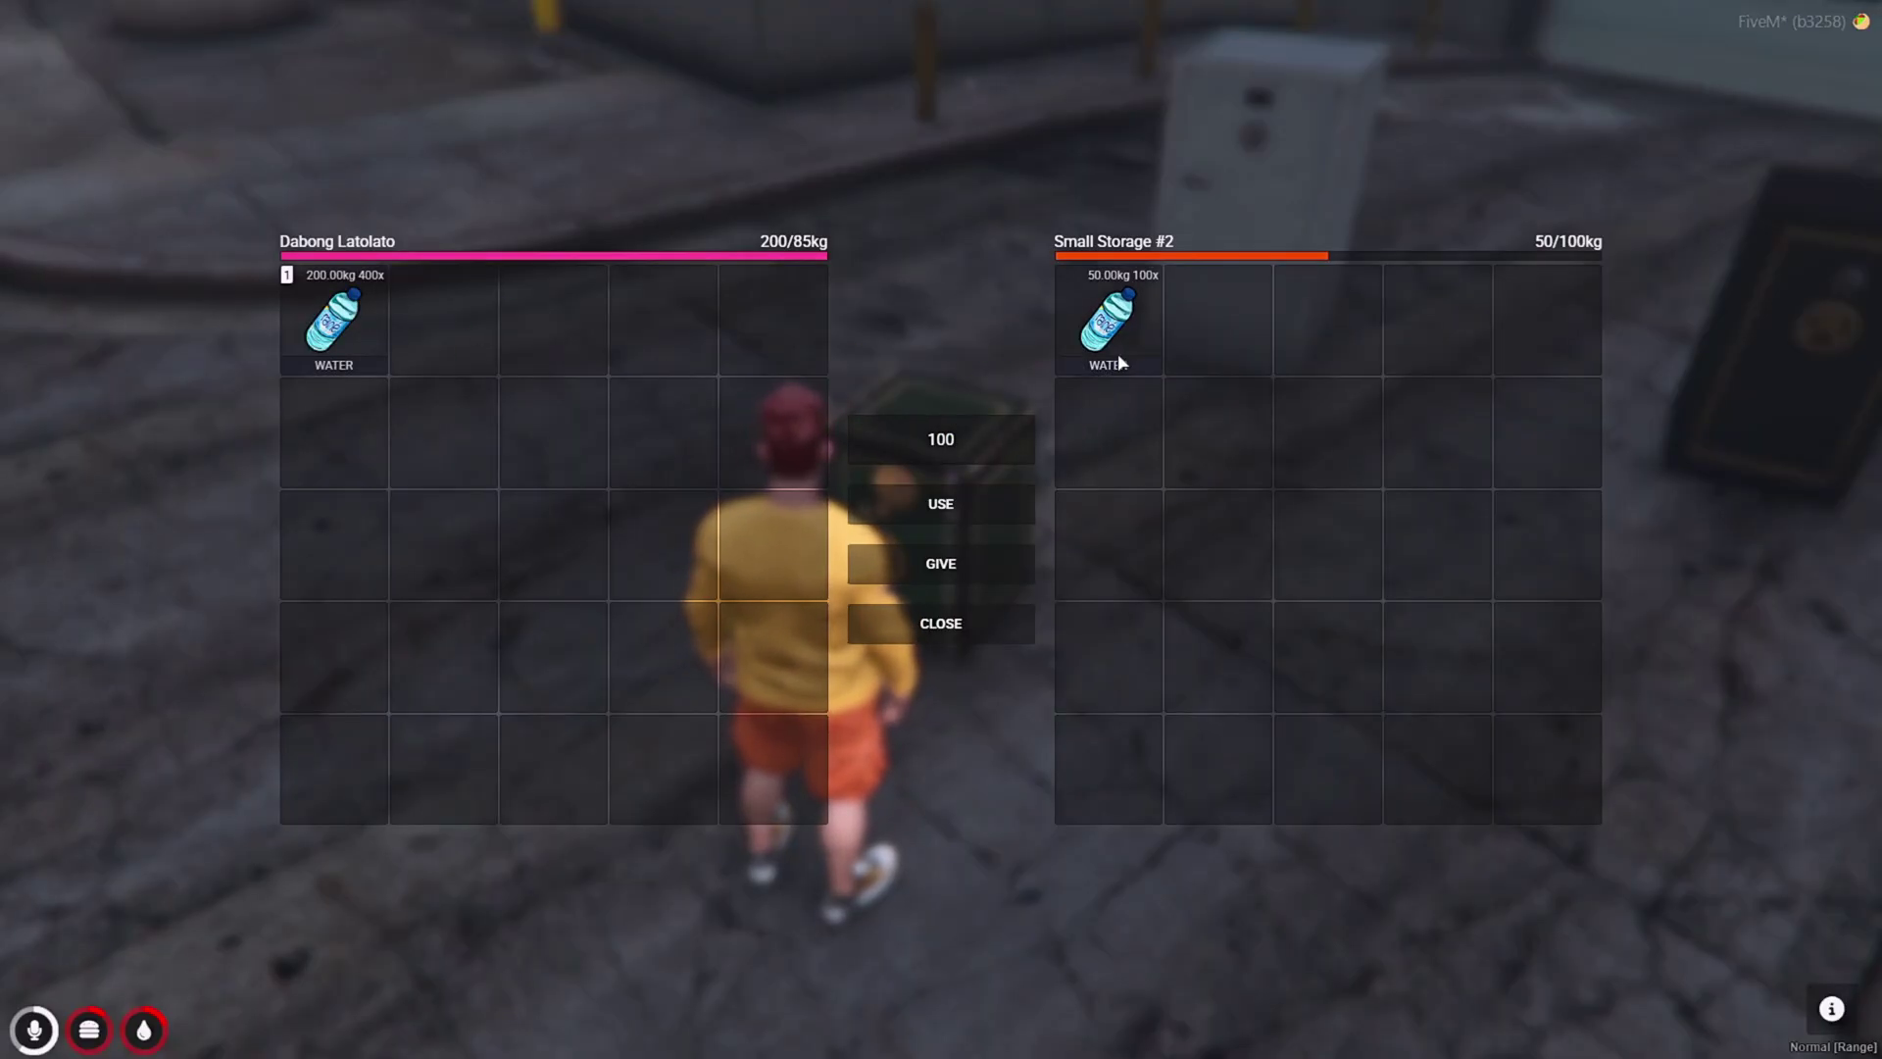
{"action": "left_click_drag", "start_coordinate": [1263, 338], "coordinate": [1254, 338]}
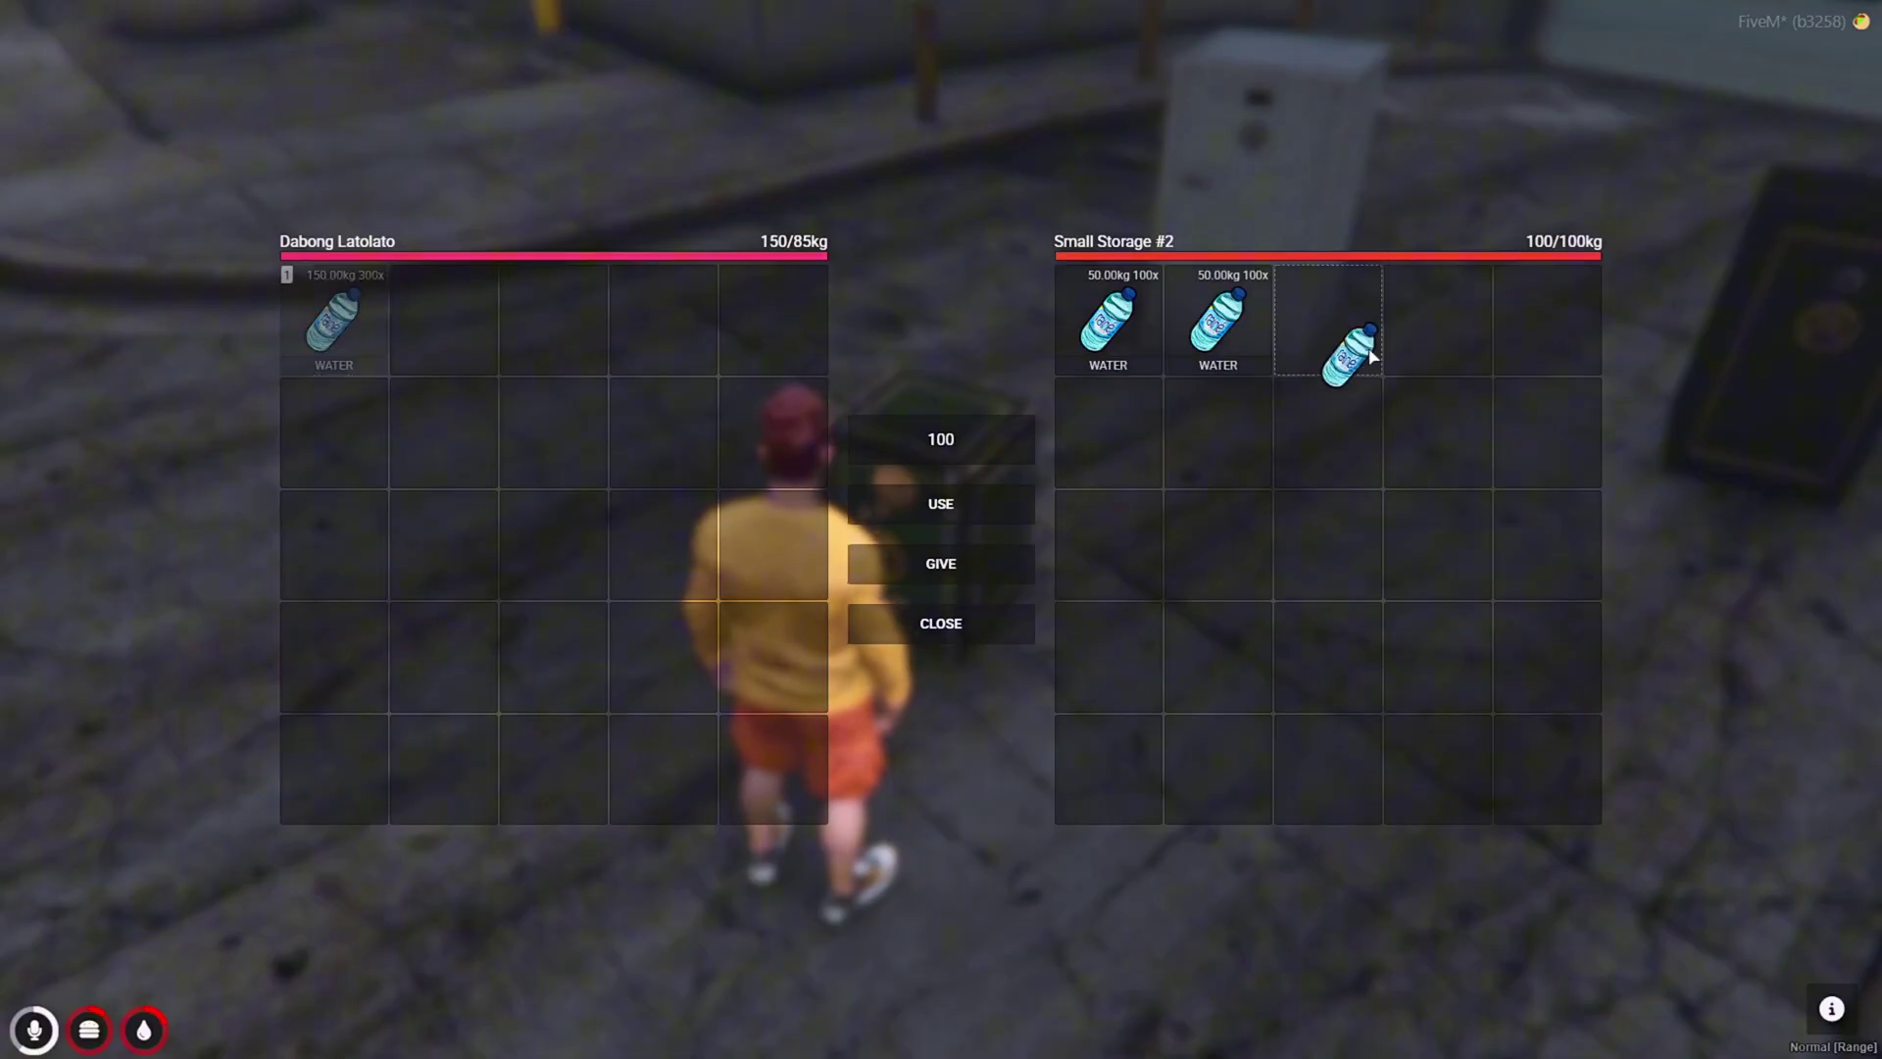
{"action": "left_click_drag", "start_coordinate": [1374, 351], "coordinate": [1376, 351]}
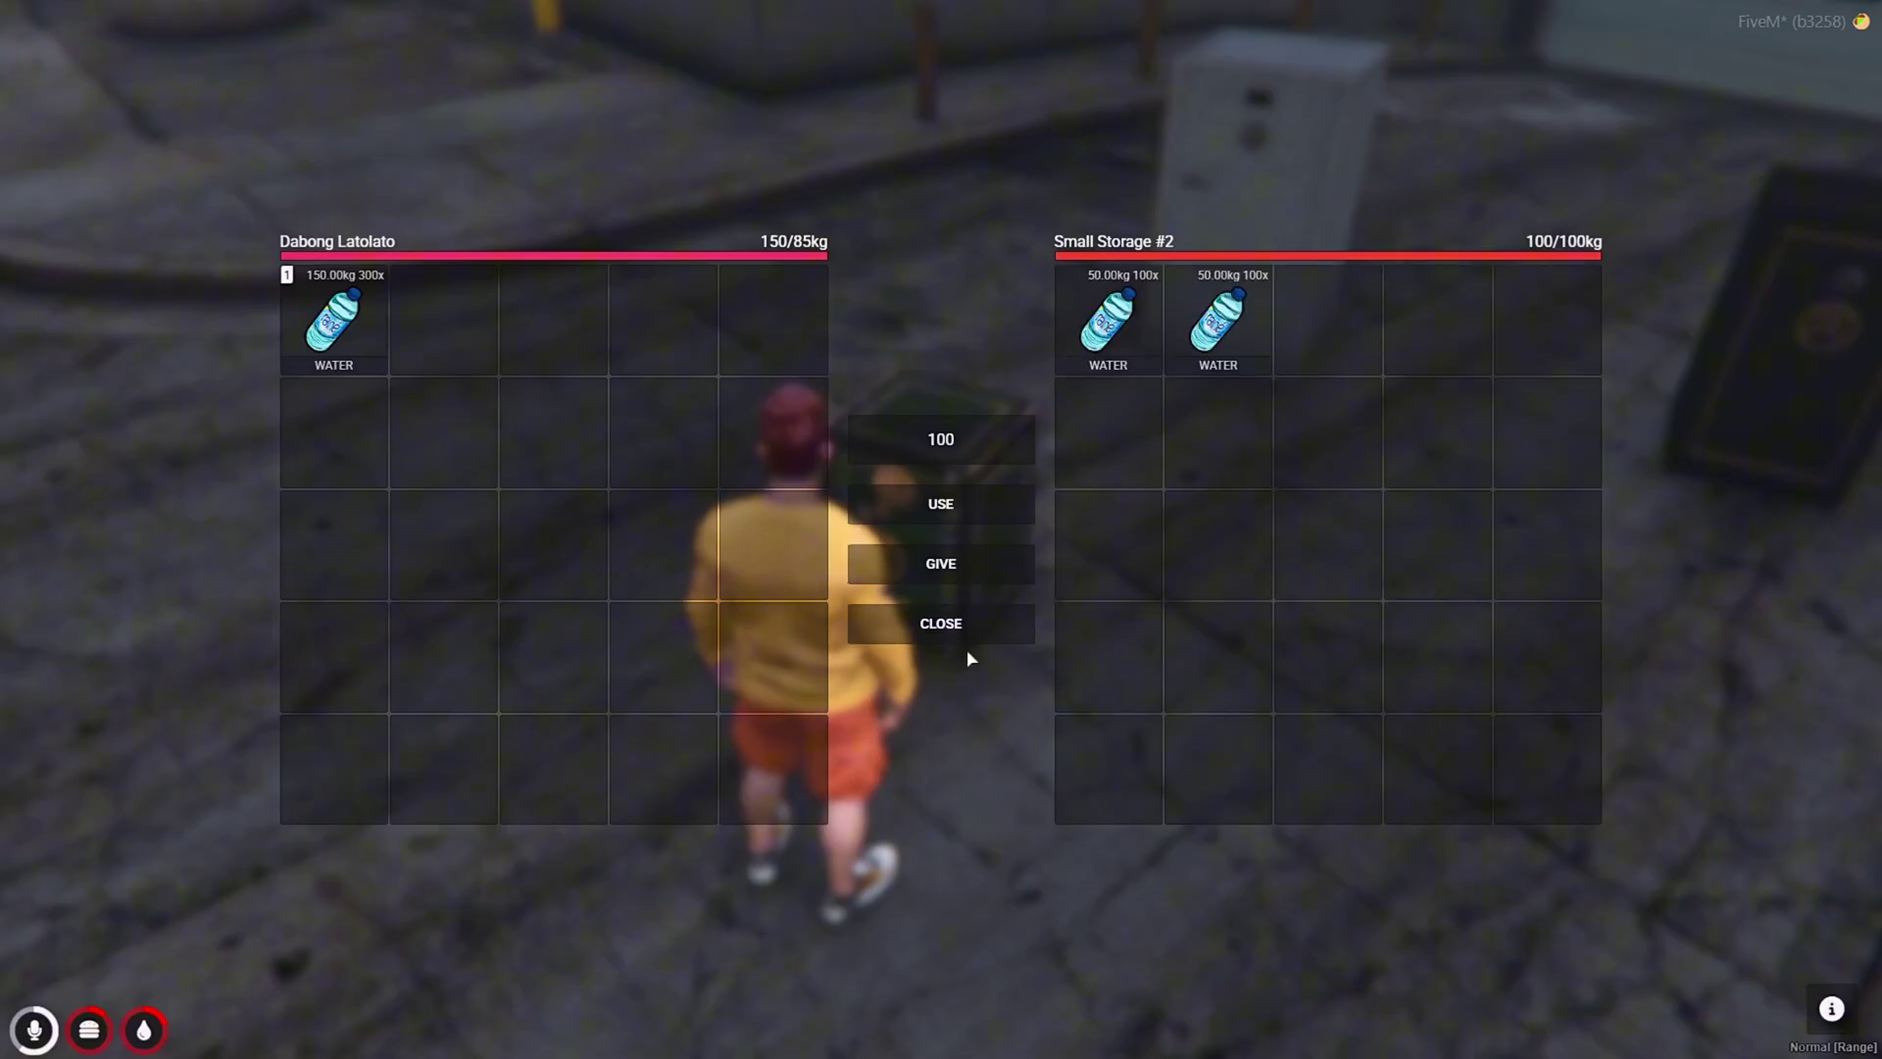
{"action": "left_click", "coordinate": [941, 623]}
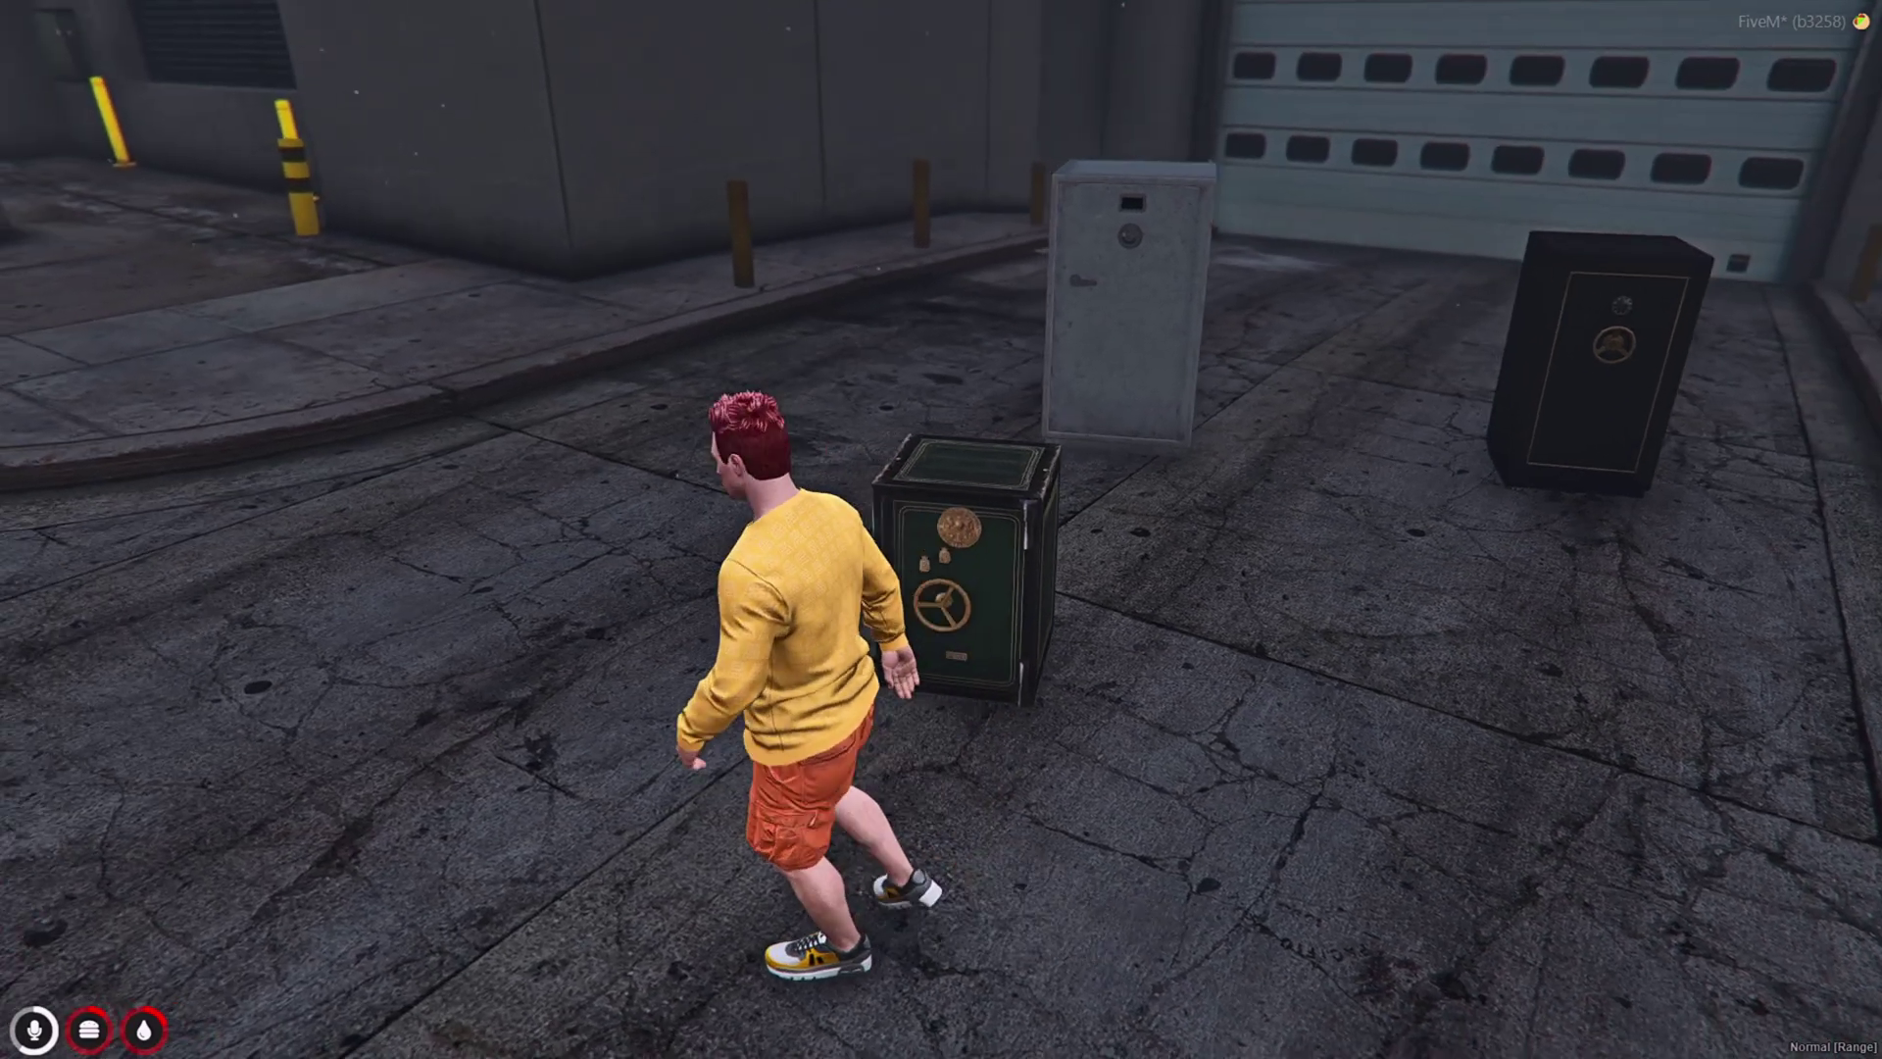
Step: Open the large storage and transfer all the remaining water from the character's inventory into it
{"action": "key", "text": "w"}
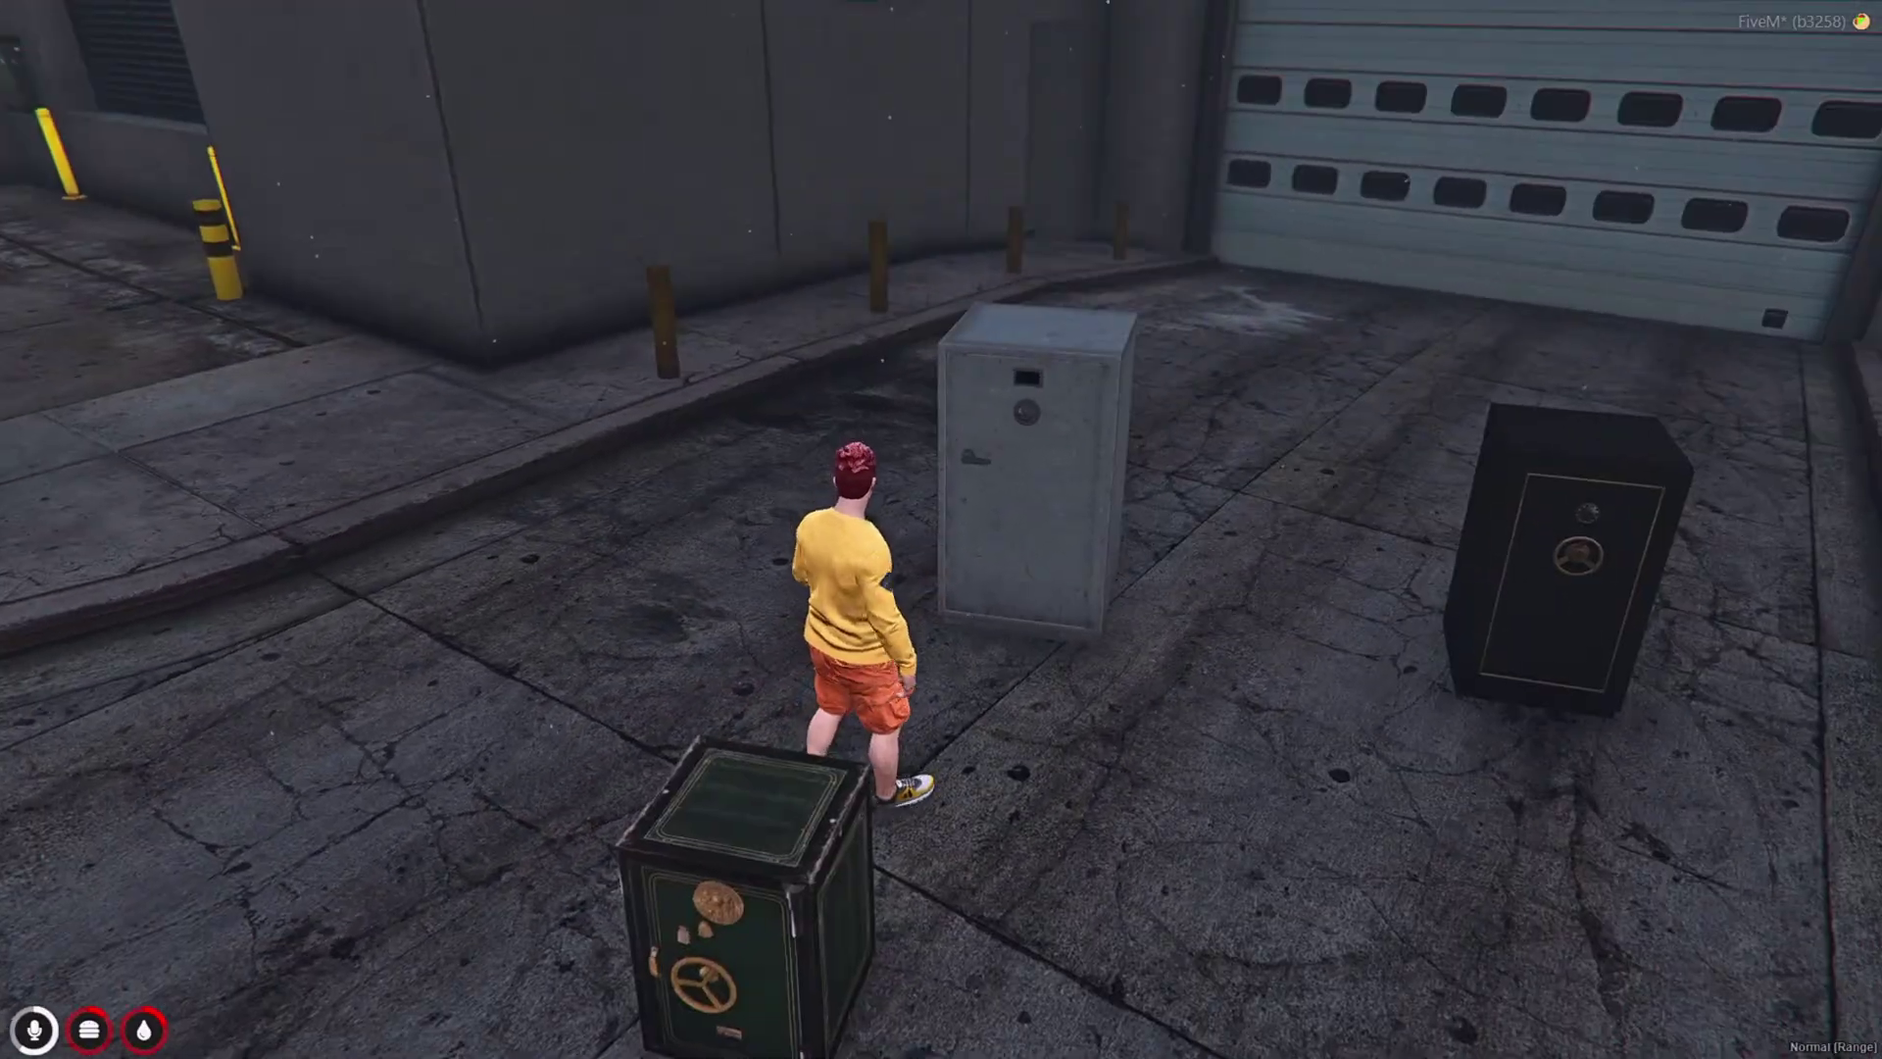
{"action": "key", "text": "alt"}
{"action": "left_click", "coordinate": [1027, 529]}
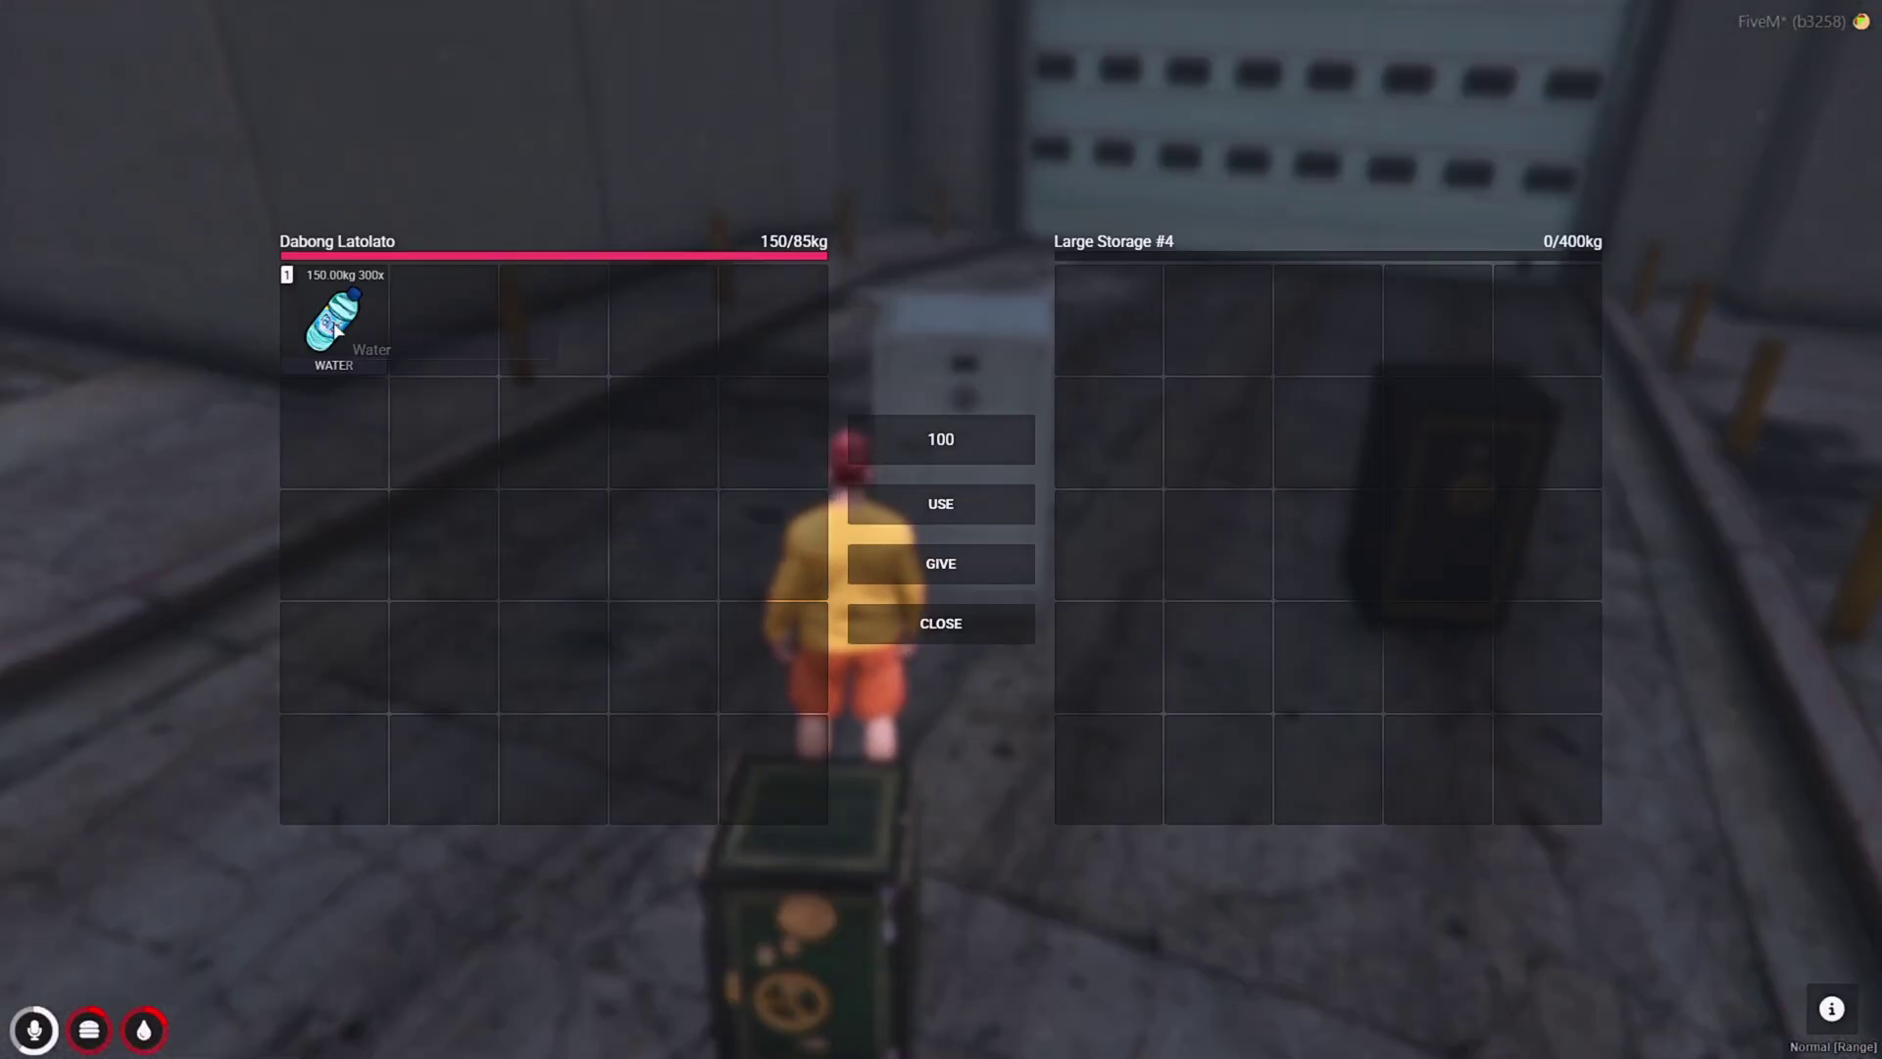
{"action": "left_click_drag", "start_coordinate": [333, 319], "coordinate": [1113, 356]}
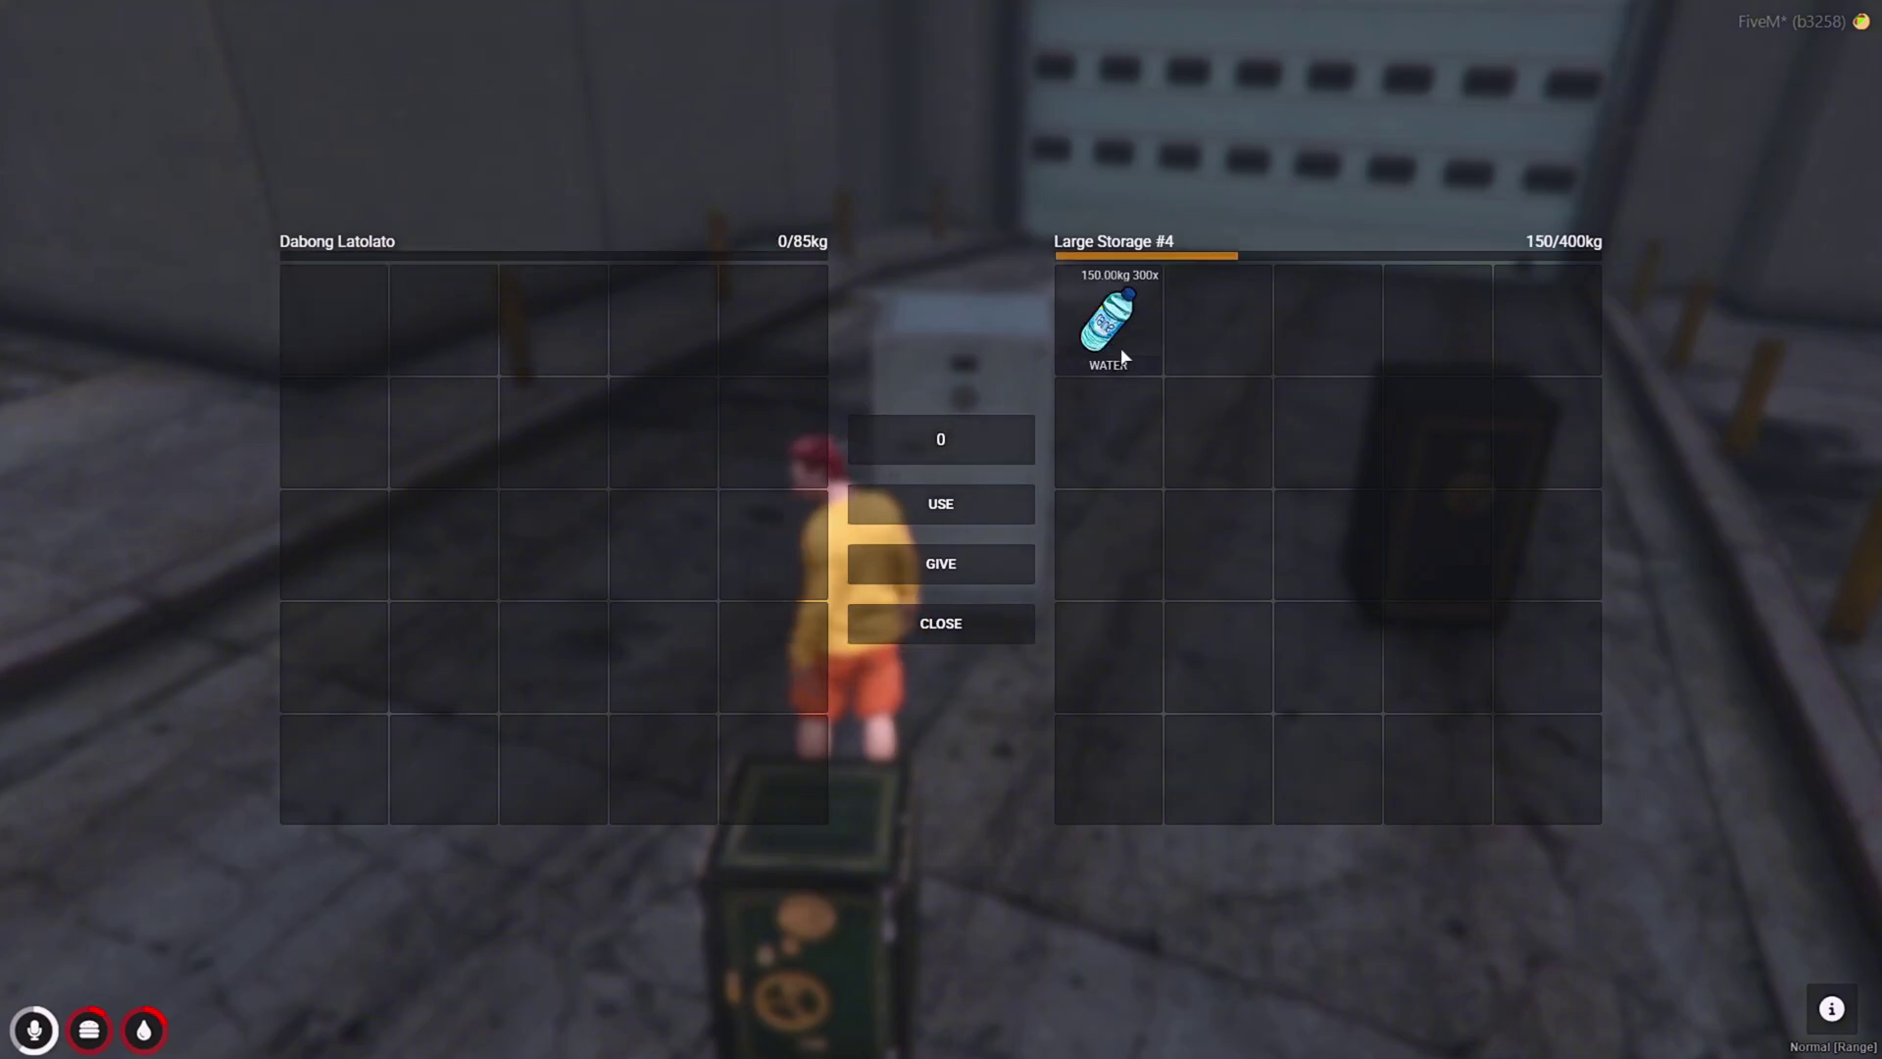
{"action": "left_click", "coordinate": [961, 617]}
Step: Pack up the large storage and check that it is back in the character's inventory
{"action": "key", "text": "alt"}
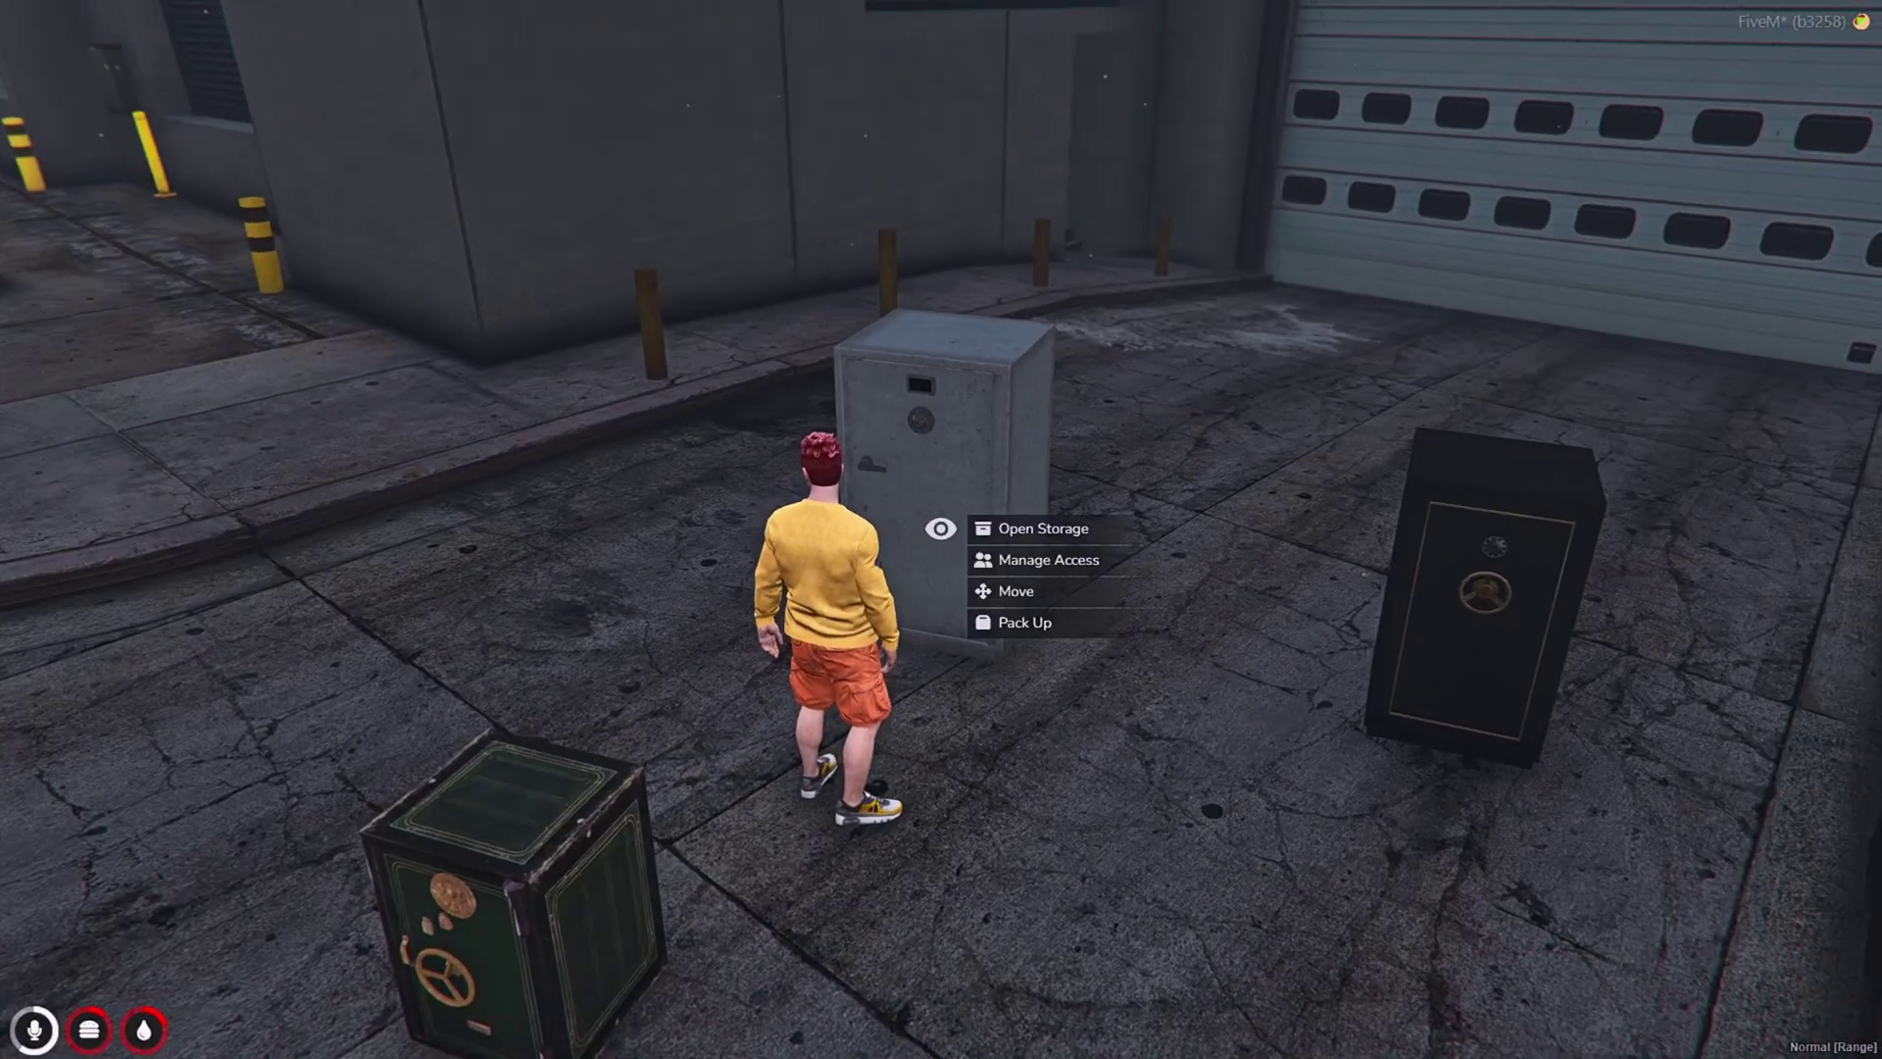
{"action": "left_click", "coordinate": [1033, 624]}
{"action": "key", "text": "w"}
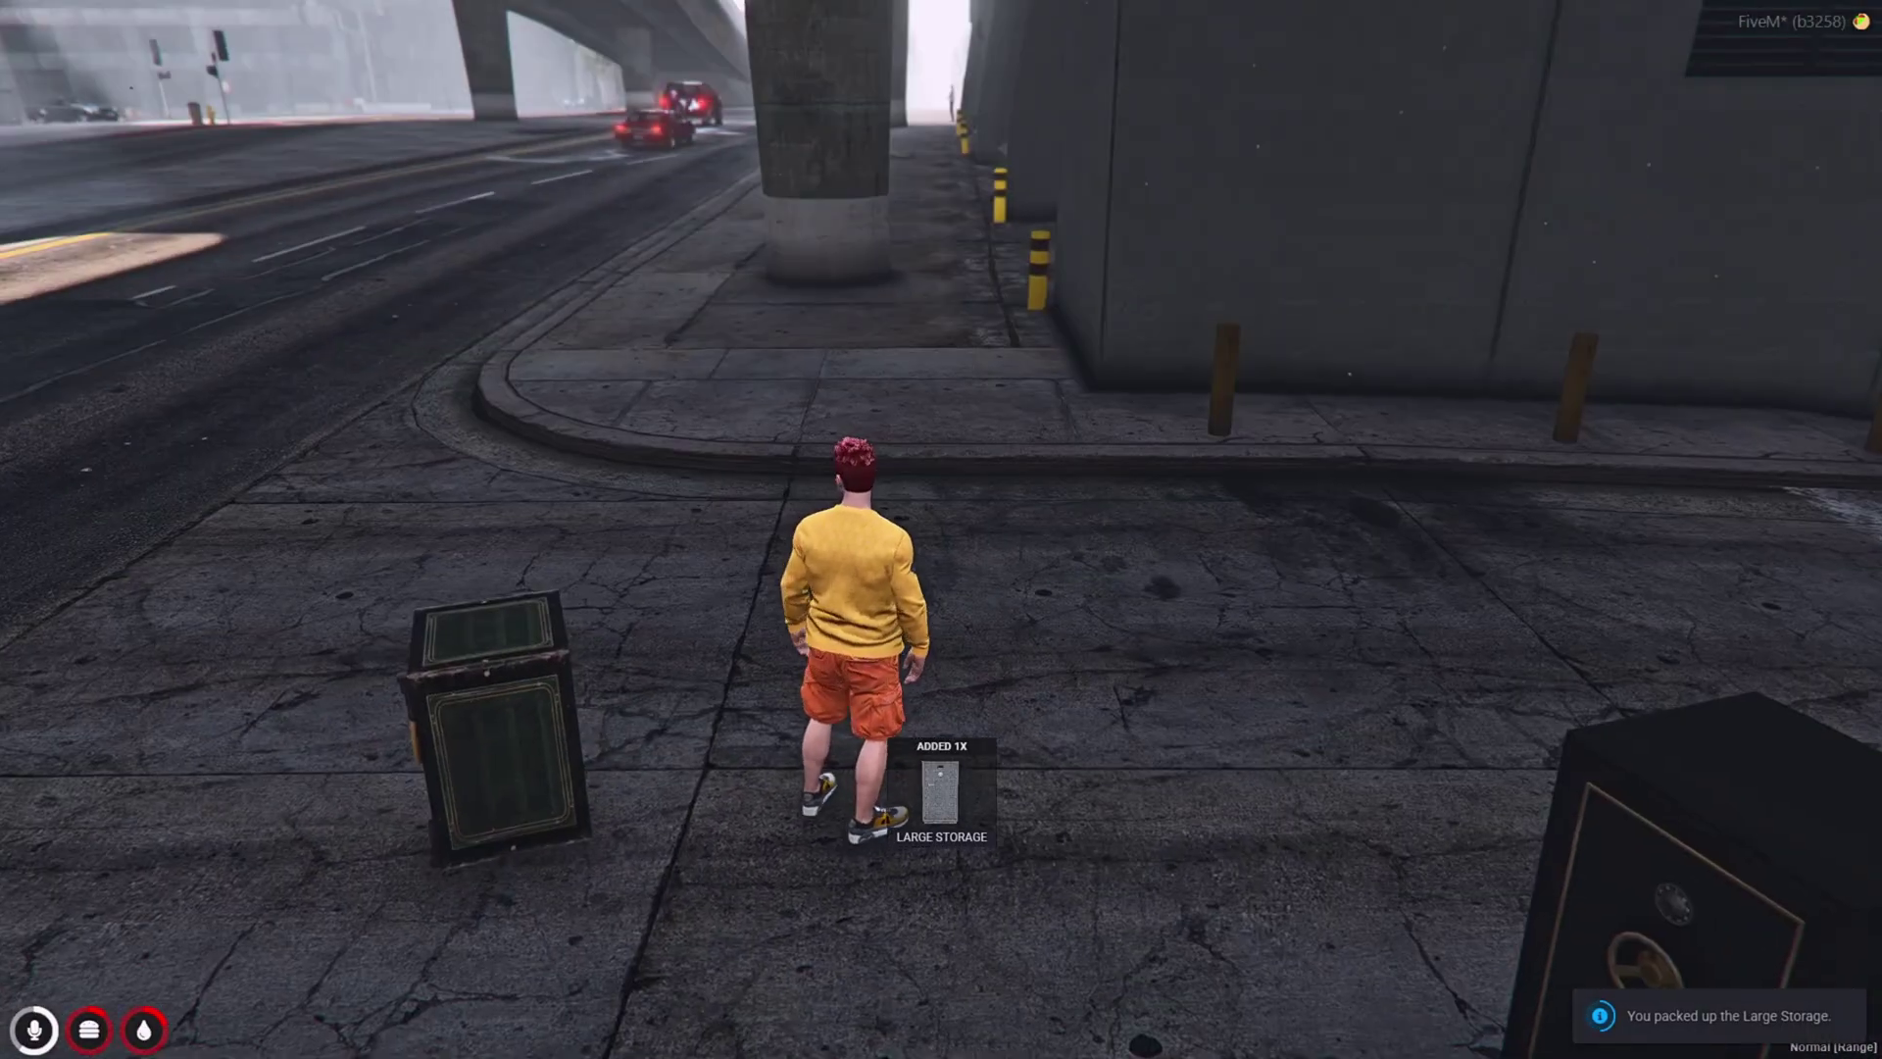
{"action": "key", "text": "Tab"}
{"action": "key", "text": "Tab"}
{"action": "key", "text": "w"}
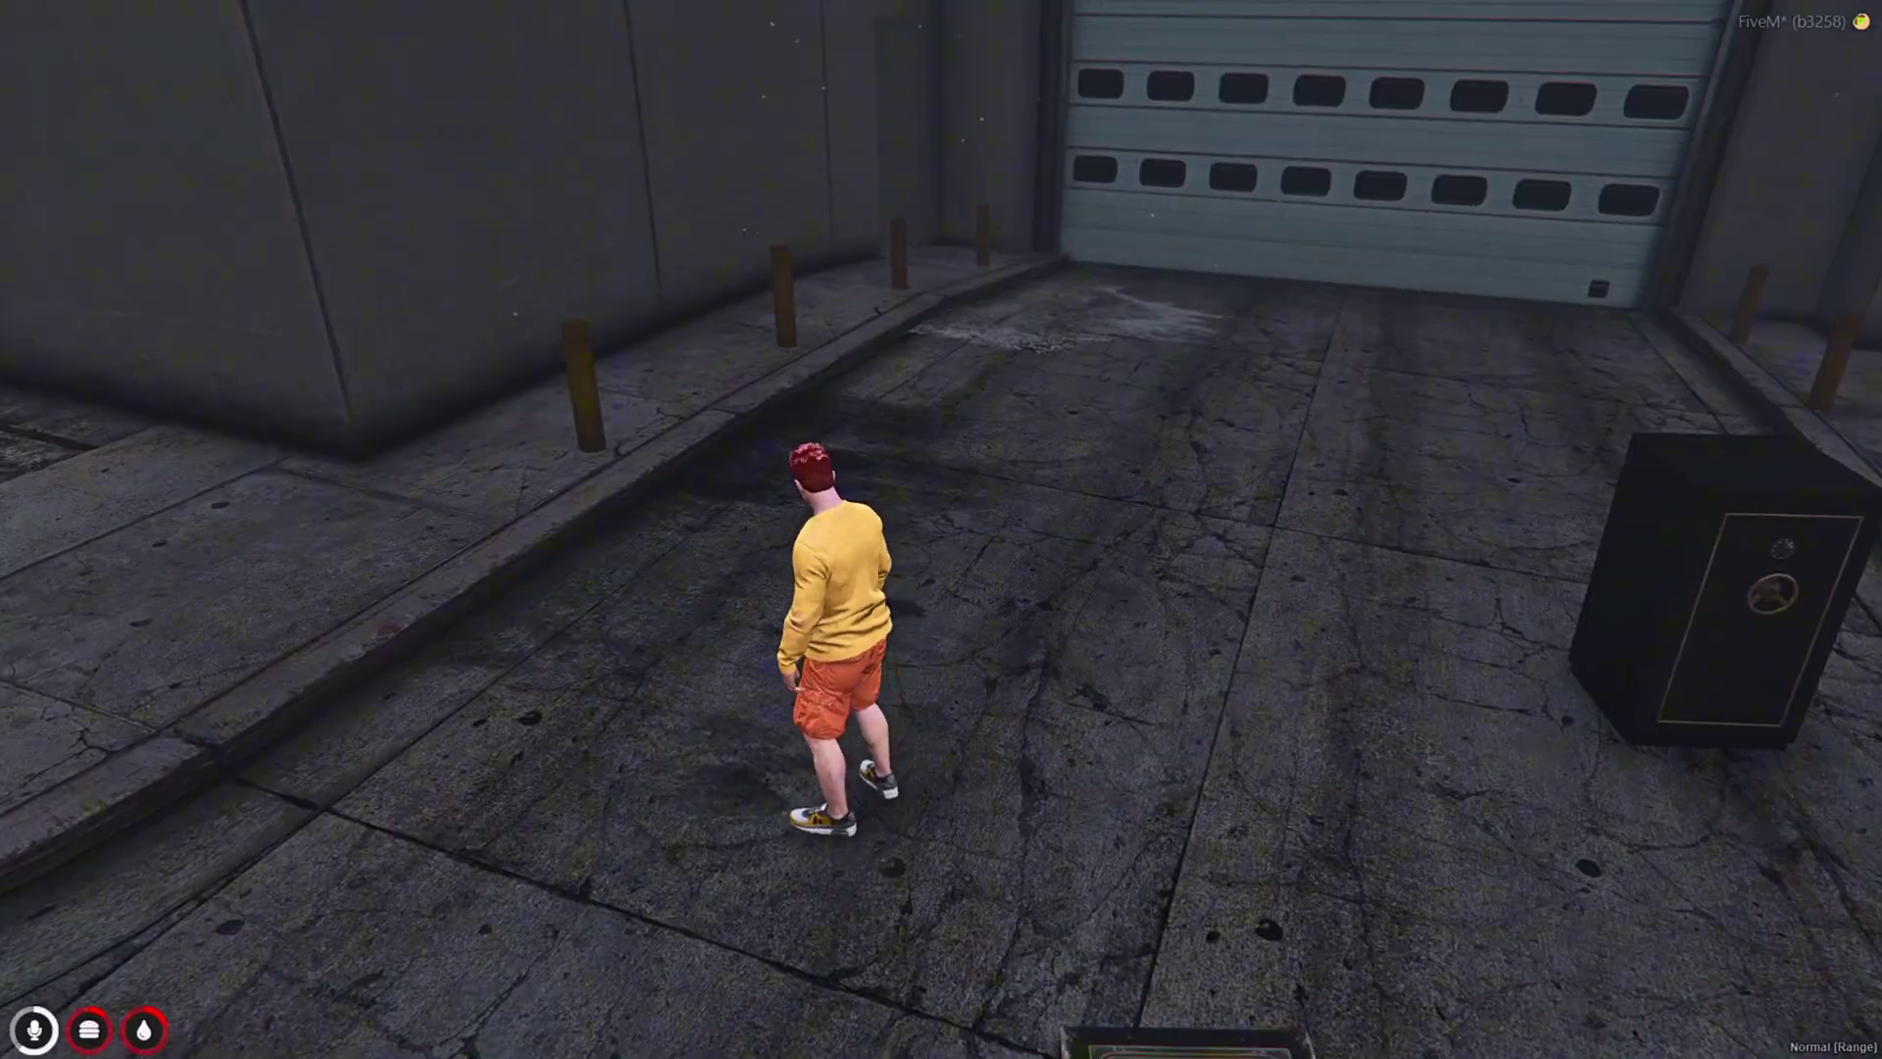
Step: Place the large storage on the ground beside the curb and open it to check its contents
{"action": "key", "text": "1"}
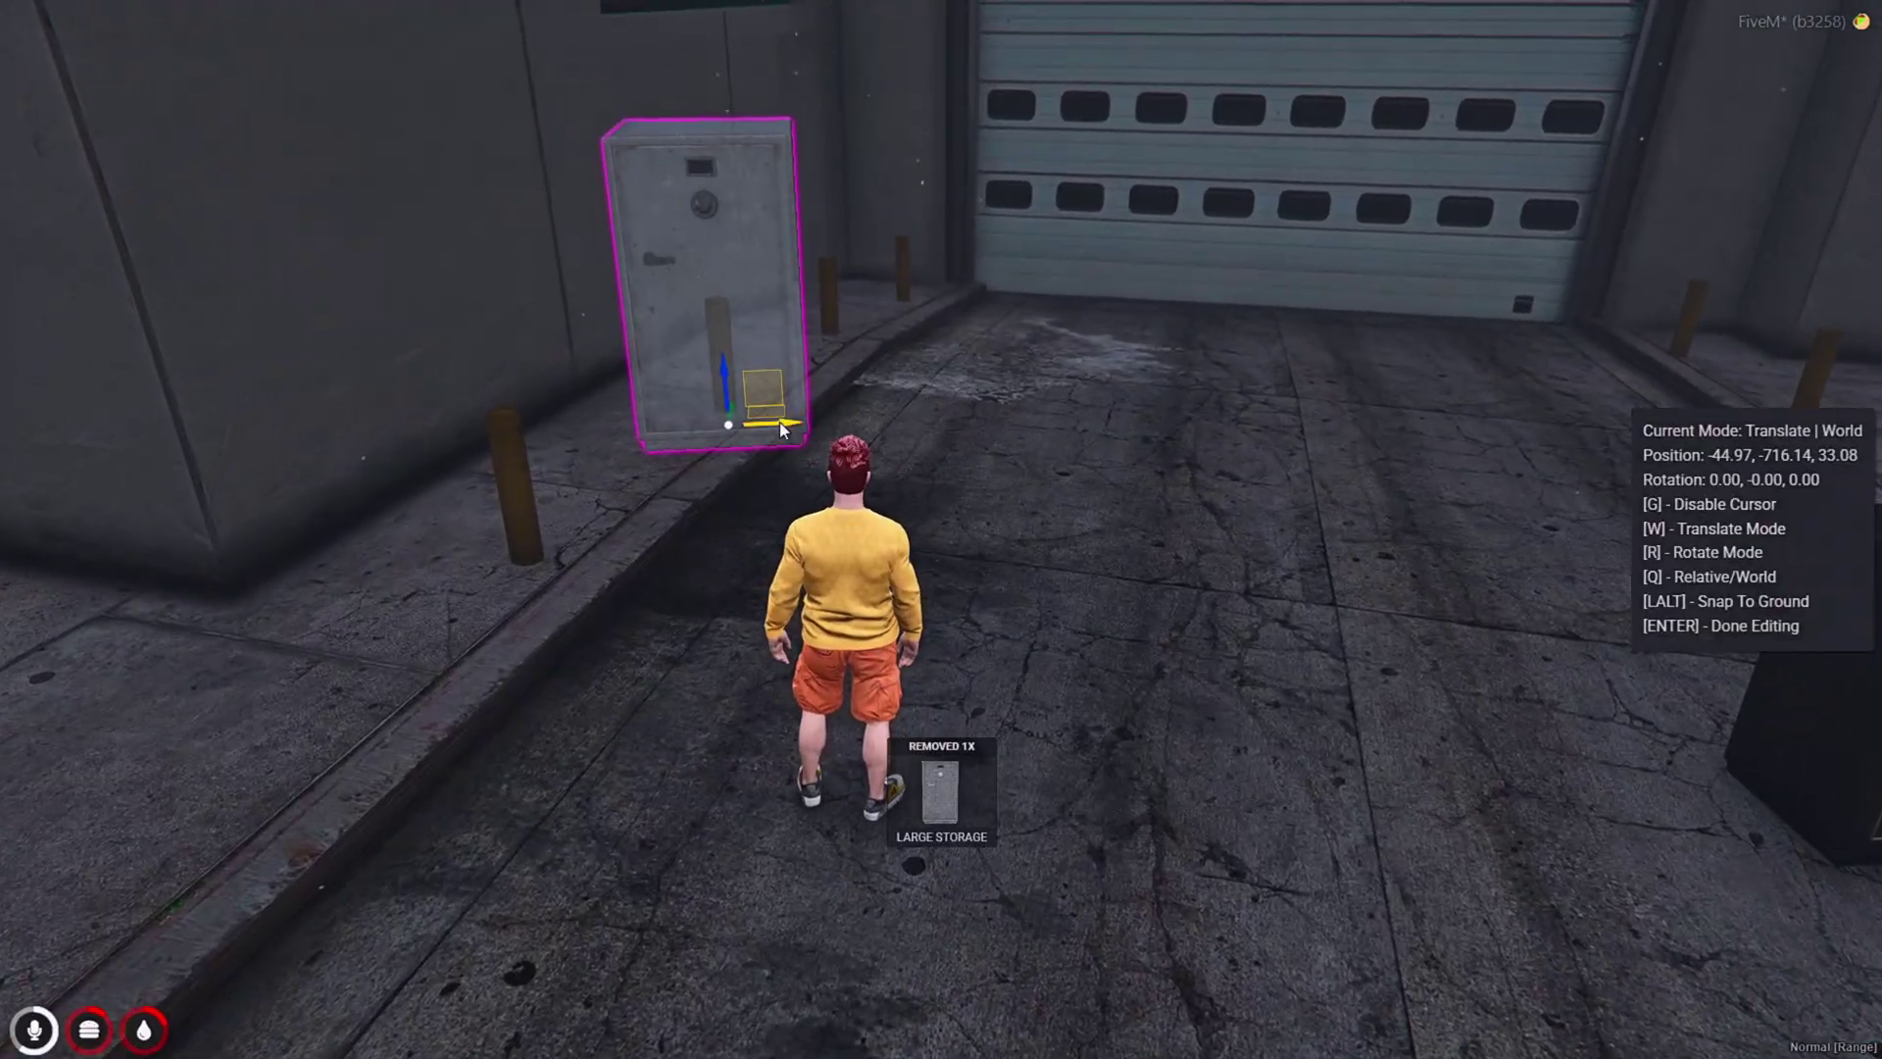
{"action": "key", "text": "Return"}
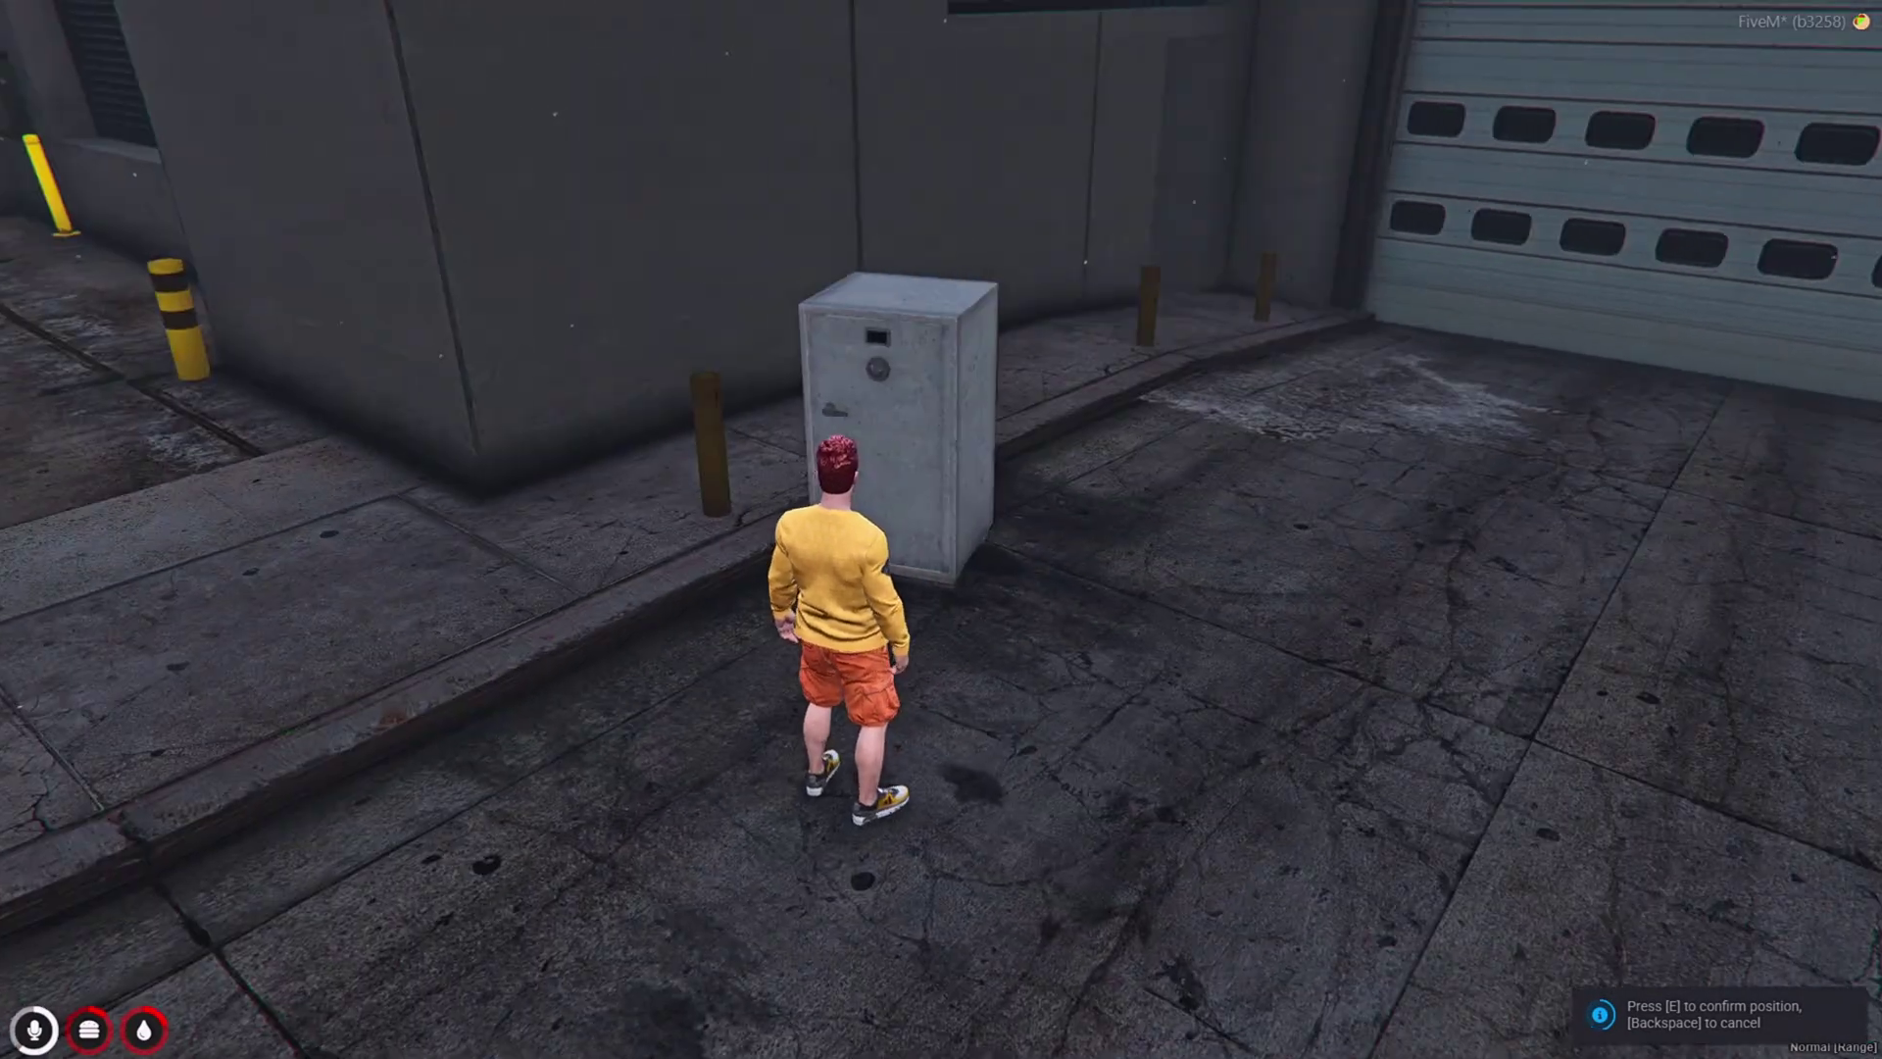
{"action": "key", "text": "w"}
{"action": "key", "text": "alt"}
{"action": "left_click", "coordinate": [941, 530]}
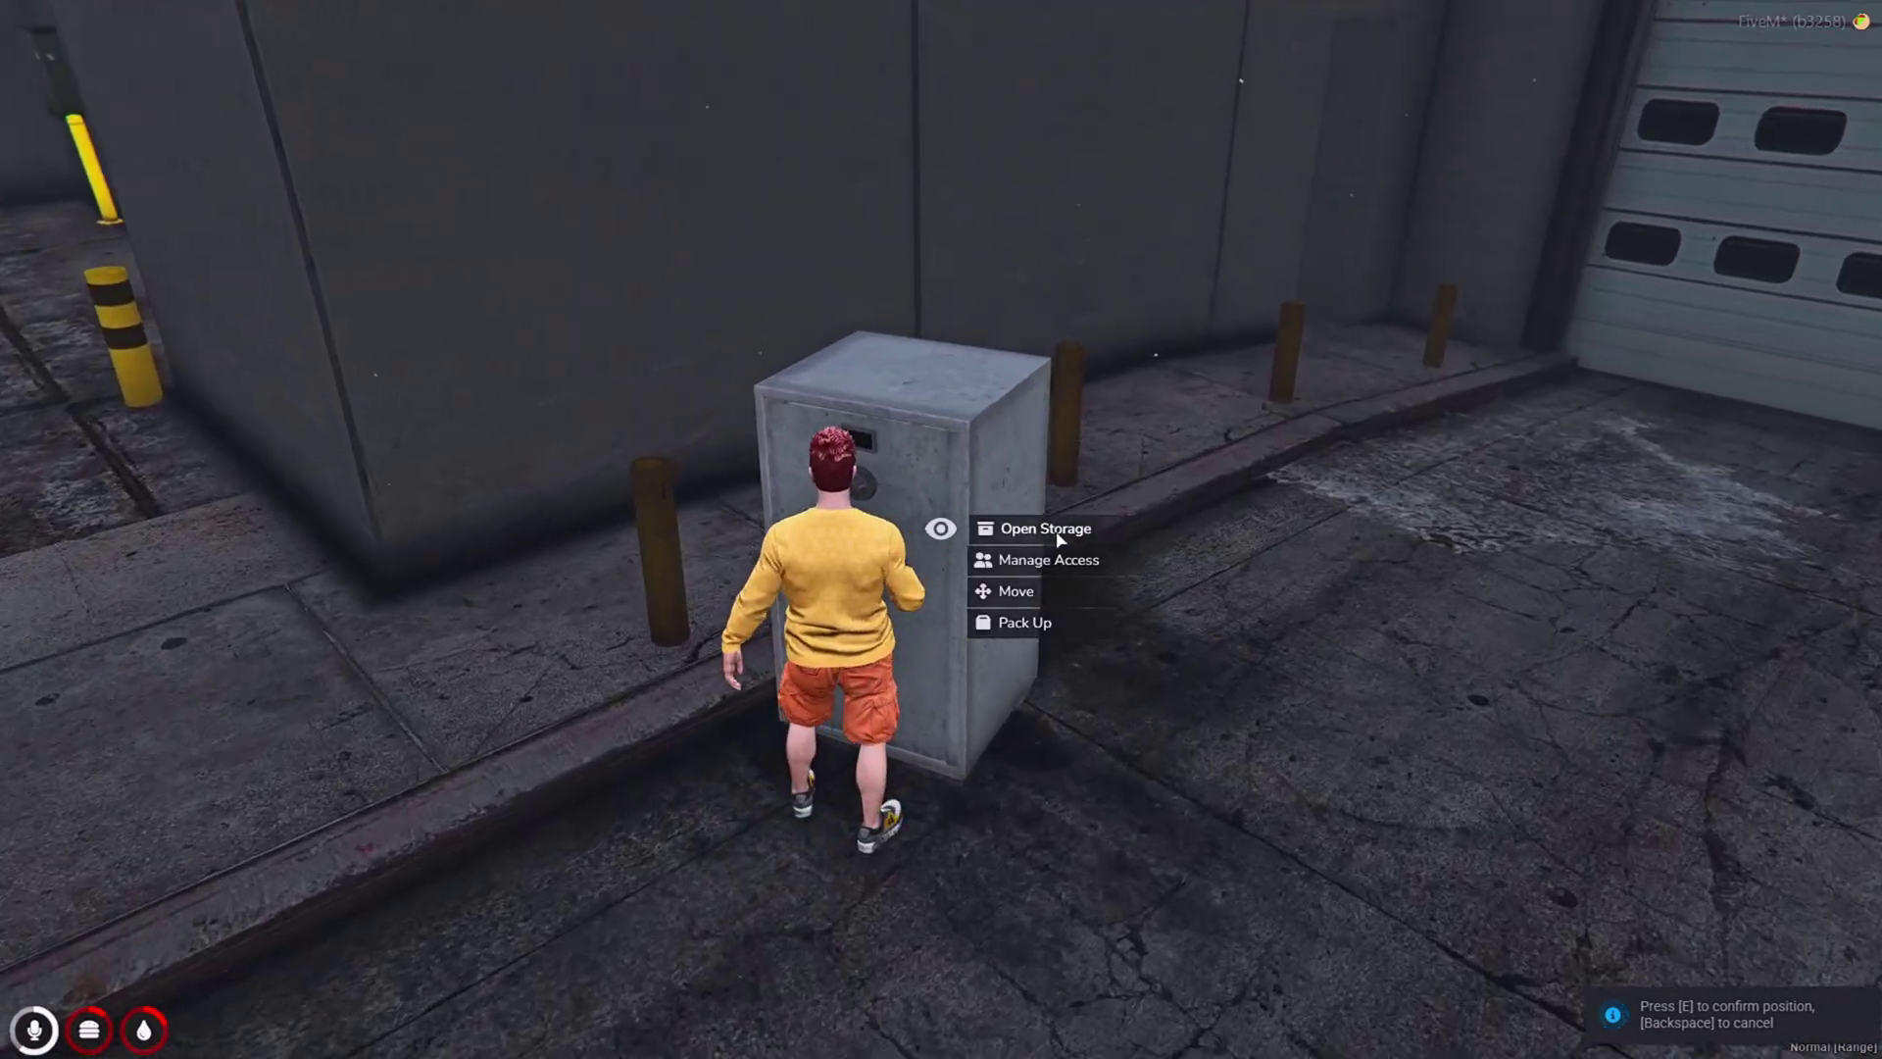
{"action": "left_click", "coordinate": [1058, 538]}
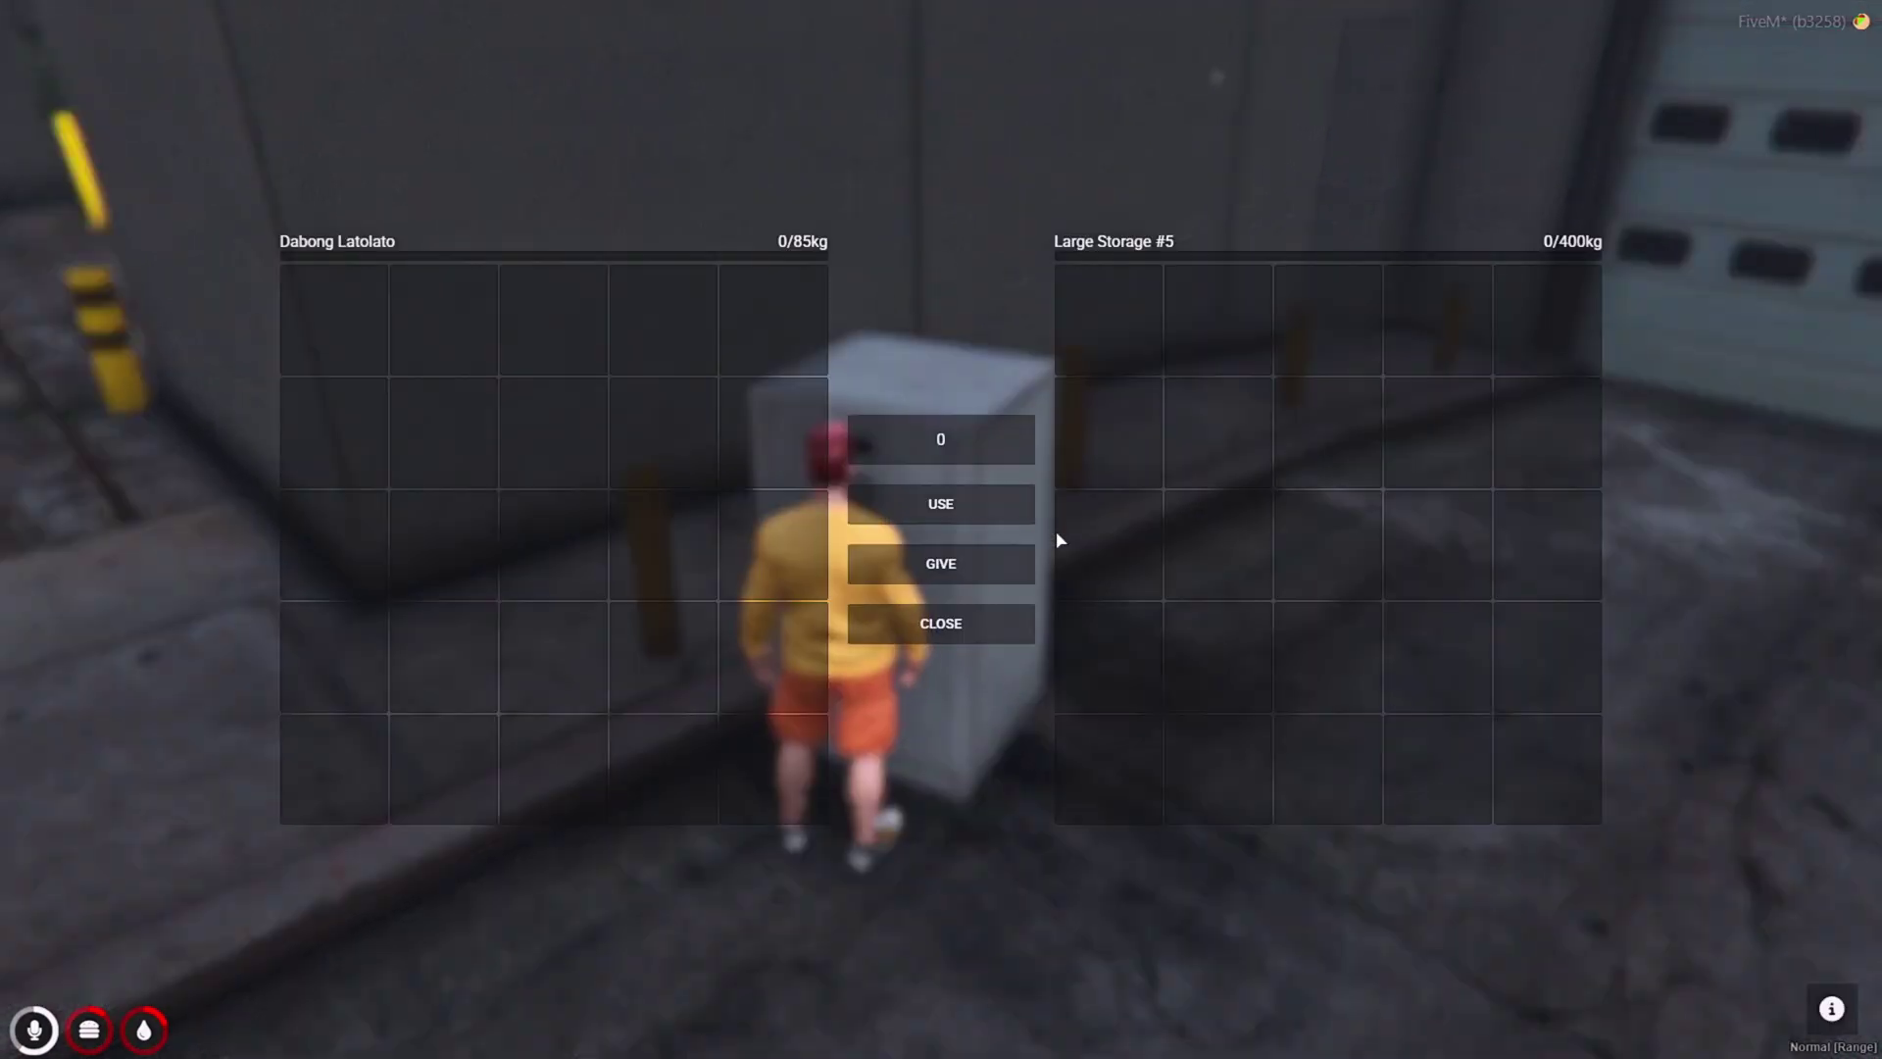
{"action": "left_click", "coordinate": [984, 620]}
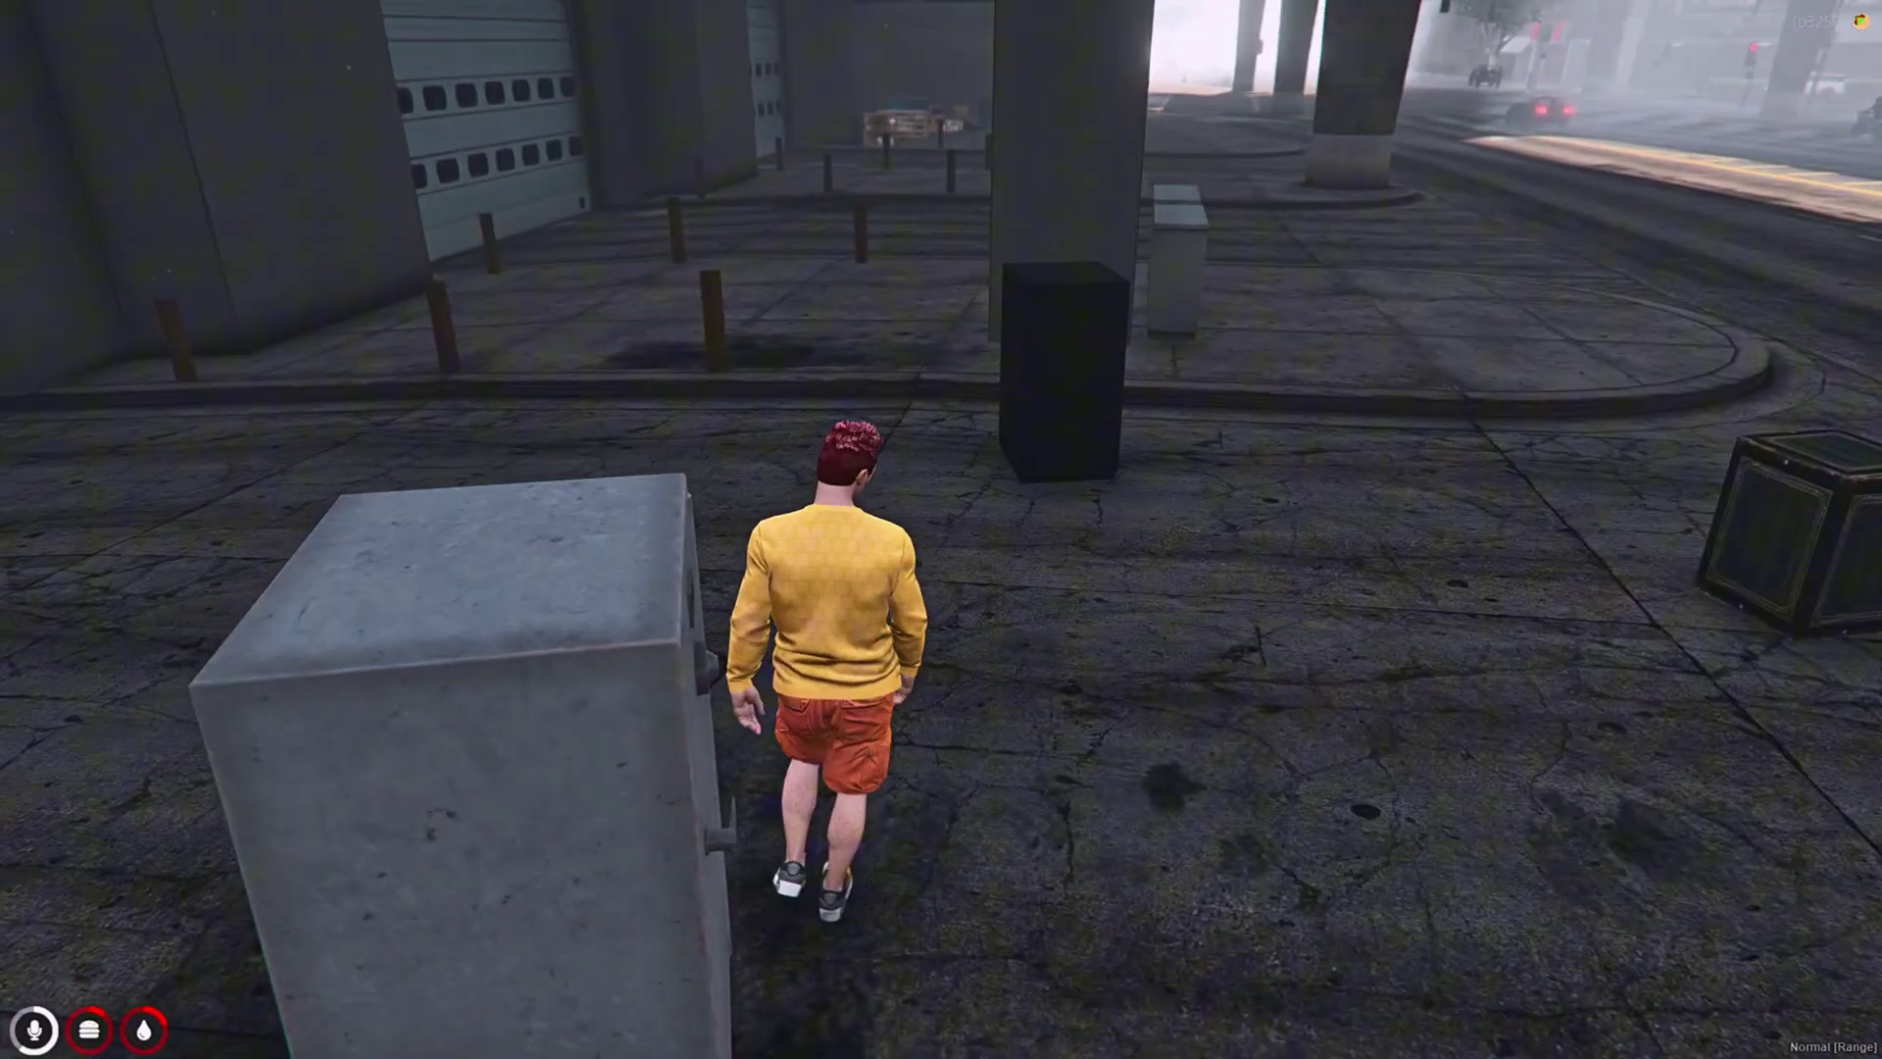
Step: Walk to the black medium storage and open it to check its contents and weight capacity
{"action": "key", "text": "w"}
{"action": "key", "text": "s"}
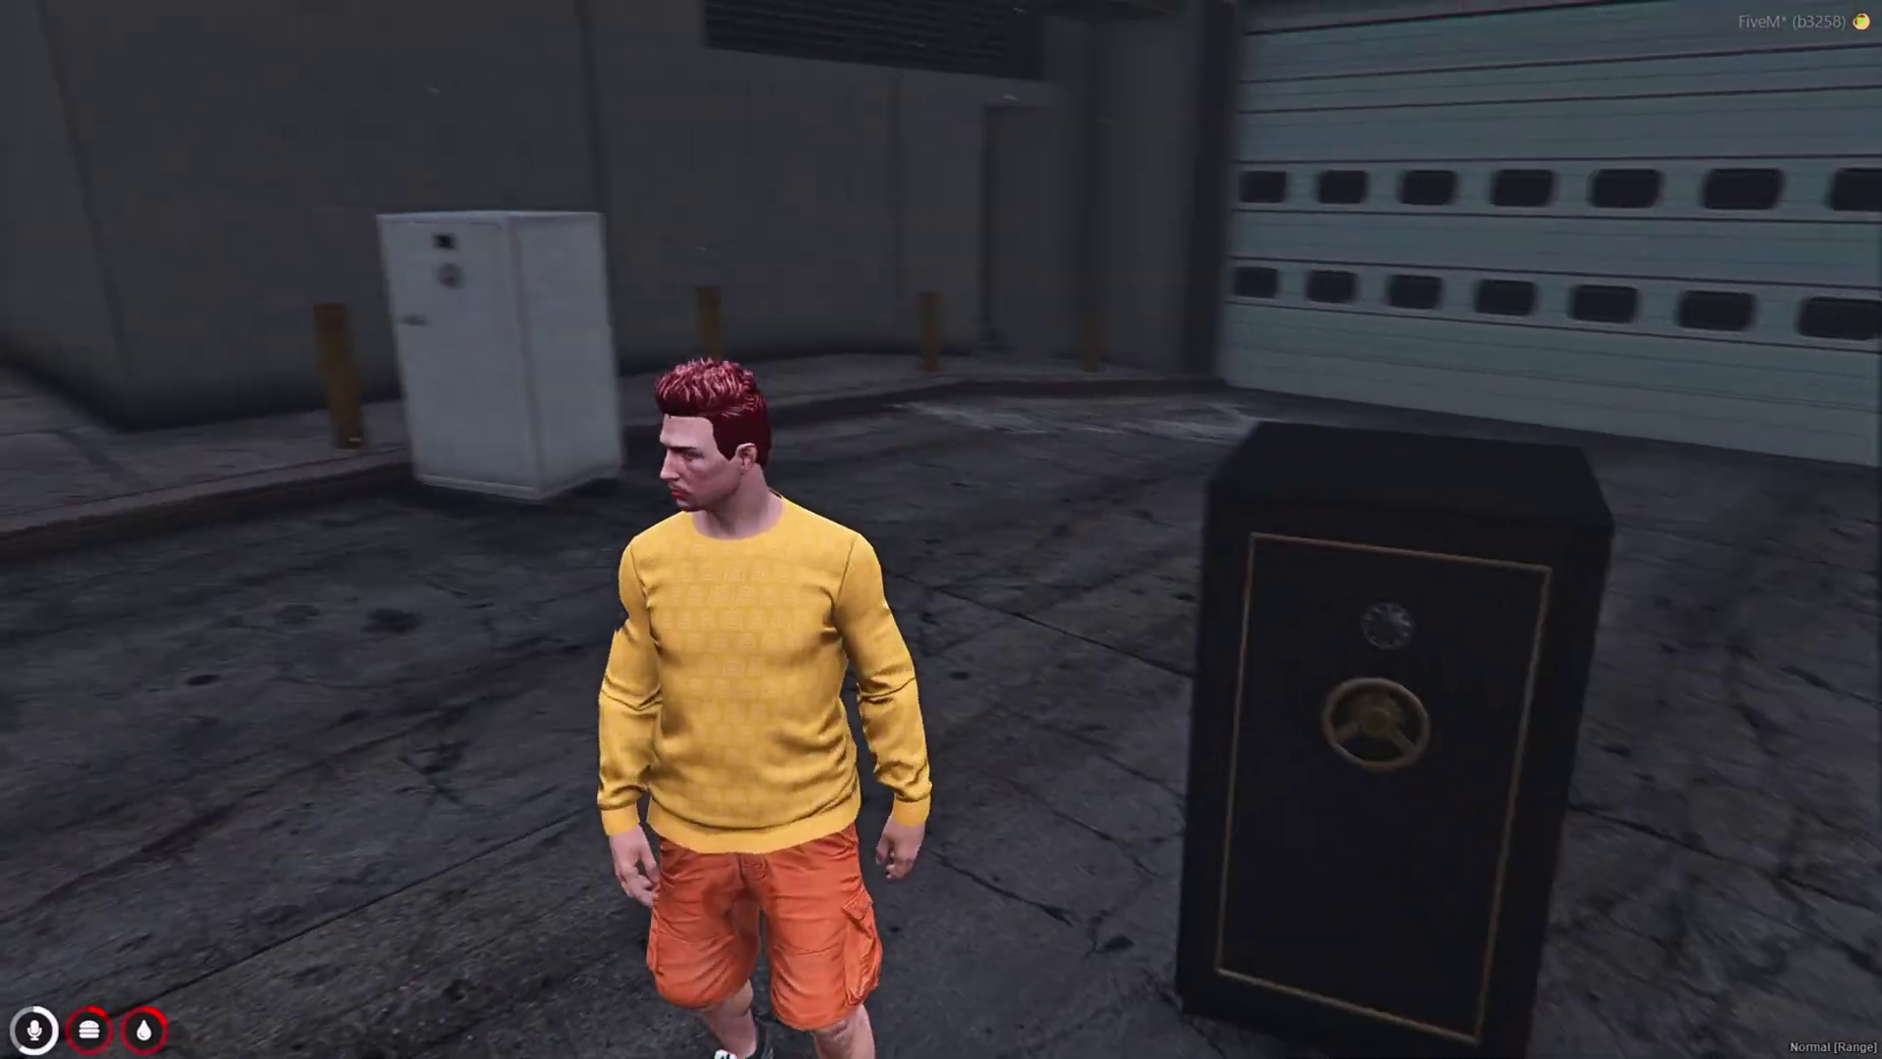
{"action": "key", "text": "alt"}
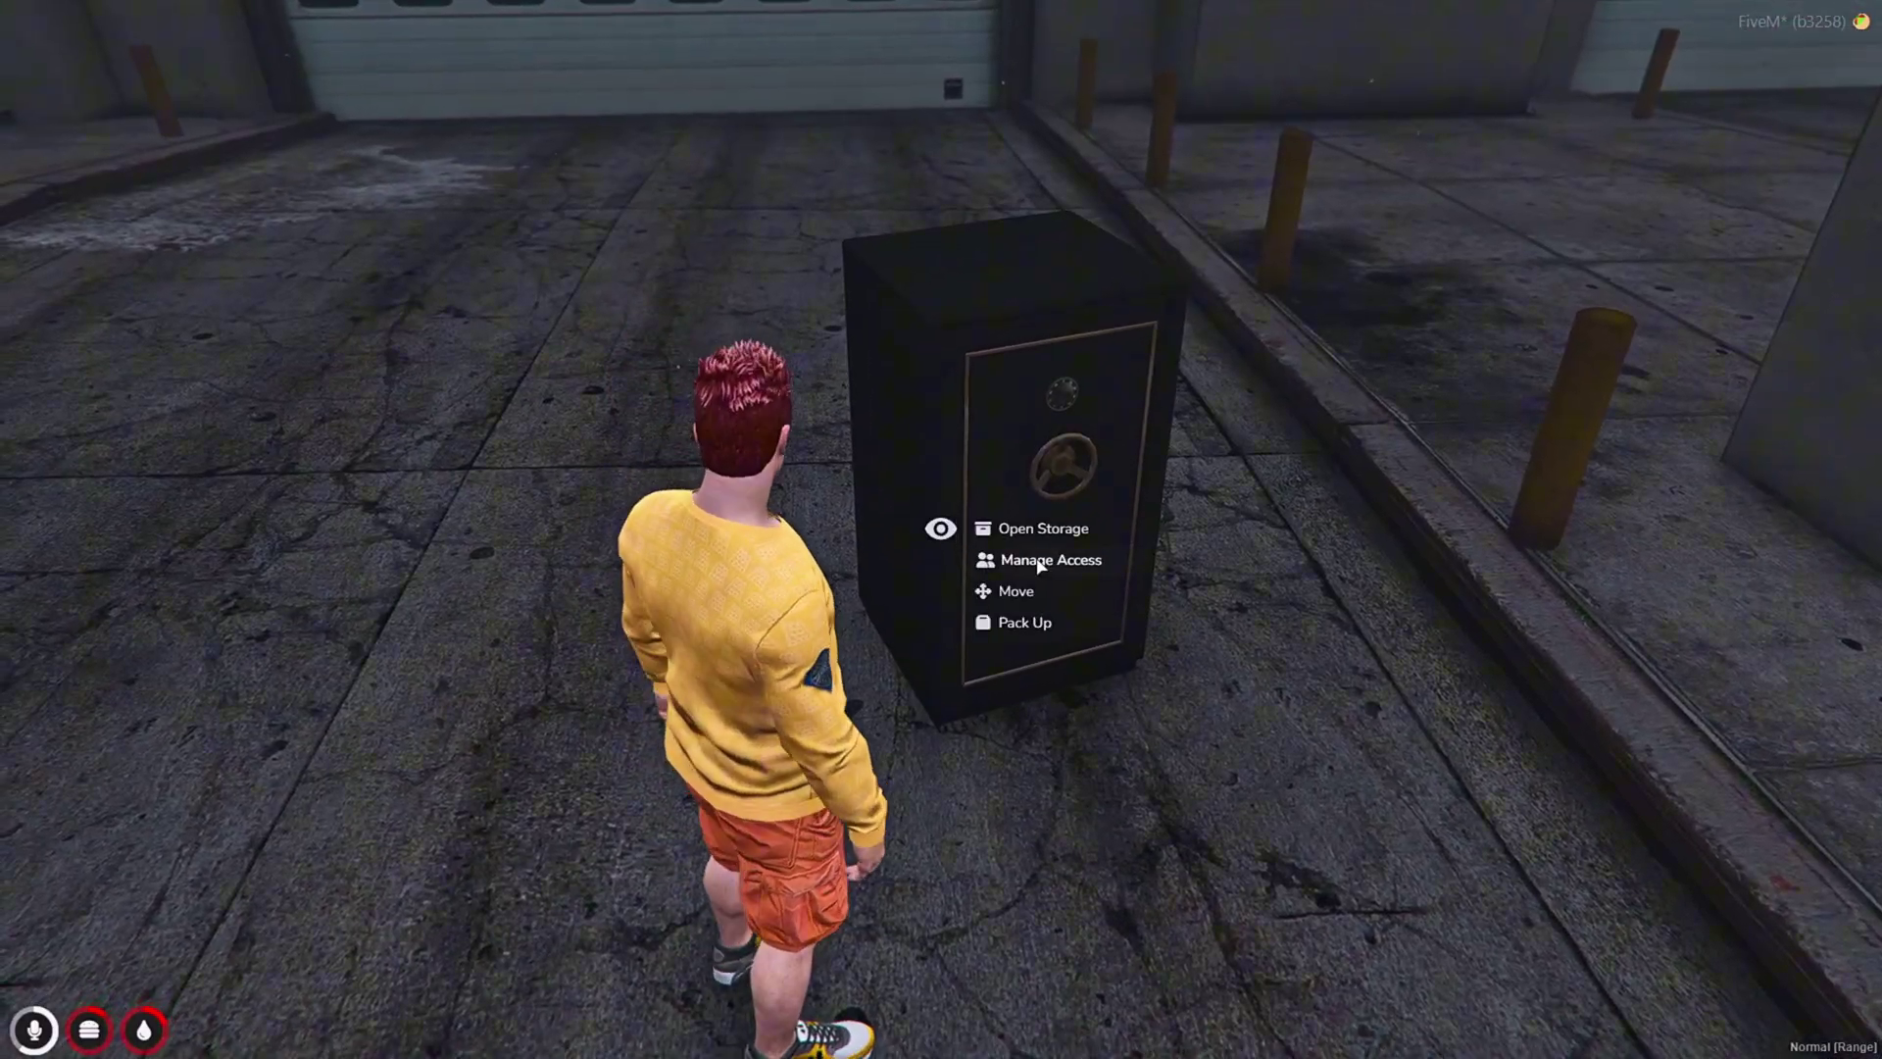
{"action": "left_click", "coordinate": [1045, 531]}
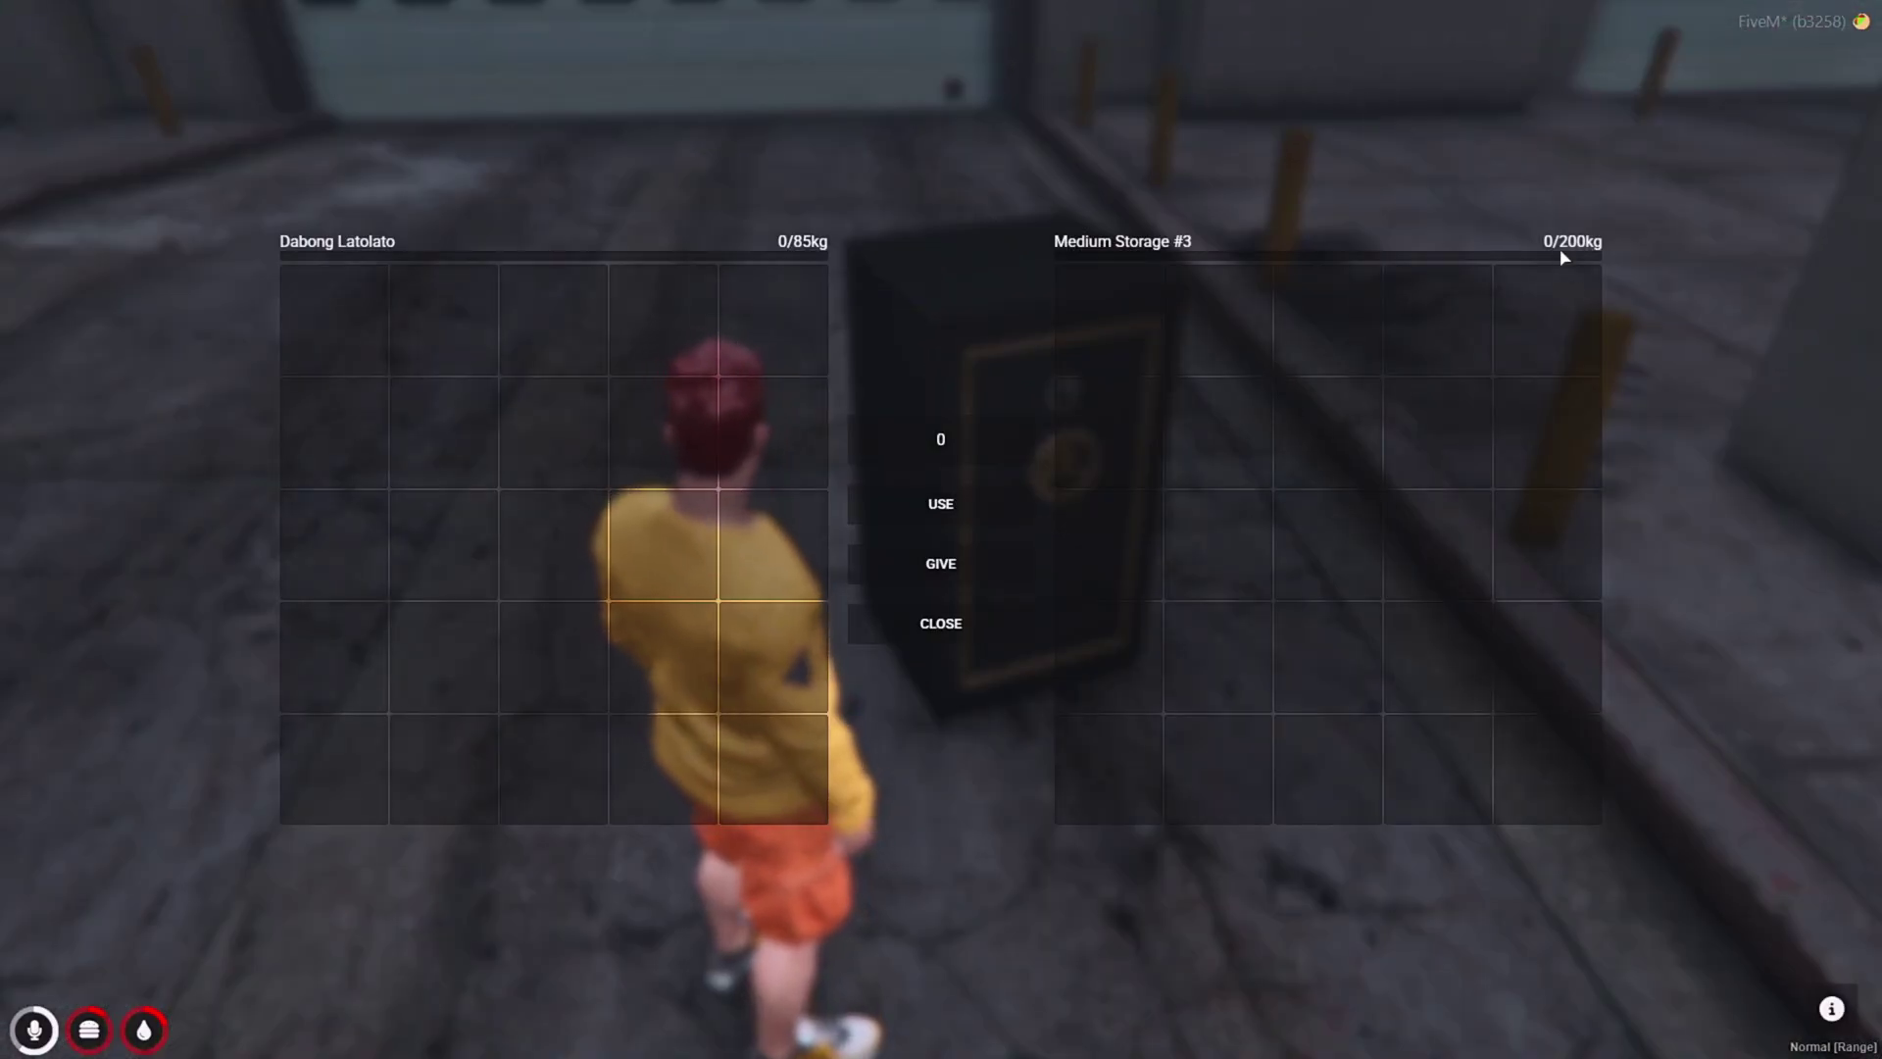
{"action": "key", "text": "Escape"}
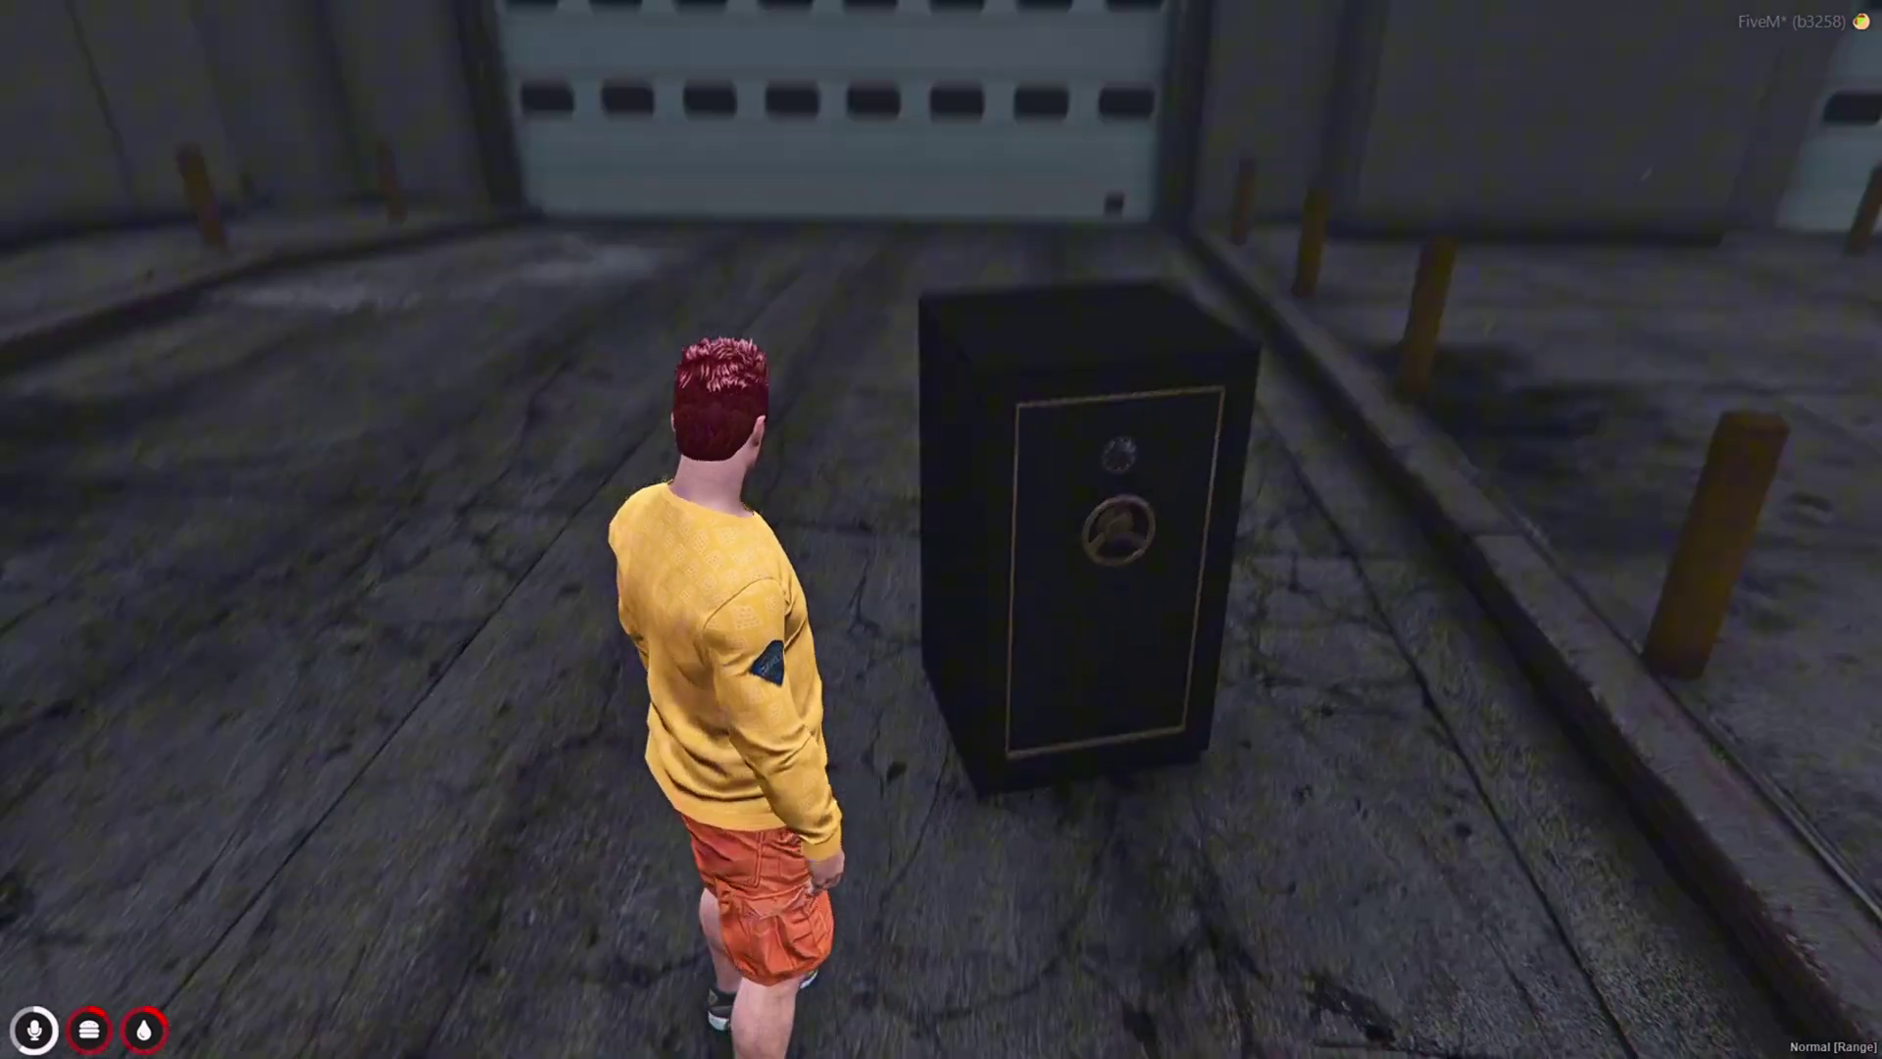
Step: Grant player ID 2 access to the medium storage and remove that access again
{"action": "key", "text": "alt"}
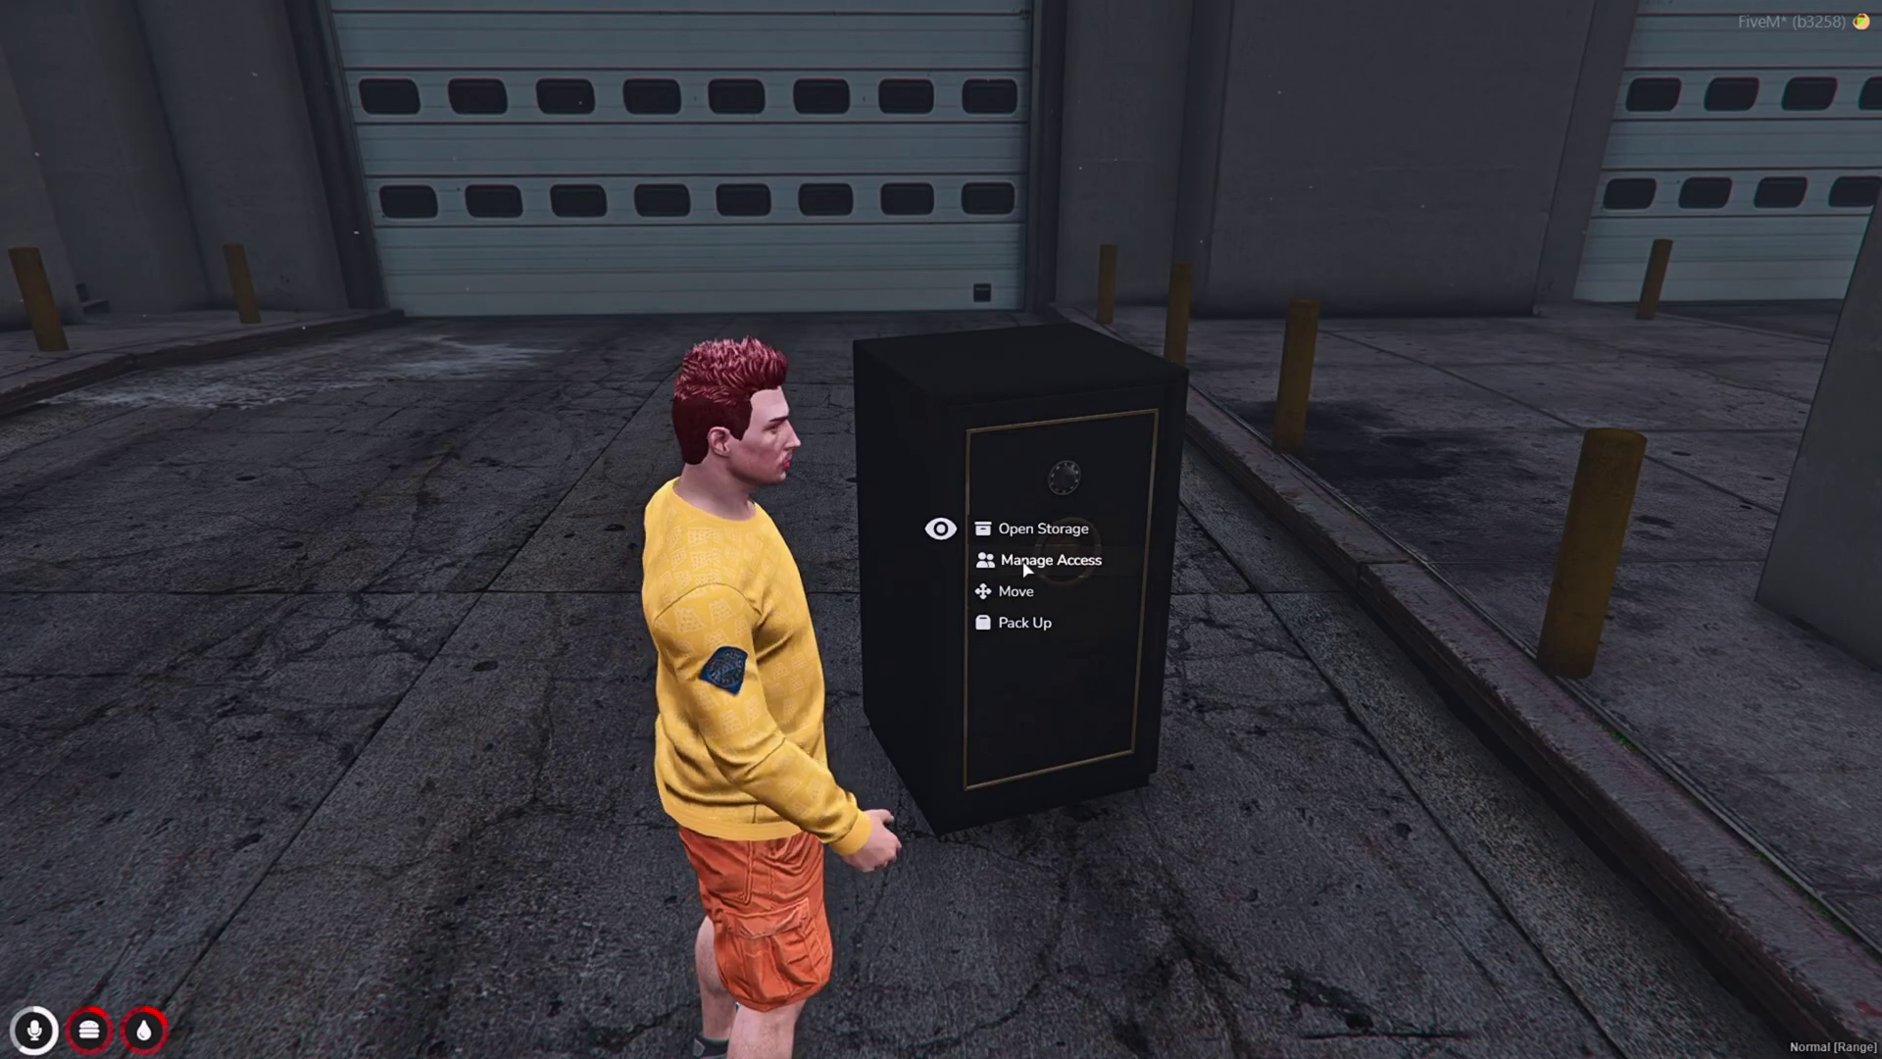
{"action": "left_click", "coordinate": [1048, 566]}
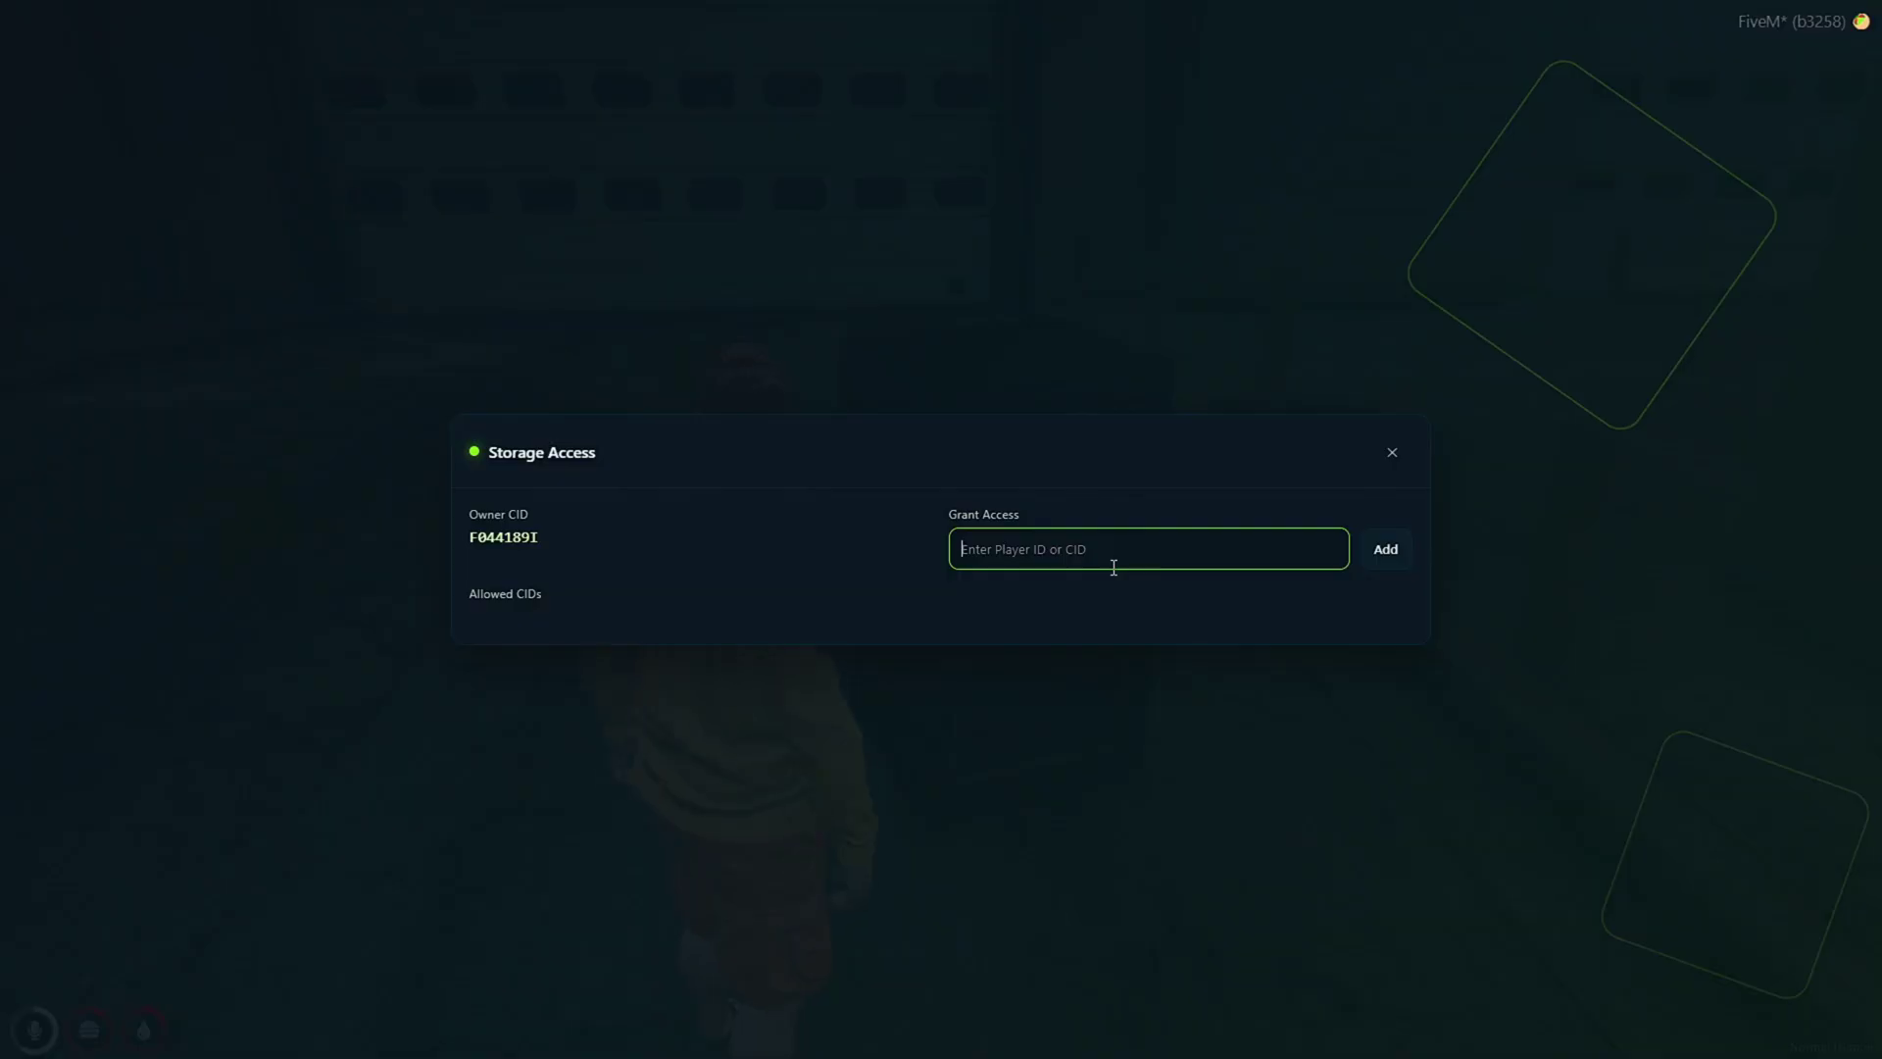
{"action": "type", "text": "2"}
{"action": "left_click", "coordinate": [1389, 553]}
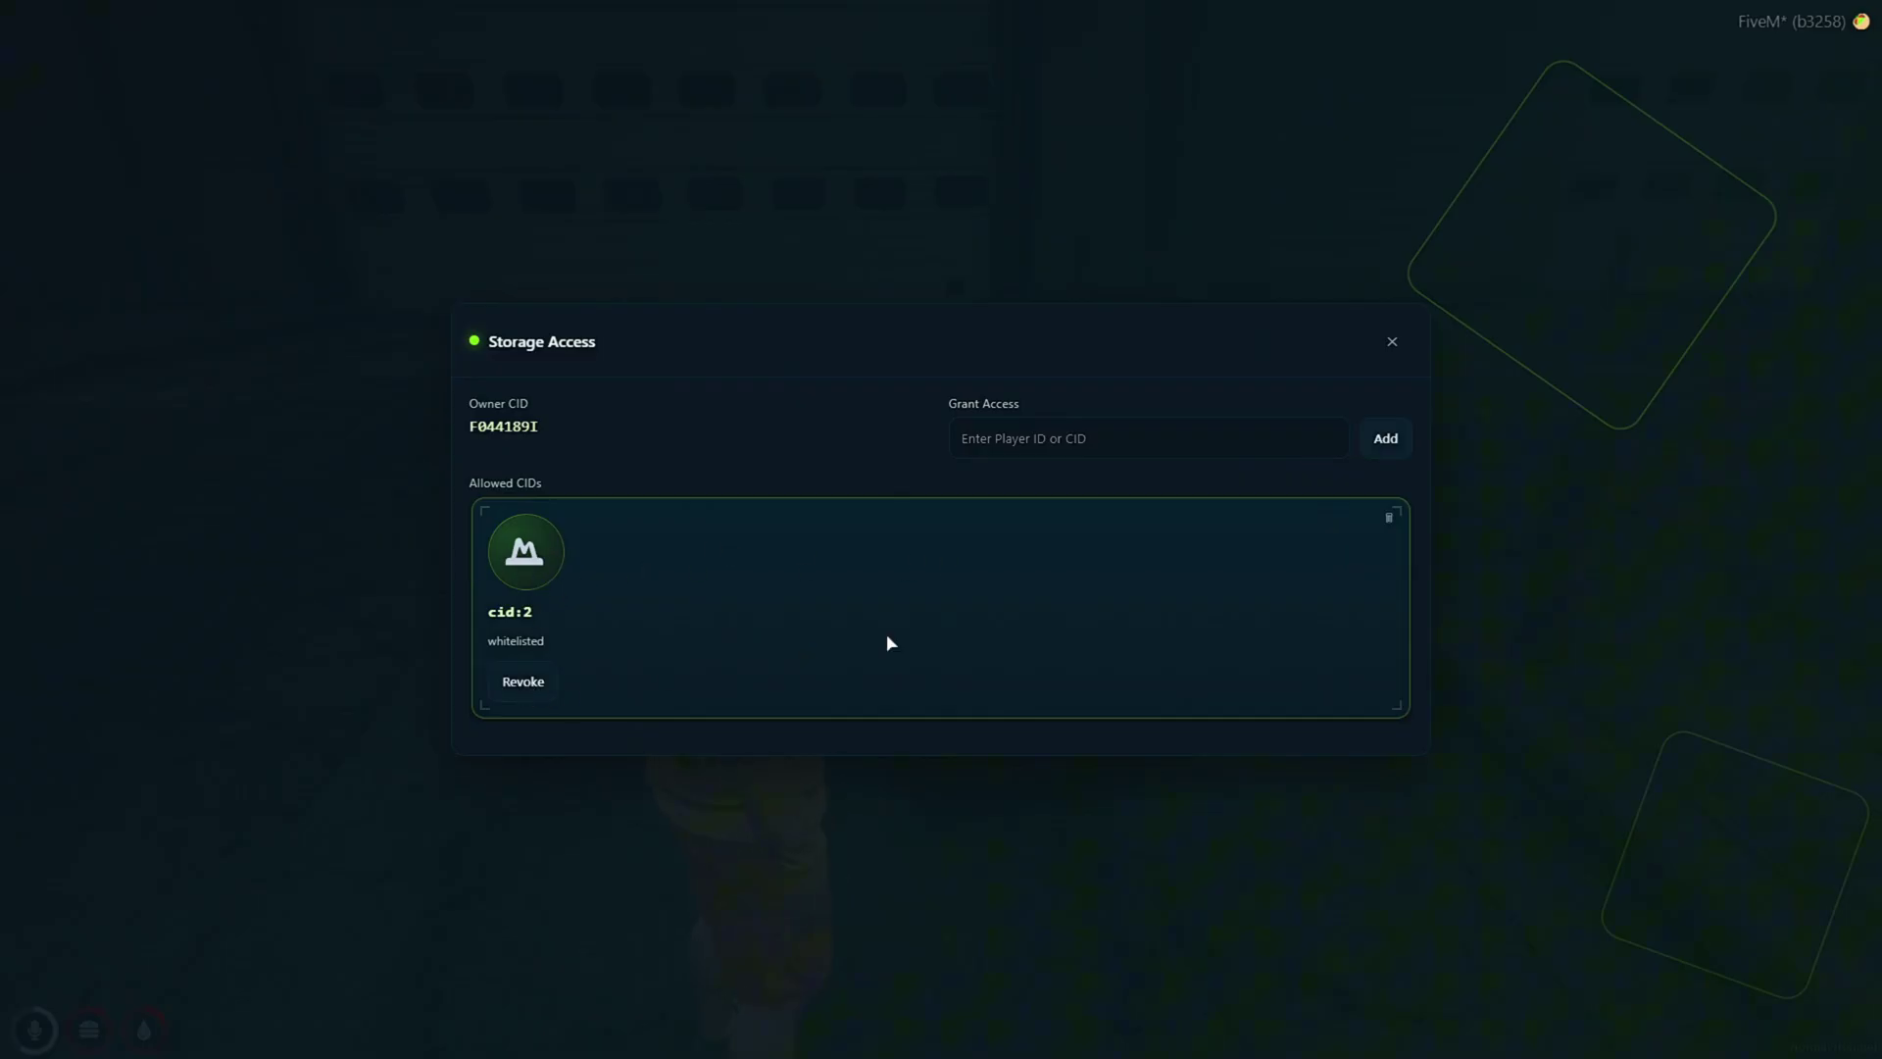
{"action": "left_click", "coordinate": [1389, 516]}
{"action": "left_click", "coordinate": [1391, 457]}
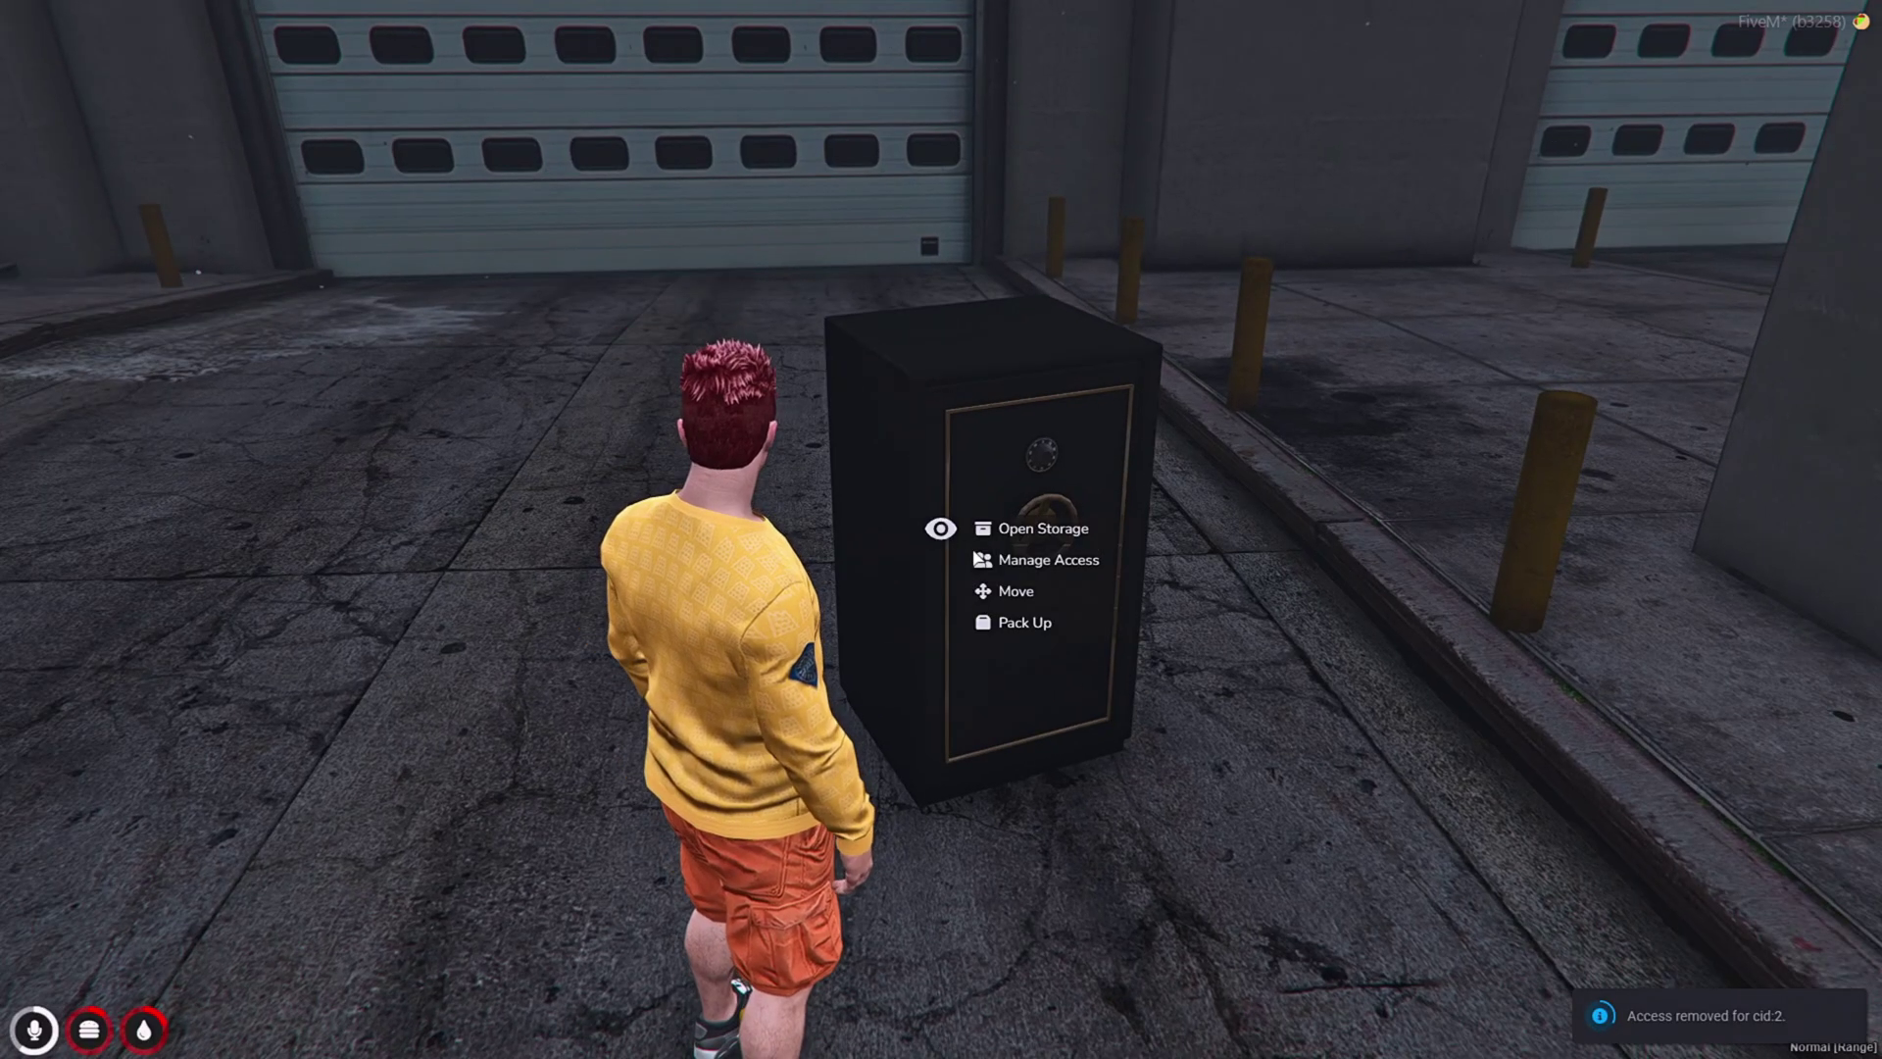
Step: Move the medium storage closer to the curb, to about -39.10, -719.37, snapped to the ground
{"action": "left_click", "coordinate": [1019, 594]}
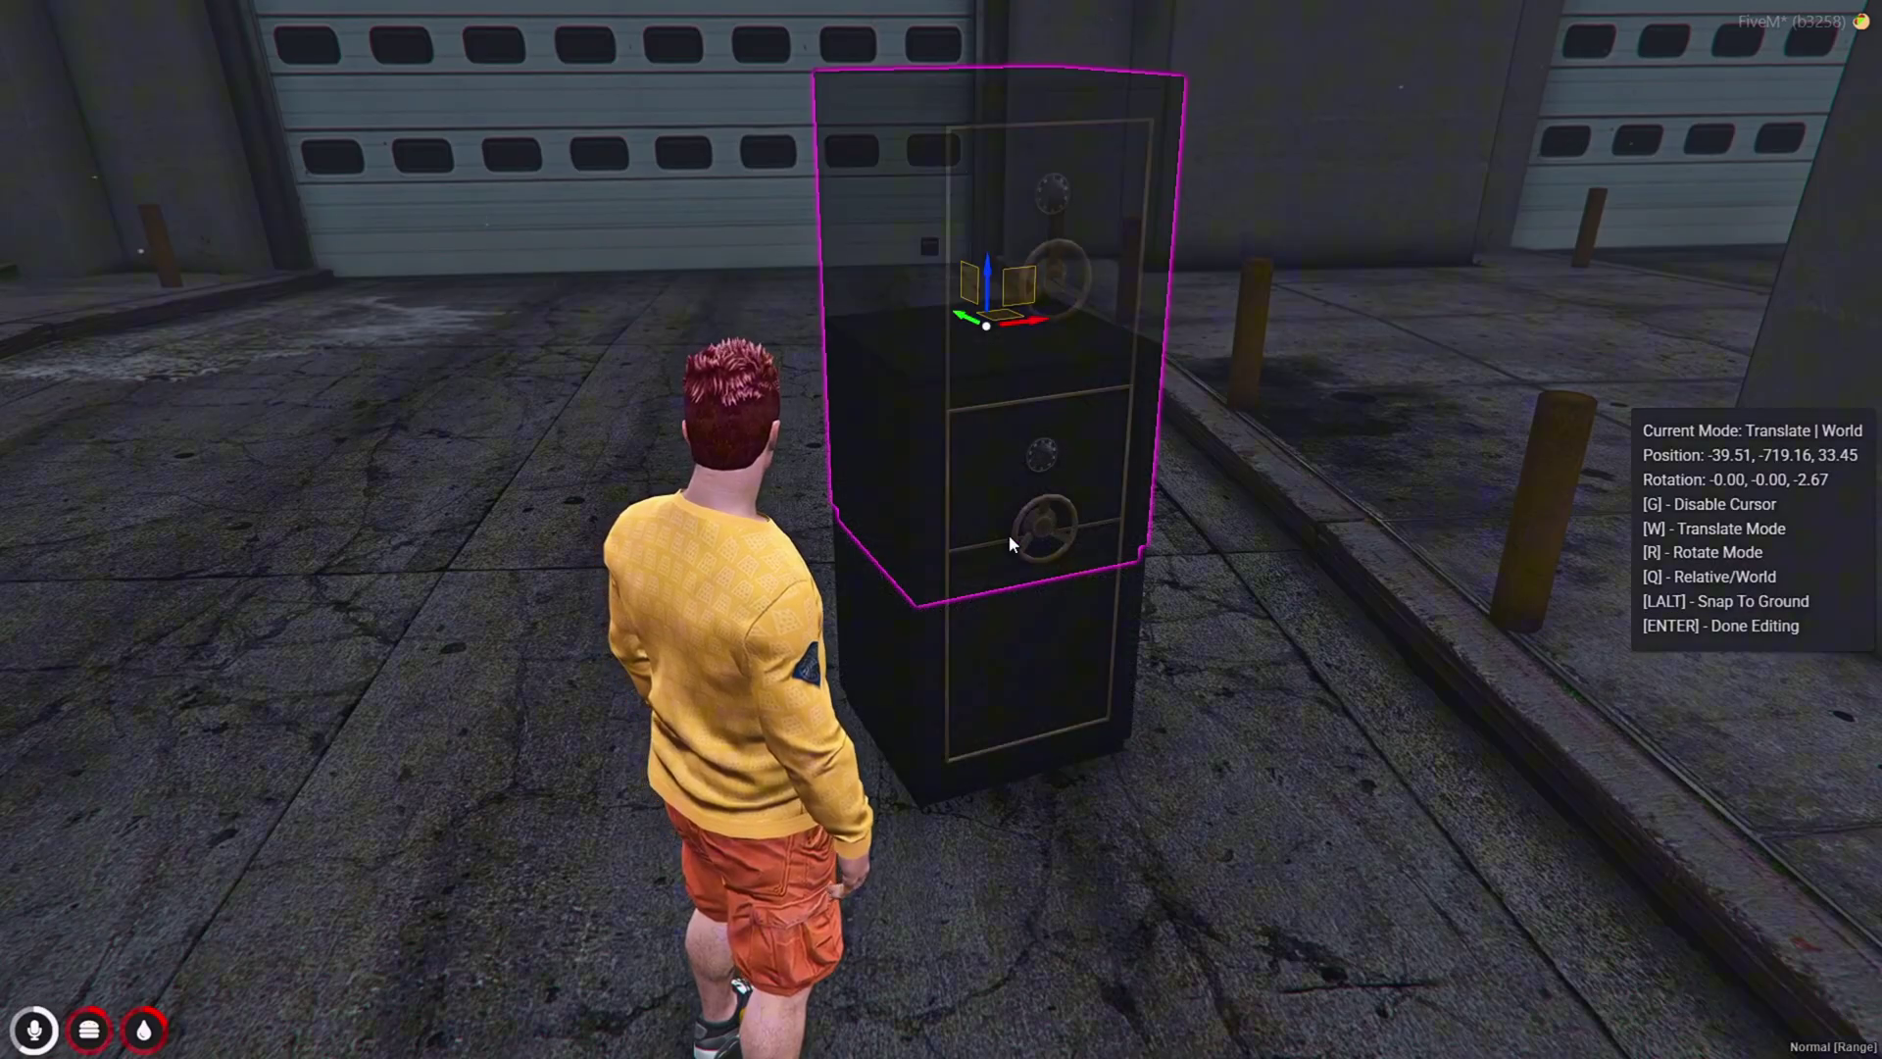
{"action": "left_click_drag", "start_coordinate": [1005, 319], "coordinate": [1163, 326]}
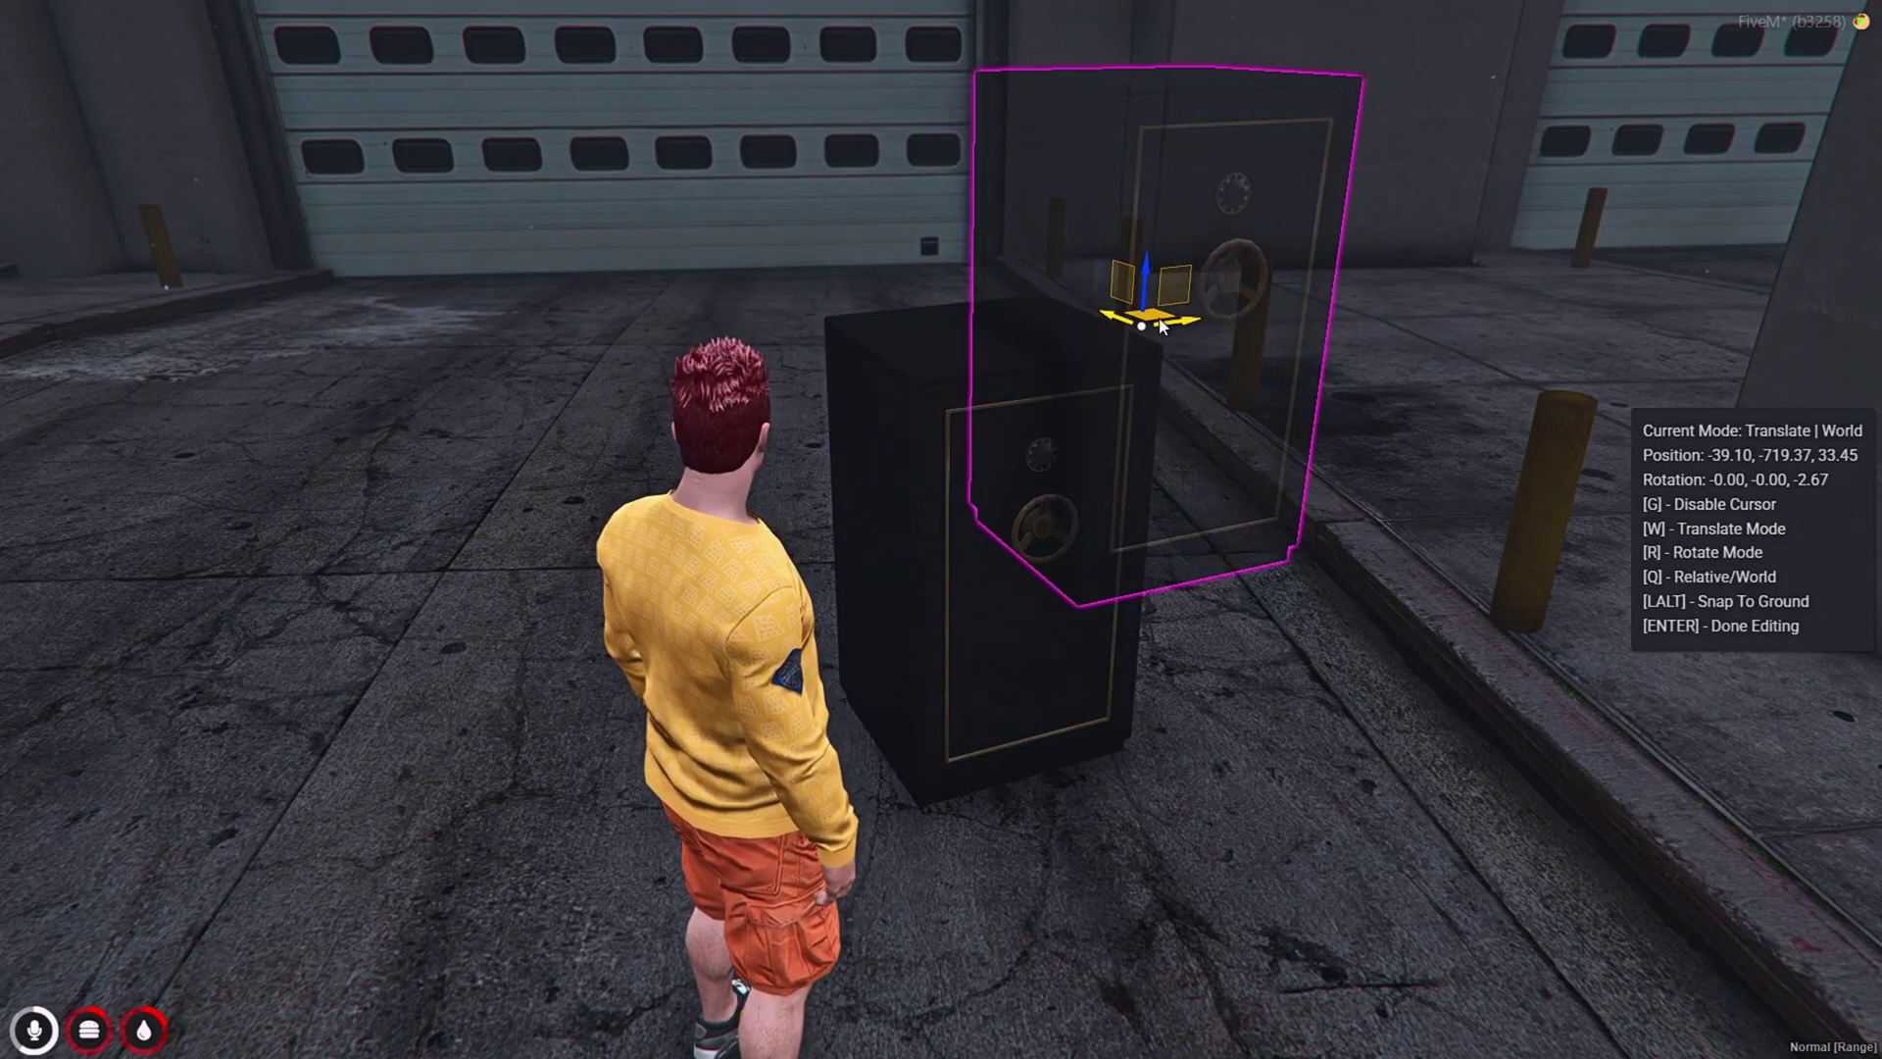
{"action": "key", "text": "Return"}
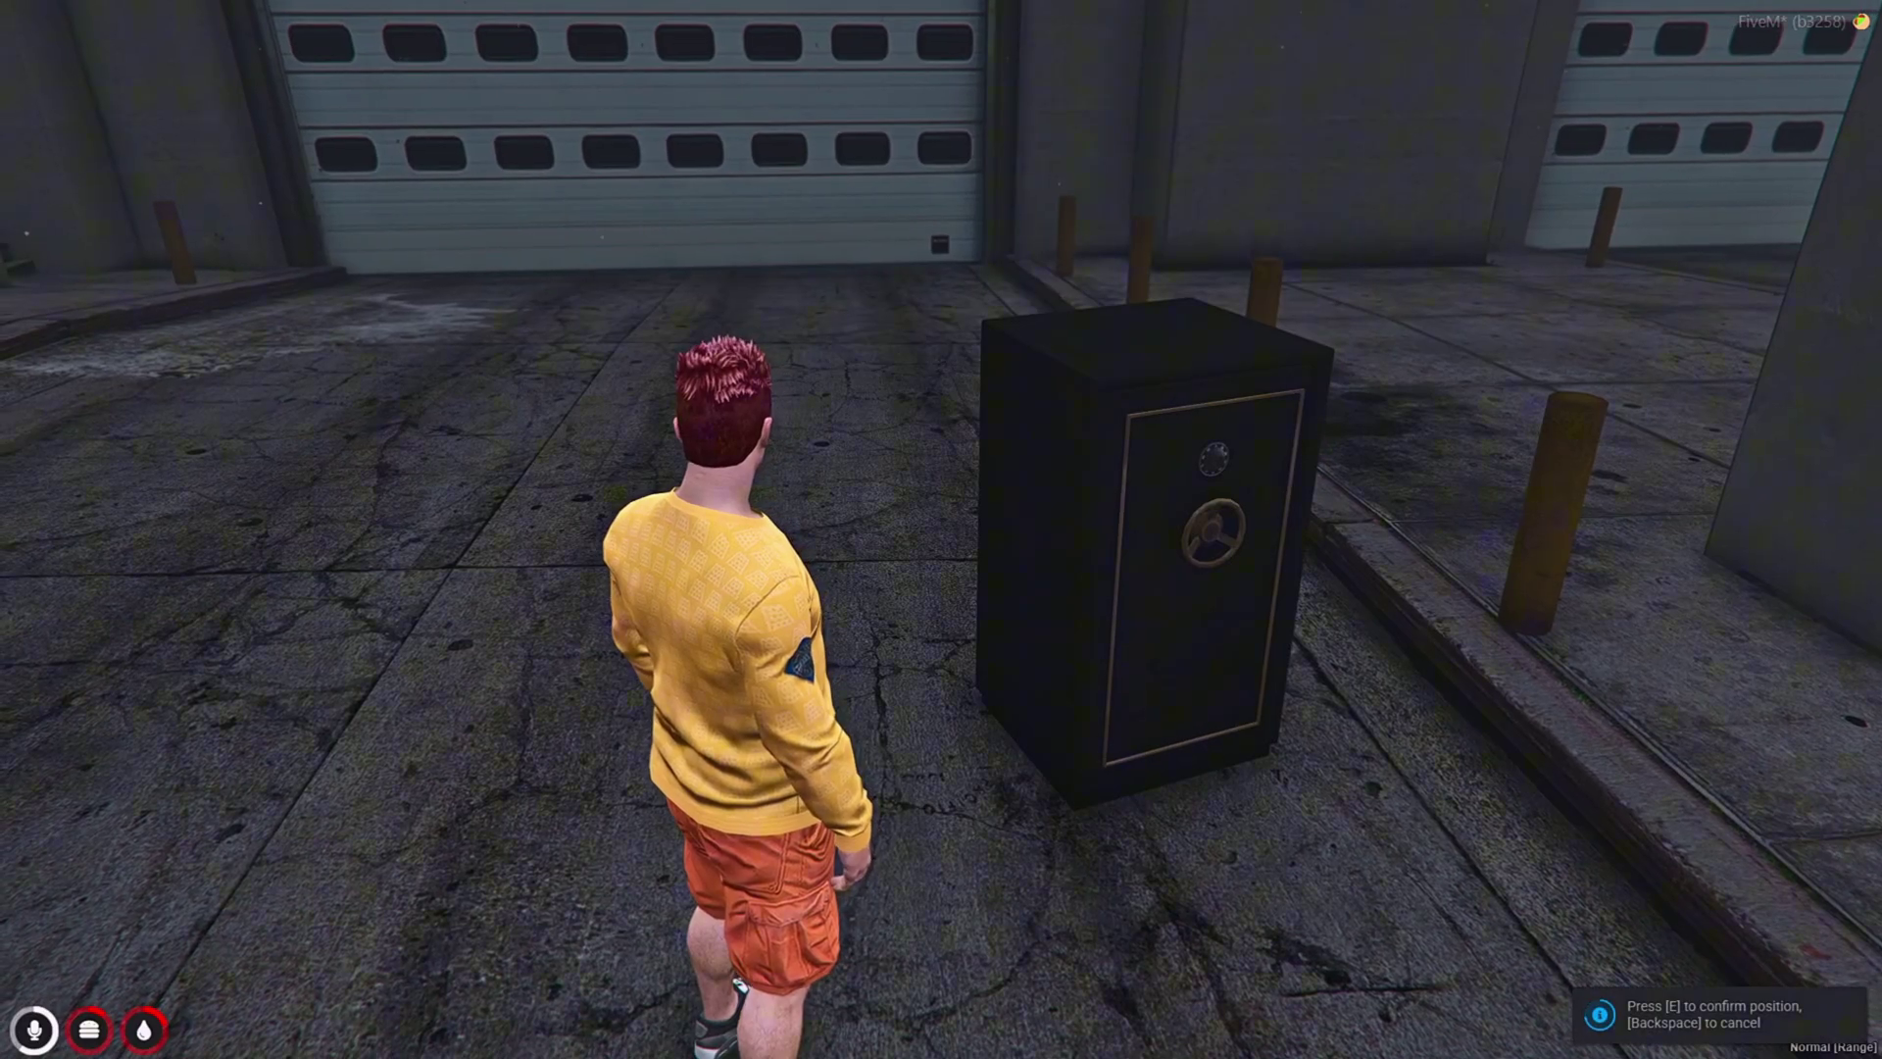
Step: Walk back to the large storage beside the curb and open it to inspect its contents
{"action": "key", "text": "s"}
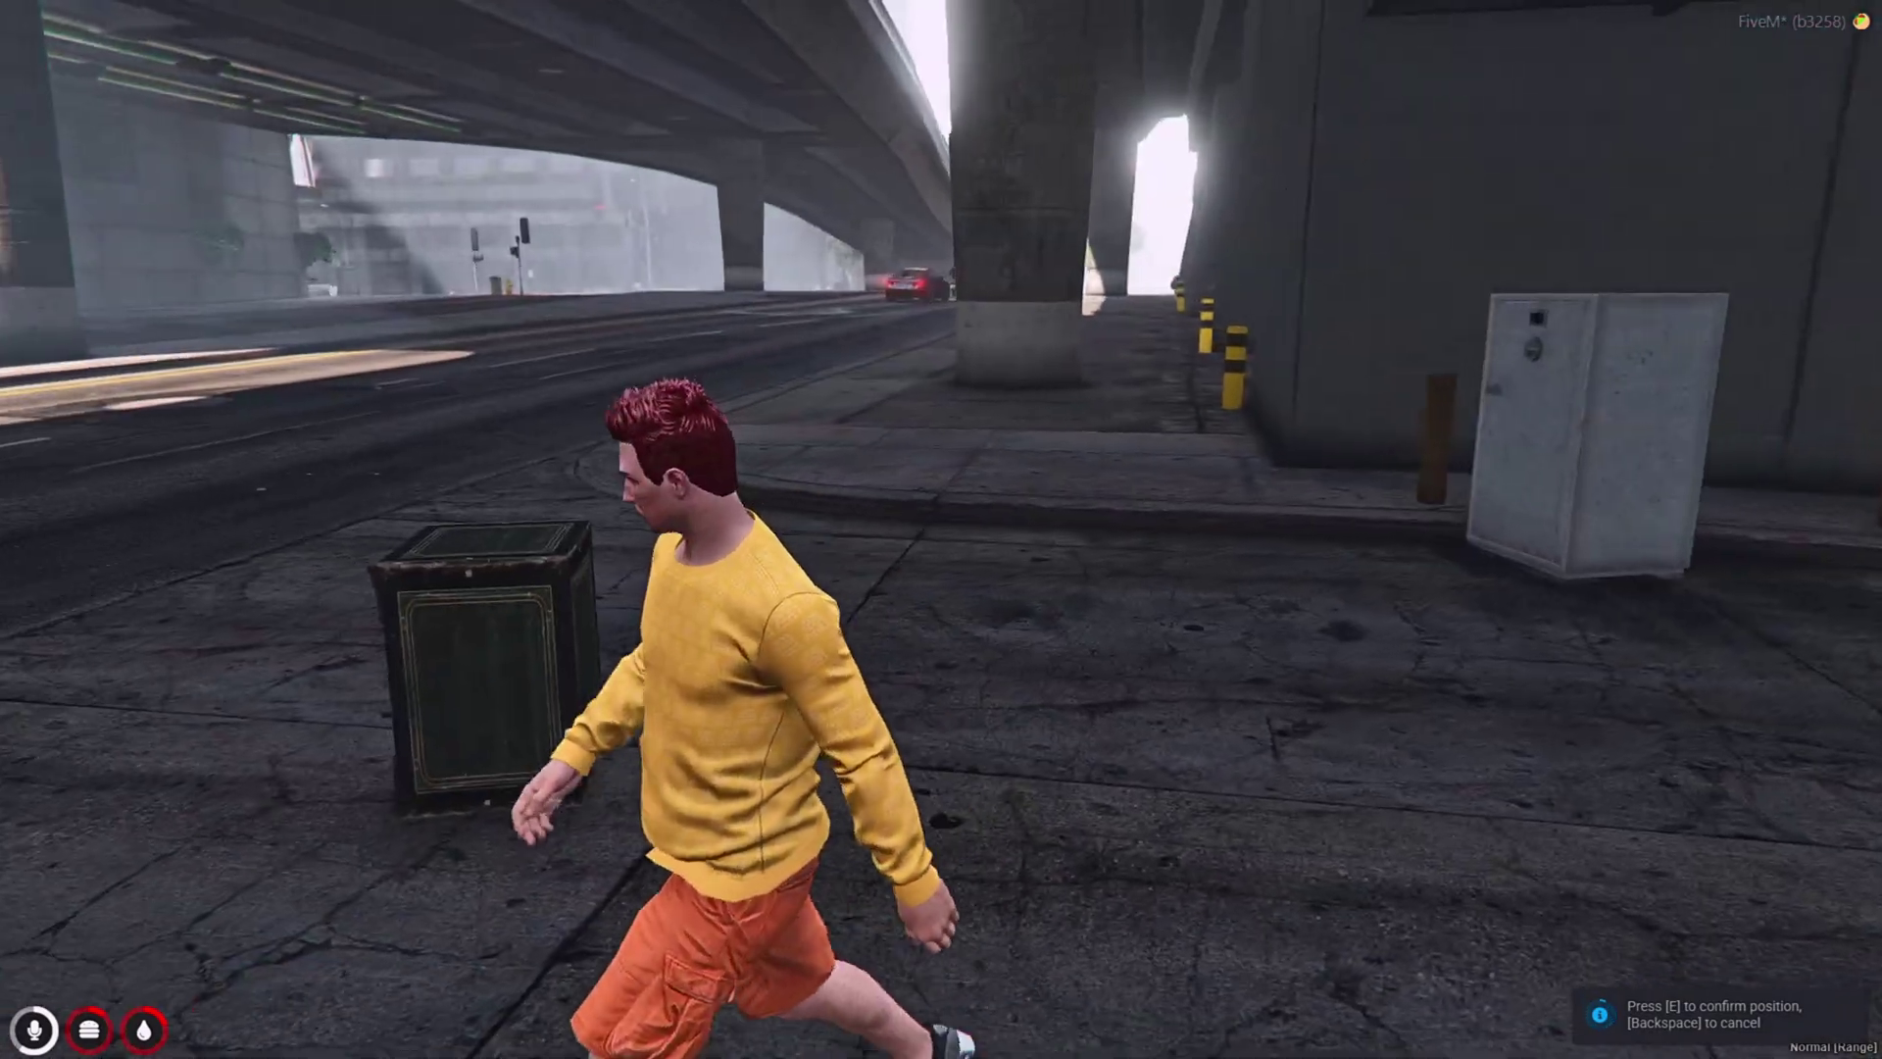
{"action": "key", "text": "w"}
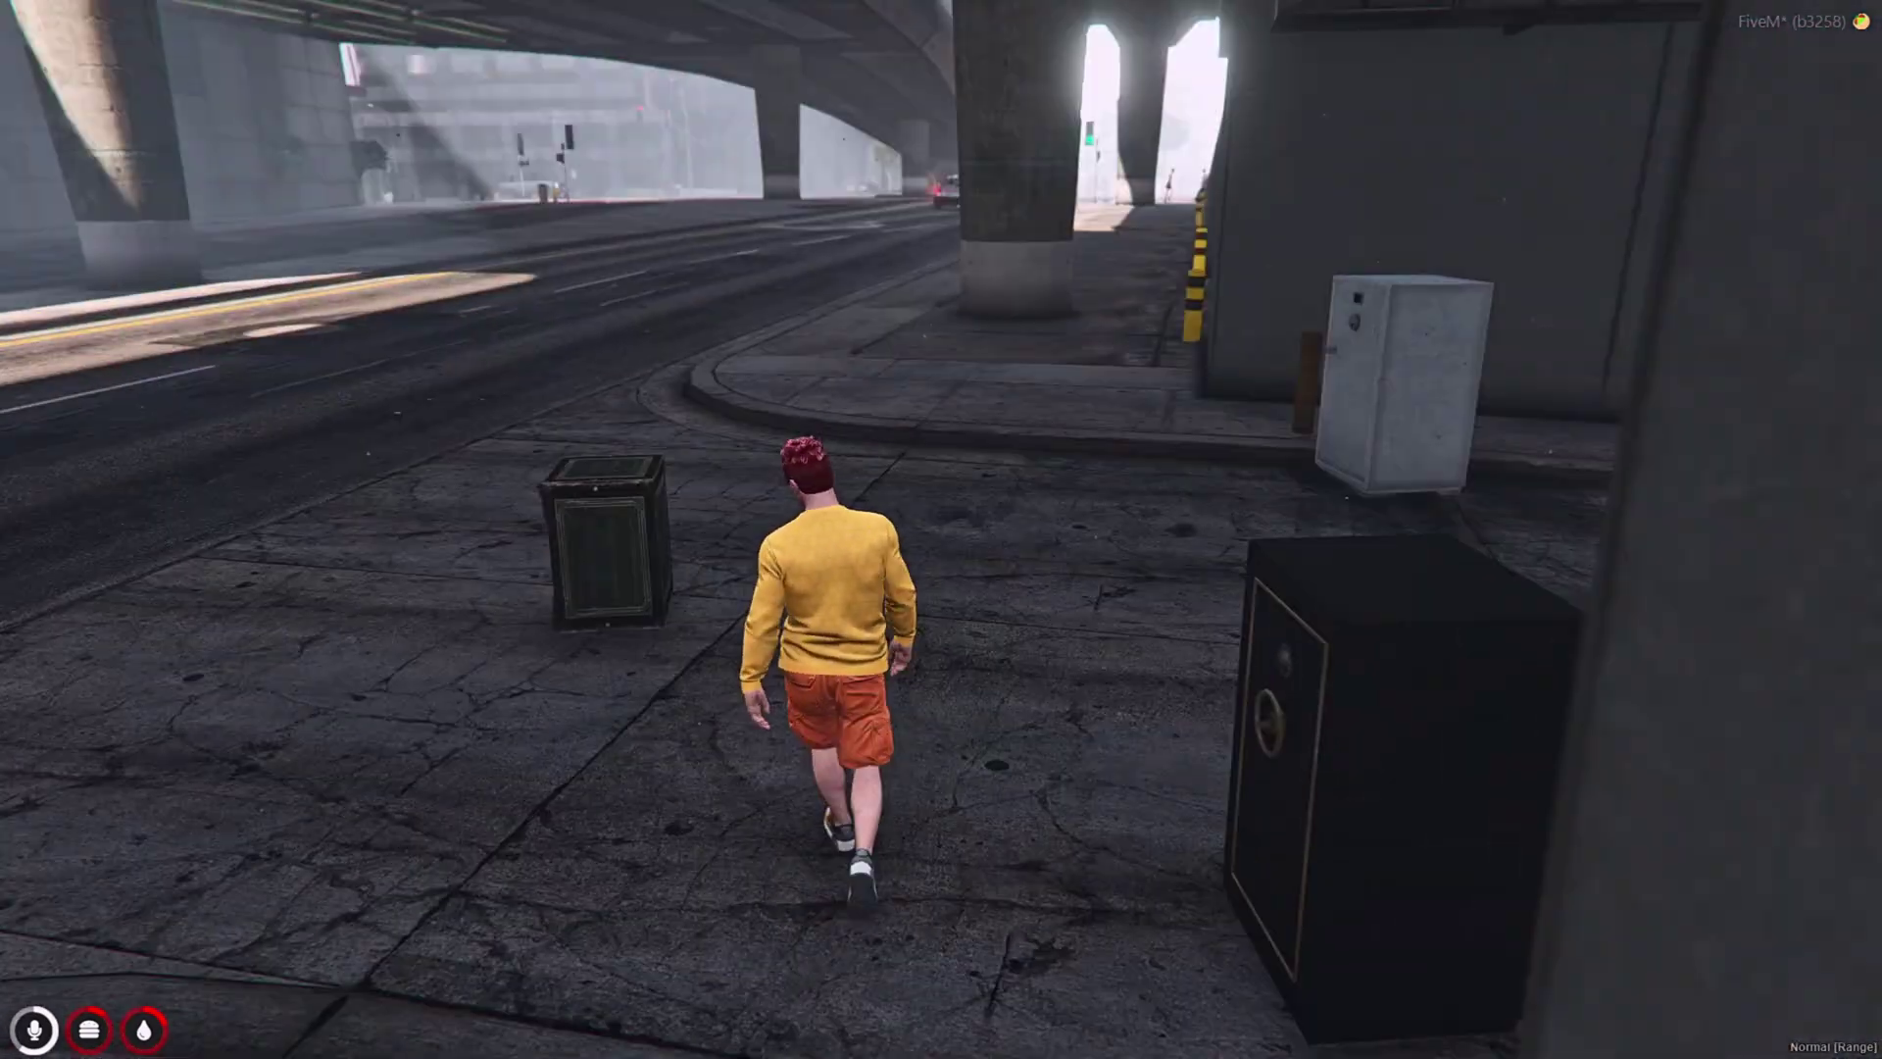
{"action": "key", "text": "w"}
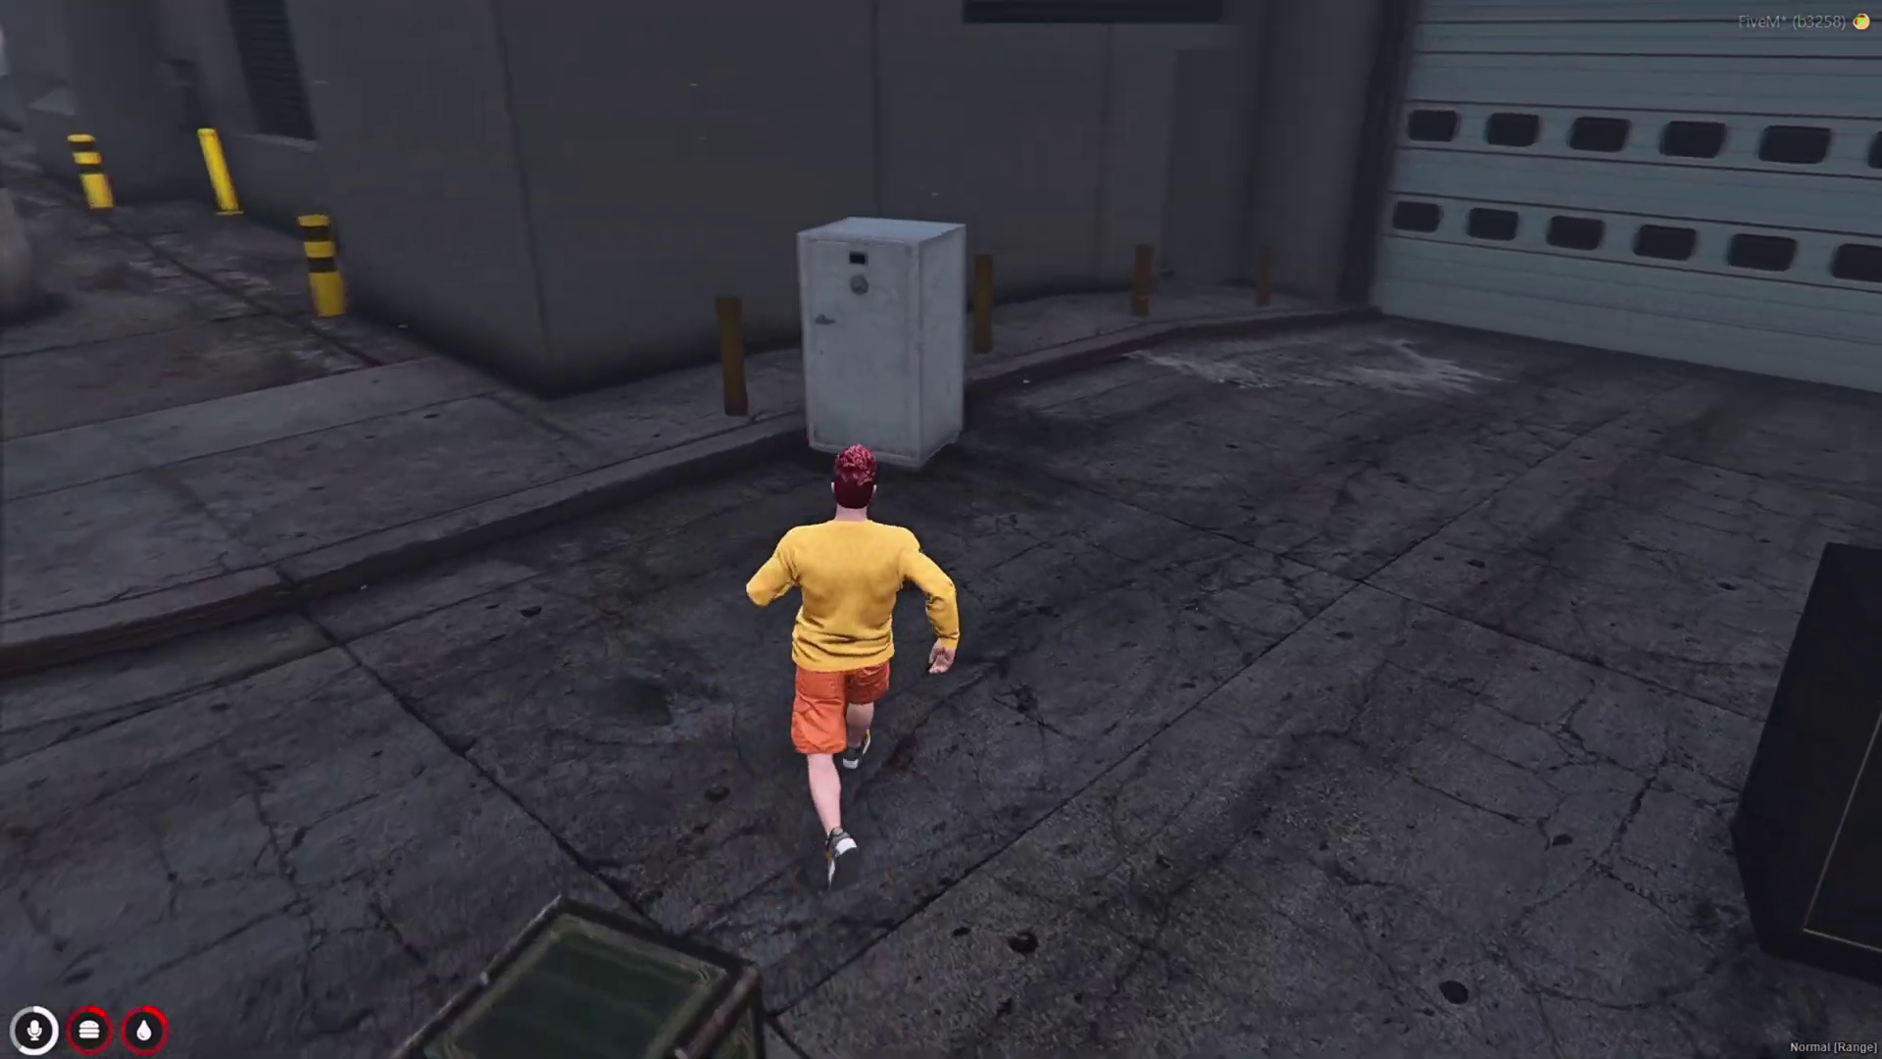
{"action": "key", "text": "w"}
{"action": "key", "text": "alt"}
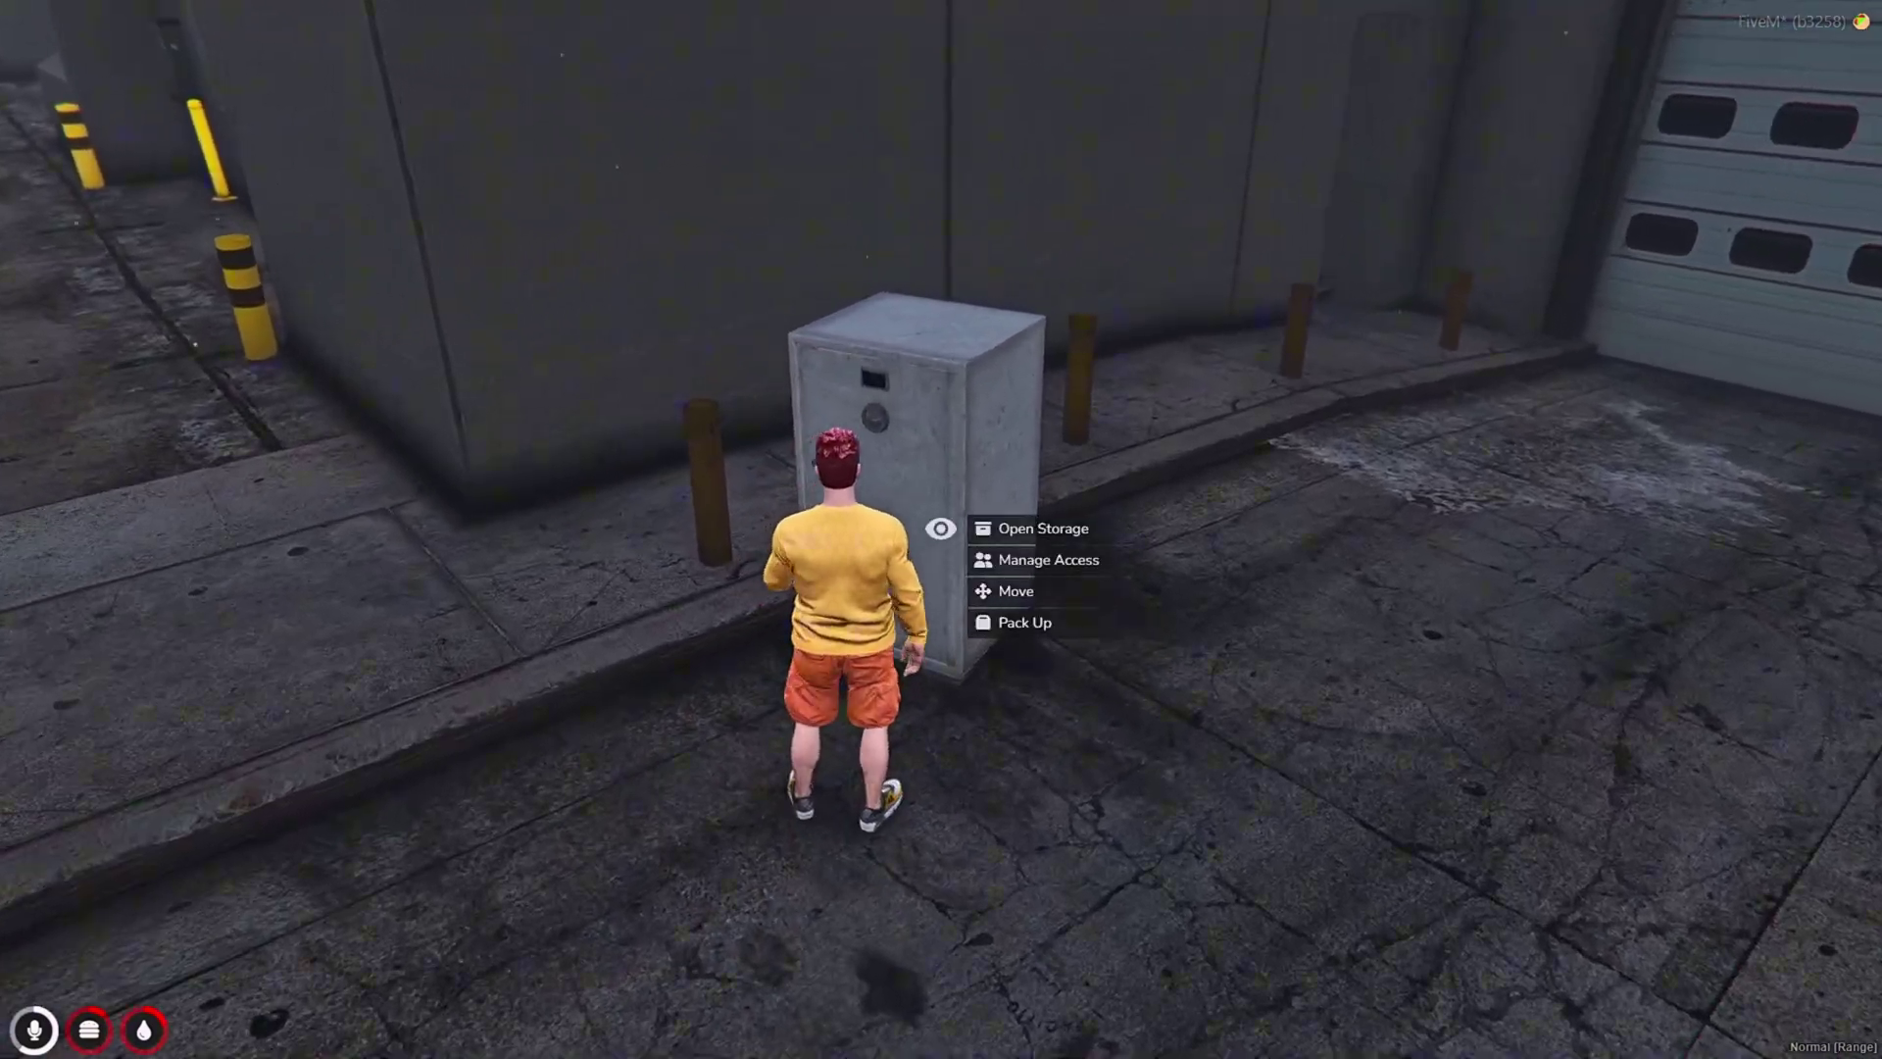
{"action": "left_click", "coordinate": [1040, 537]}
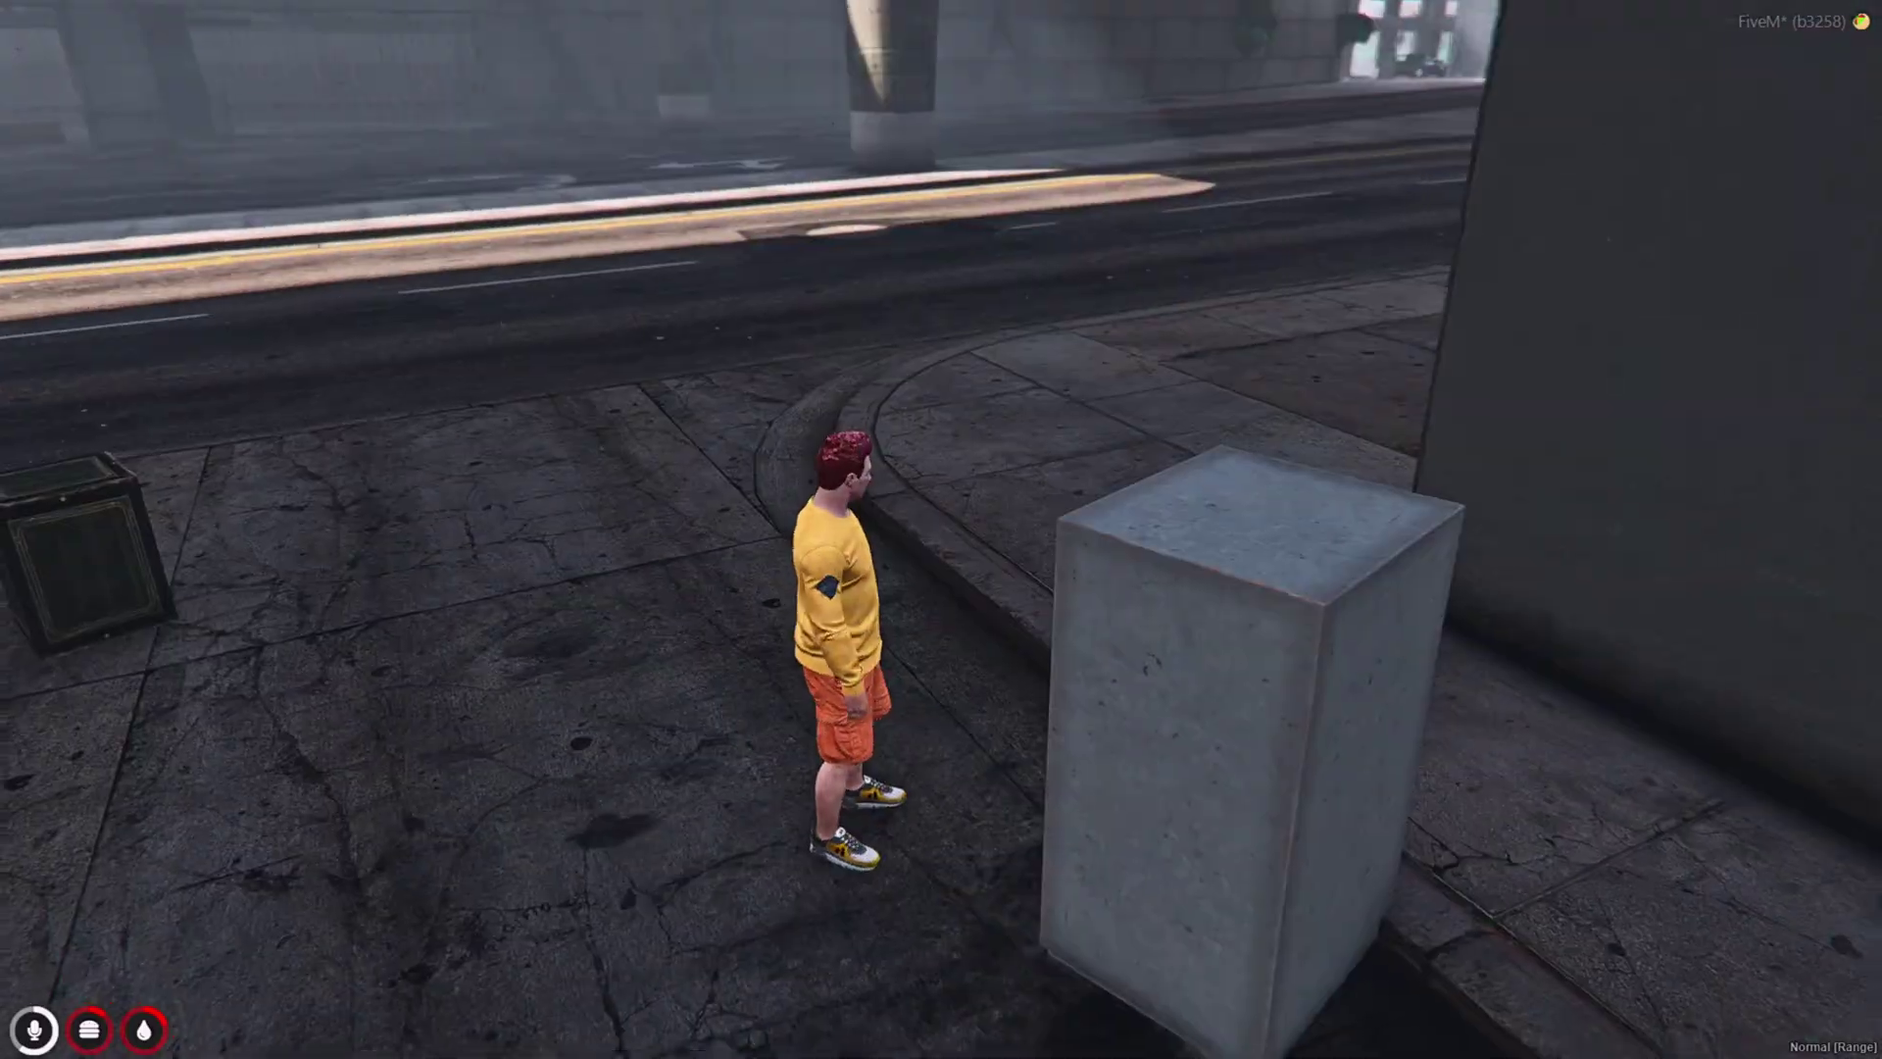
Step: Run to the green small storage and open it to check the water stored inside
{"action": "key", "text": "w"}
{"action": "key", "text": "shift+w"}
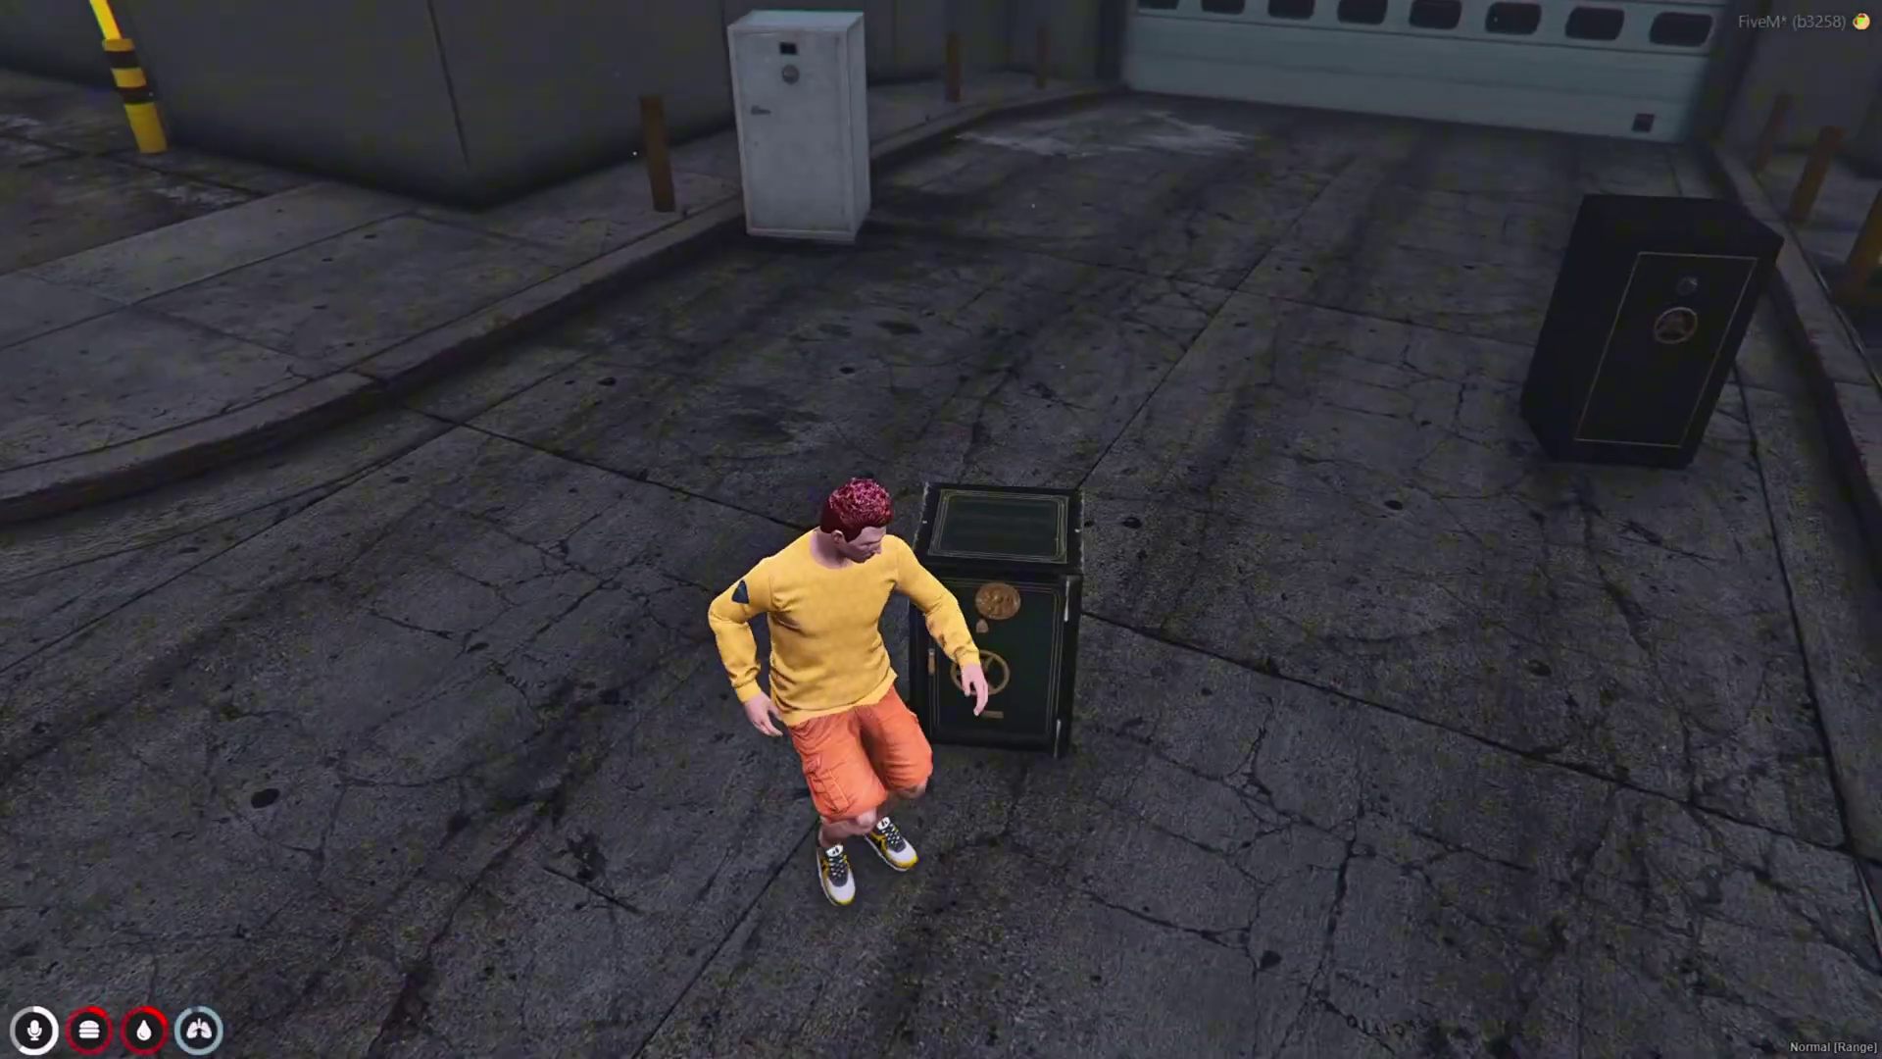
{"action": "key", "text": "w"}
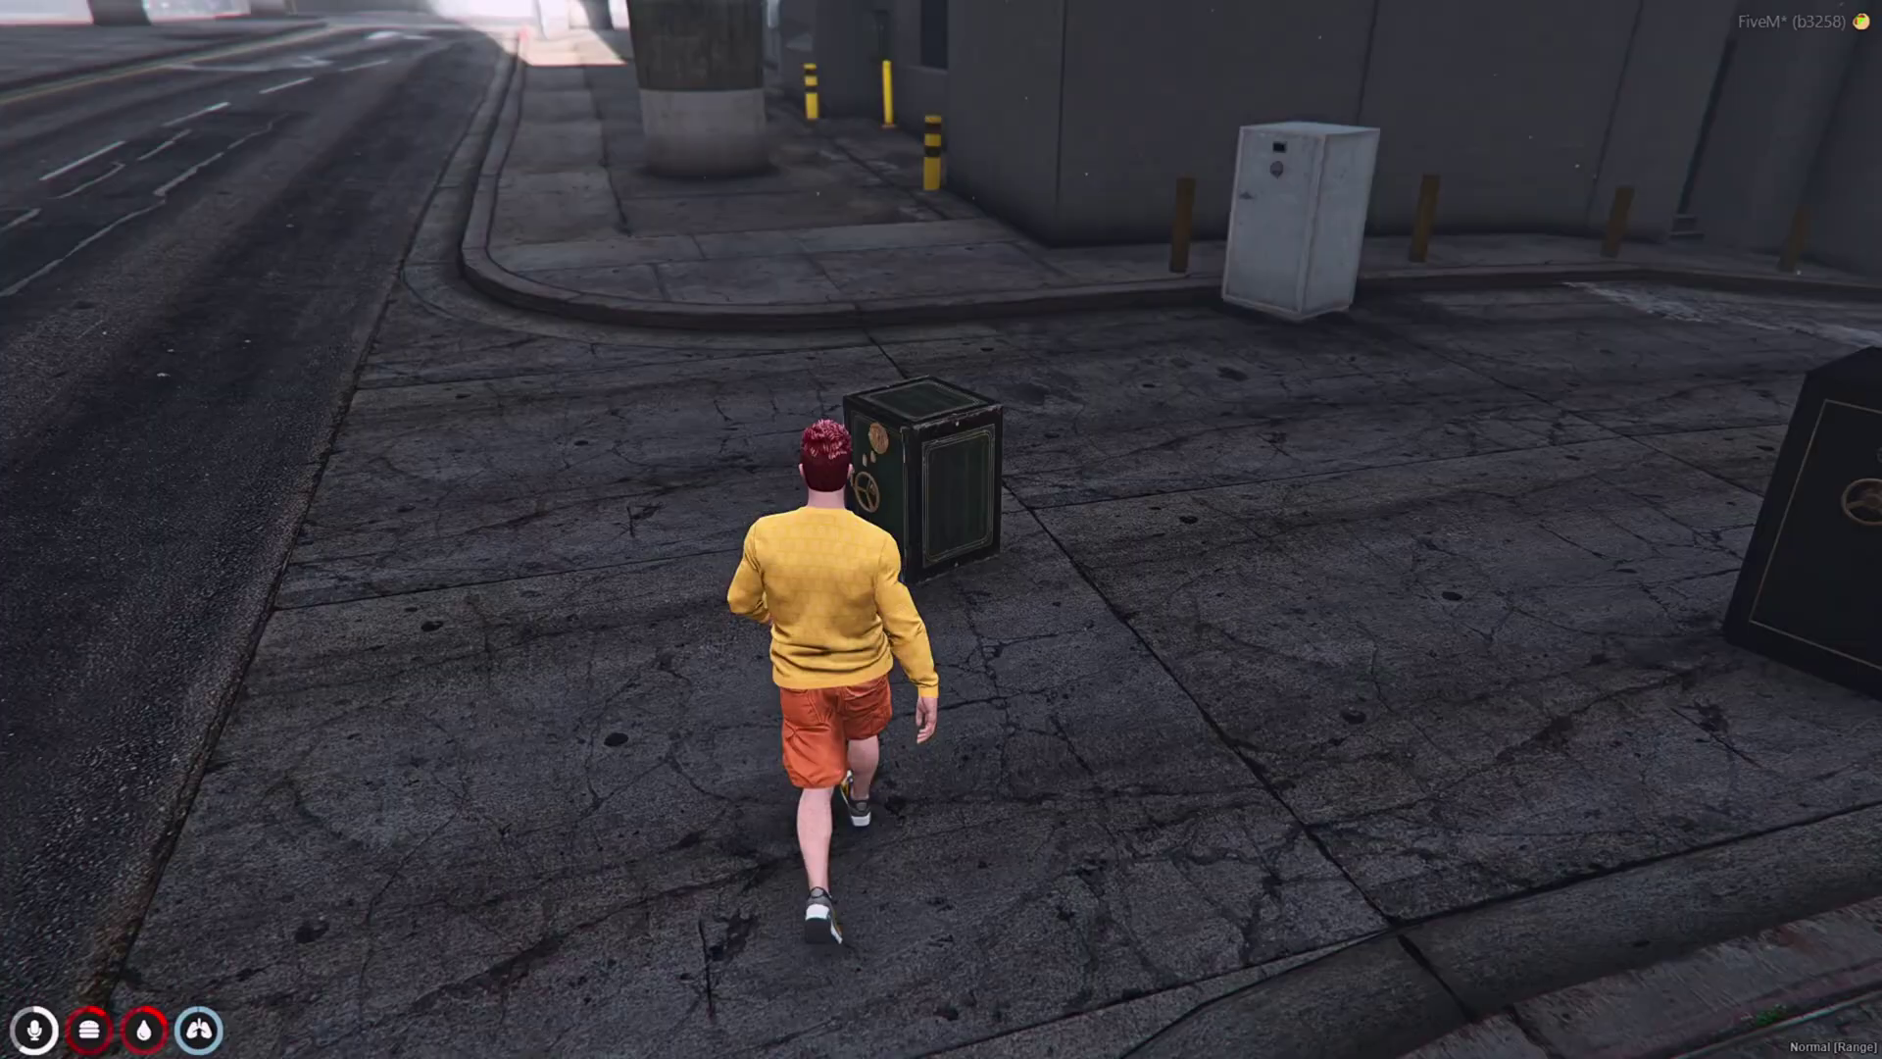
{"action": "key", "text": "alt"}
{"action": "left_click", "coordinate": [1043, 530]}
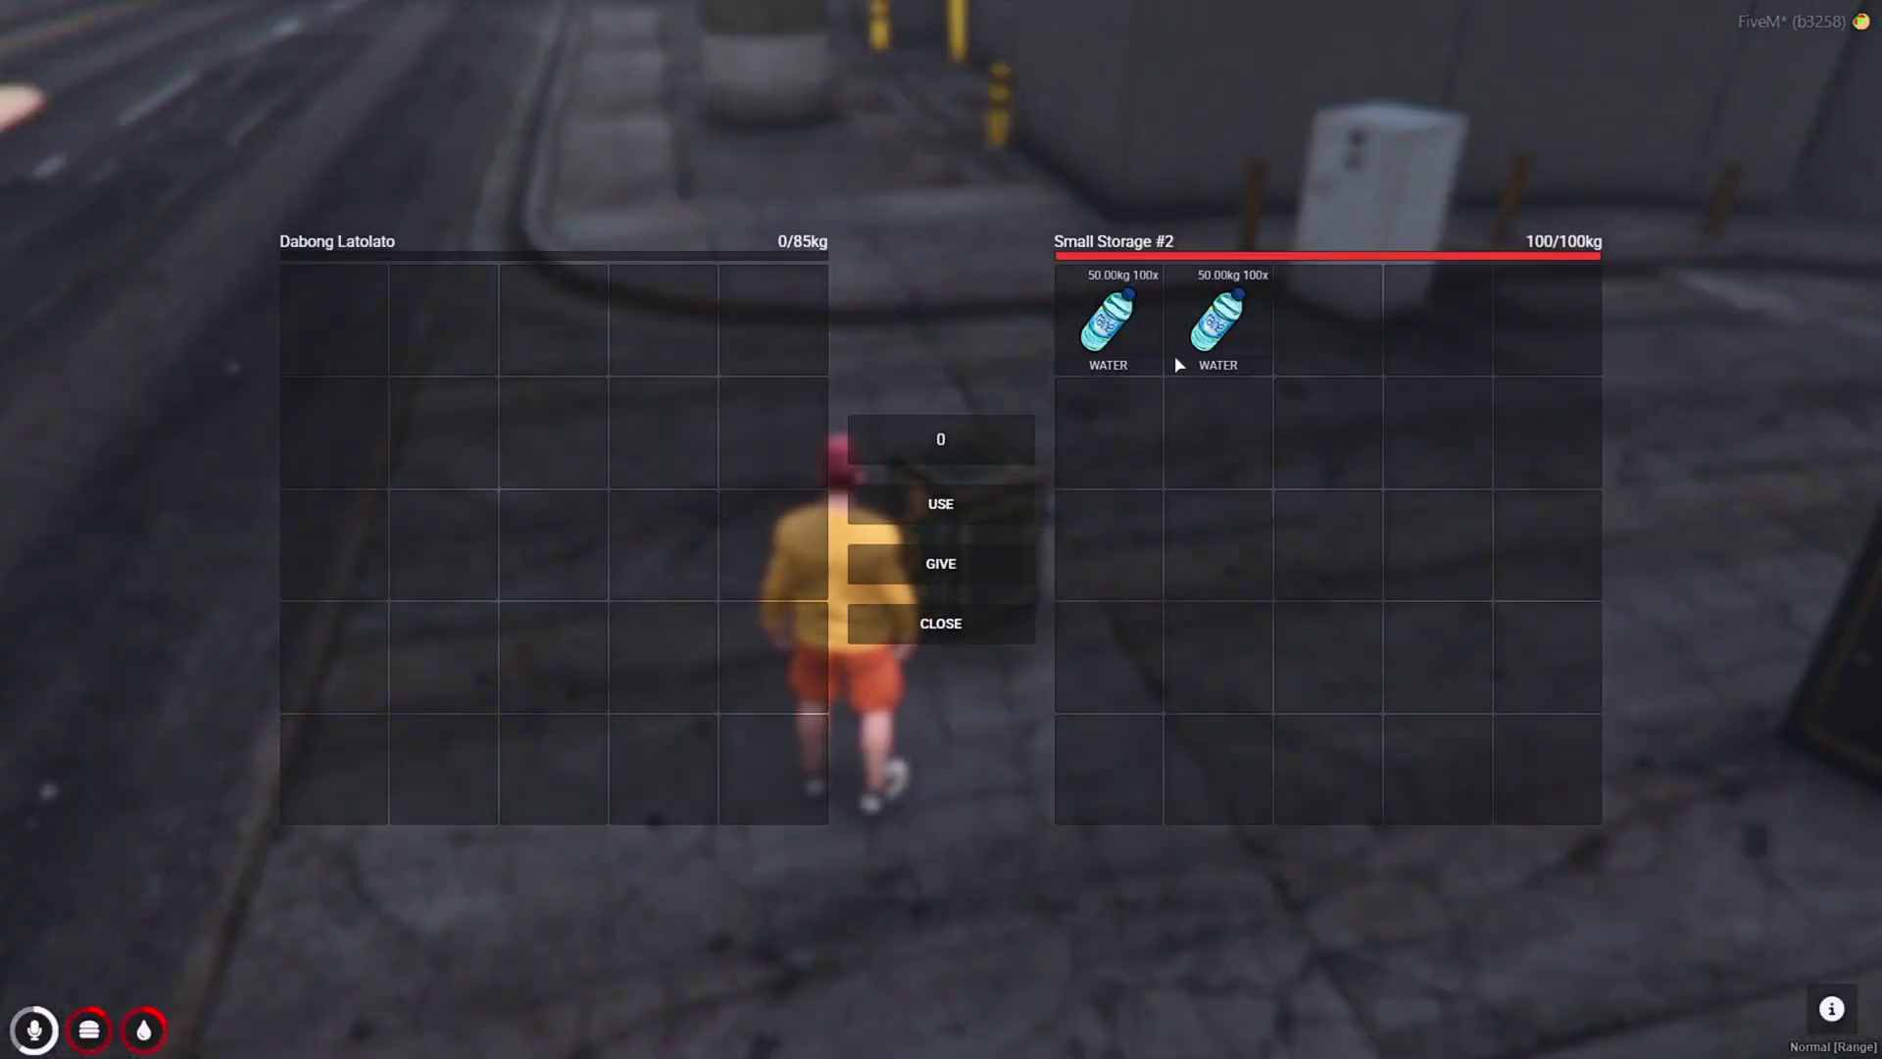
{"action": "key", "text": "Escape"}
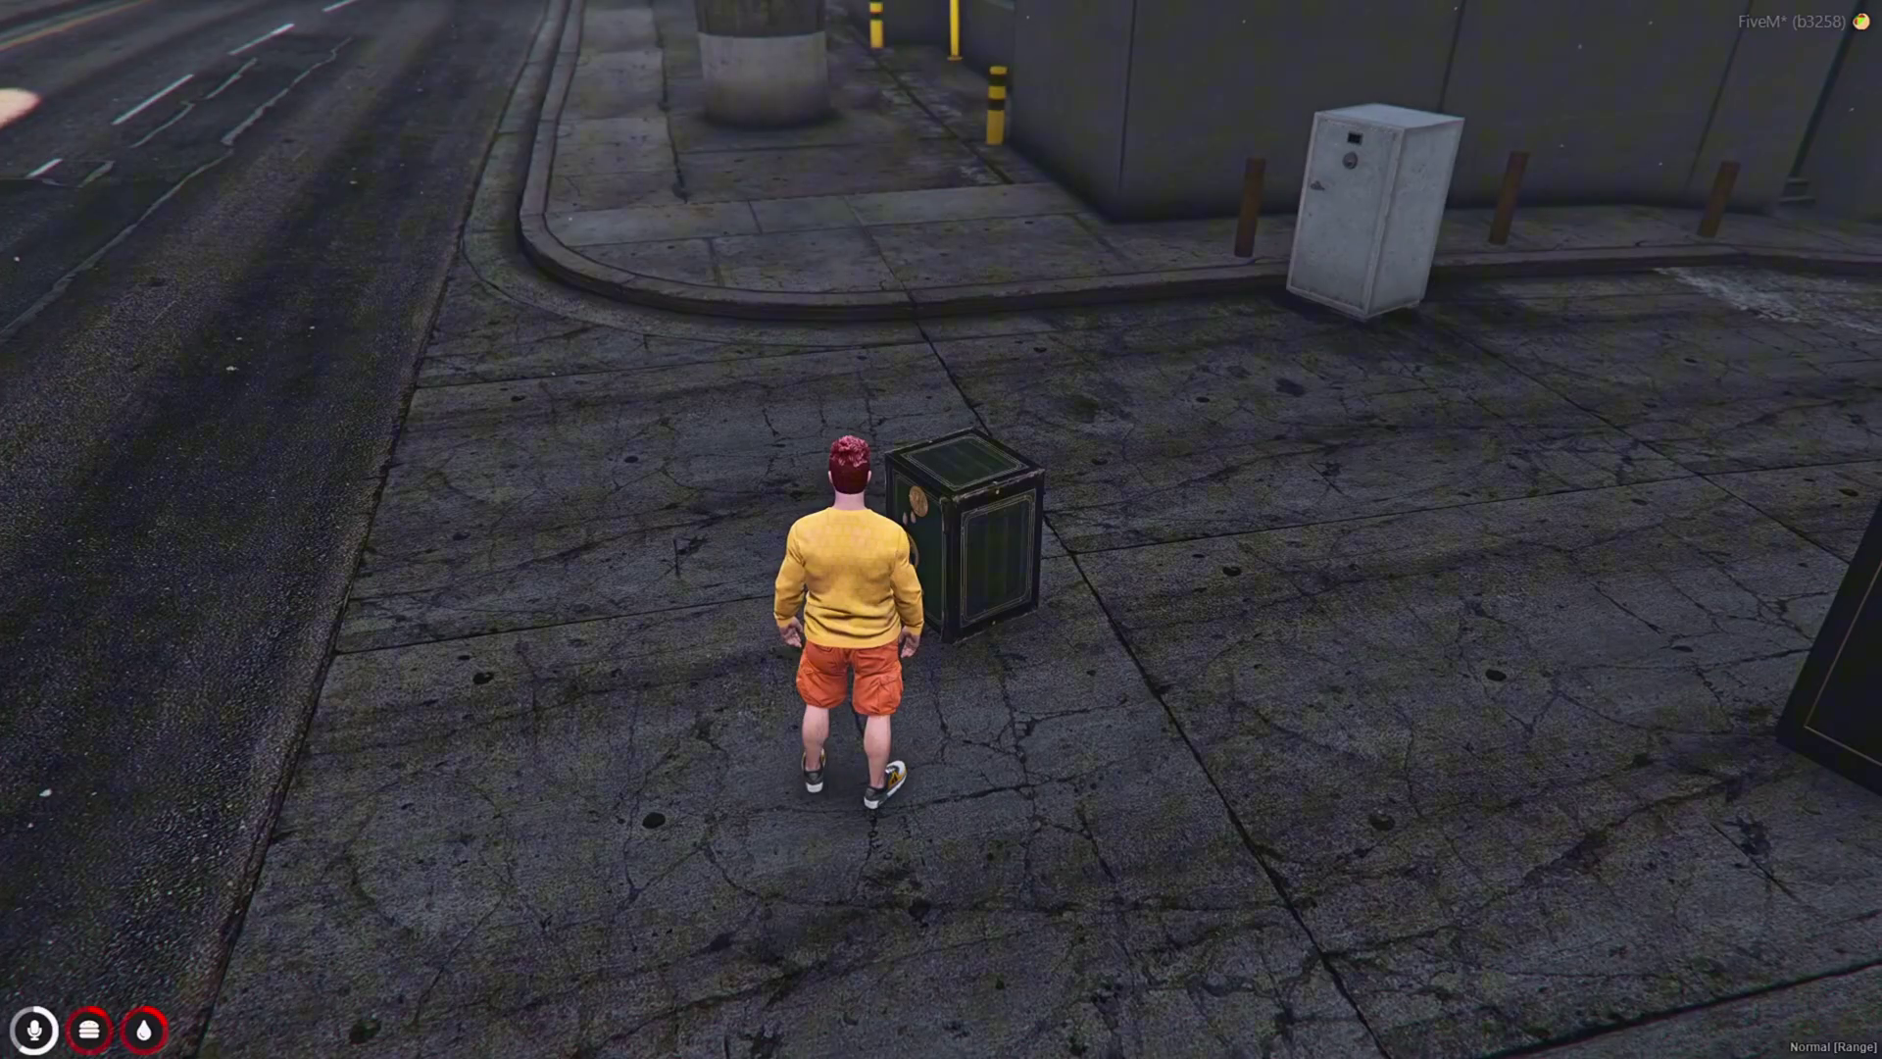
Step: Switch to txAdmin in the browser, restart the server and follow the latest live console output
{"action": "key", "text": "w"}
{"action": "key", "text": "alt+Tab"}
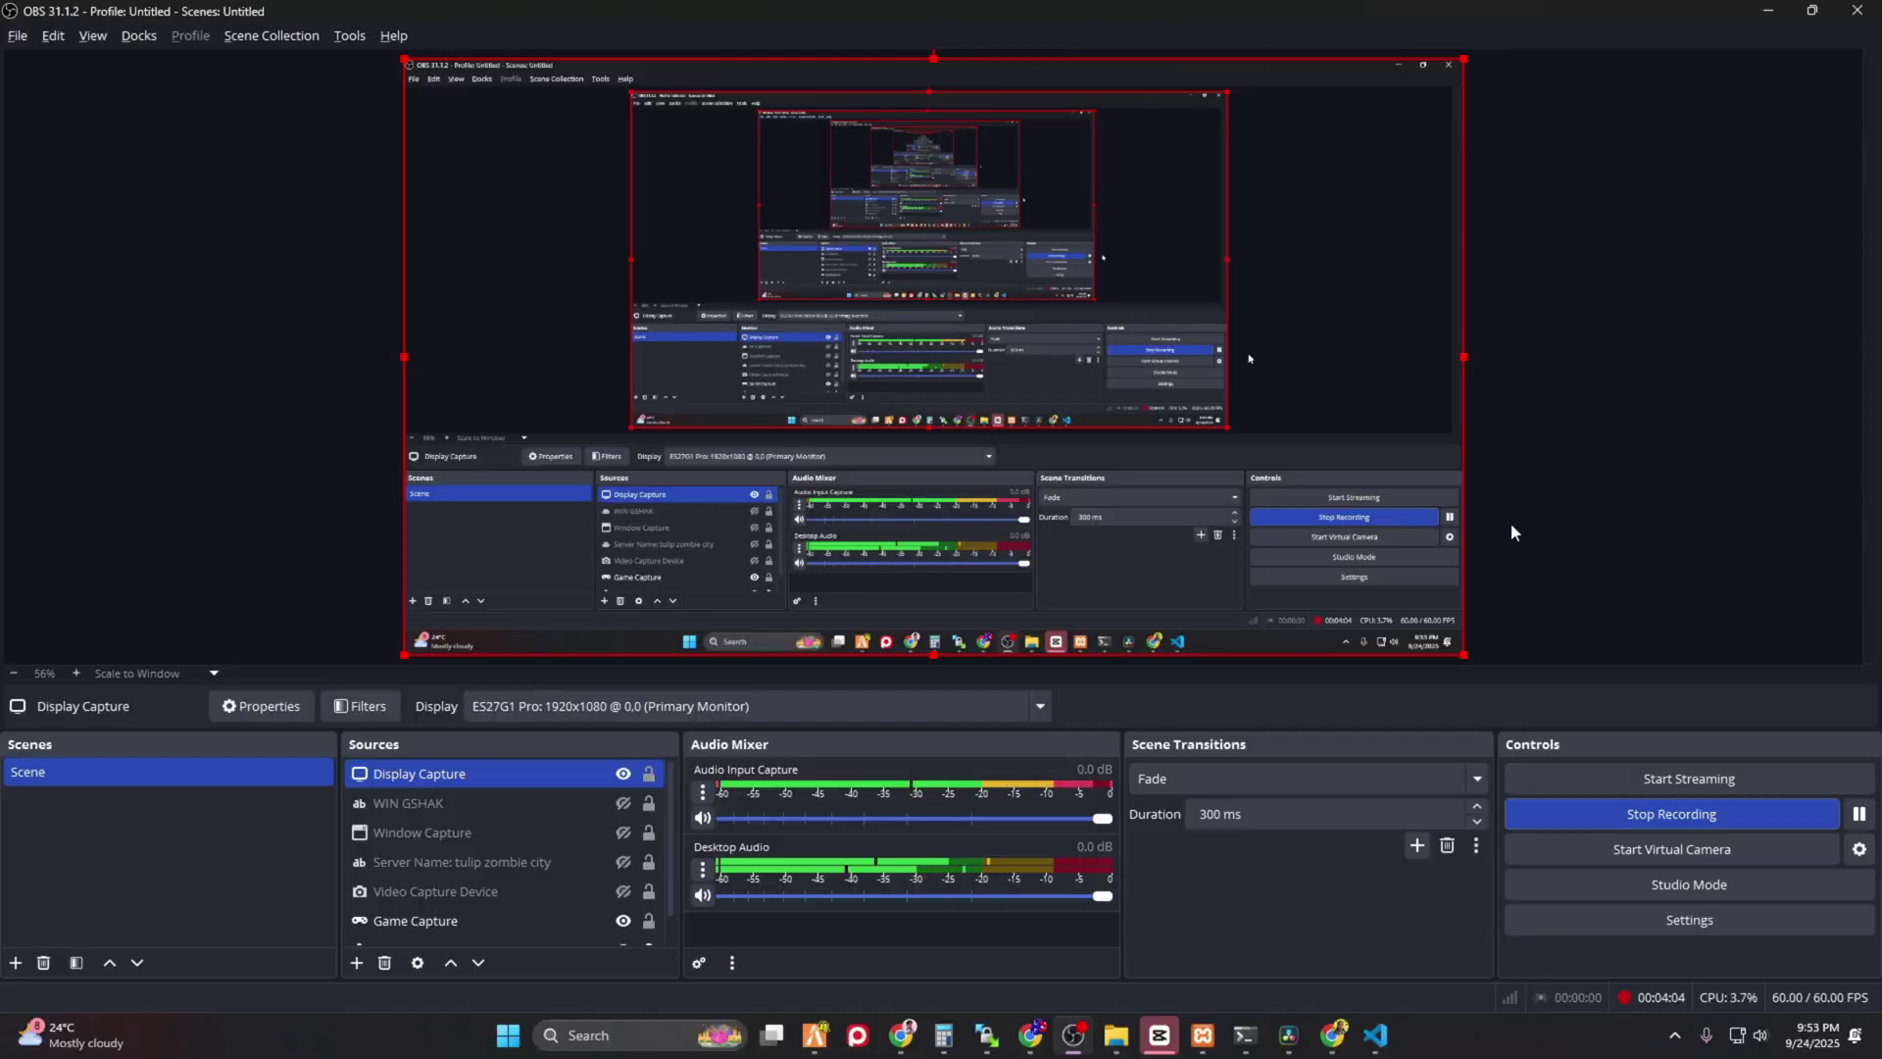
{"action": "left_click", "coordinate": [1029, 1034]}
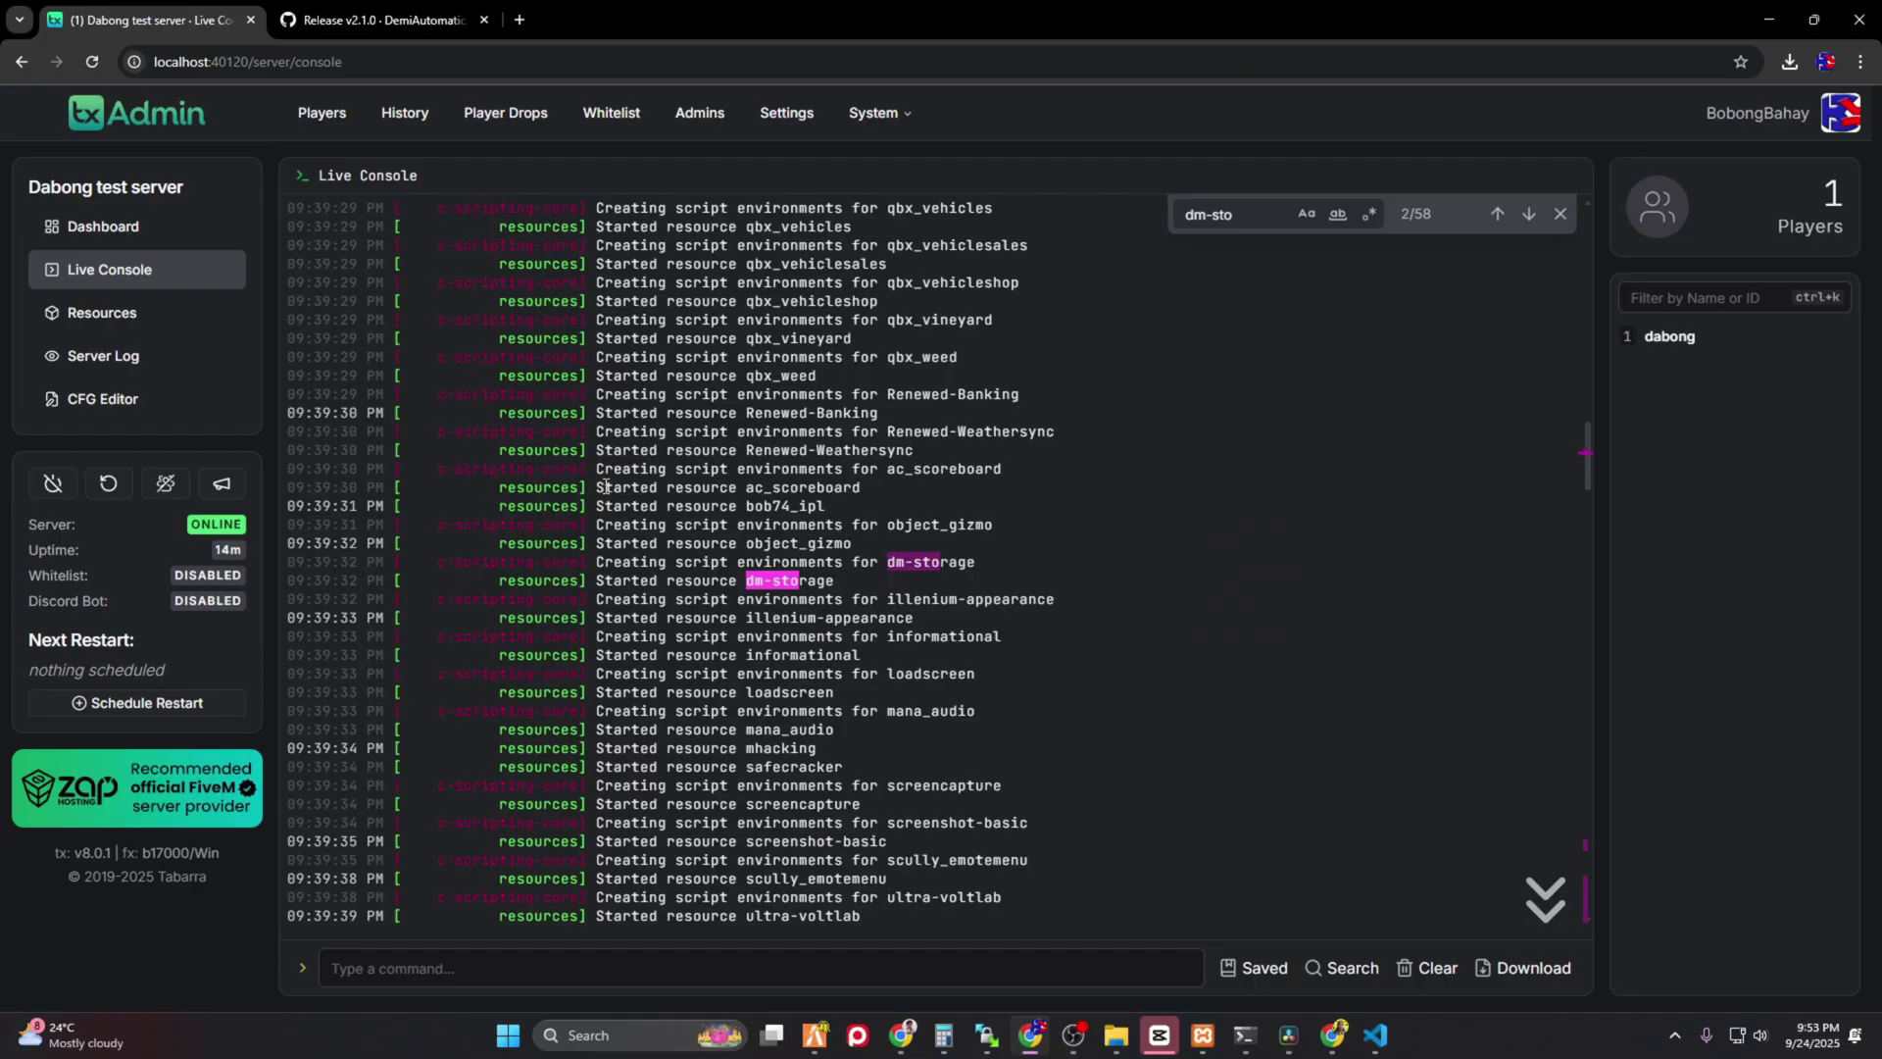
{"action": "left_click", "coordinate": [110, 485]}
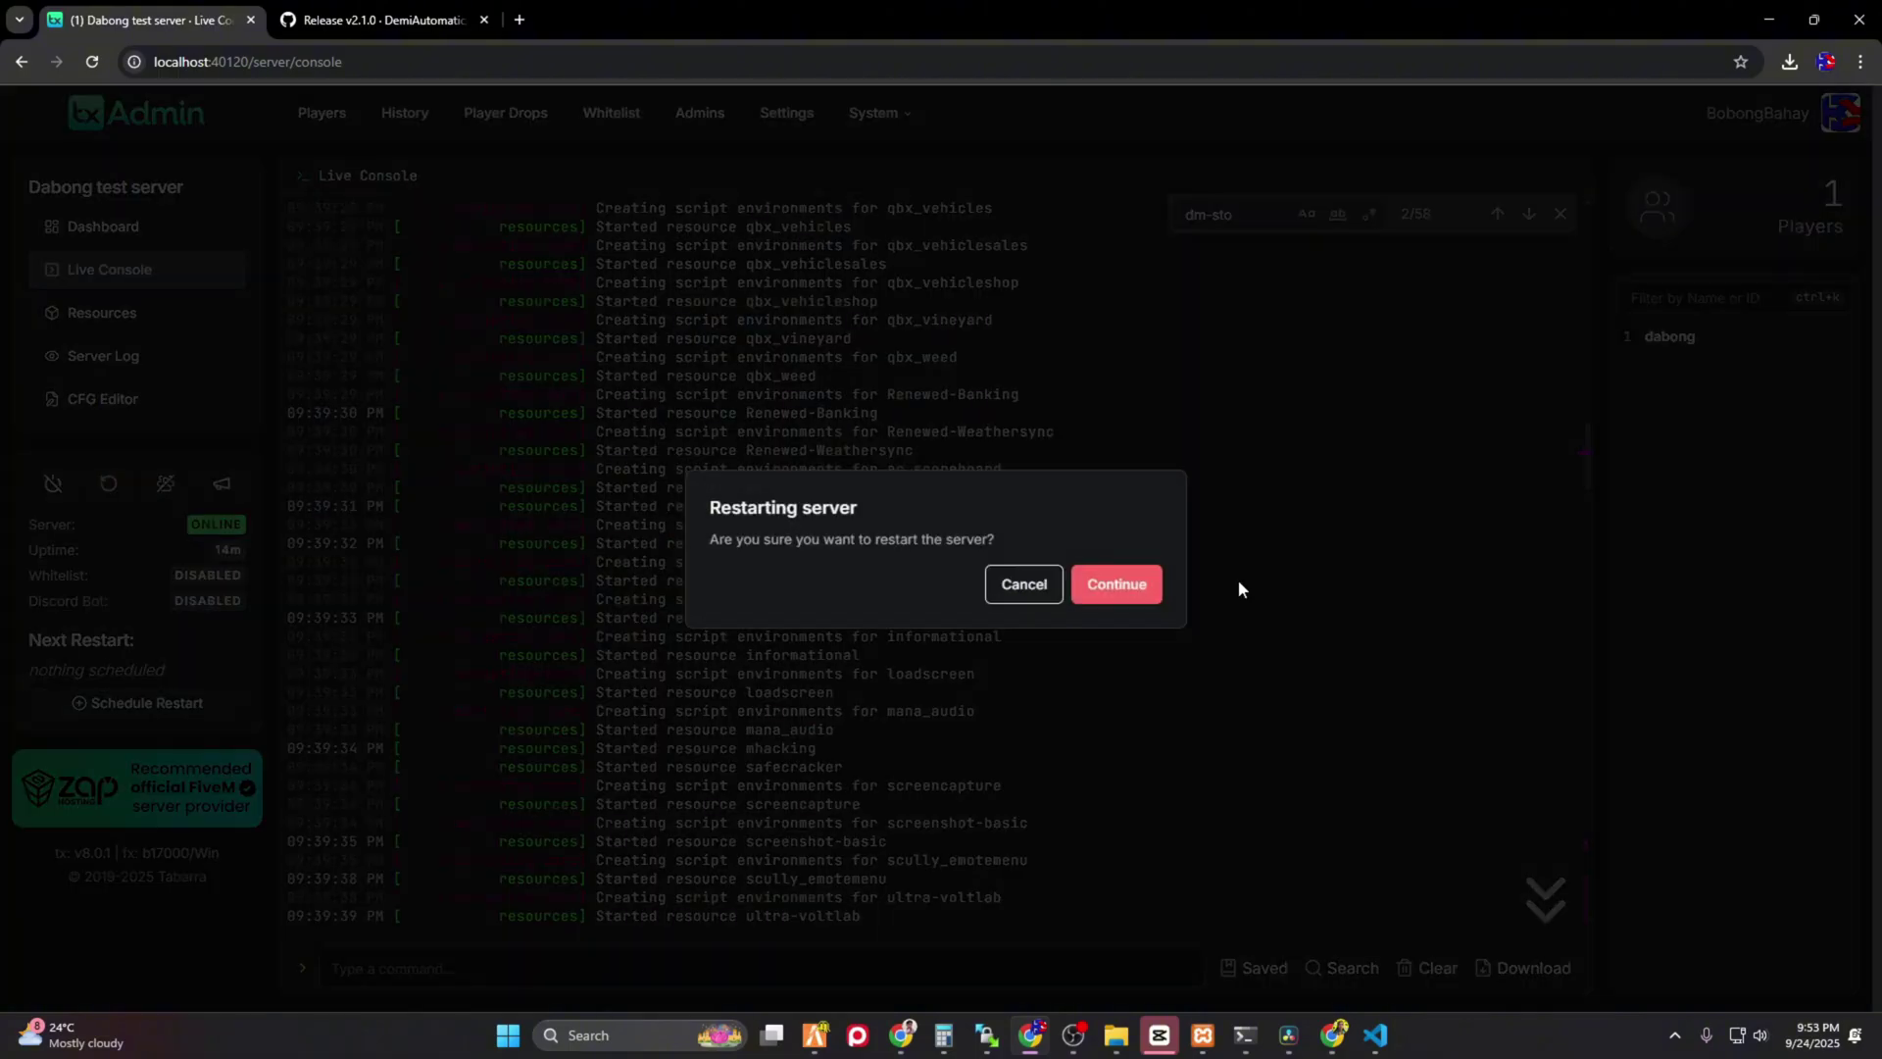
{"action": "left_click", "coordinate": [1103, 586]}
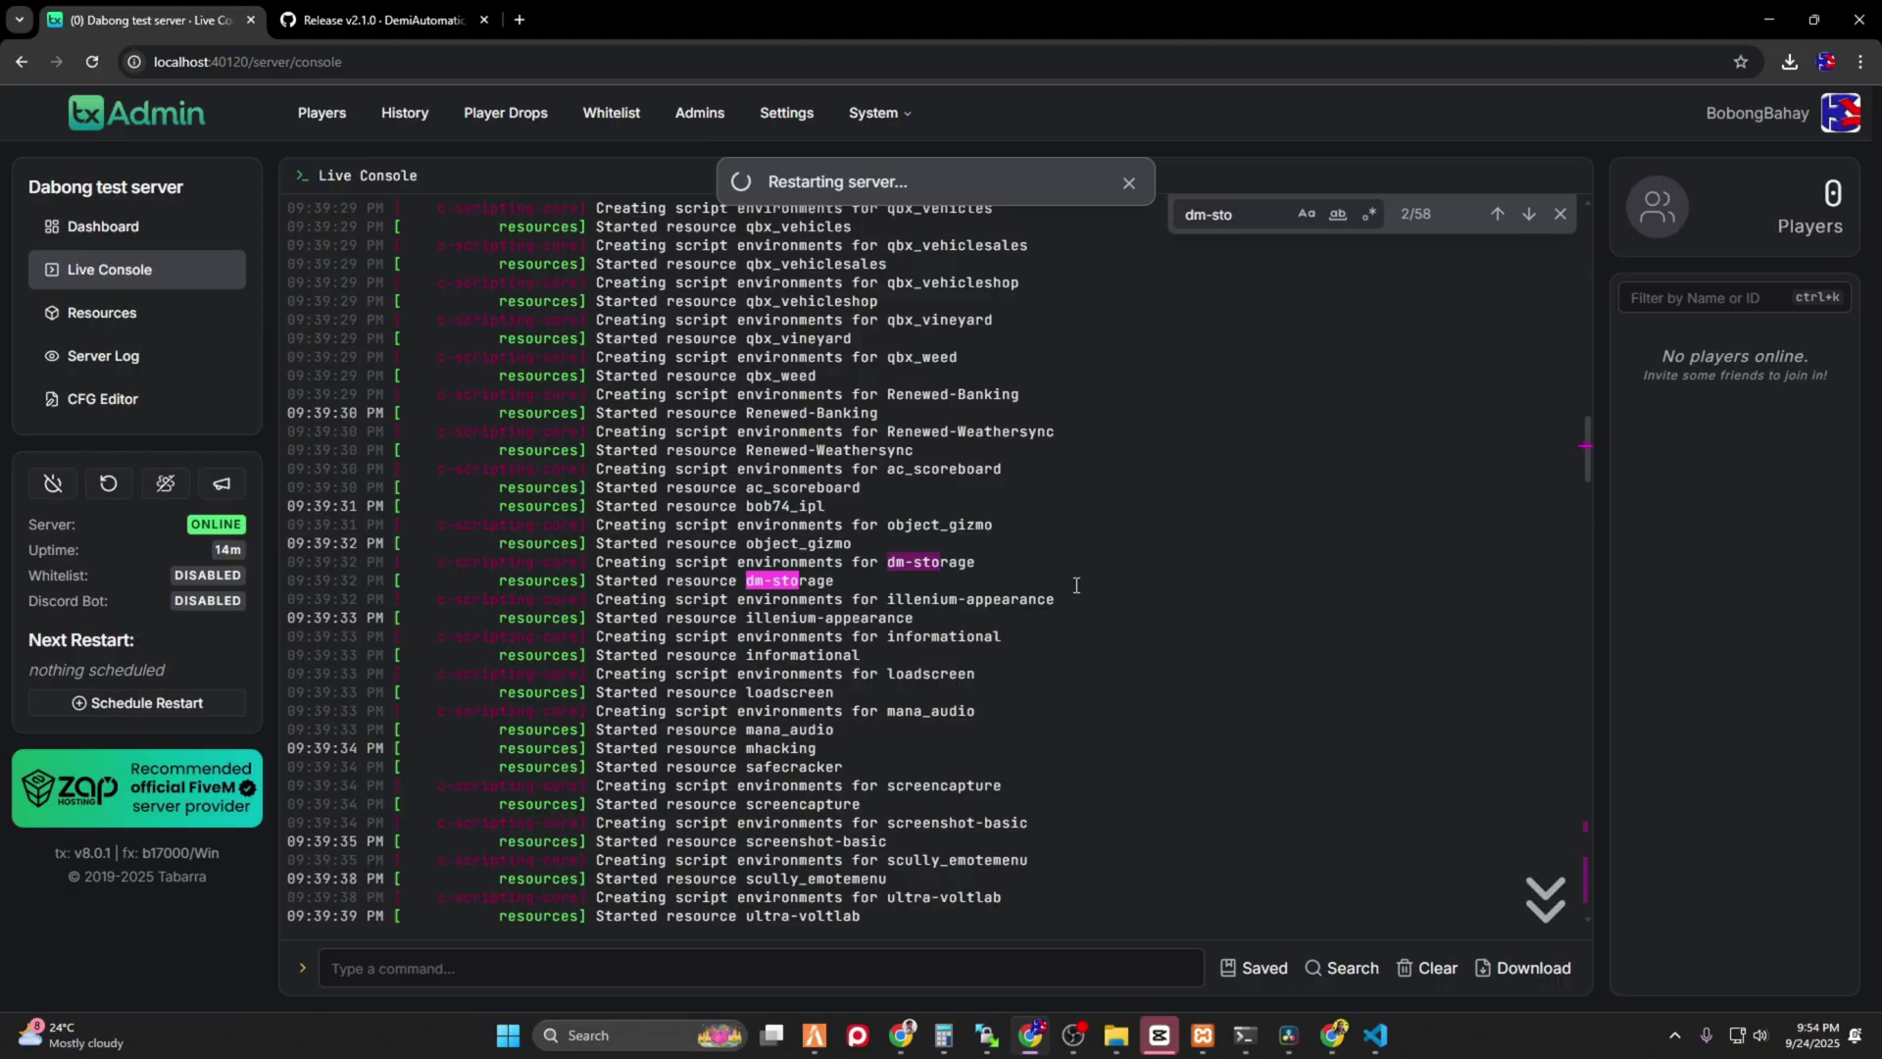
{"action": "key", "text": "Escape"}
{"action": "scroll", "coordinate": [1128, 755], "scroll_direction": "down", "scroll_amount": 20}
{"action": "scroll", "coordinate": [1121, 782], "scroll_direction": "down", "scroll_amount": 10}
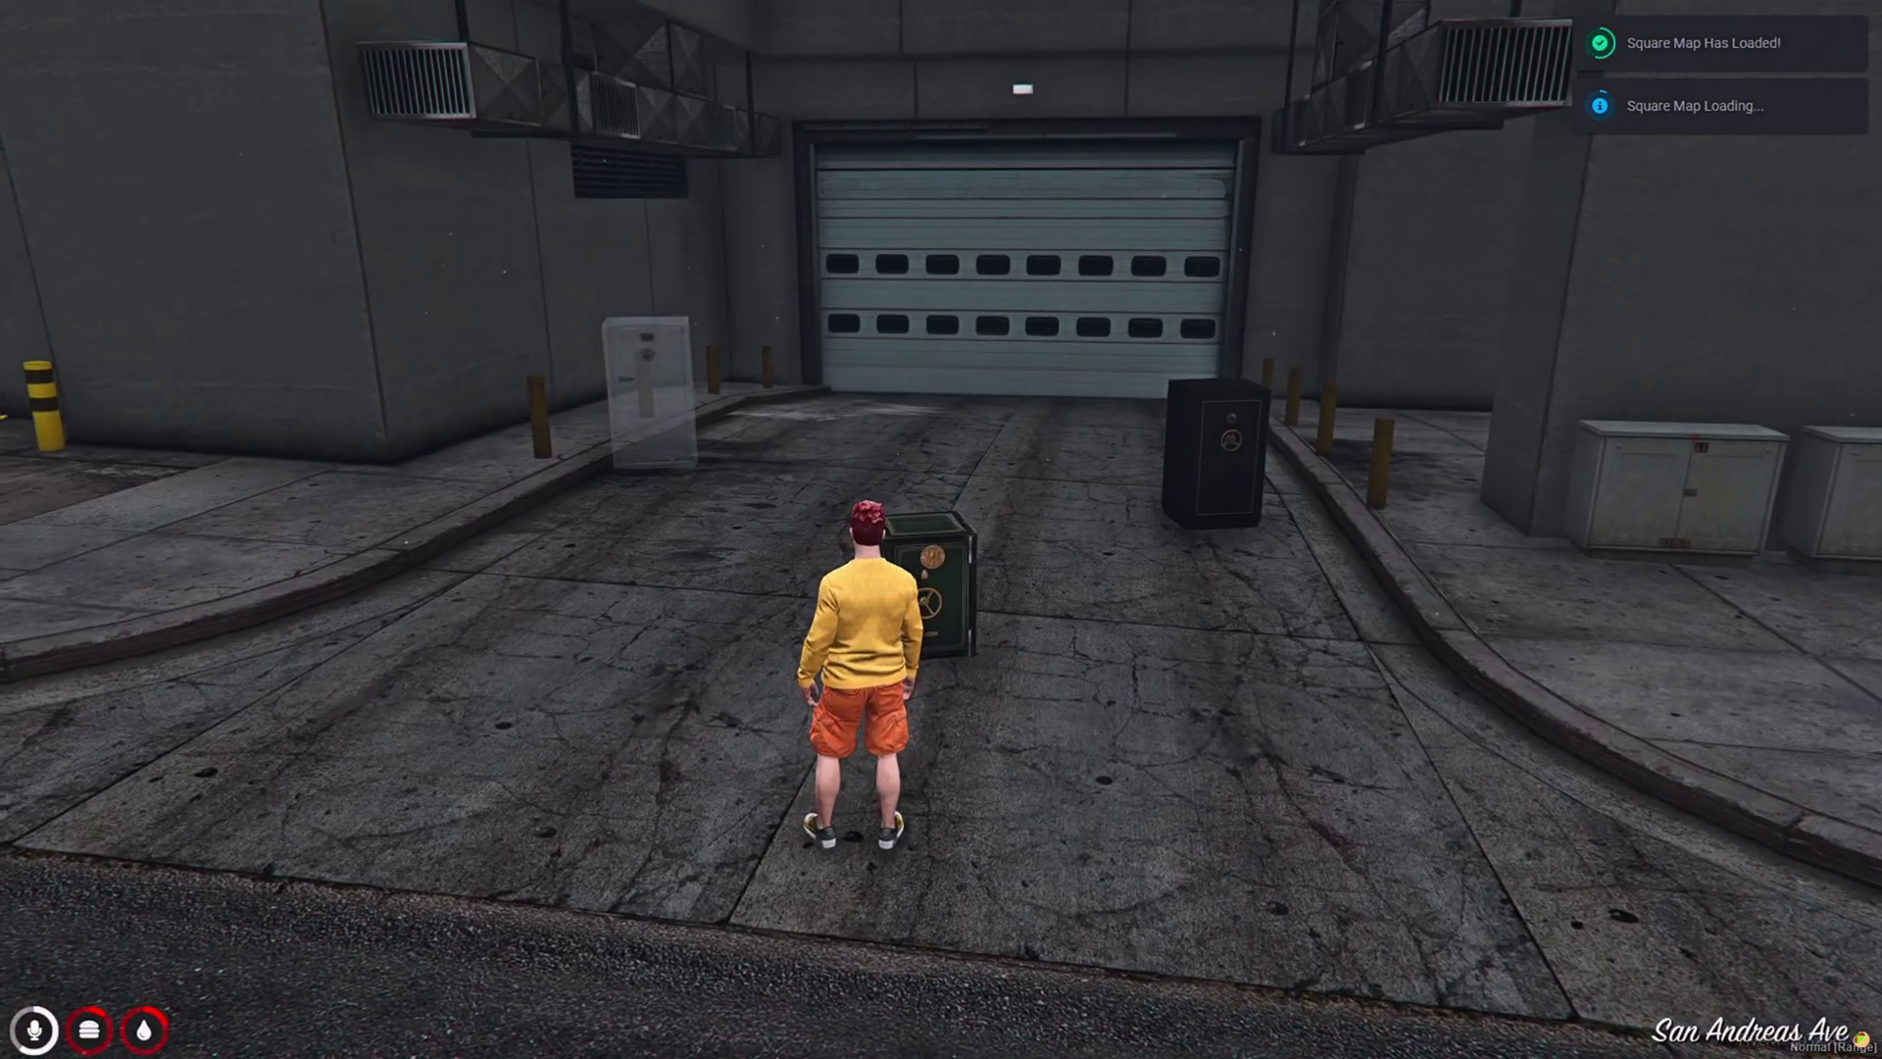
Step: Back in the game after the restart, open the small storage to check whether its water was kept
{"action": "key", "text": "w"}
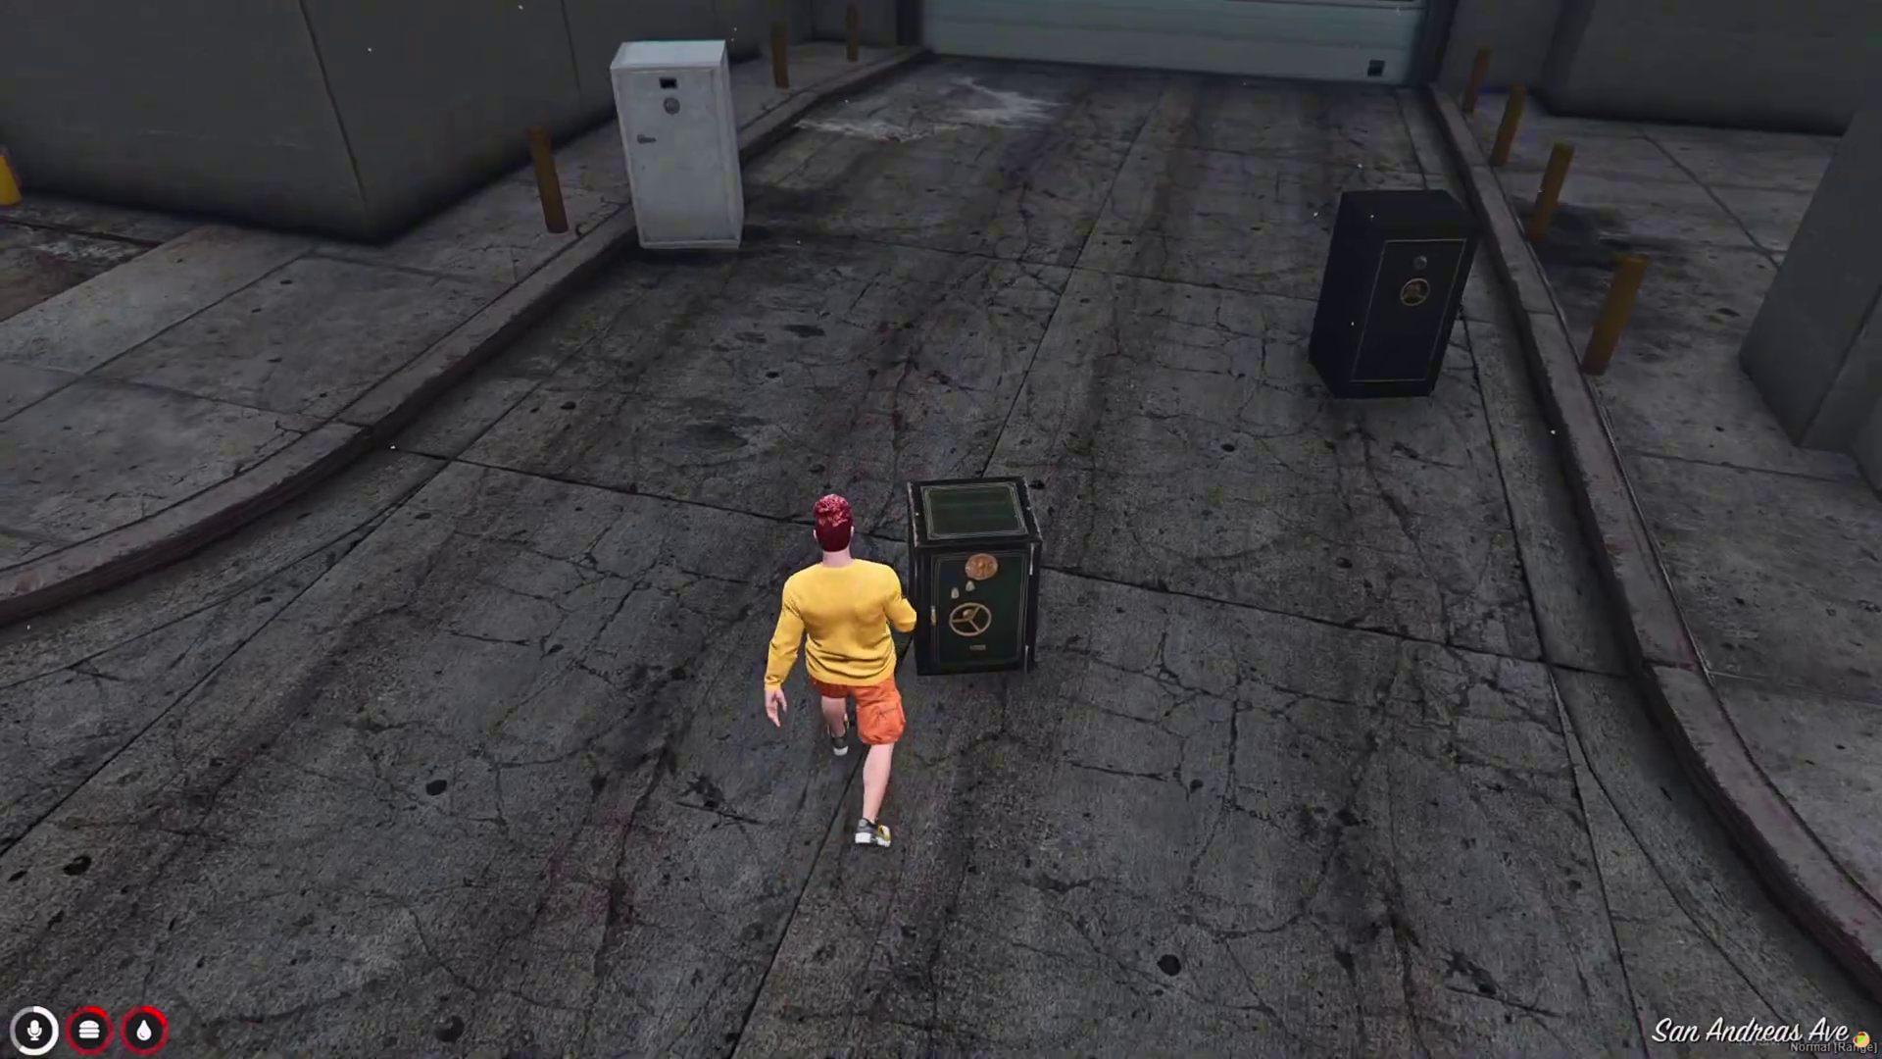
{"action": "key", "text": "alt"}
{"action": "left_click", "coordinate": [1018, 522]}
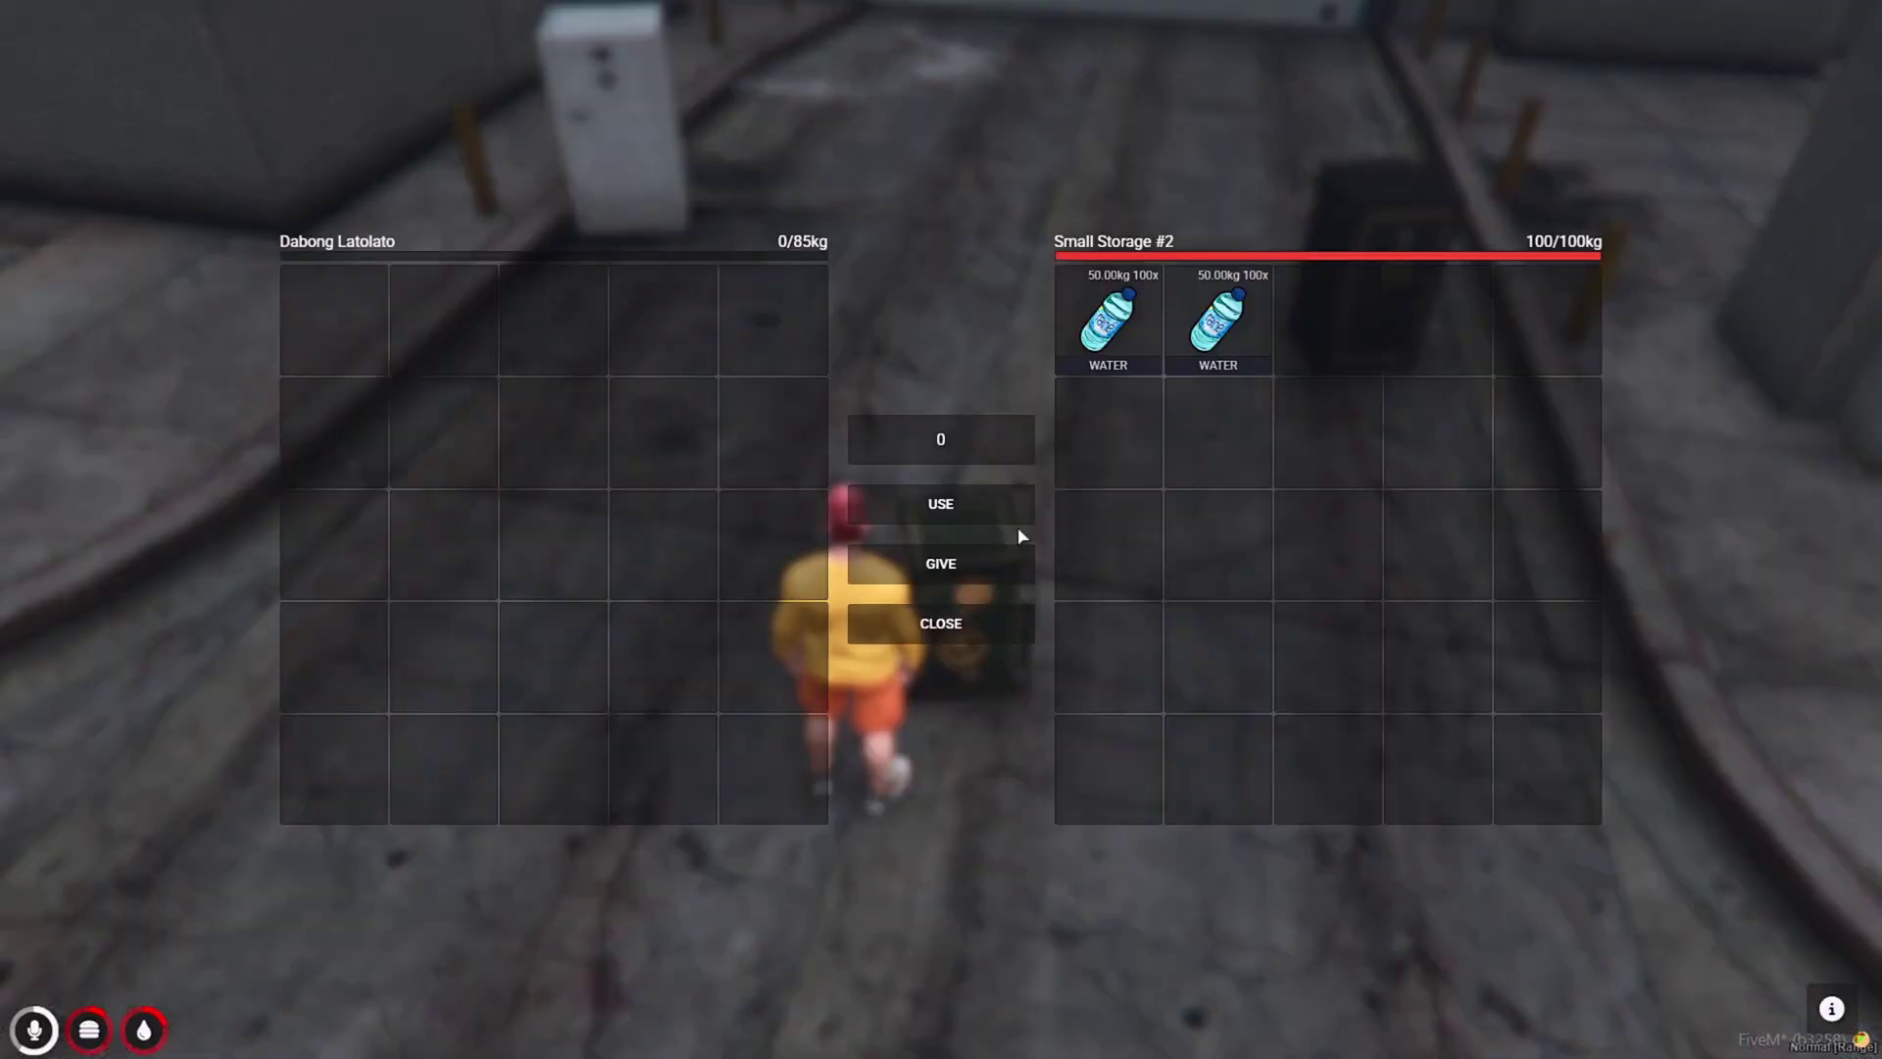
{"action": "key", "text": "Escape"}
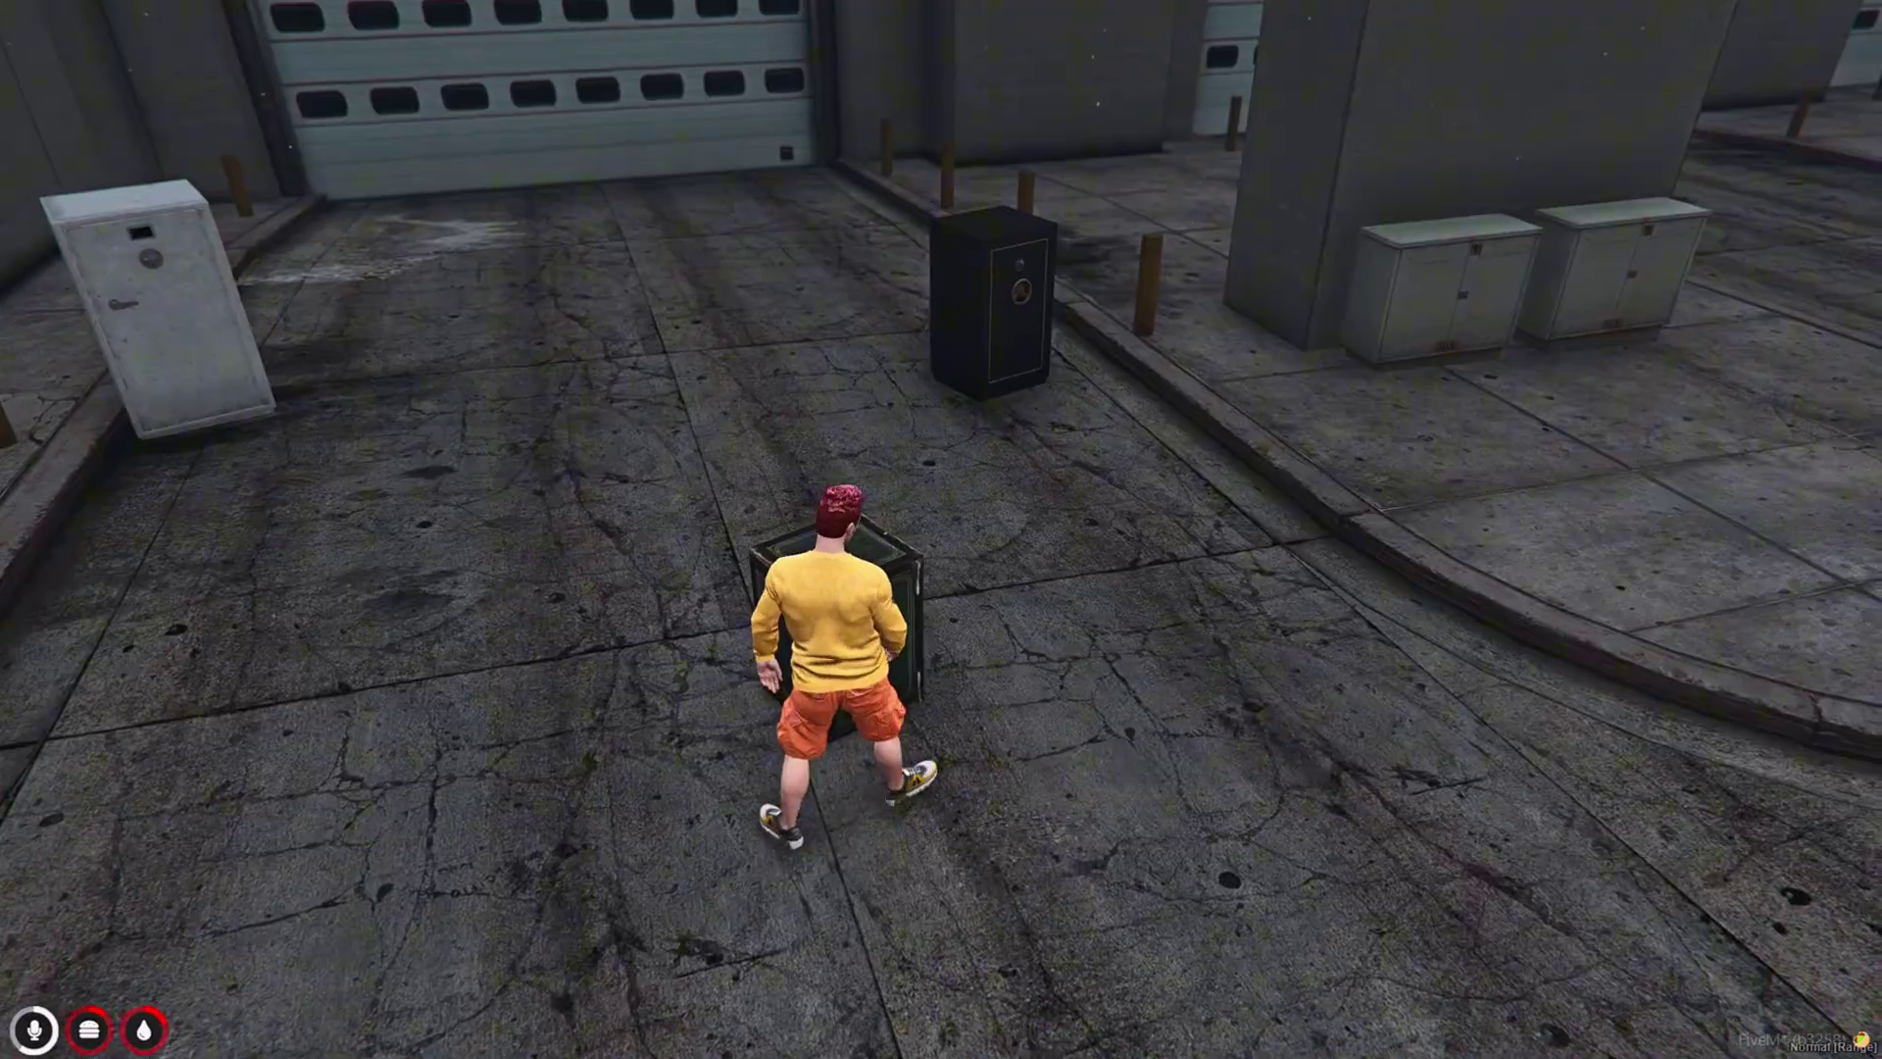
{"action": "key", "text": "w"}
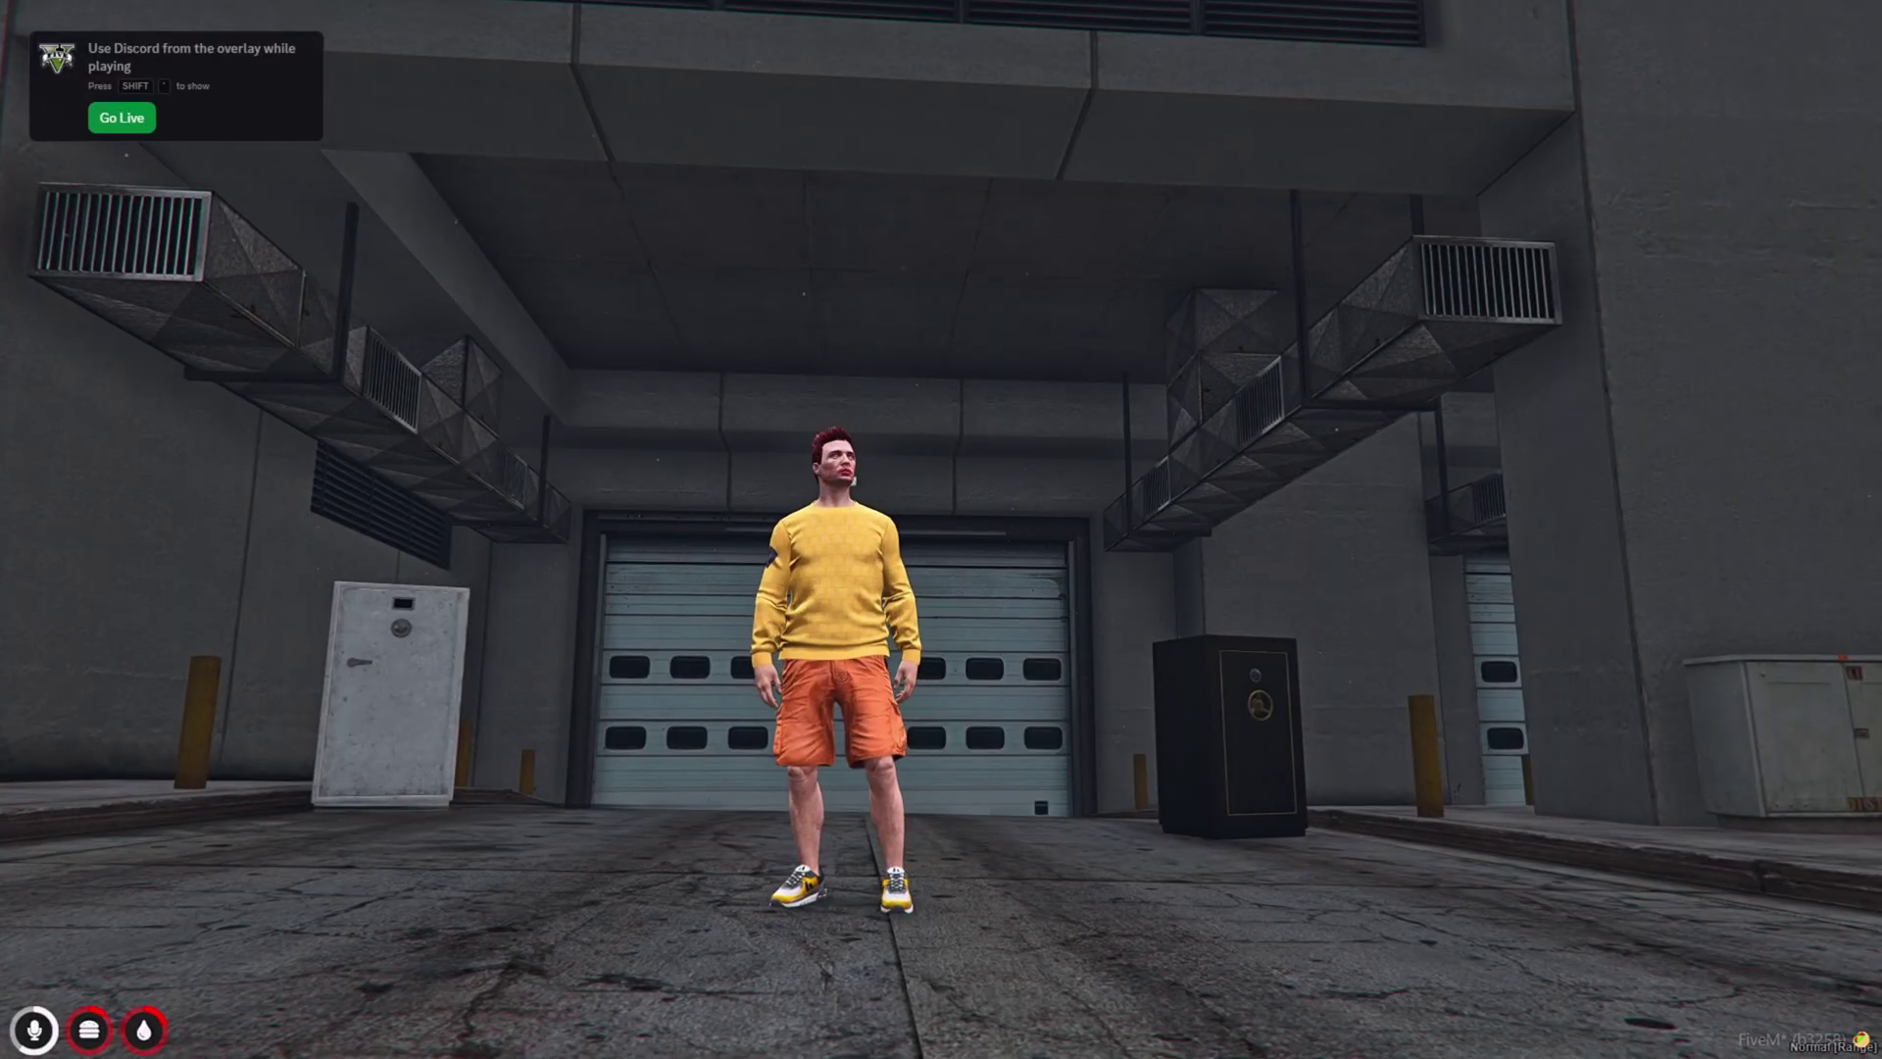